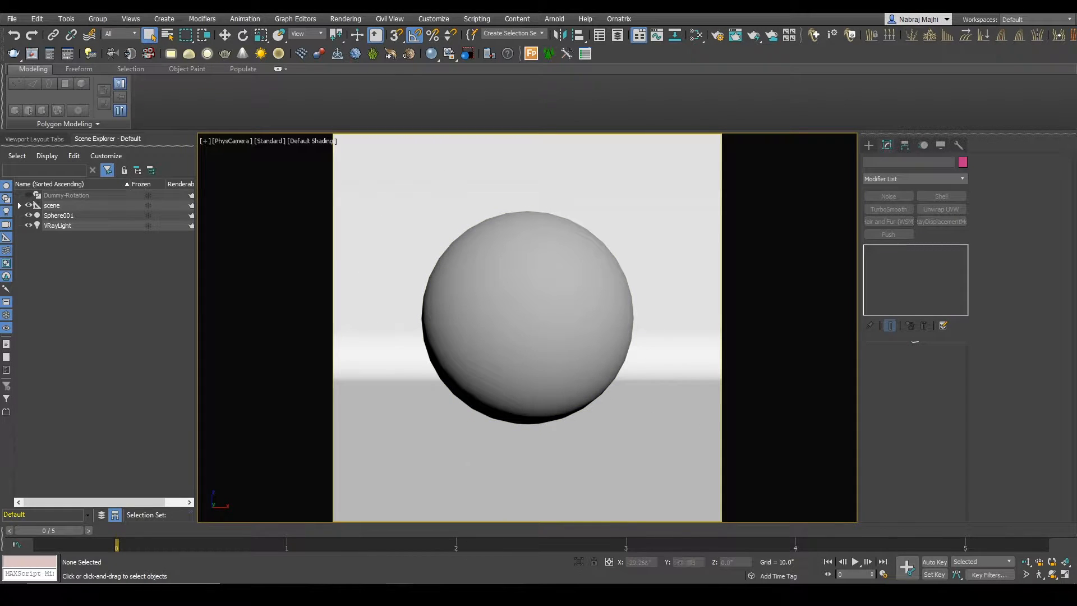
Step: Open the gray faux sheepskin rug photo and examine how the fur's direction, length and clumping vary across its surface
left_click(454, 593)
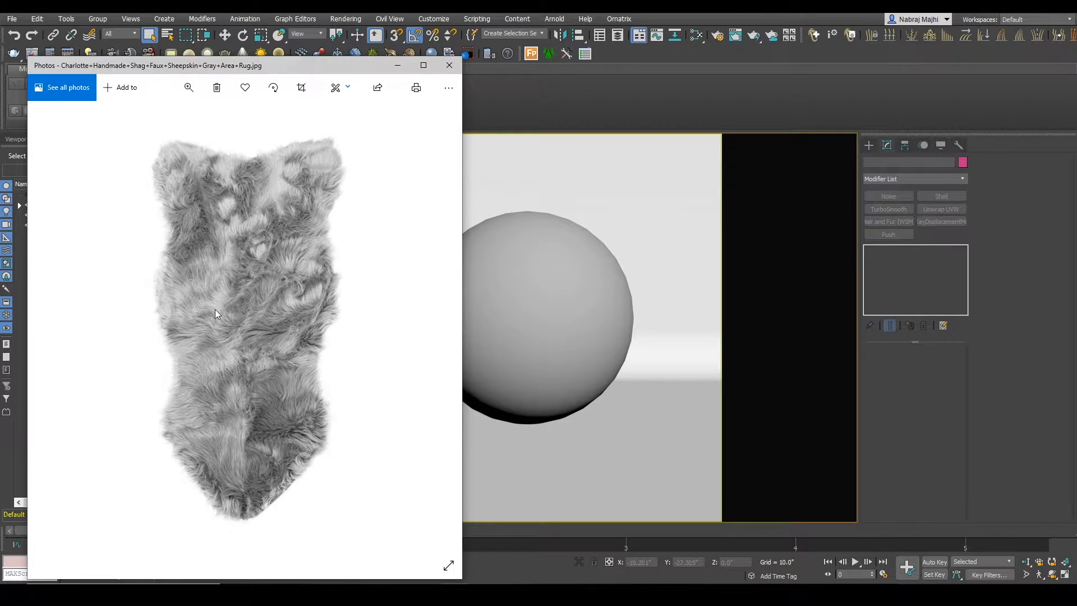
scroll(215, 308, "up", 4)
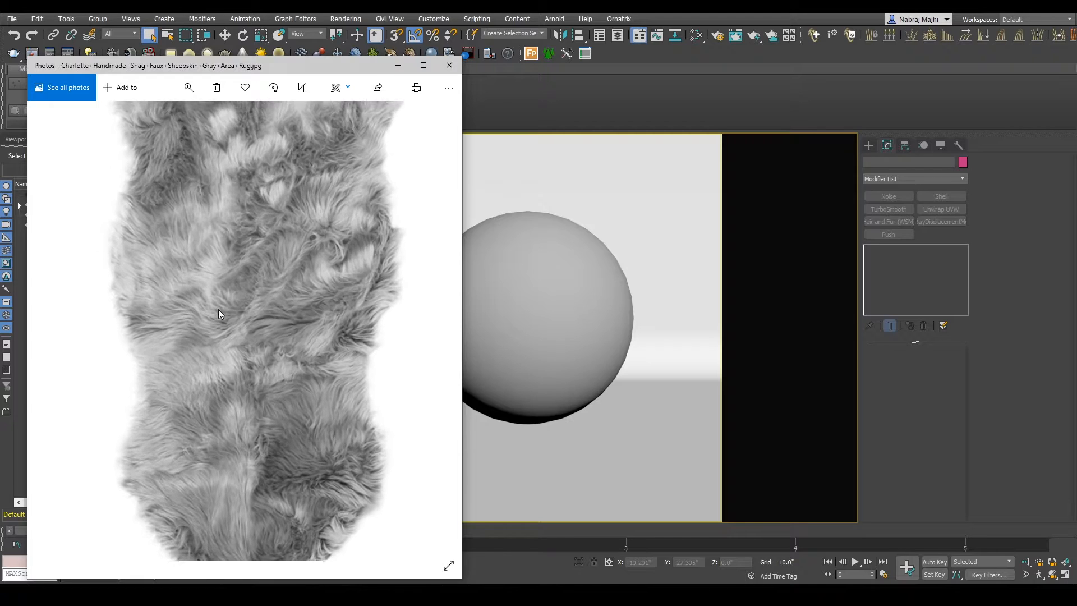
left_click_drag(266, 230, 274, 259)
scroll(271, 281, "down", 3)
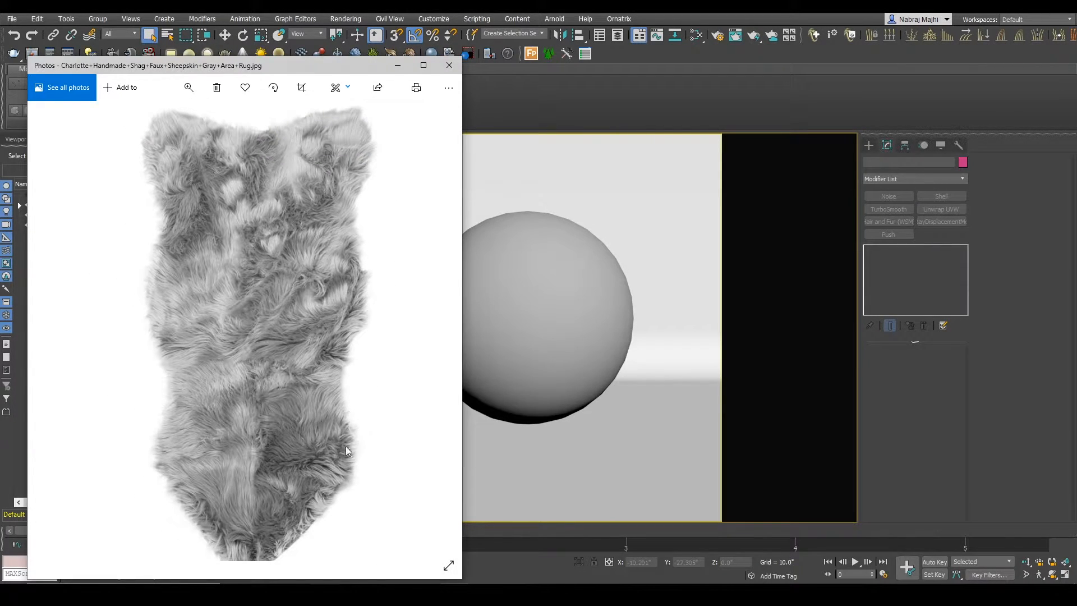
scroll(317, 406, "down", 2)
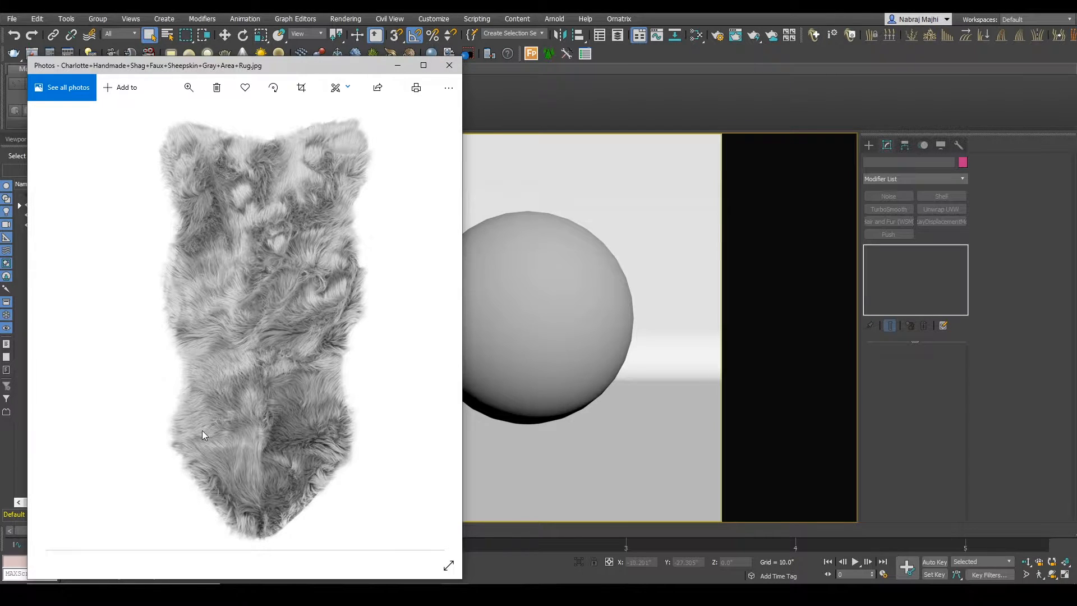
scroll(203, 436, "up", 3)
scroll(291, 365, "up", 1)
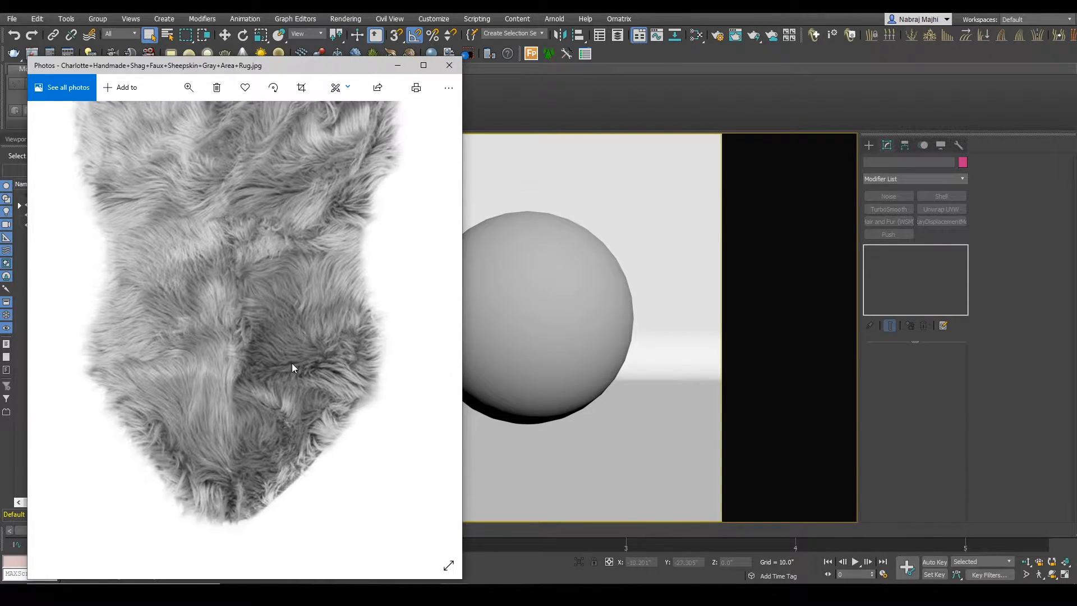
left_click_drag(285, 268, 286, 401)
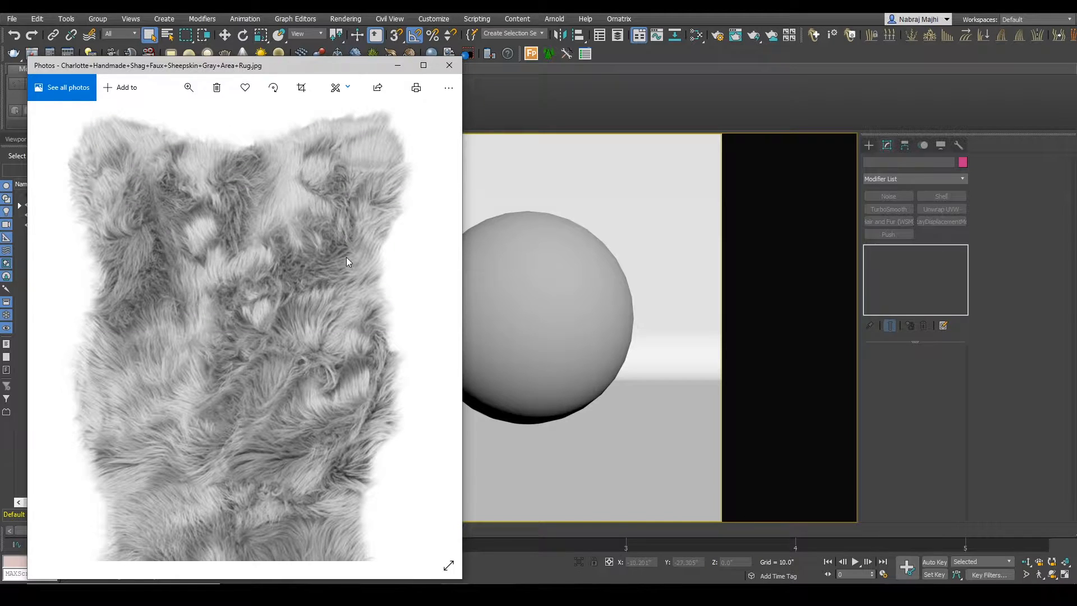
left_click_drag(205, 322, 170, 260)
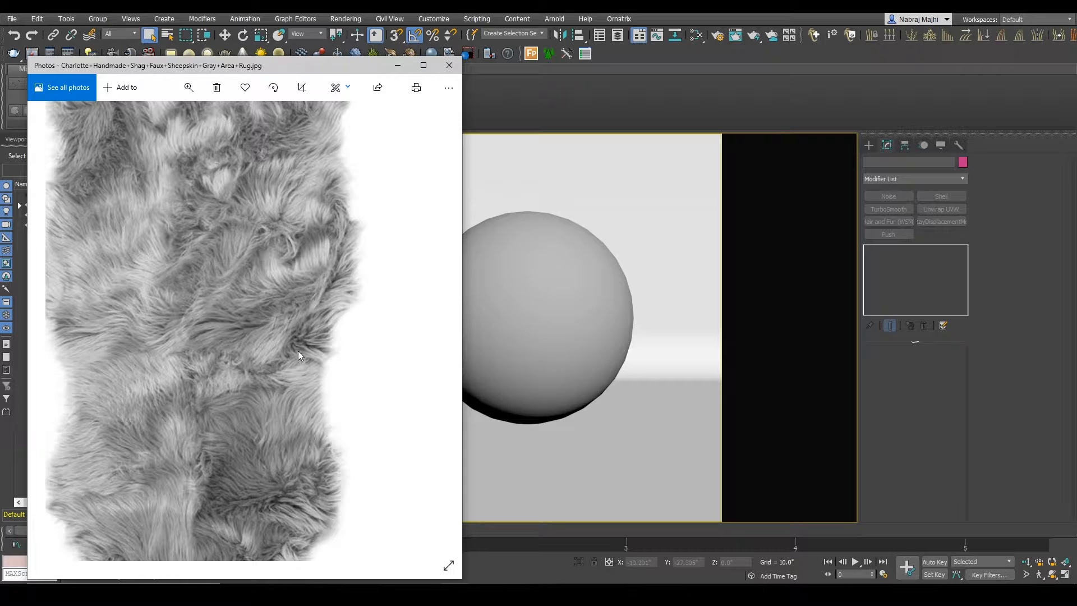
left_click_drag(298, 351, 326, 235)
left_click_drag(308, 311, 321, 361)
left_click_drag(297, 237, 295, 408)
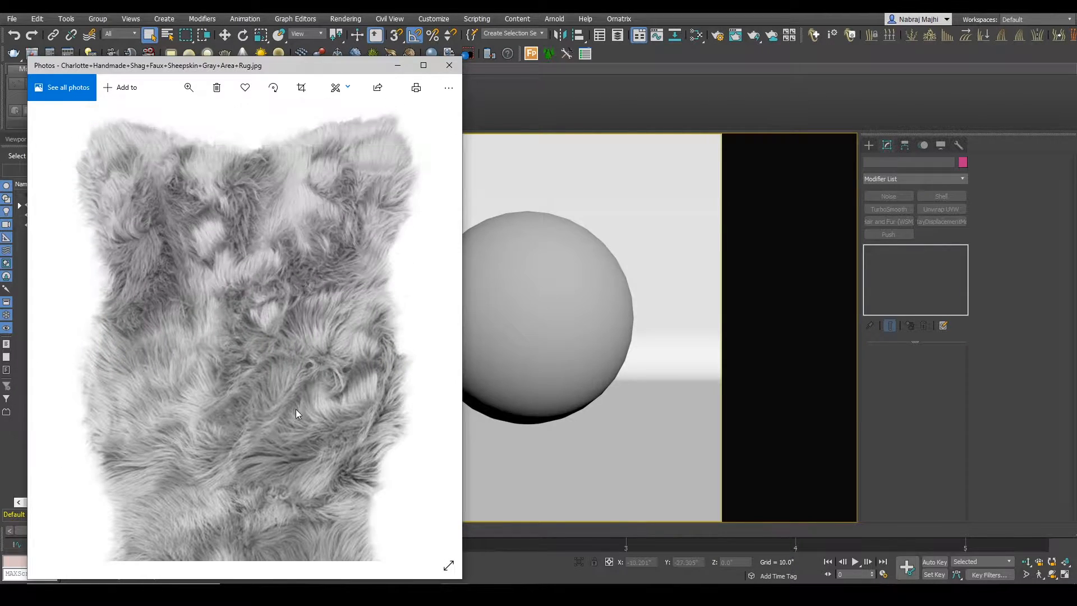
left_click_drag(292, 303, 263, 207)
left_click_drag(300, 331, 331, 208)
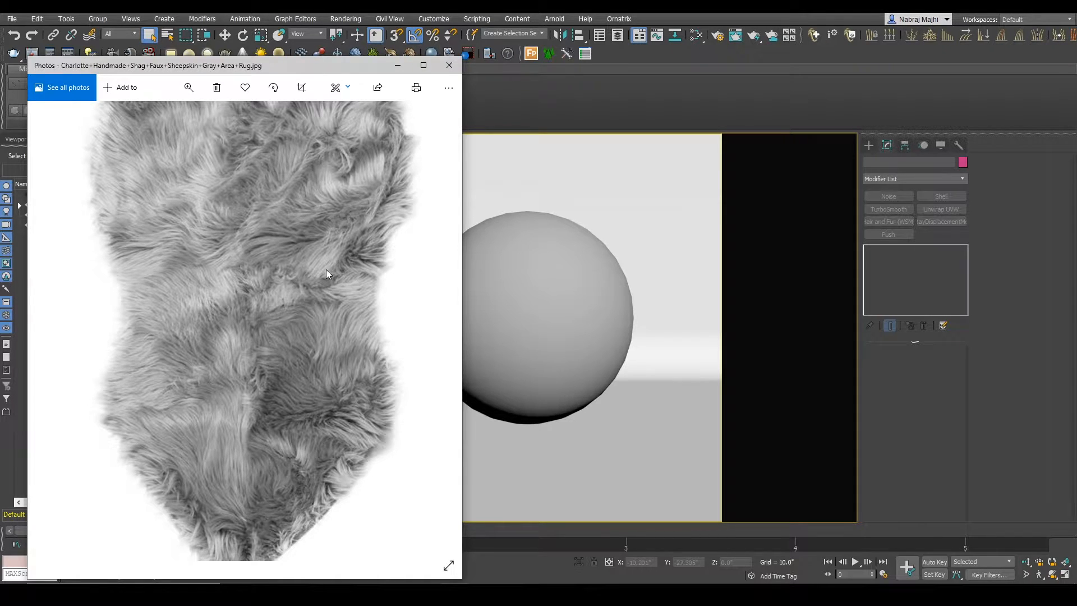
left_click_drag(313, 267, 332, 352)
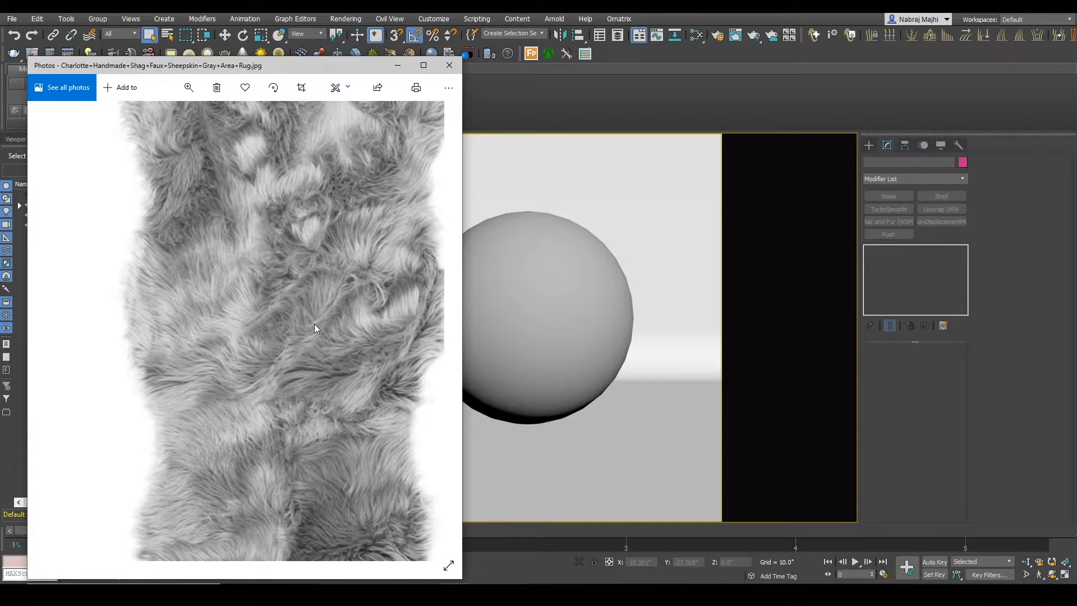
scroll(311, 327, "down", 4)
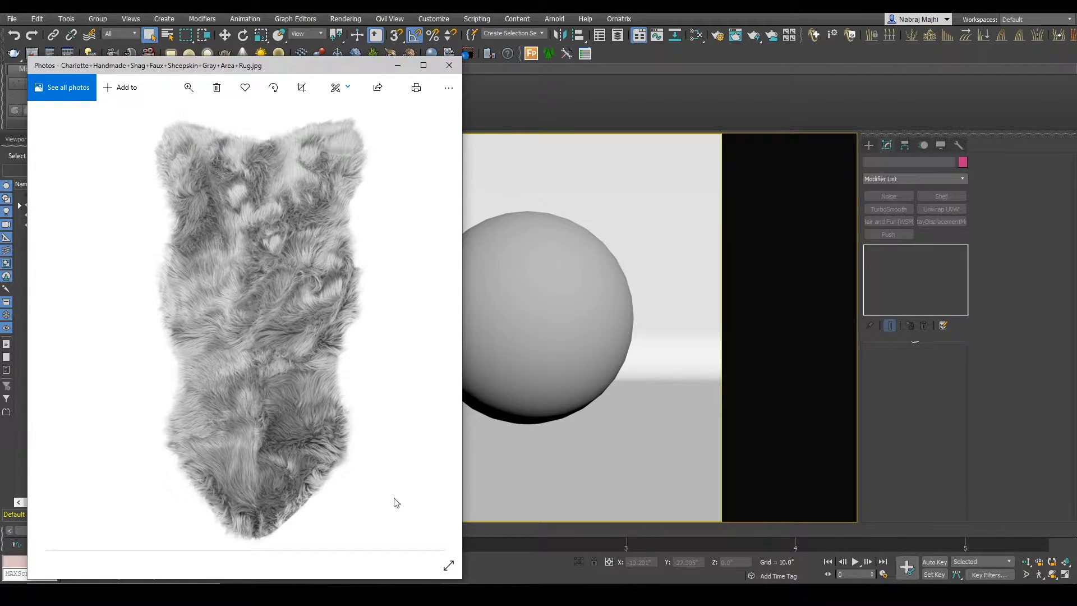
left_click(397, 65)
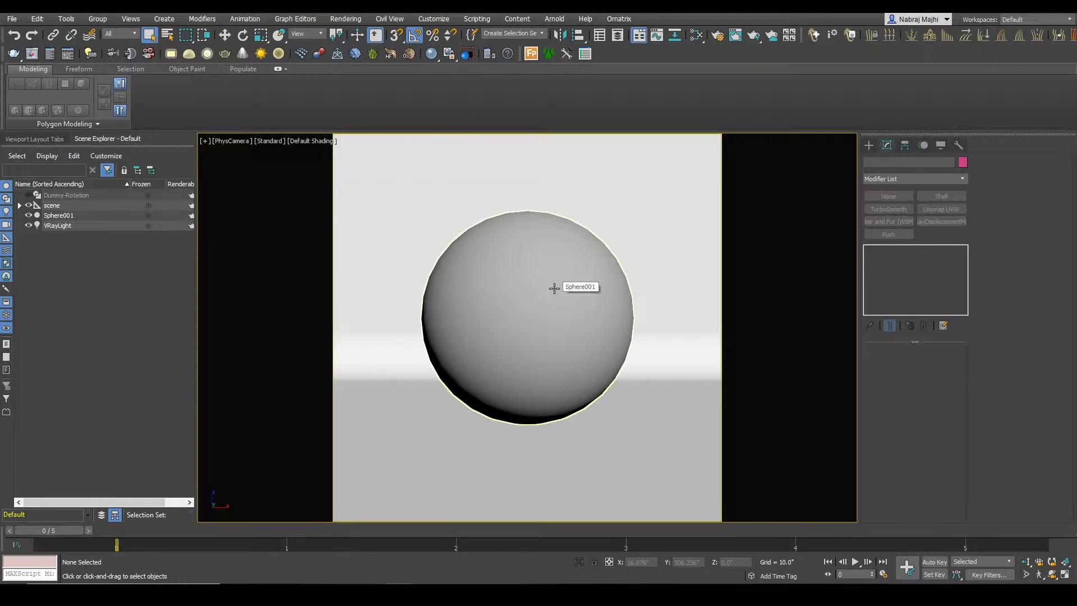
Step: Create a V-Ray Fur object on Sphere001 and select the resulting fur
left_click(554, 288)
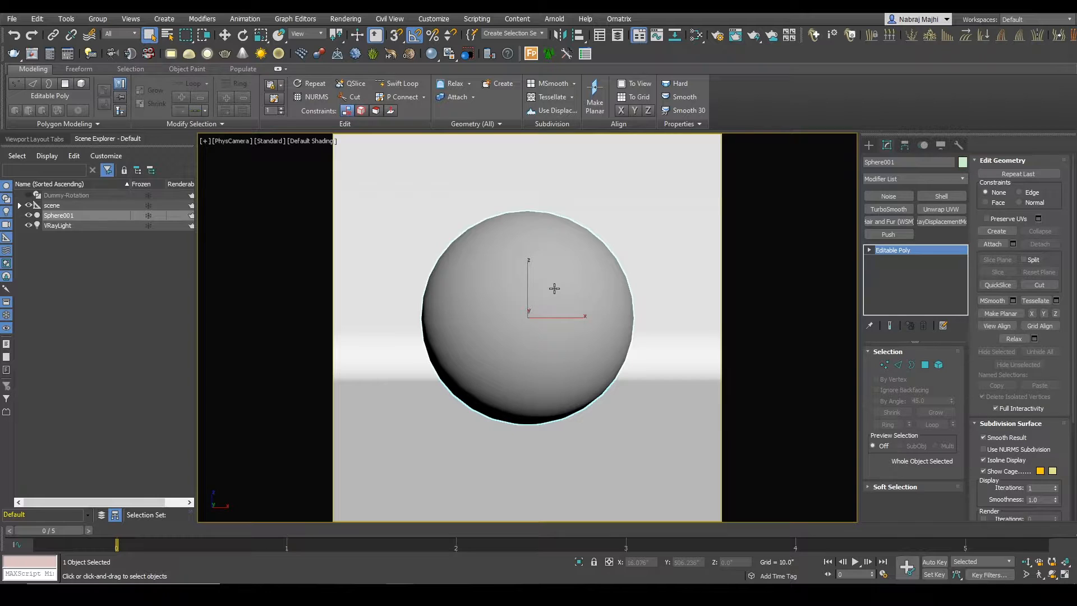
left_click(110, 301)
left_click(58, 217)
left_click(164, 21)
mouse_move(194, 163)
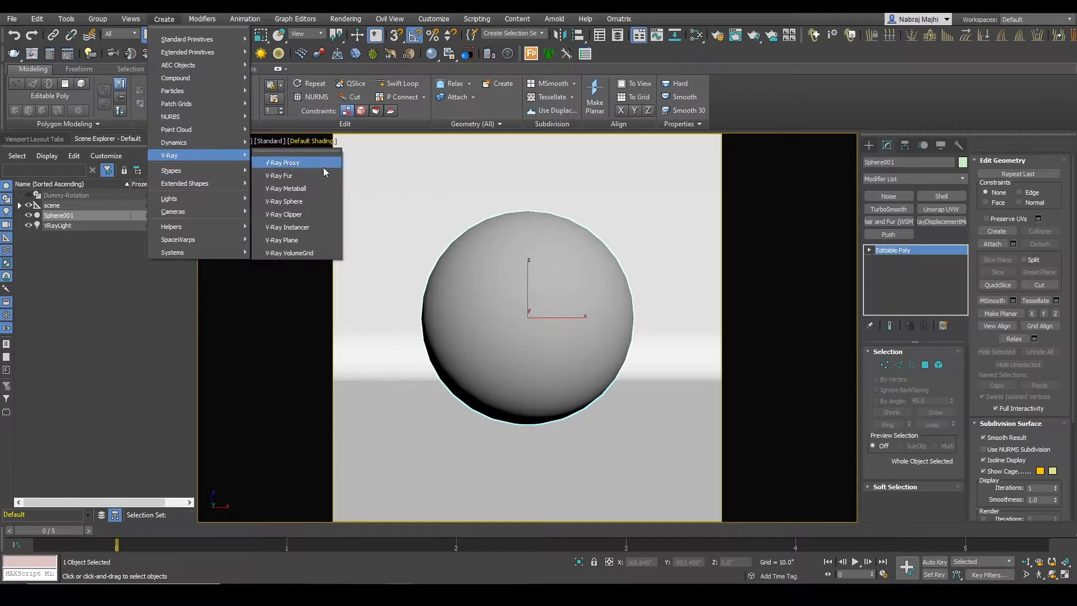
left_click(297, 171)
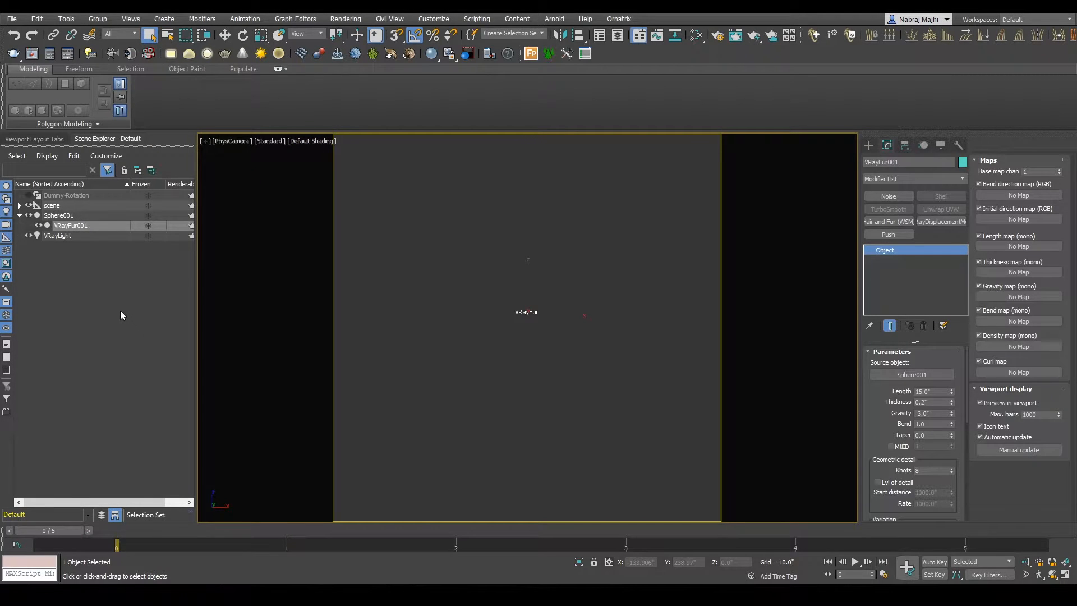
left_click(93, 301)
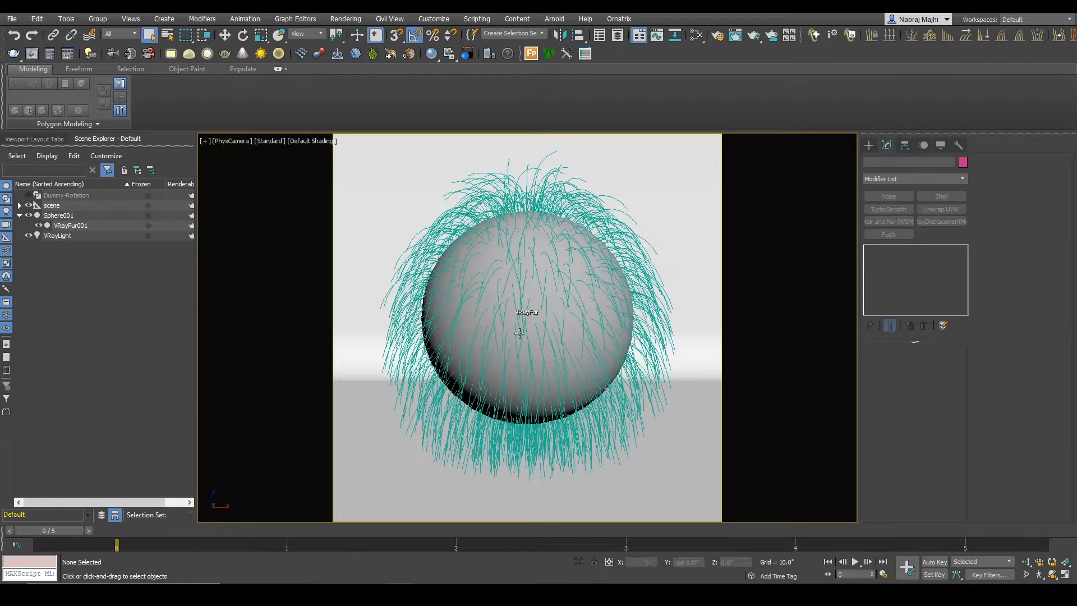
left_click(654, 355)
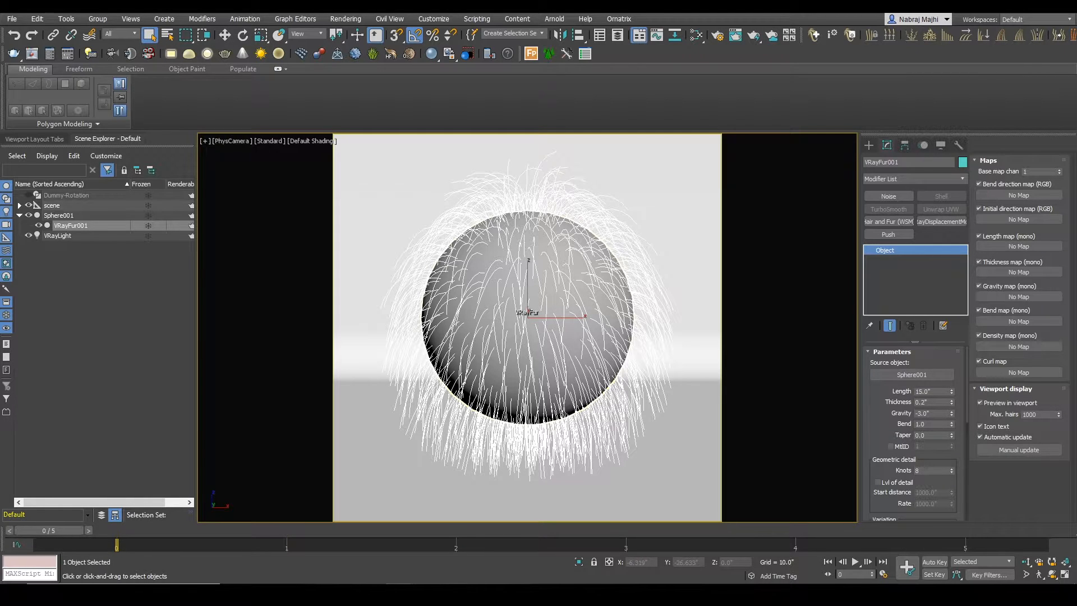
Step: Close the Photos window and examine the rug's fur in the borderless reference image viewer beside the sphere's default fur
right_click(454, 595)
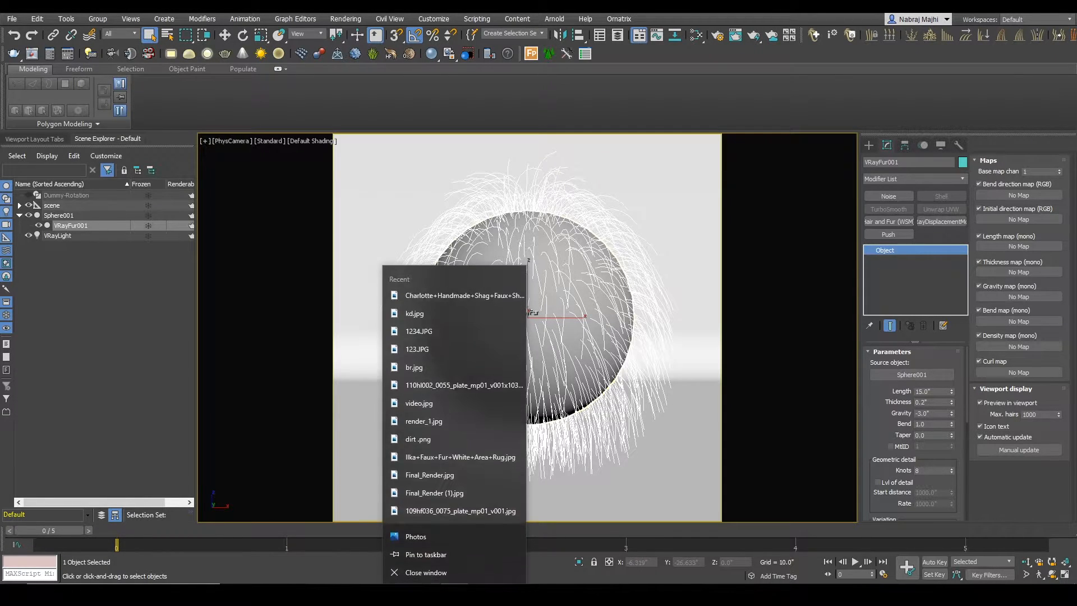
left_click(428, 574)
left_click(426, 594)
scroll(173, 406, "up", 3)
mouse_move(174, 406)
middle_mouse_down()
mouse_move(193, 384)
mouse_move(133, 452)
mouse_move(169, 413)
middle_mouse_up()
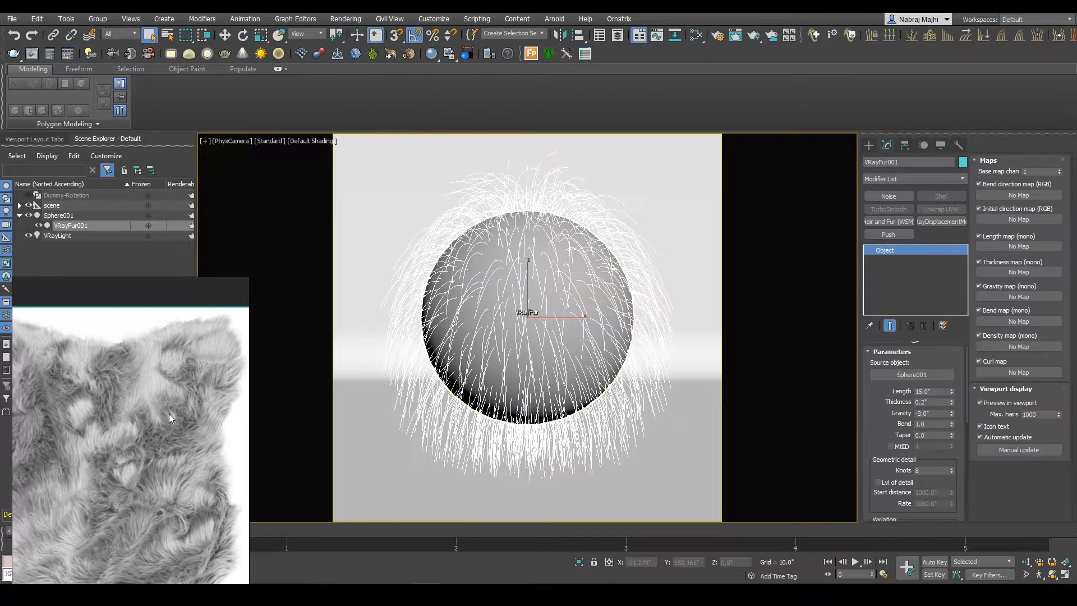
scroll(169, 409, "down", 5)
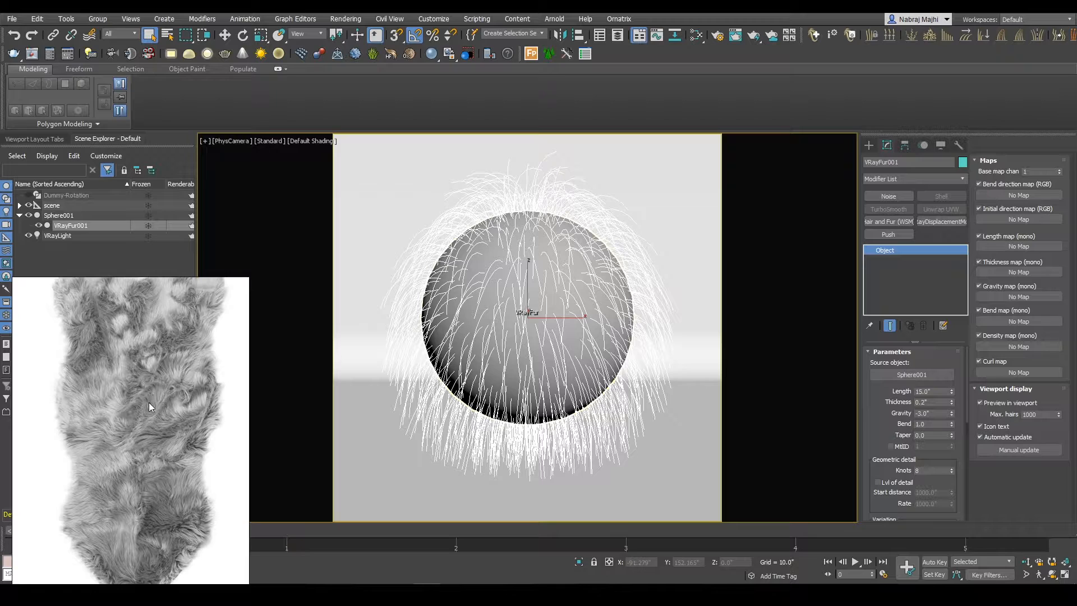
left_click(427, 594)
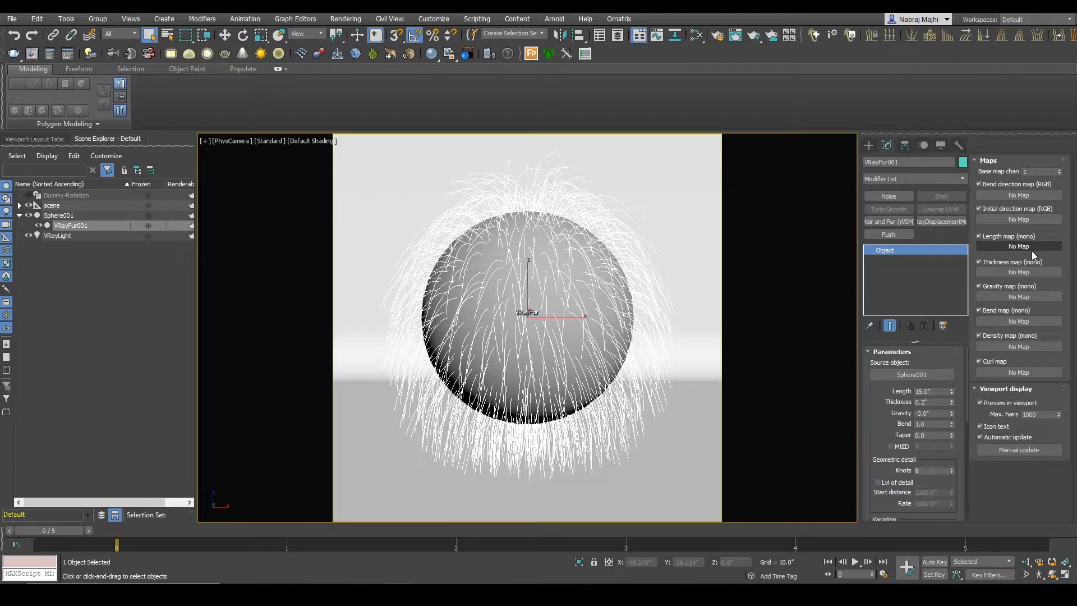
left_click(427, 594)
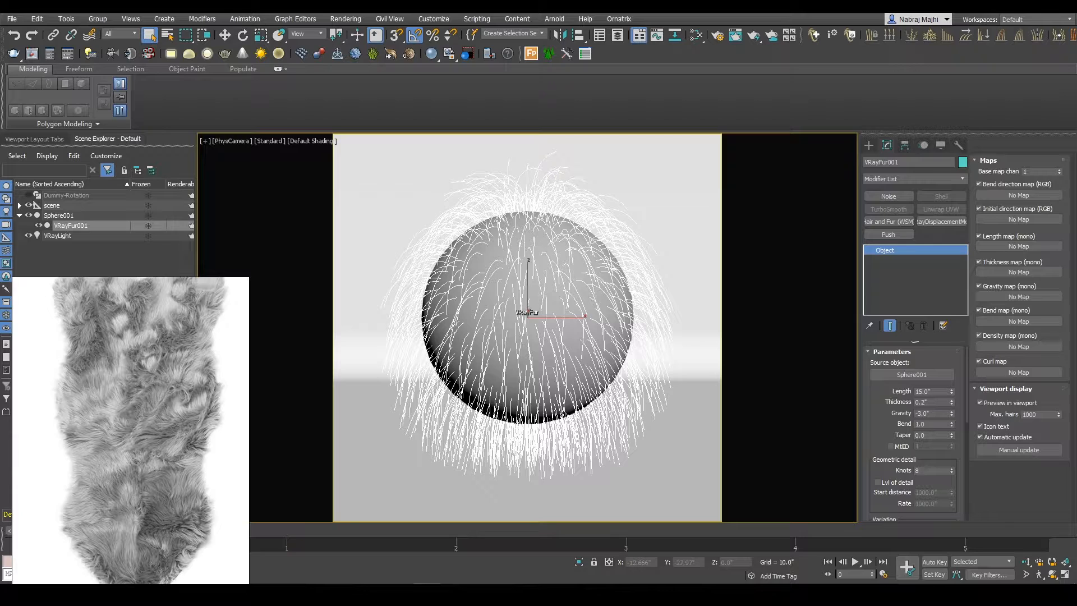
left_click(427, 595)
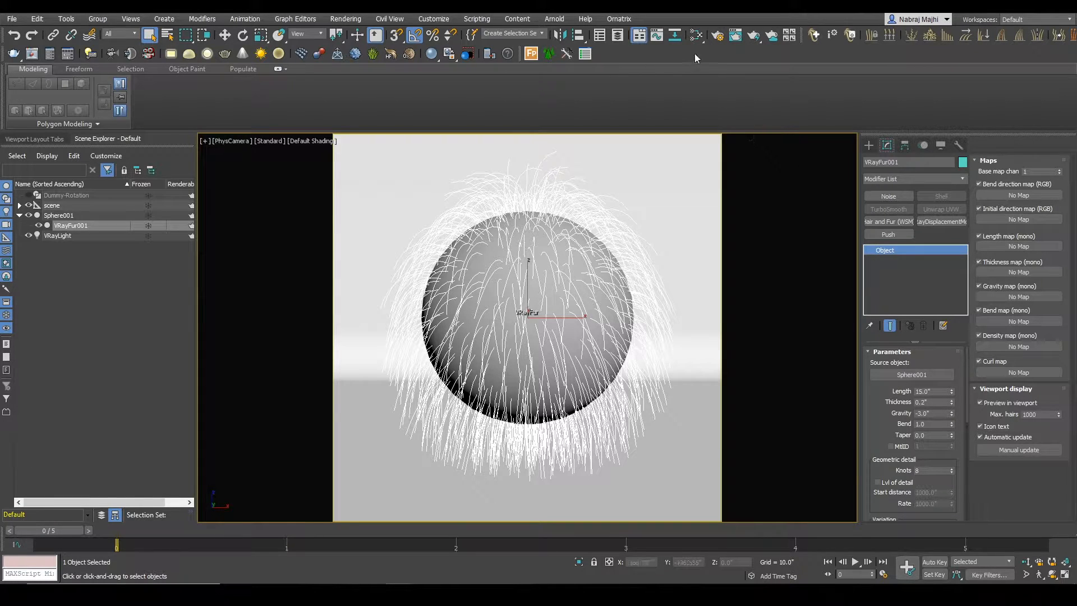
Step: Open the Slate Material Editor and delete all existing material and map nodes from View1
left_click(696, 36)
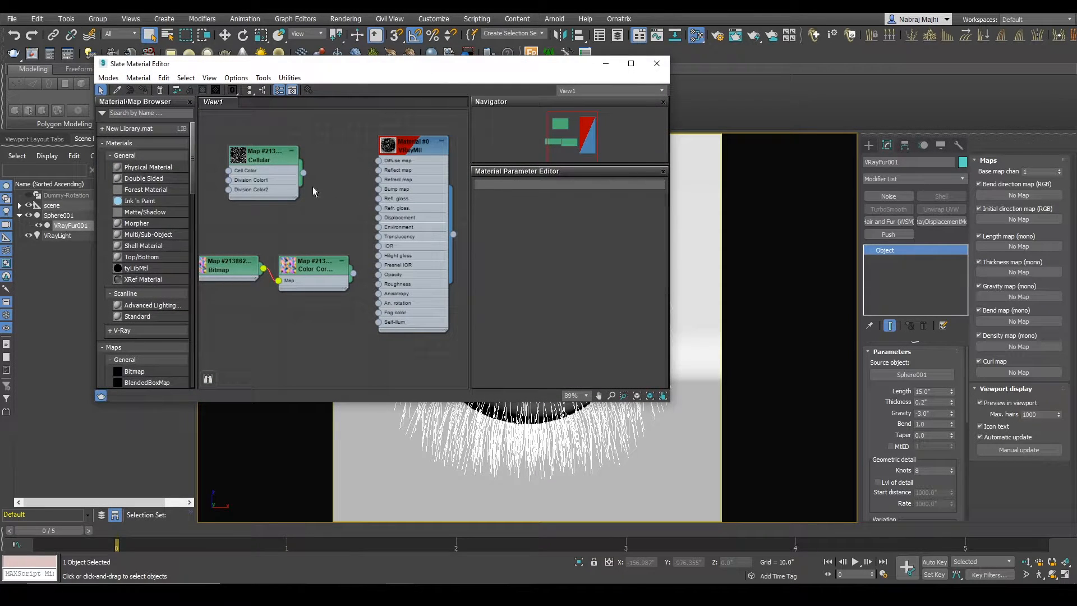
left_click_drag(352, 70, 264, 126)
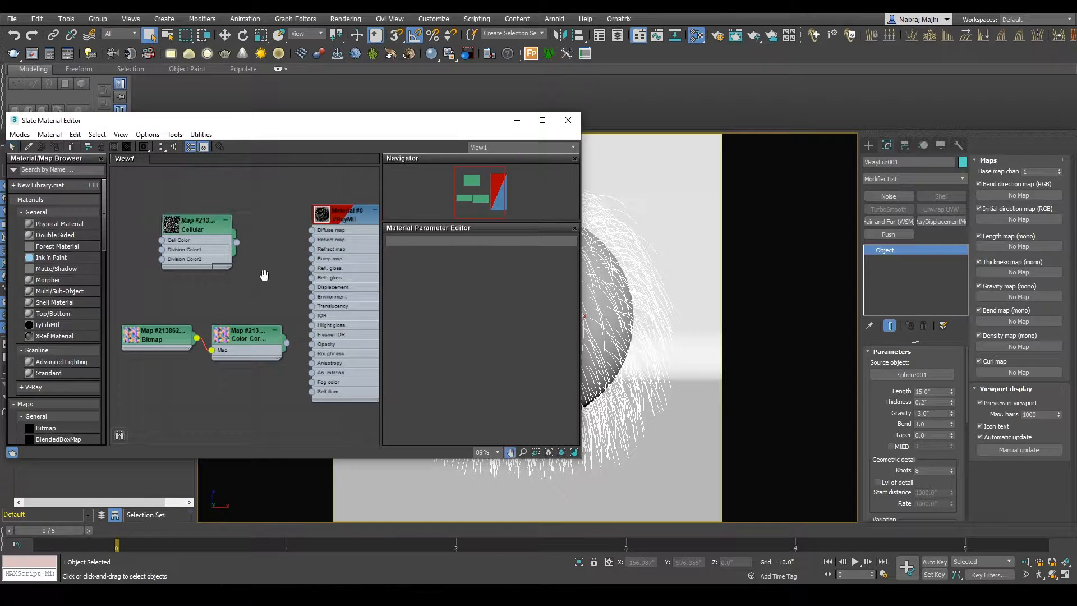
left_click_drag(135, 196, 277, 416)
left_click(258, 411)
left_click_drag(145, 190, 354, 385)
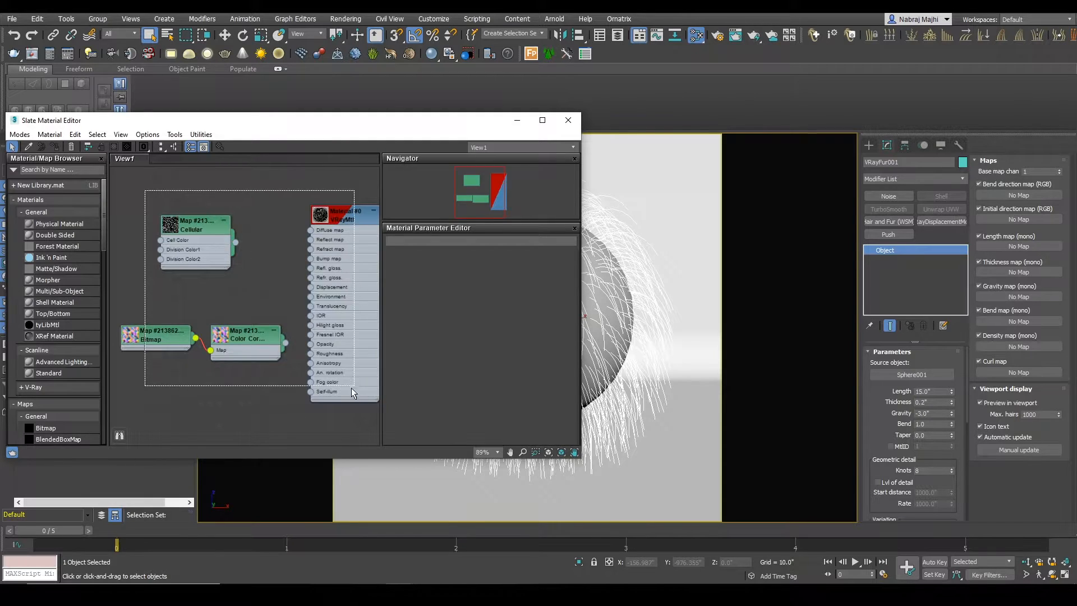
key("Delete")
Step: Add a VRayMtl material to the node view and assign it to the sphere
left_click(36, 170)
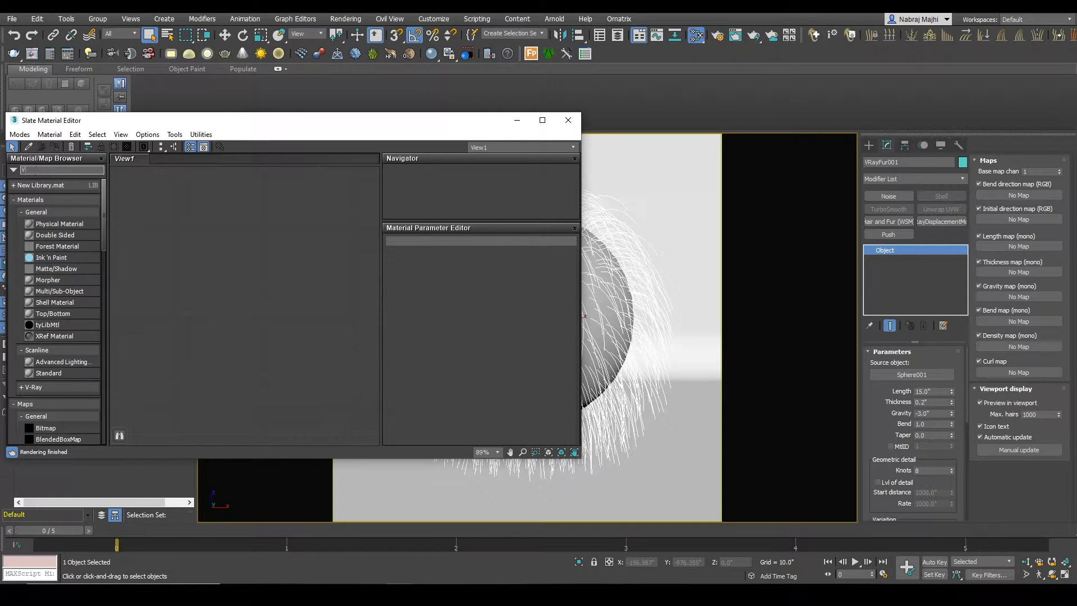
type("VRAYM")
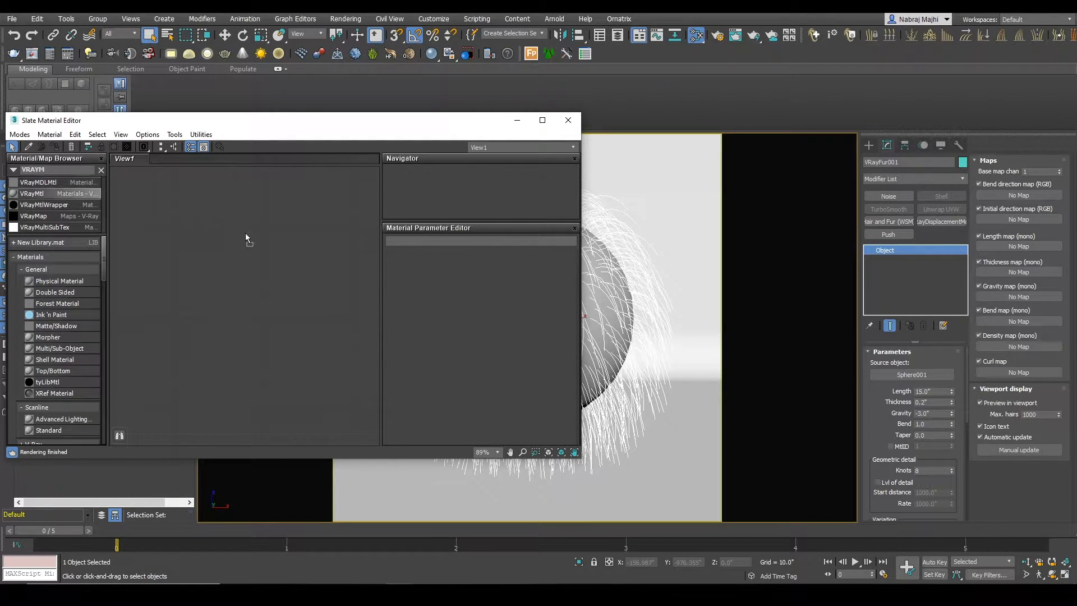
left_click_drag(241, 231, 241, 231)
left_click_drag(340, 121, 264, 128)
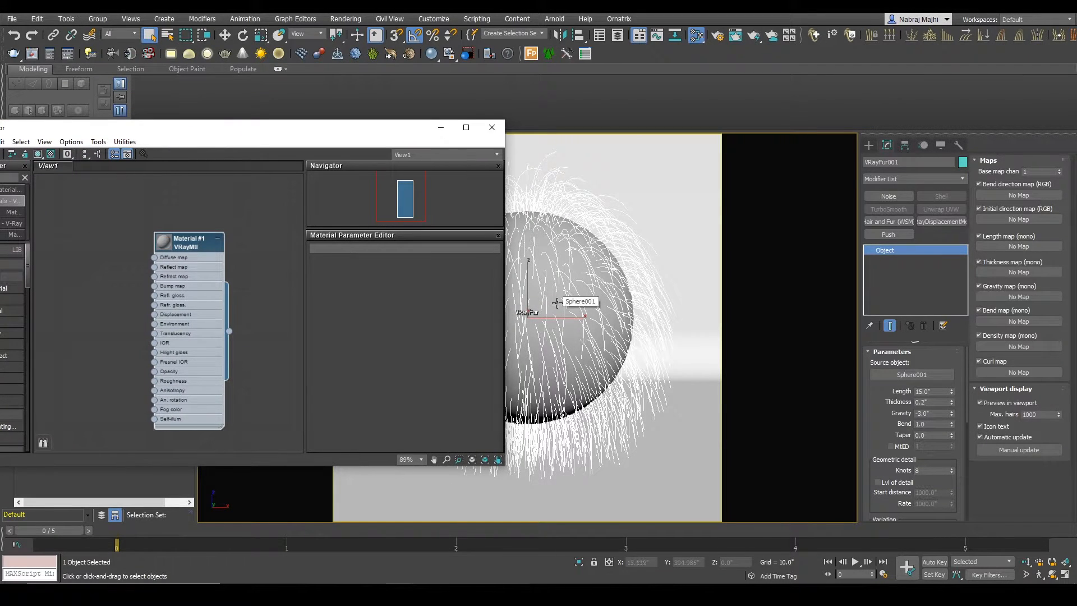
left_click(552, 304)
right_click(187, 240)
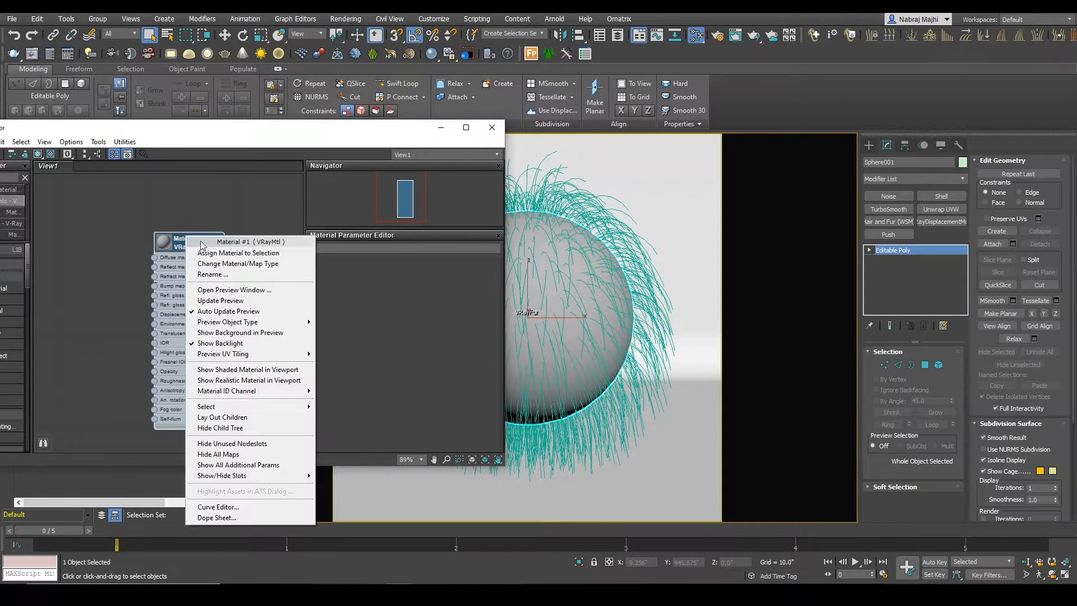
left_click(203, 252)
Step: Find the Cellular map in the map browser and add it to the node view beside the VRayMtl
left_click_drag(160, 127, 225, 142)
type("ceLLUY")
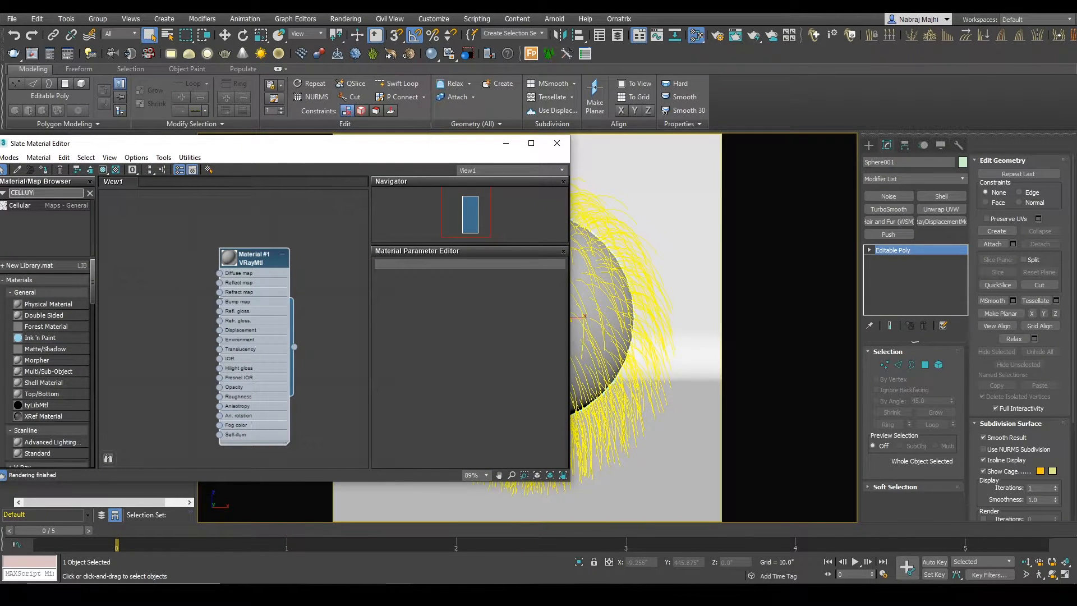
left_click_drag(10, 194, 144, 263)
type("CELL")
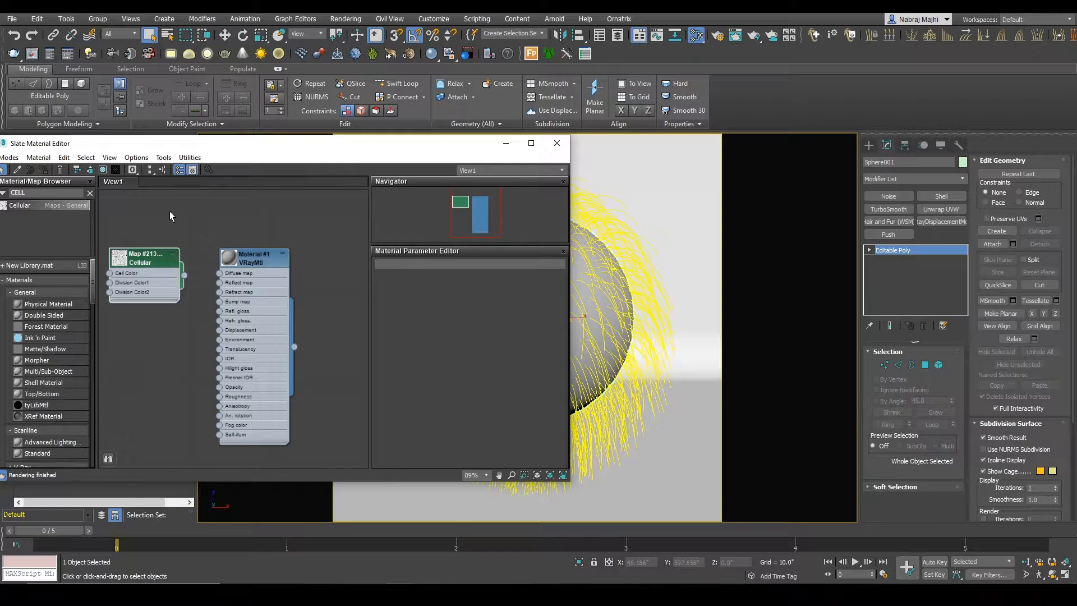
Step: Select VRayFur001 in the scene list and connect the Cellular map to the VRayMtl's Diffuse map
left_click_drag(179, 147, 204, 236)
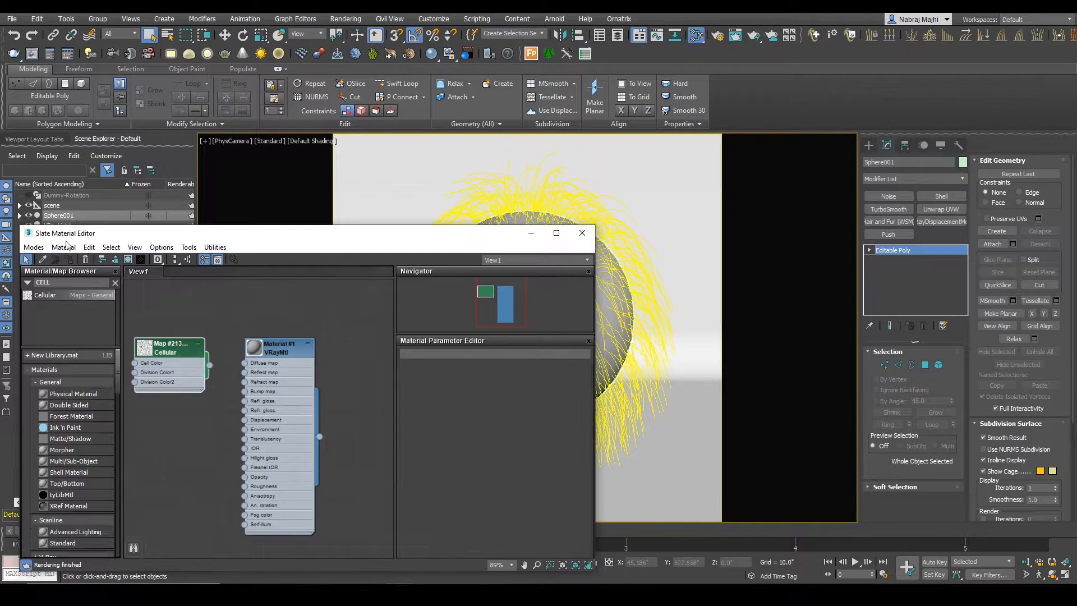
left_click(20, 215)
left_click_drag(78, 233, 71, 252)
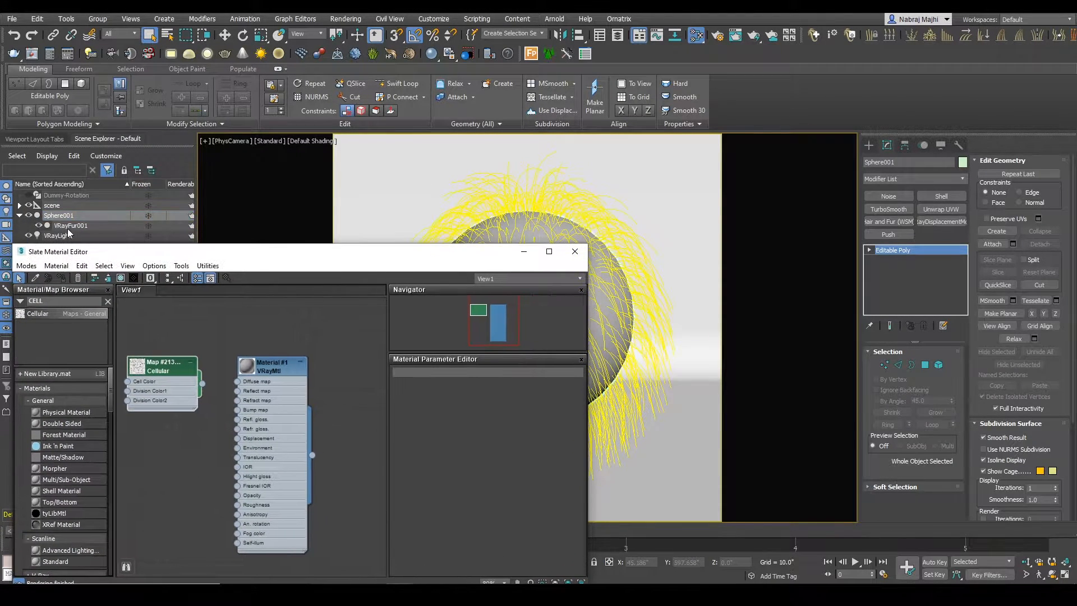
left_click(69, 225)
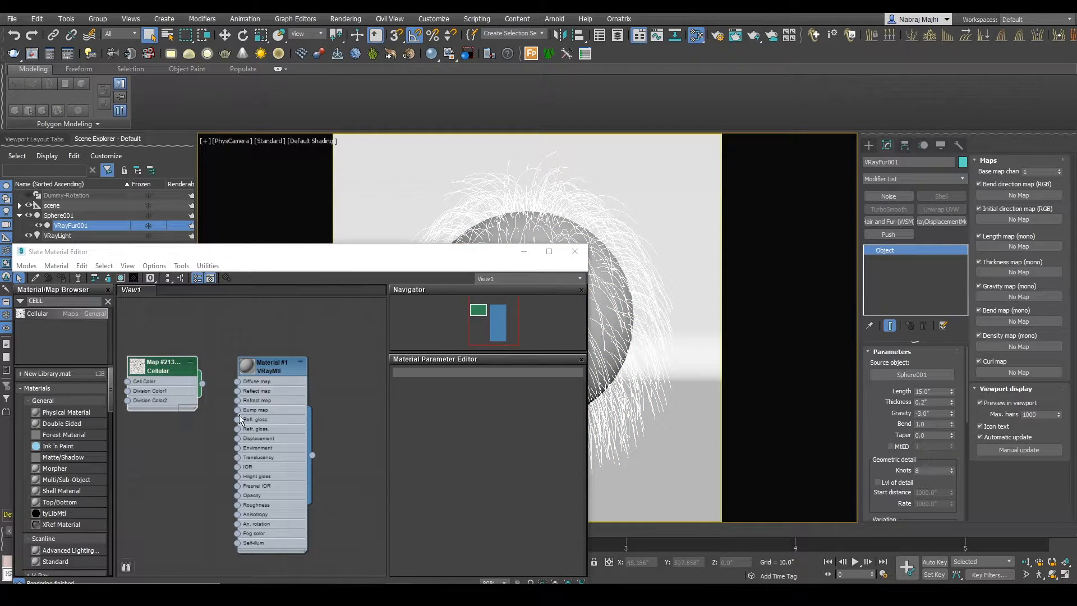
double_click(148, 381)
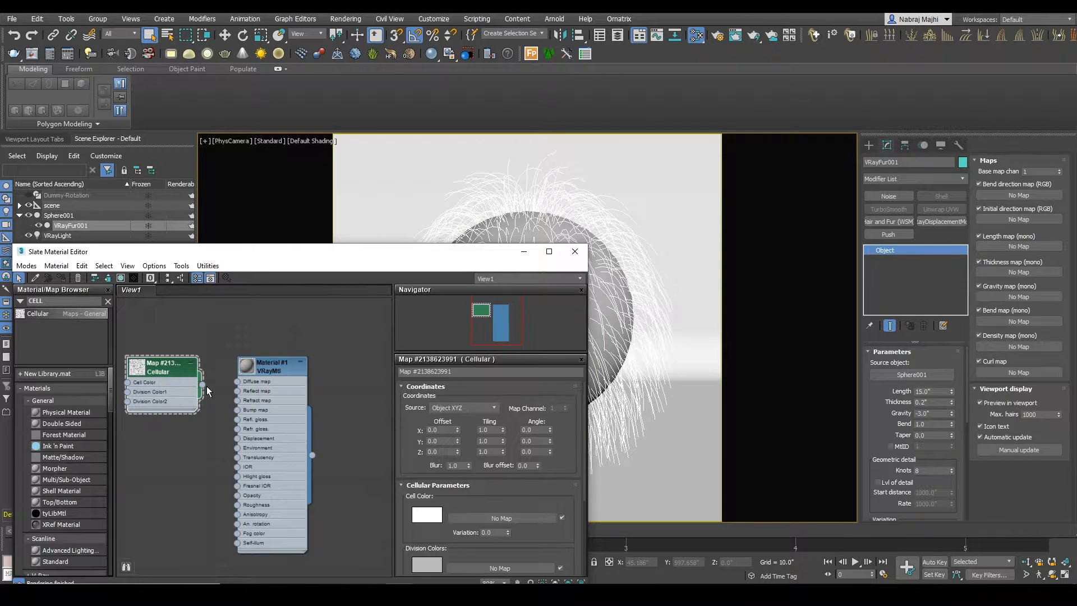
left_click_drag(203, 385, 235, 388)
Step: Make VRayFur001 non-renderable and start an interactive render with a region framing the sphere
left_click(191, 227)
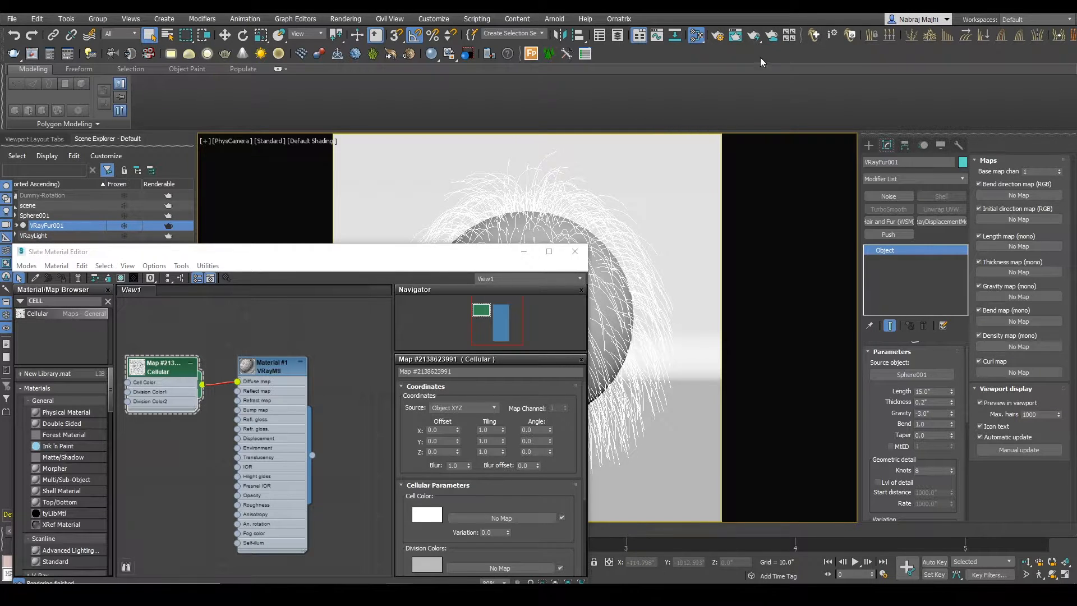
left_click(771, 35)
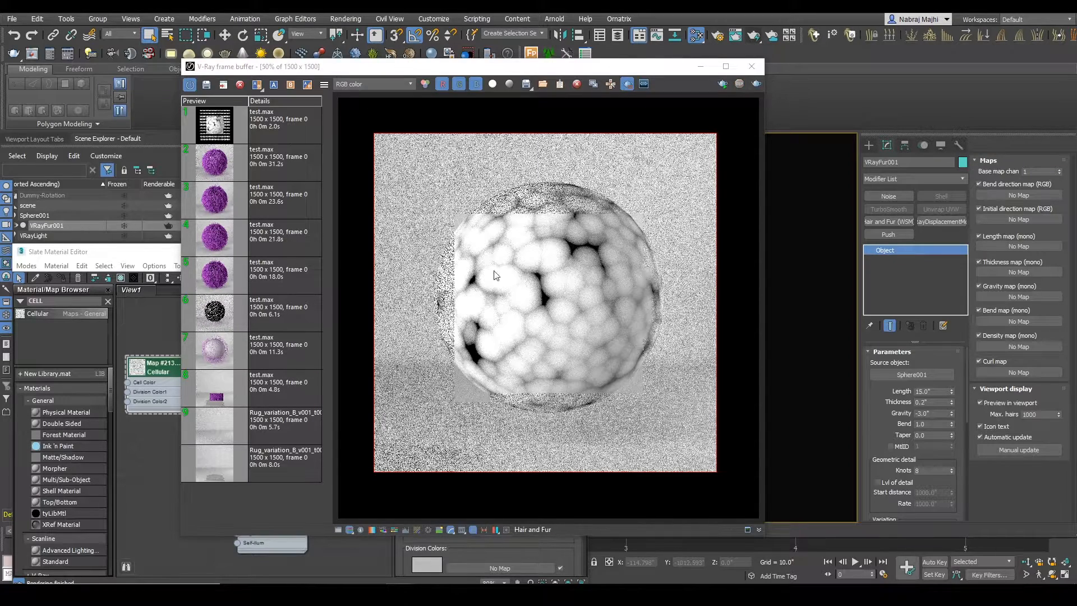
left_click_drag(403, 157, 692, 437)
left_click(723, 84)
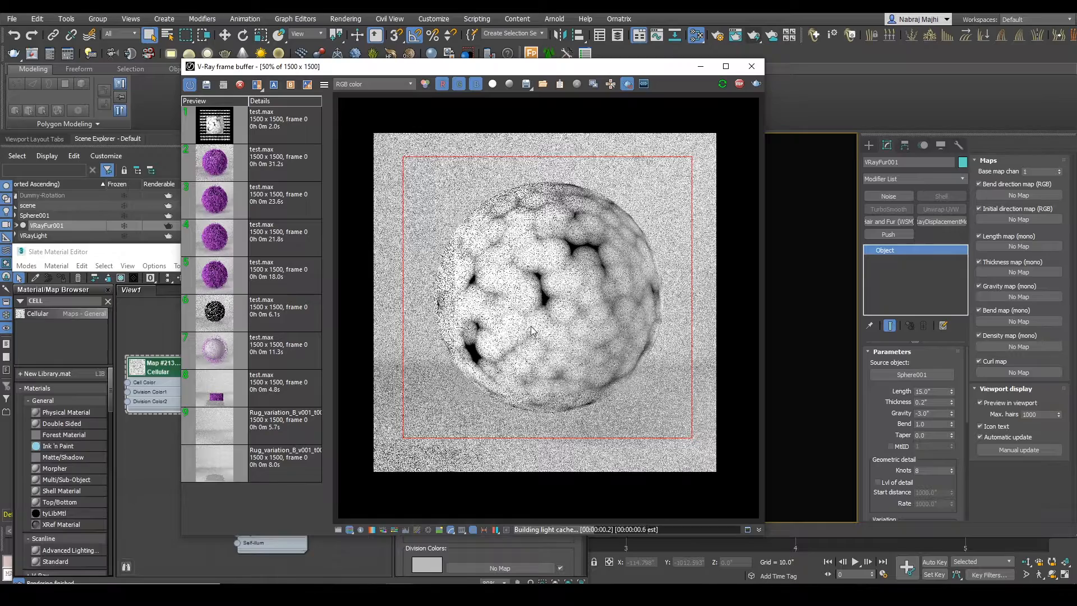
Step: Set the Cellular map's cell size to 0.3 and its spread to 0.3
left_click(169, 391)
left_click_drag(282, 255, 202, 198)
scroll(477, 465, "down", 5)
double_click(380, 441)
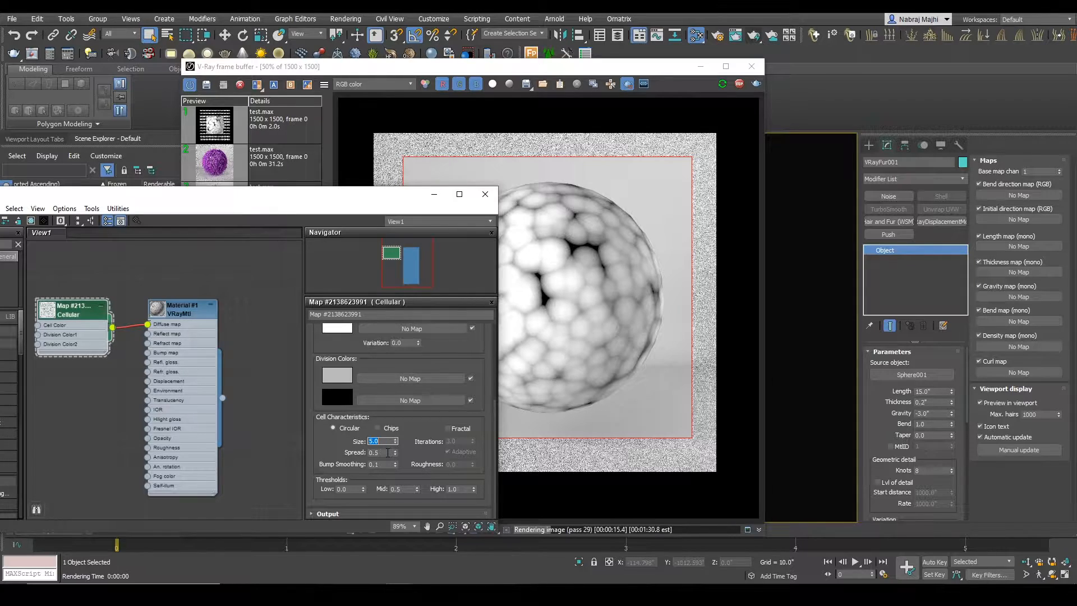
type("0.3")
key("Return")
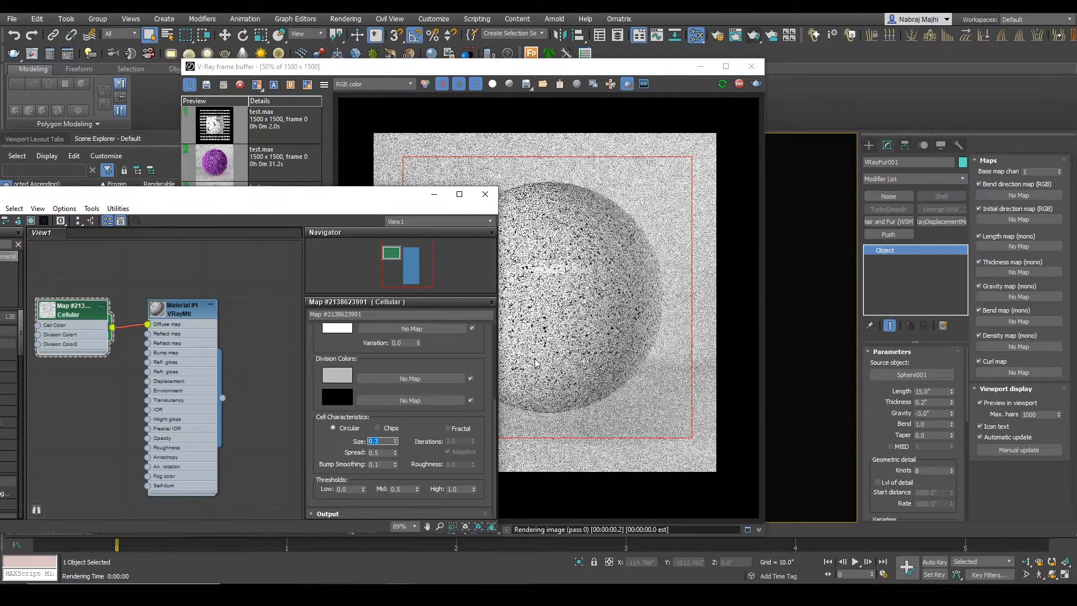
left_click_drag(376, 454, 405, 451)
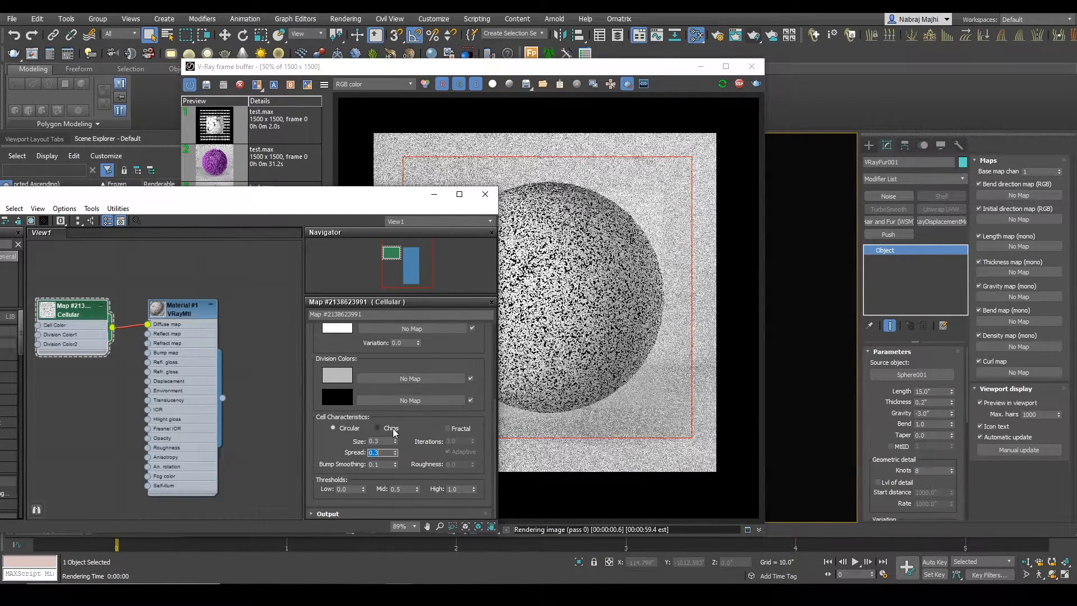
Step: Try Cellular cell sizes of 0.5 and 1.0, and settle on a size of 2.0
double_click(374, 441)
type("0.5")
key("Return")
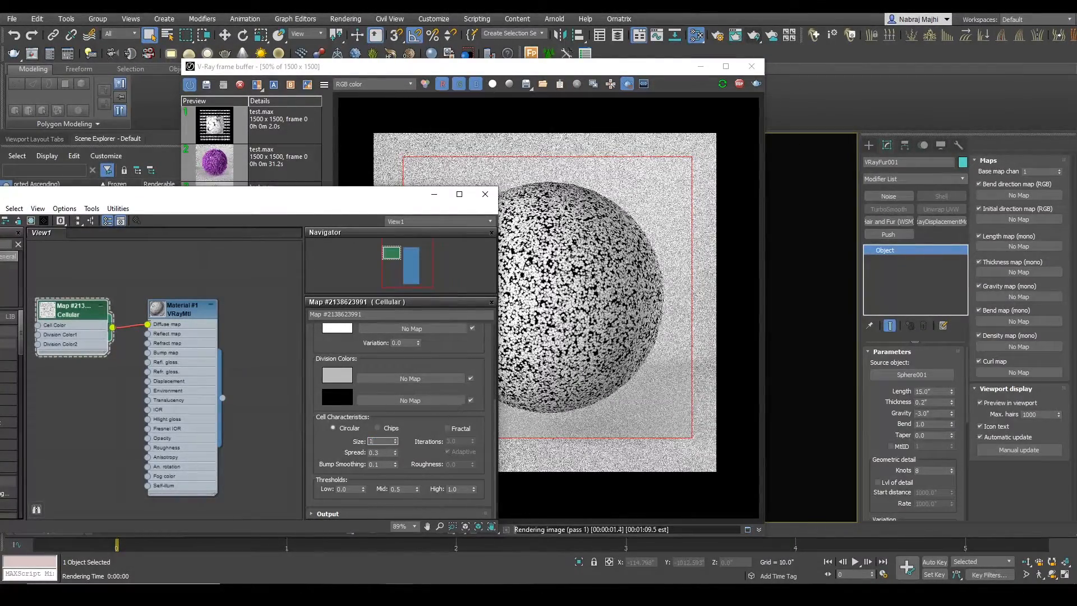
type("1")
key("Return")
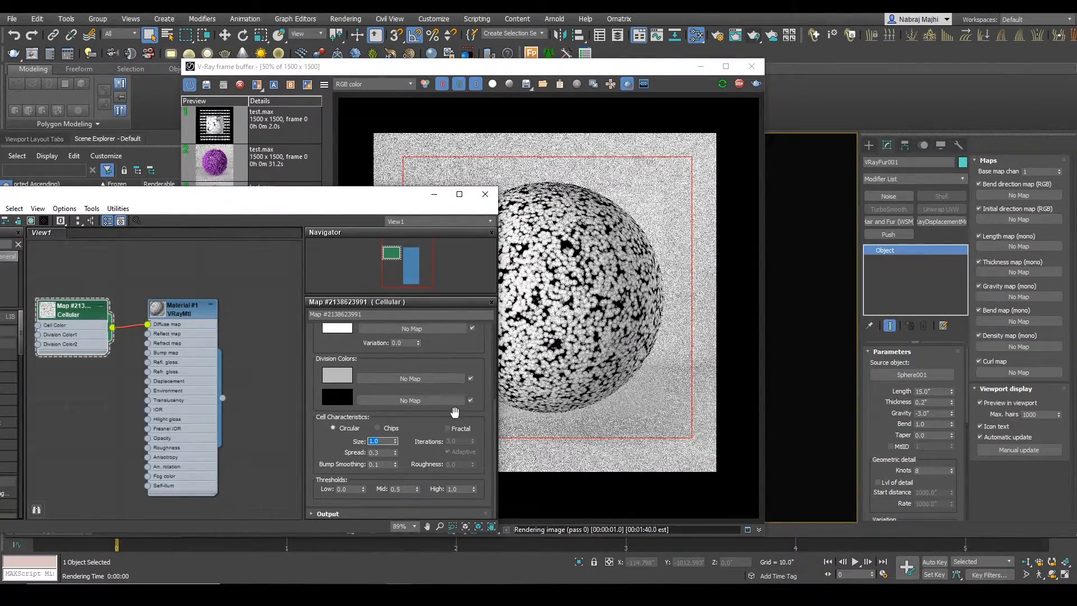
type("2")
key("Return")
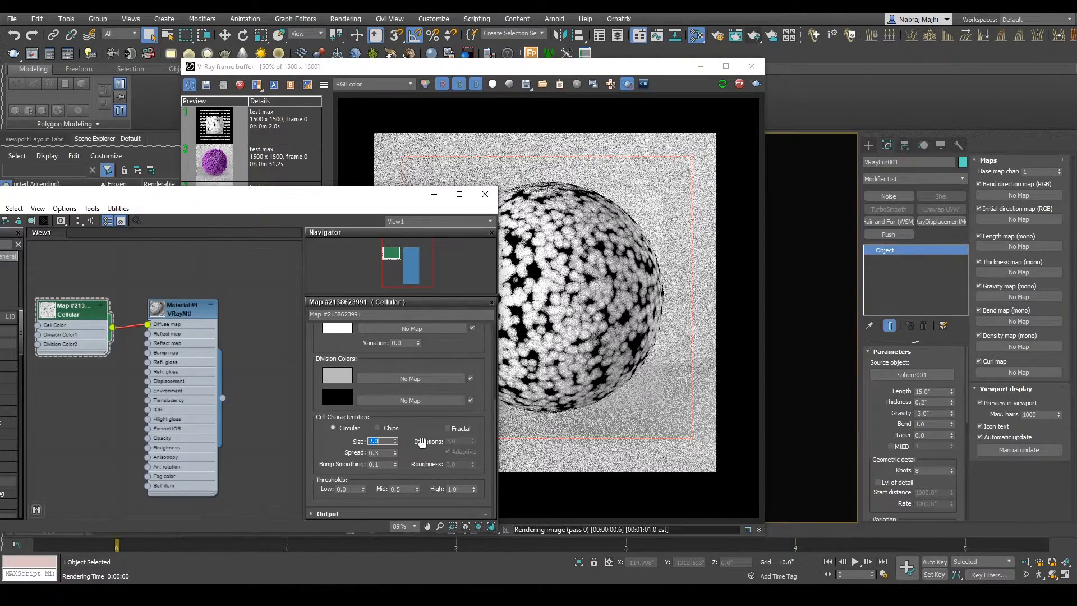
Step: Set the Cellular map's spread to 0.2 and stop the interactive render
double_click(379, 452)
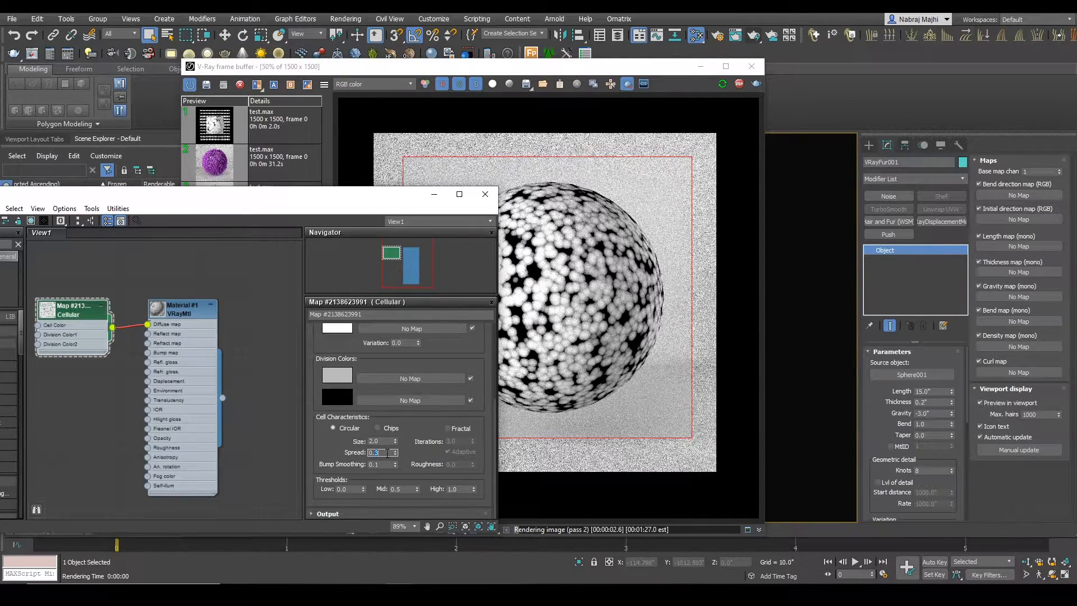
type("0.2")
key("Return")
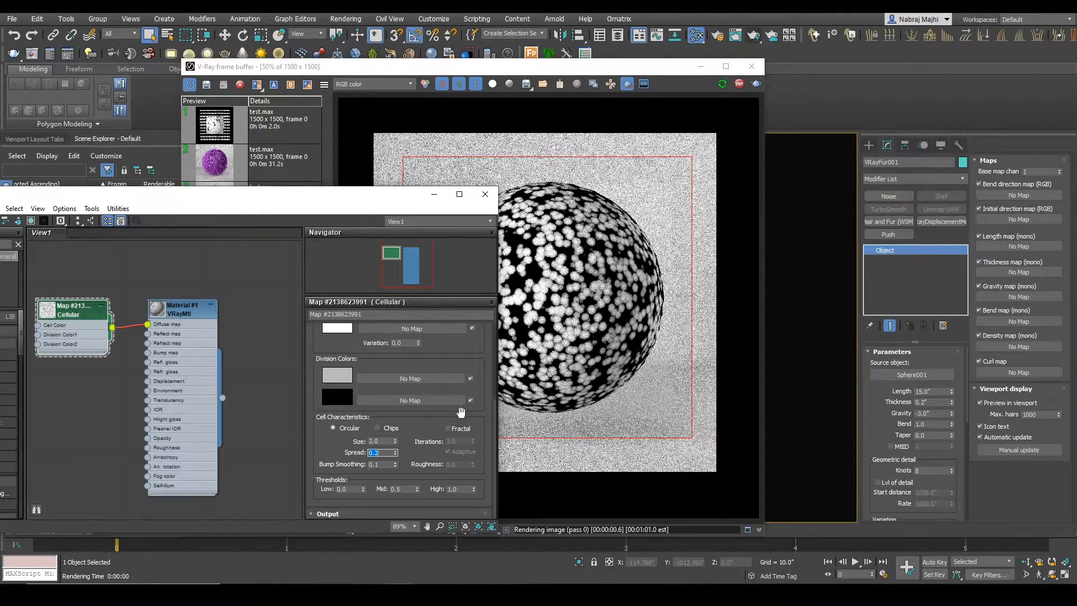
left_click_drag(312, 195, 333, 210)
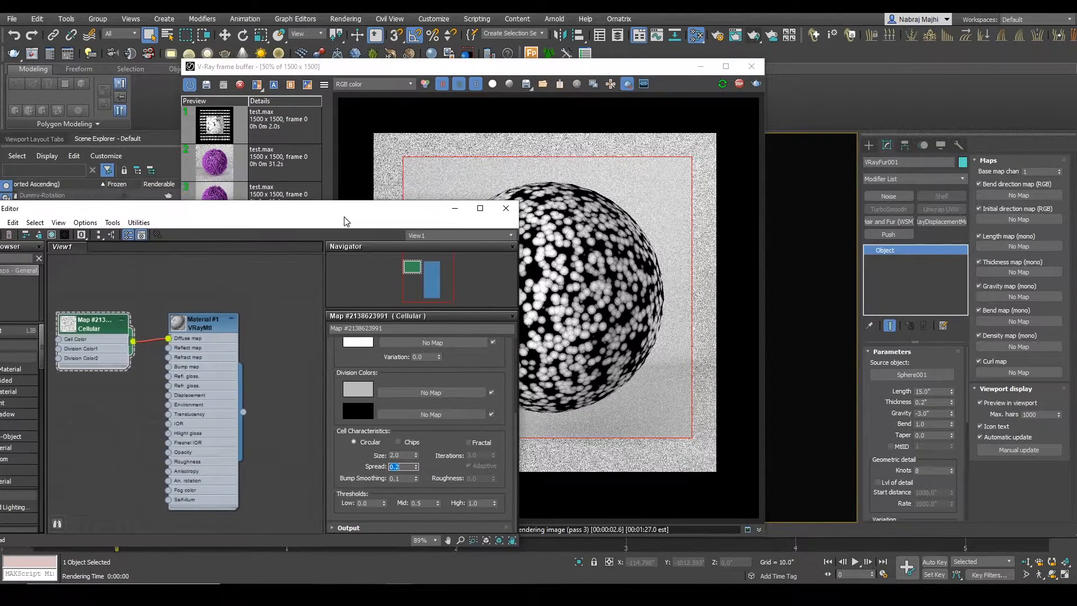
left_click(739, 83)
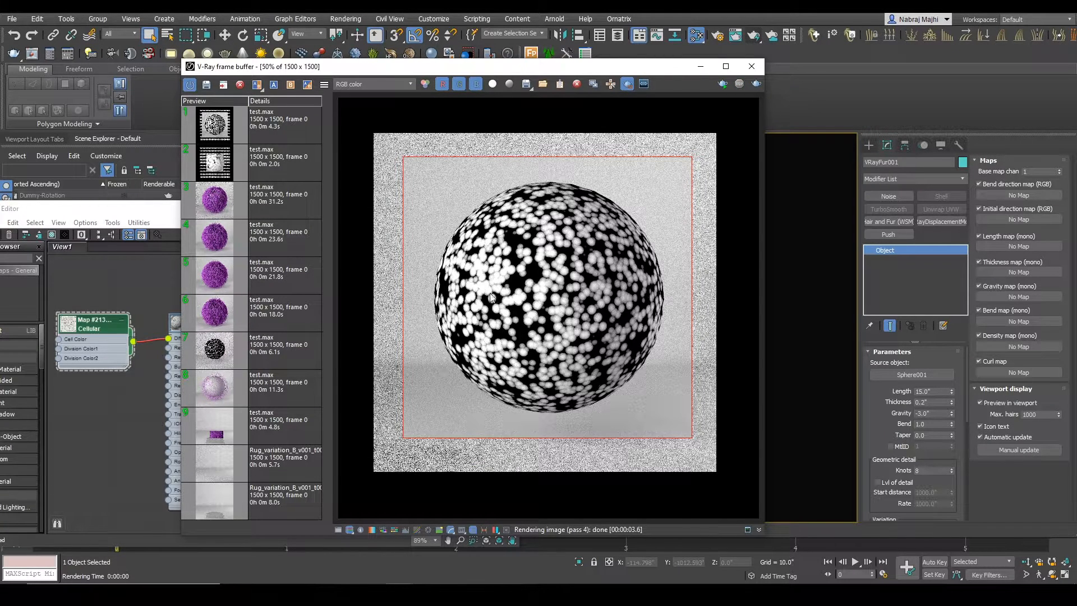
Step: Make VRayFur001 renderable again and move the Cellular map from the Diffuse map to the fur's Length map as an instance
left_click_drag(137, 210, 160, 285)
left_click(169, 226)
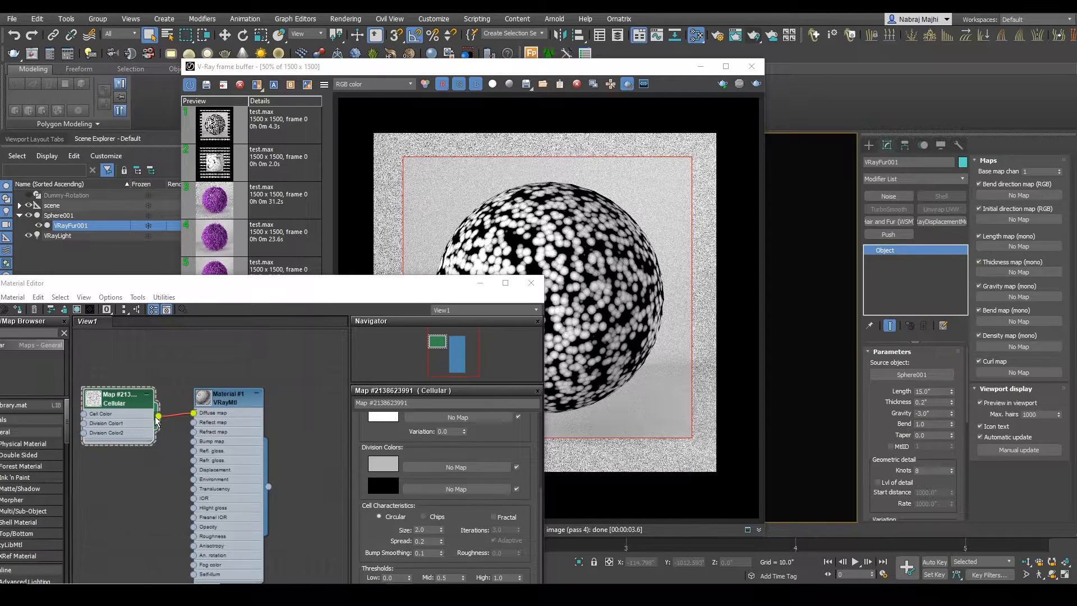
left_click_drag(192, 414, 1020, 247)
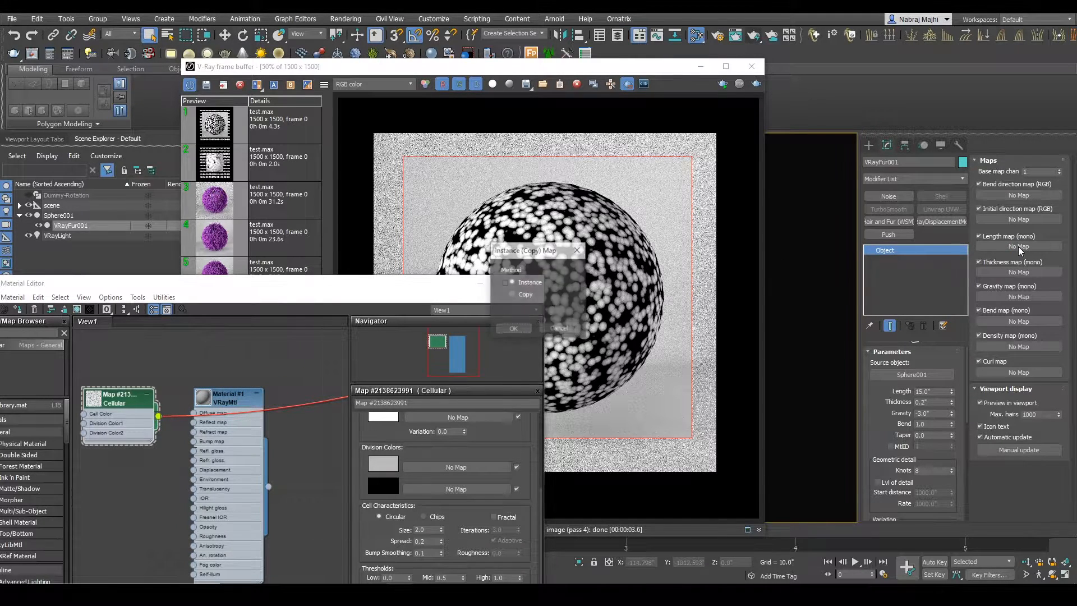
left_click(512, 331)
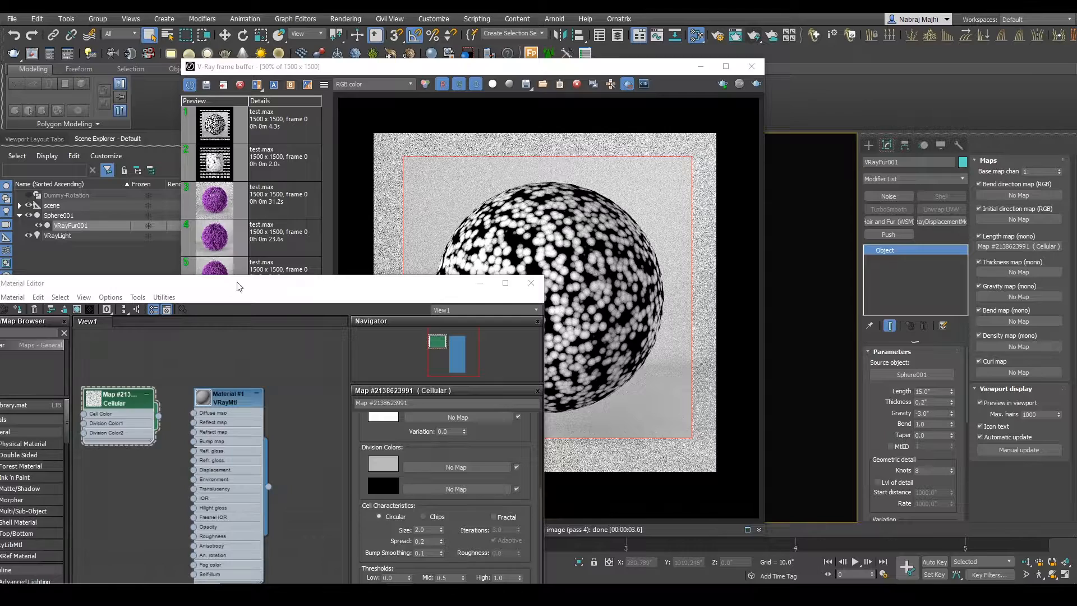
Step: Restart the interactive render and enlarge the render region to cover the whole furry sphere
left_click(722, 85)
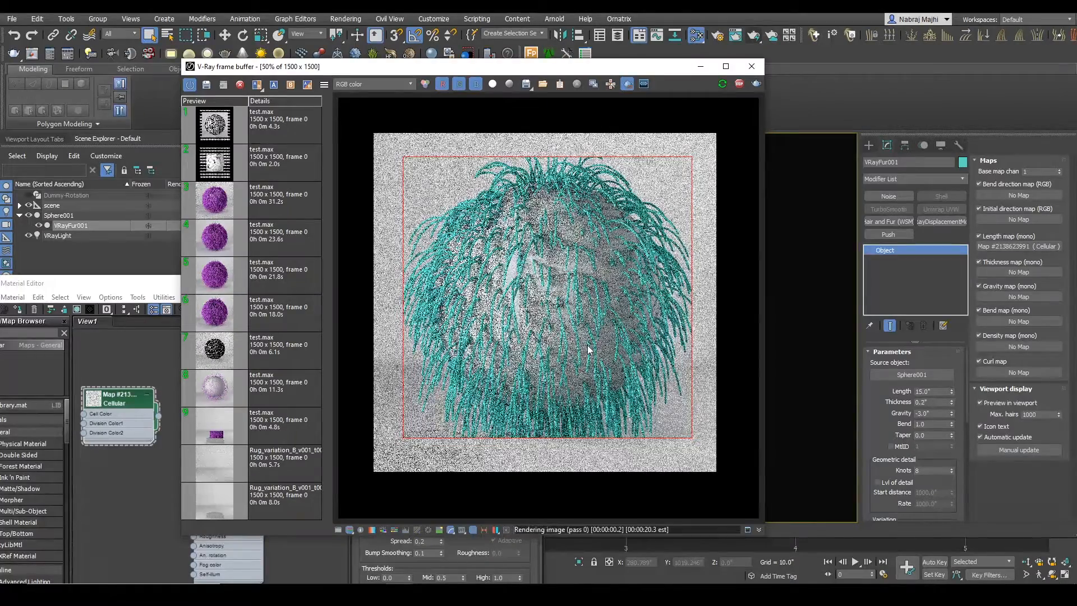
scroll(588, 345, "down", 1)
left_click_drag(450, 202, 654, 412)
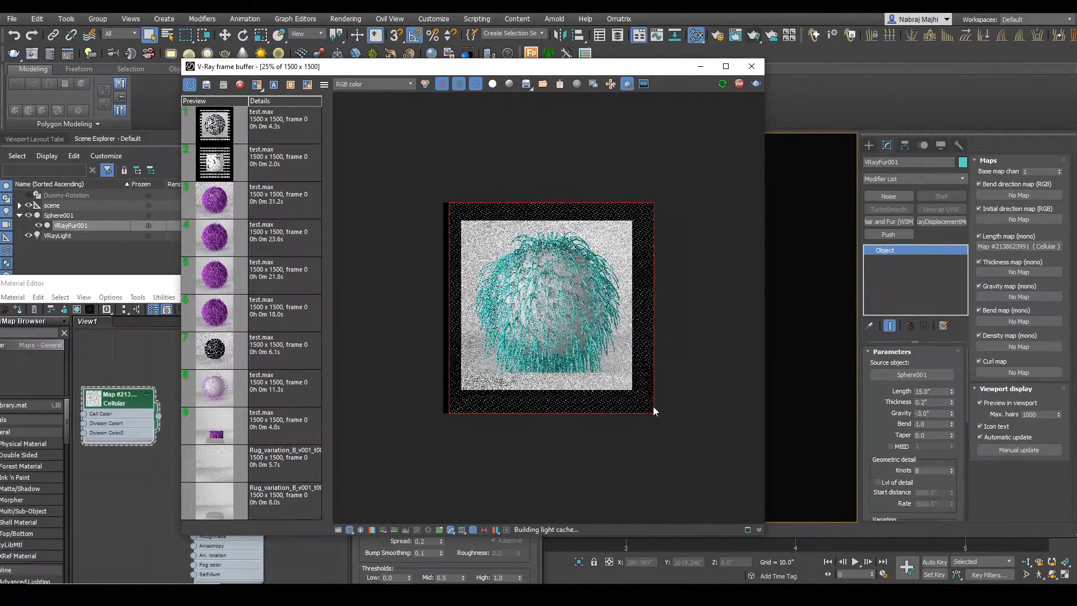
scroll(543, 305, "up", 1)
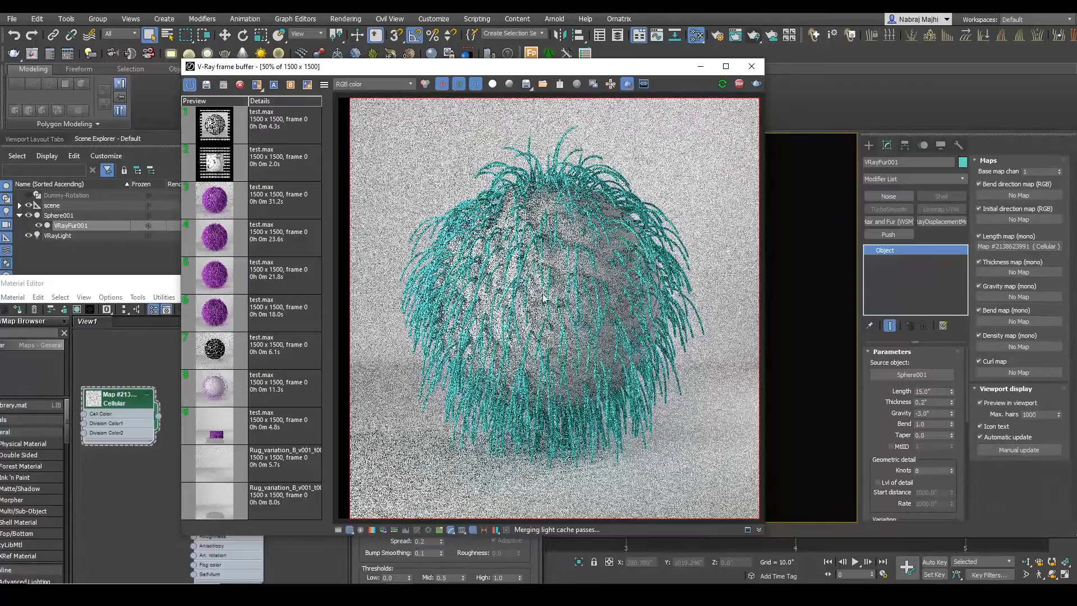
Step: Arrange the frame buffer and Slate Material Editor side by side, and make the editor taller to show more Cellular parameters
left_click_drag(511, 71, 604, 60)
left_click_drag(221, 292, 195, 89)
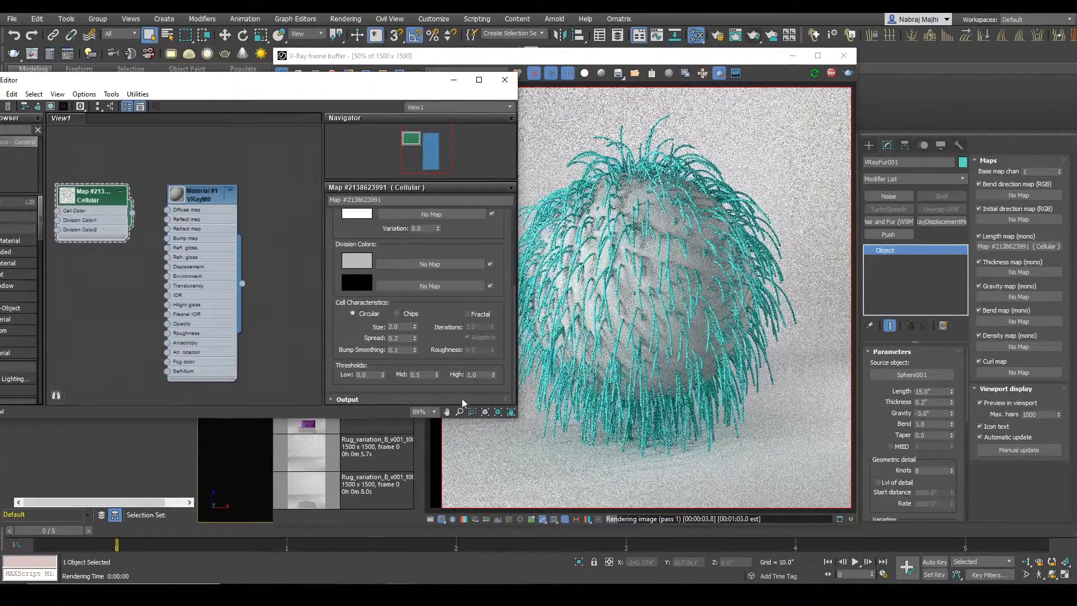
left_click_drag(517, 417, 494, 530)
middle_click_drag(135, 351, 167, 392)
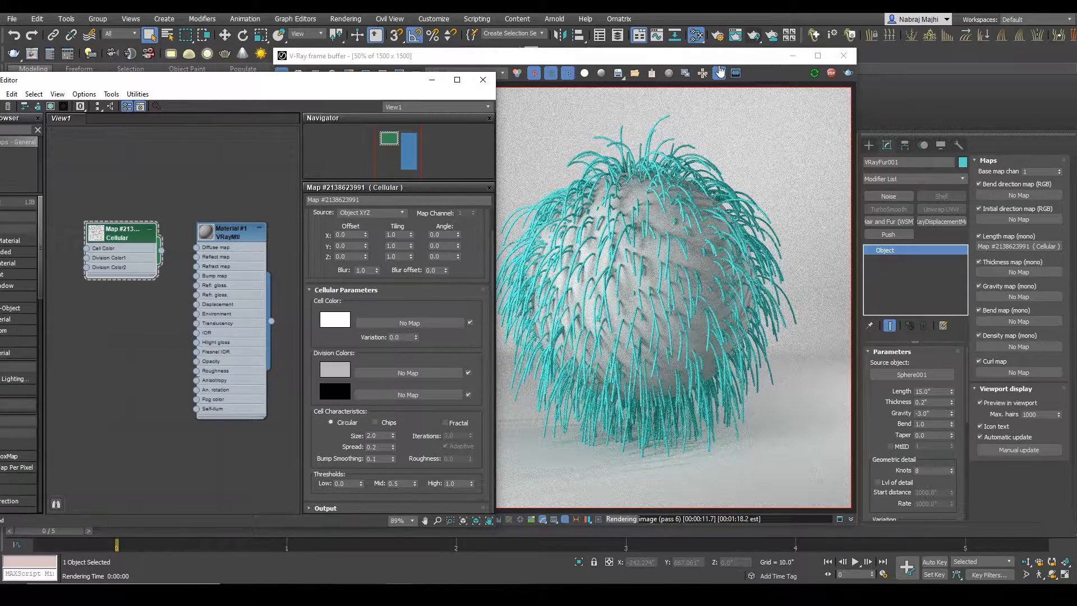
Step: Limit the render region to the sphere's lower-right part, and set the fur thickness to 0.05" and taper to 1.0
left_click_drag(649, 238, 824, 403)
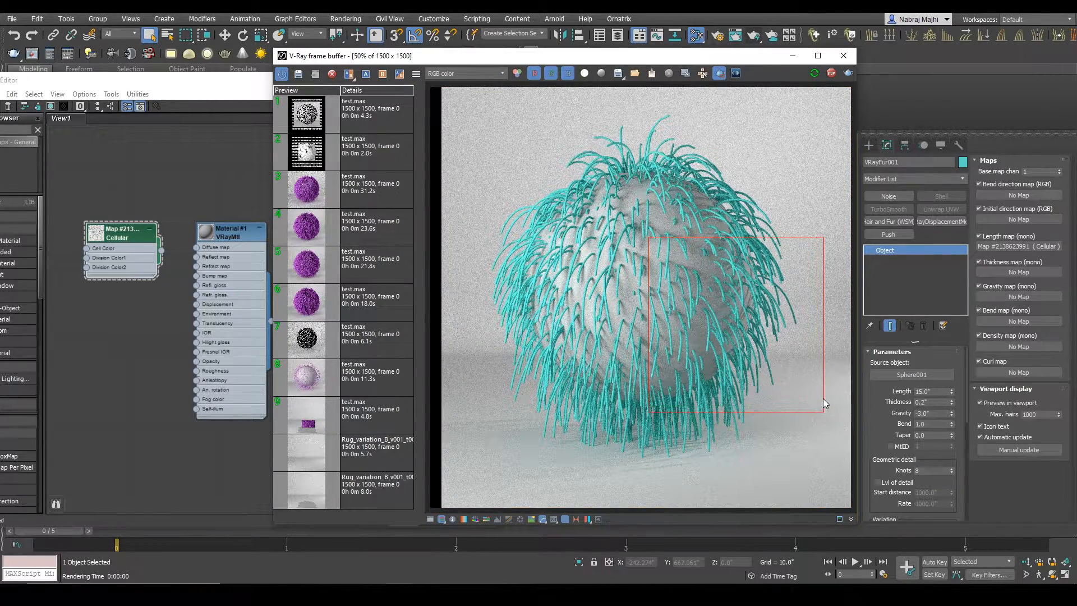
double_click(925, 402)
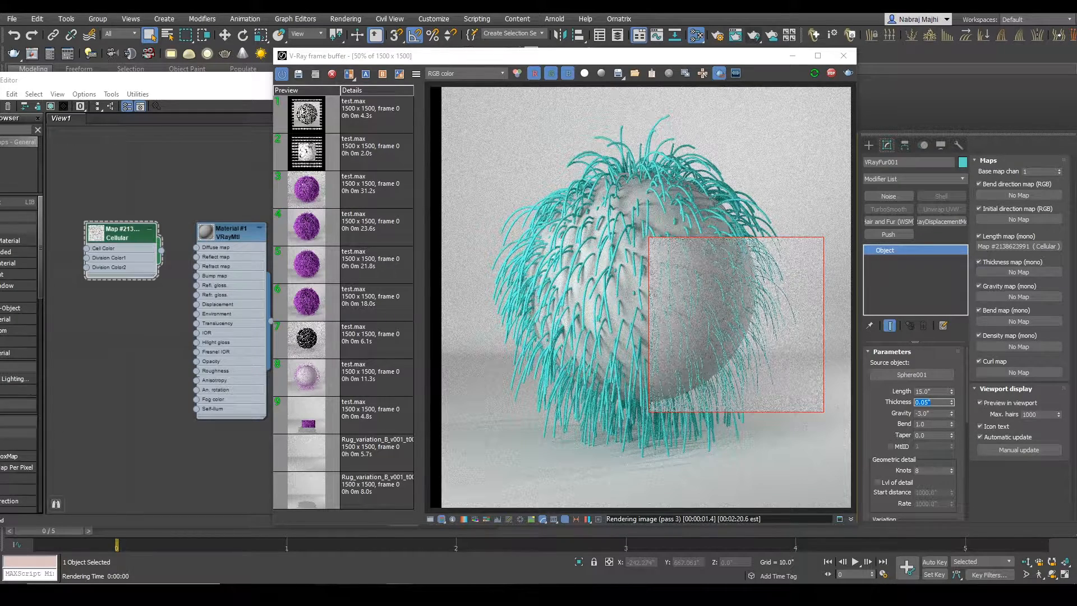
left_click(922, 435)
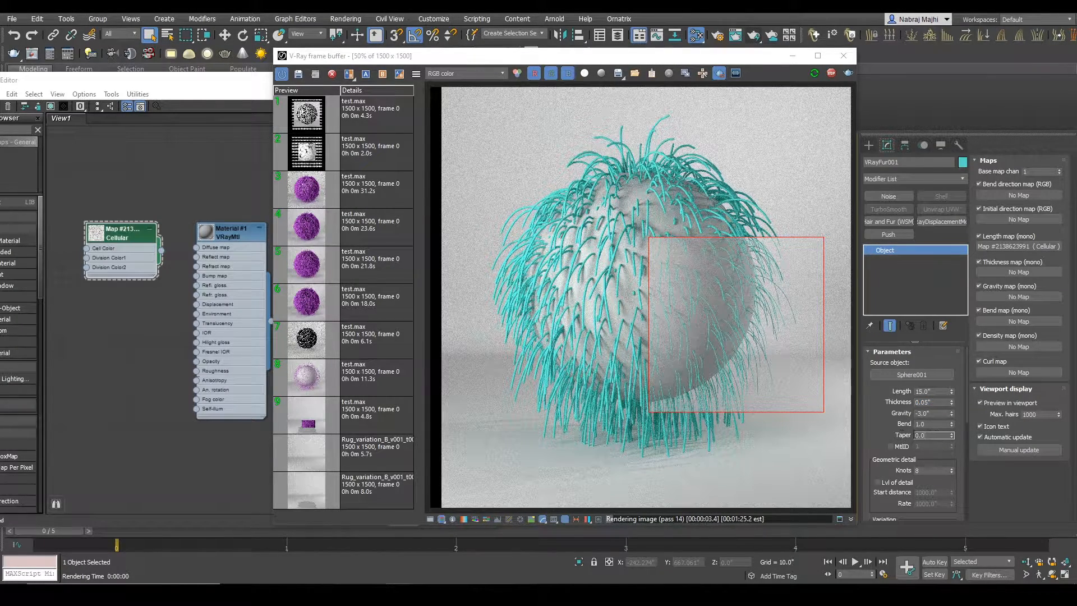
type("1")
key("Return")
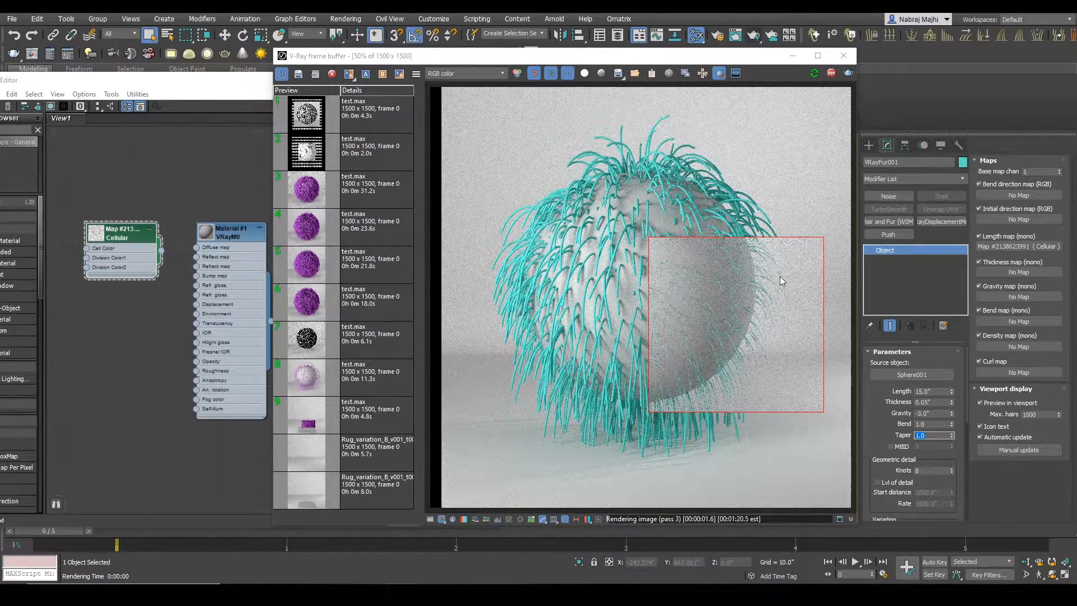
Step: Inspect the tapered hairs up close, render a region around the whole sphere, and stop the render
scroll(752, 360, "up", 2)
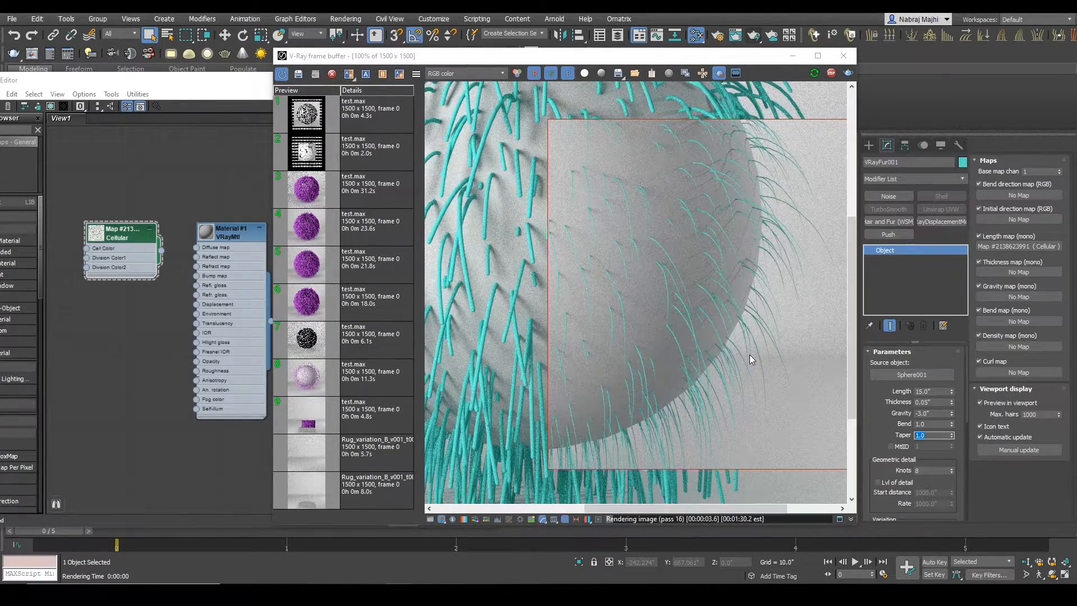
scroll(751, 360, "down", 2)
left_click_drag(465, 118, 833, 460)
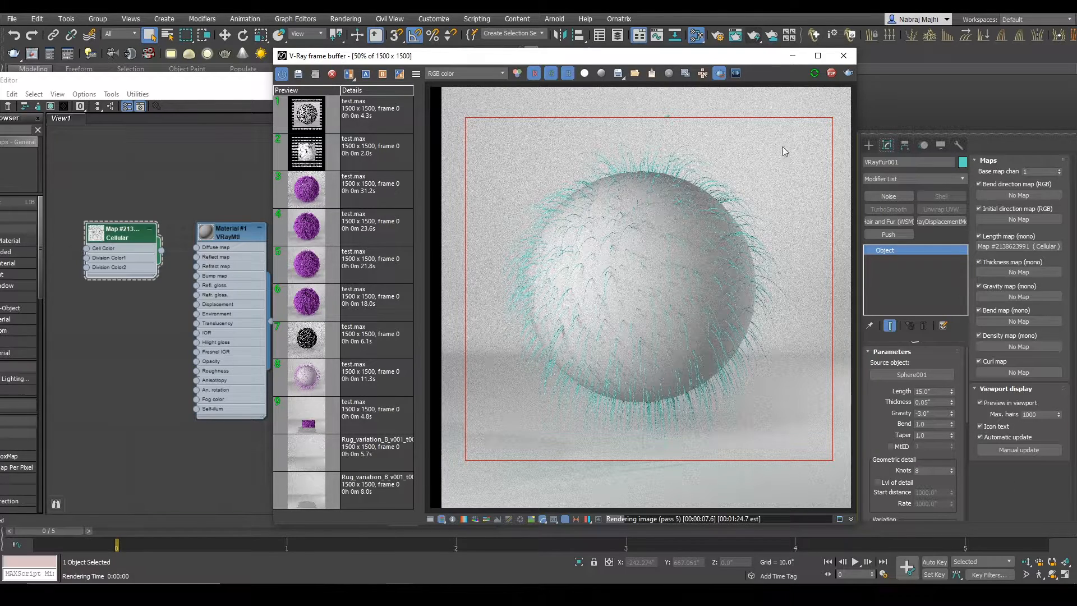
left_click(832, 73)
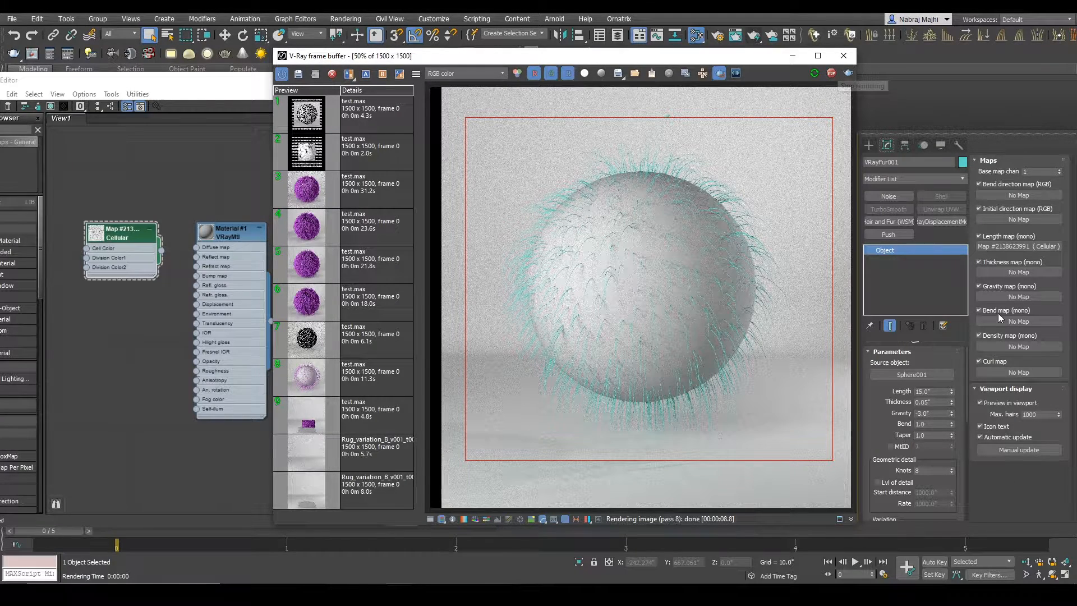
left_click(998, 247)
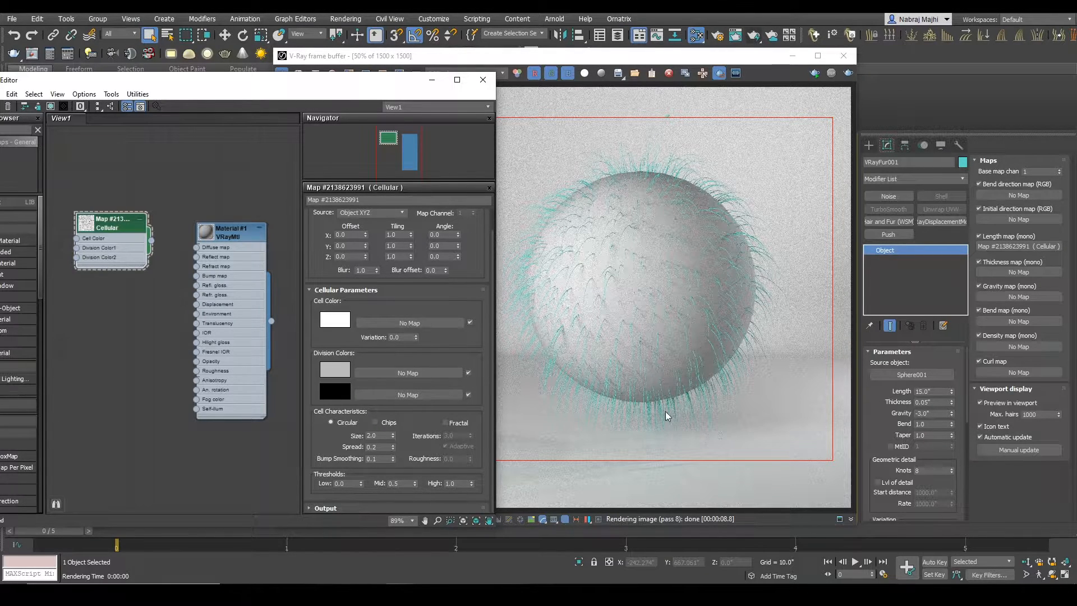
left_click_drag(953, 486, 947, 319)
scroll(954, 476, "down", 3)
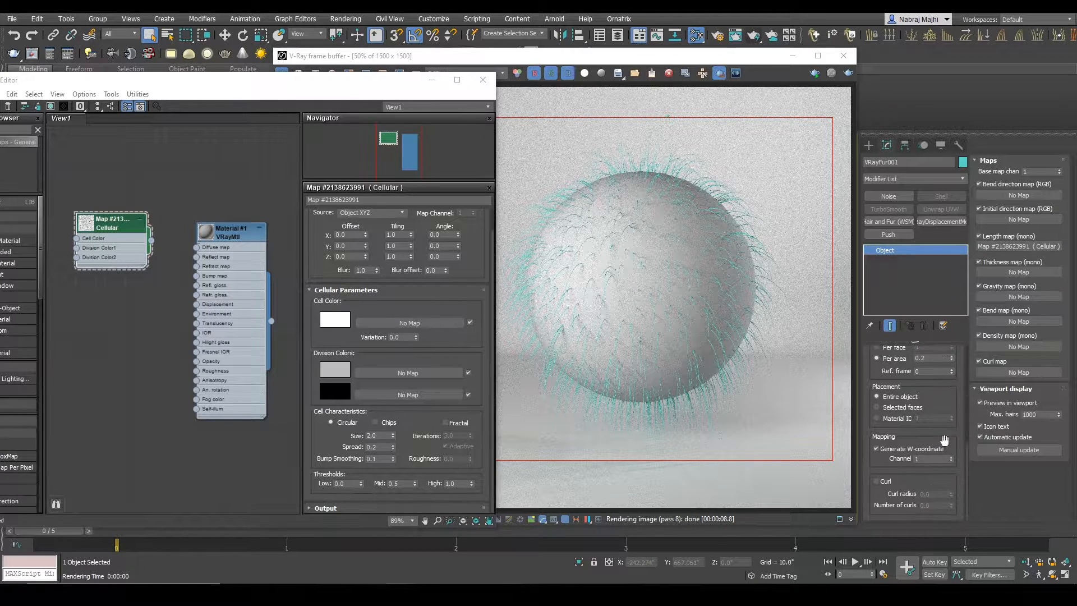
scroll(954, 476, "up", 3)
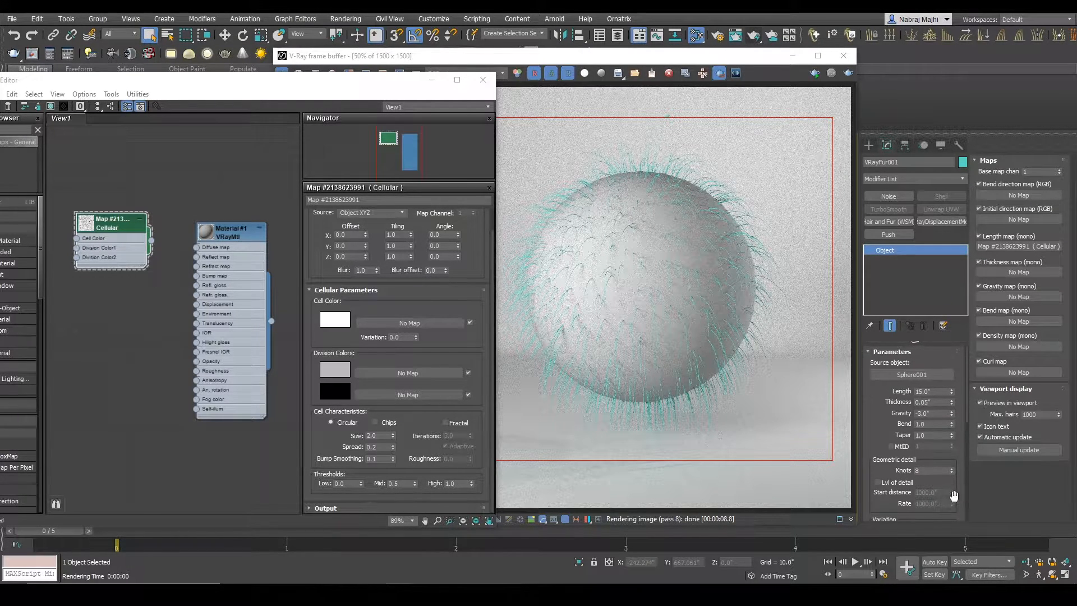
Step: Set the fur distribution to 100 per area and start the interactive render
scroll(950, 332, "down", 1)
double_click(938, 447)
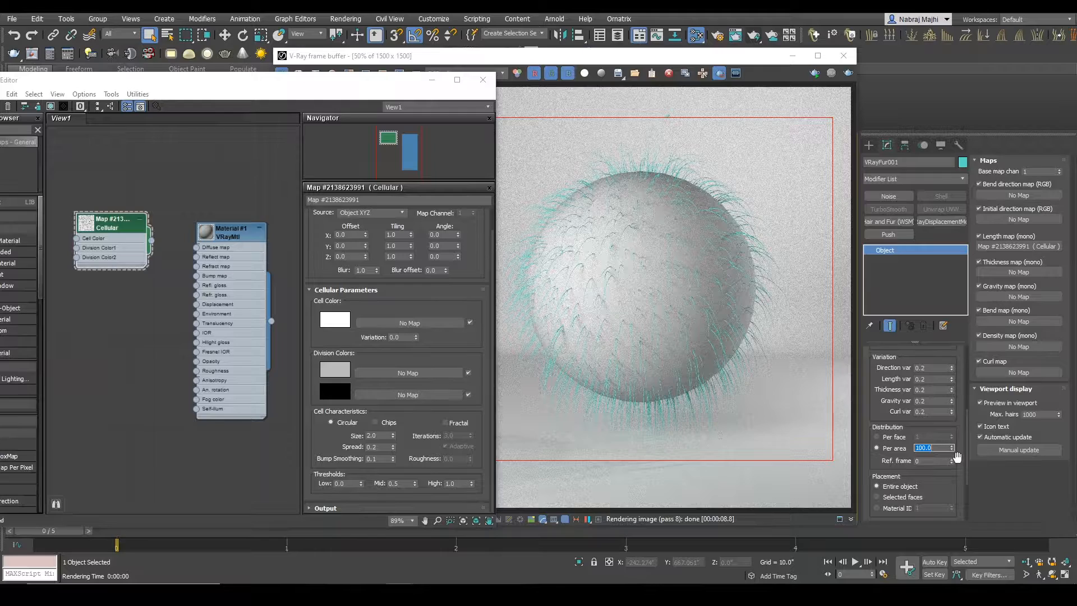
left_click(814, 74)
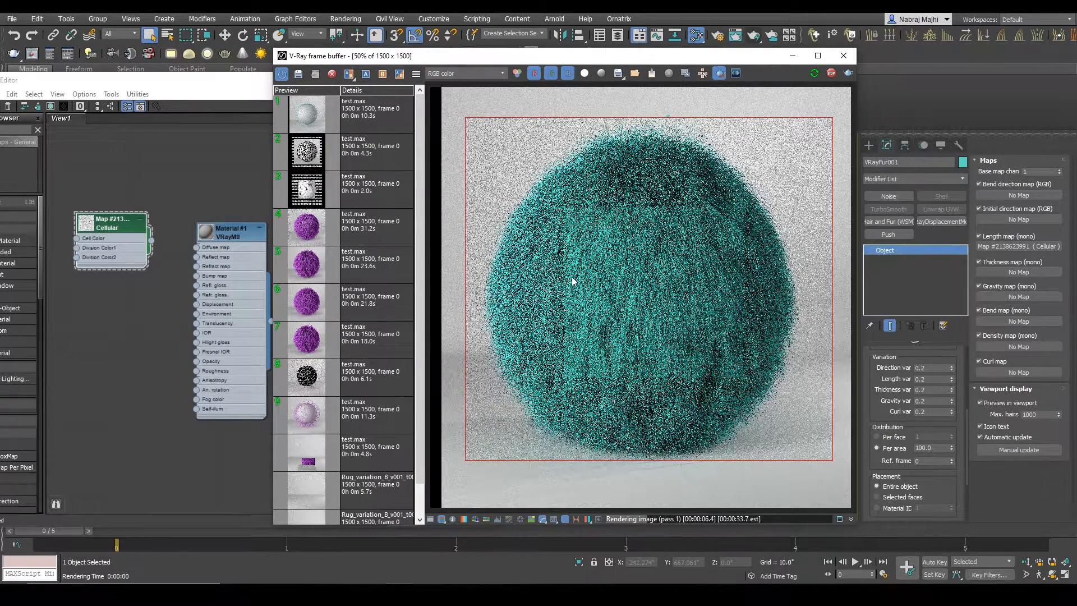
Step: Set the fur's direction variation to 0.0, then render a region over the sphere's lower middle and inspect the clumped strands up close
scroll(889, 387, "up", 2)
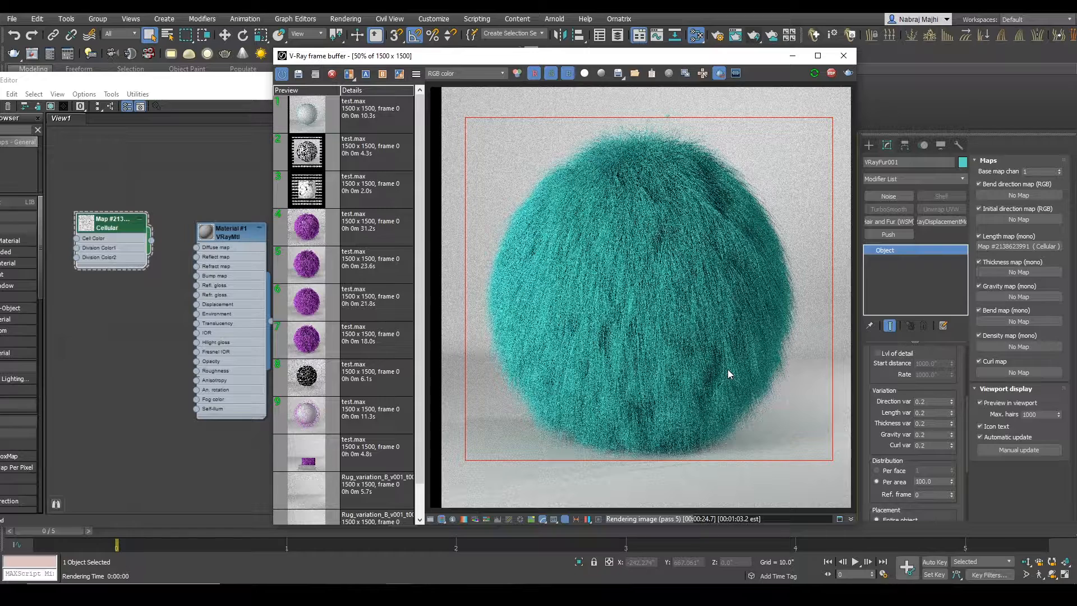
left_click(952, 404)
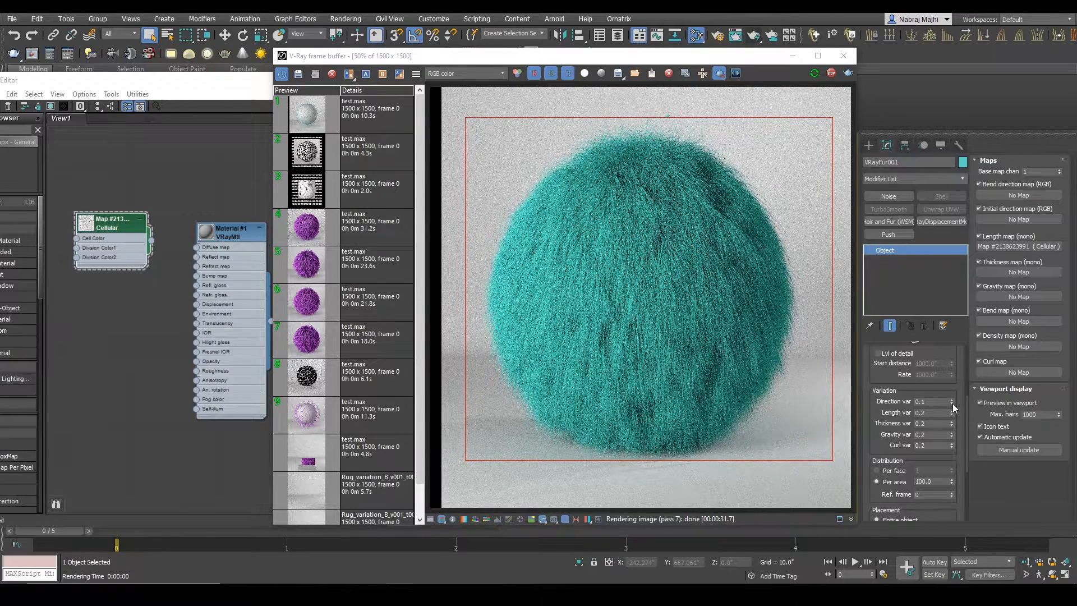
left_click(952, 403)
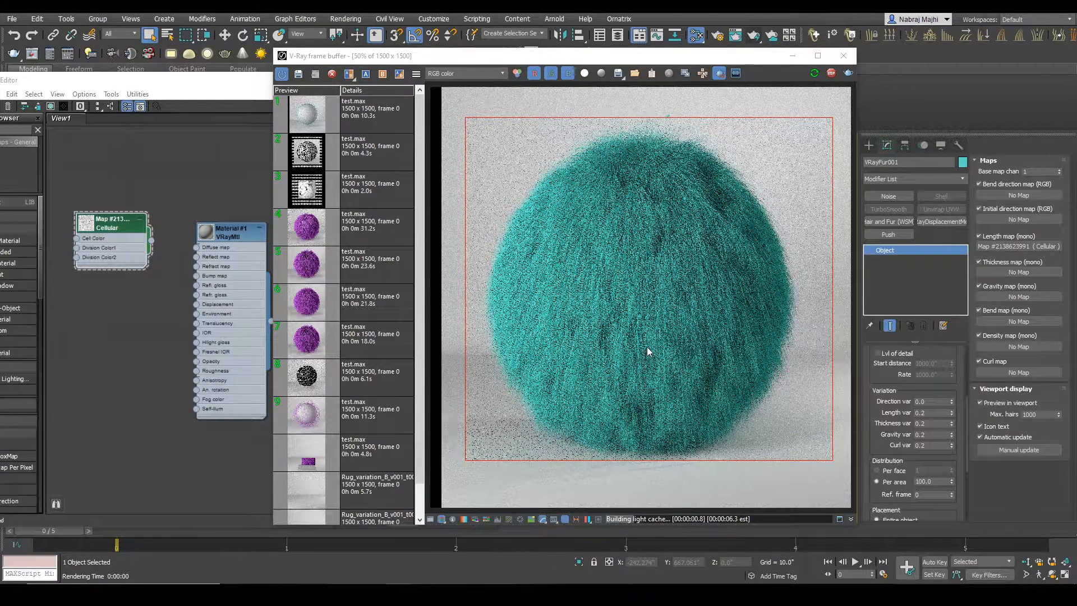
left_click_drag(696, 465, 549, 318)
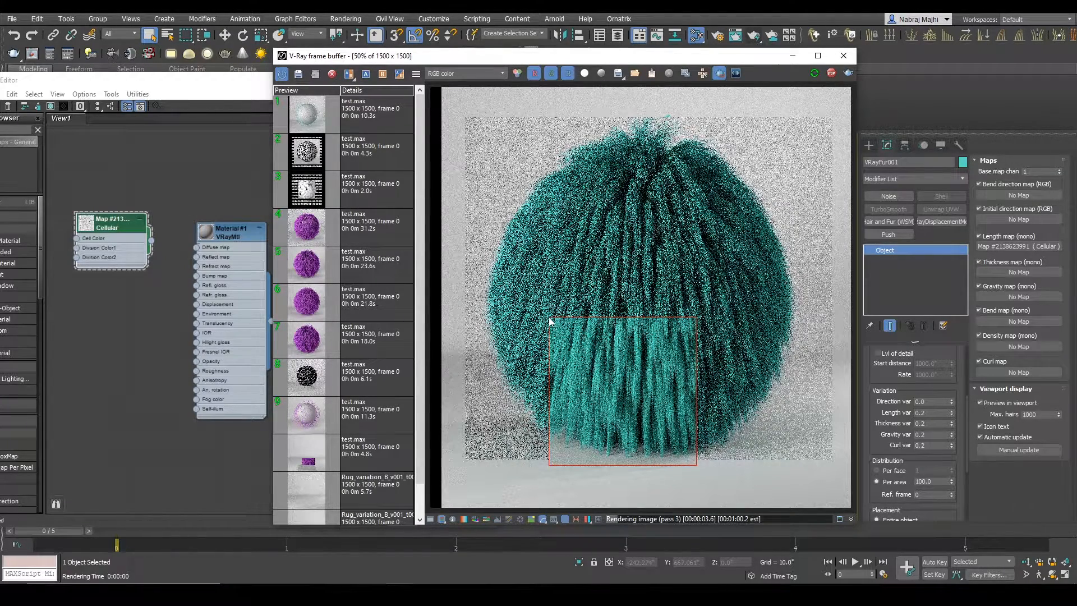
double_click(658, 433)
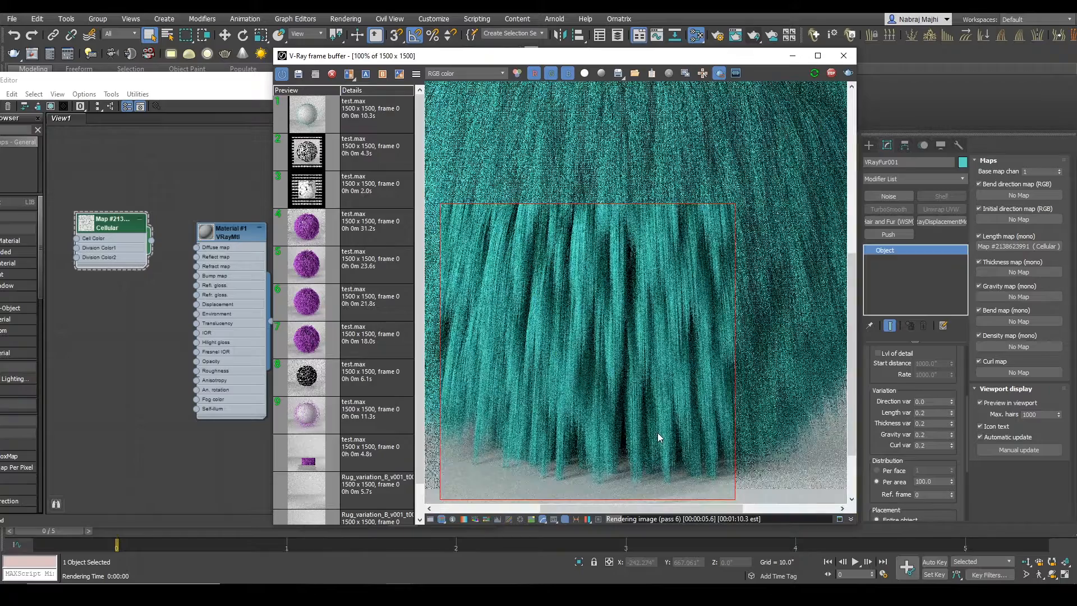
scroll(627, 426, "down", 1)
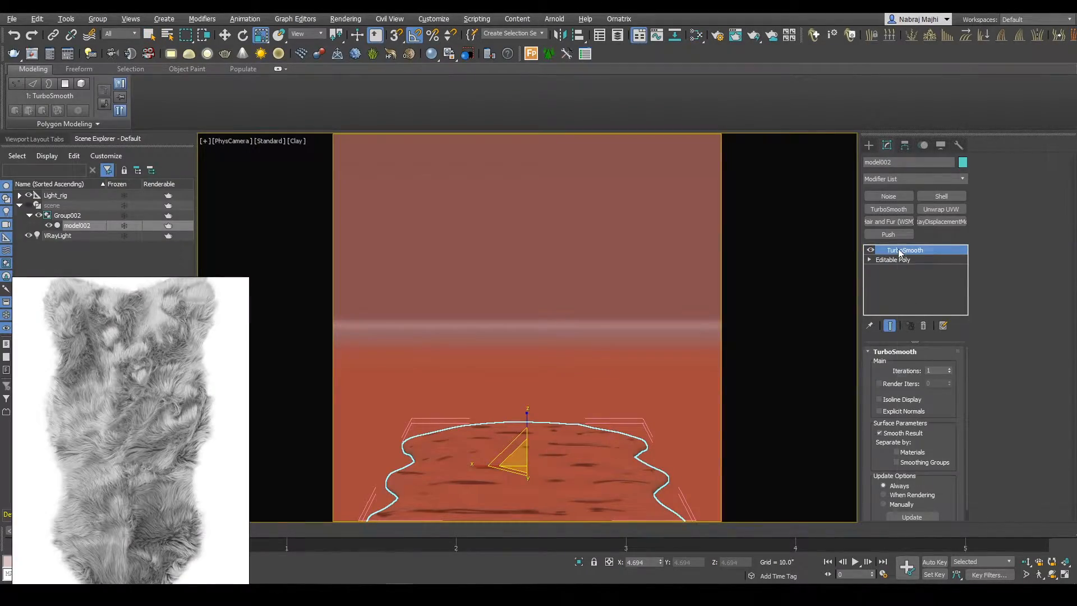
right_click(899, 253)
left_click(920, 264)
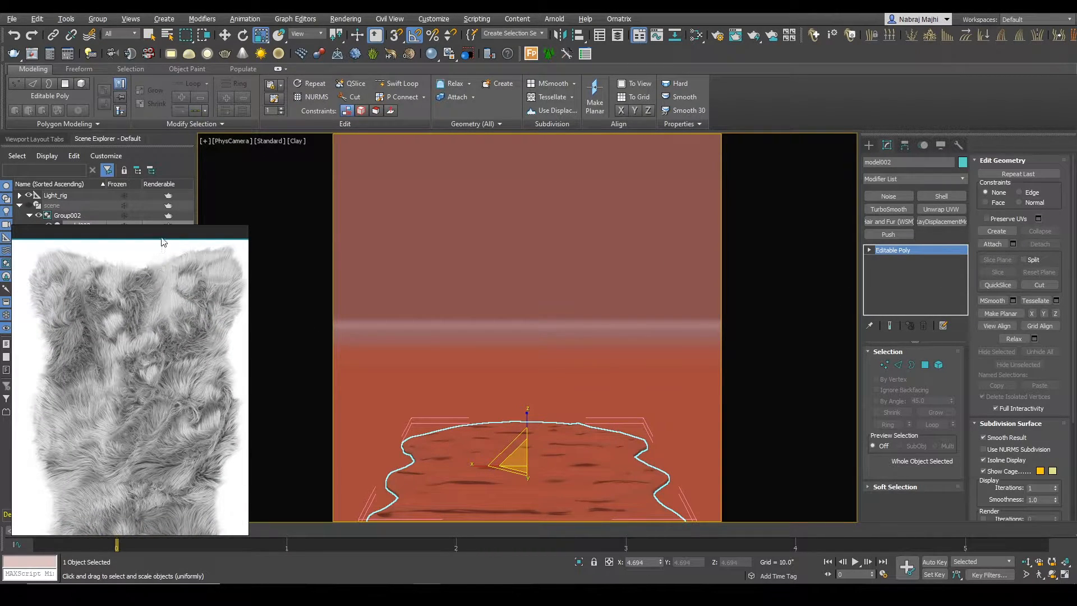
Step: Position the fur reference image below the scene hierarchy and create a VRayFur object on the rug mesh model002
left_click_drag(165, 241, 170, 270)
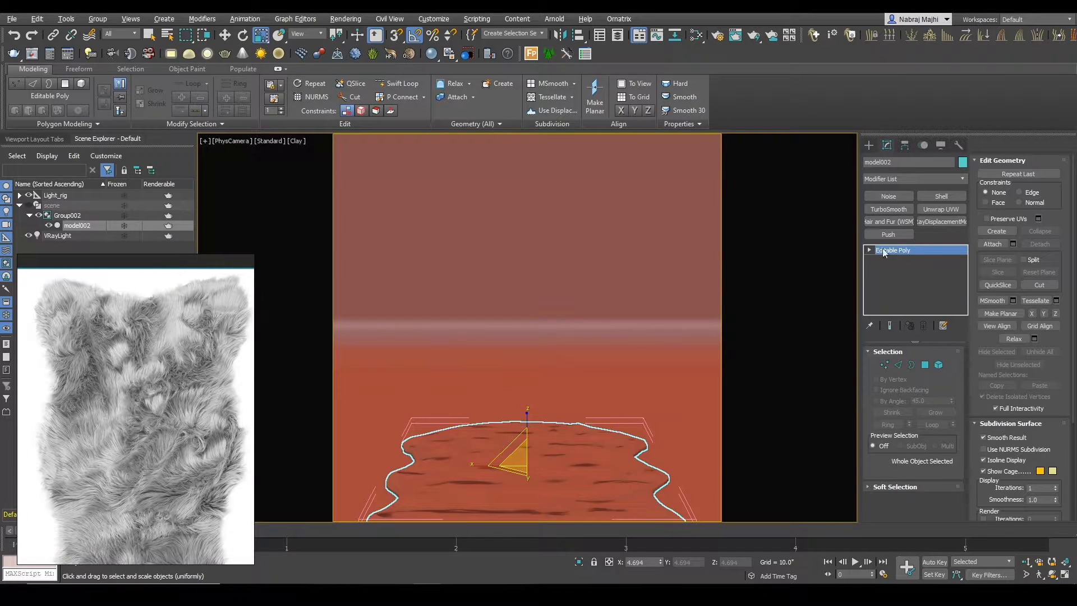
key("r")
left_click(164, 18)
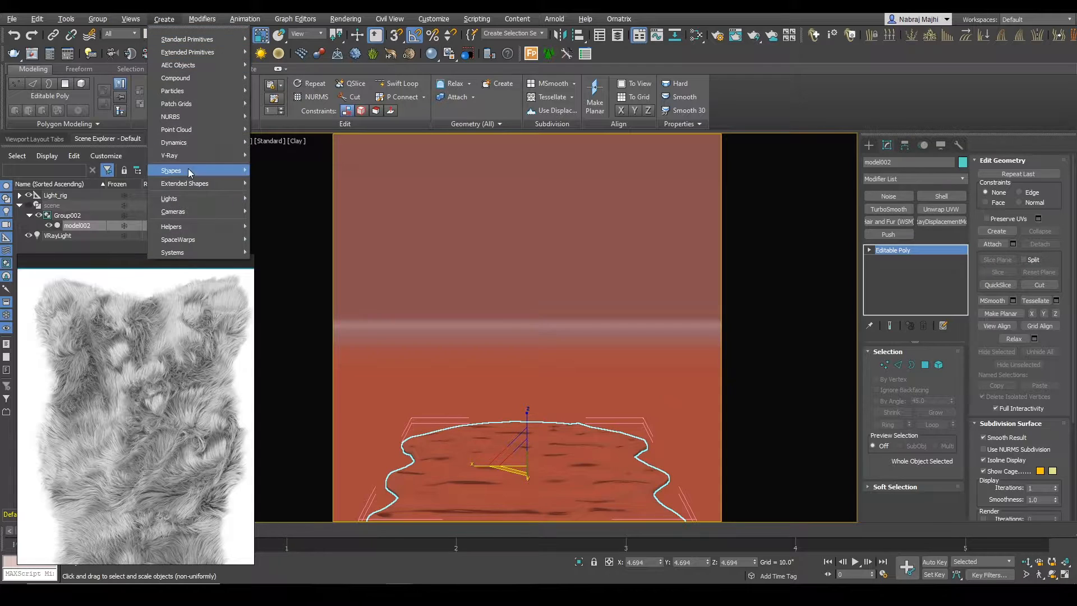
mouse_move(188, 149)
left_click(307, 184)
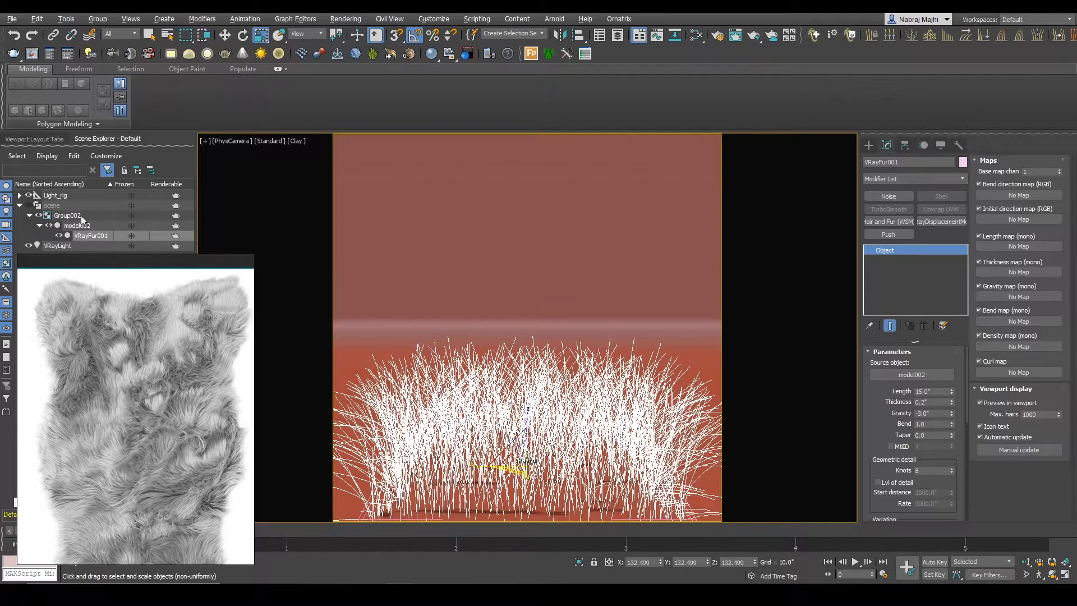
Step: Shift the camera view to frame the whole rug, and reselect VRayFur001 under model002 in the scene hierarchy
left_click(60, 203)
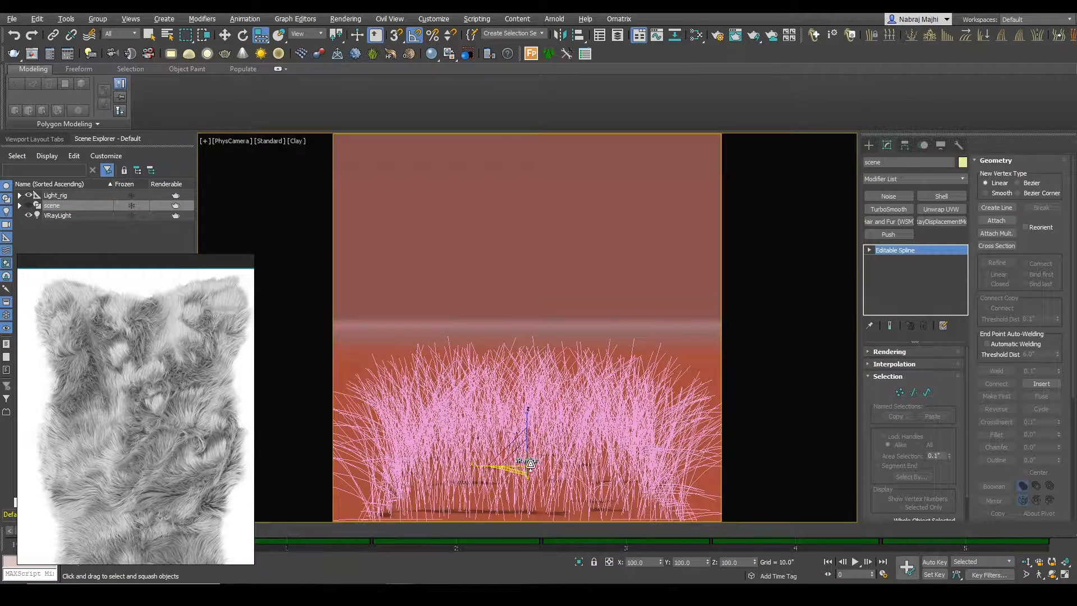
left_click(520, 463)
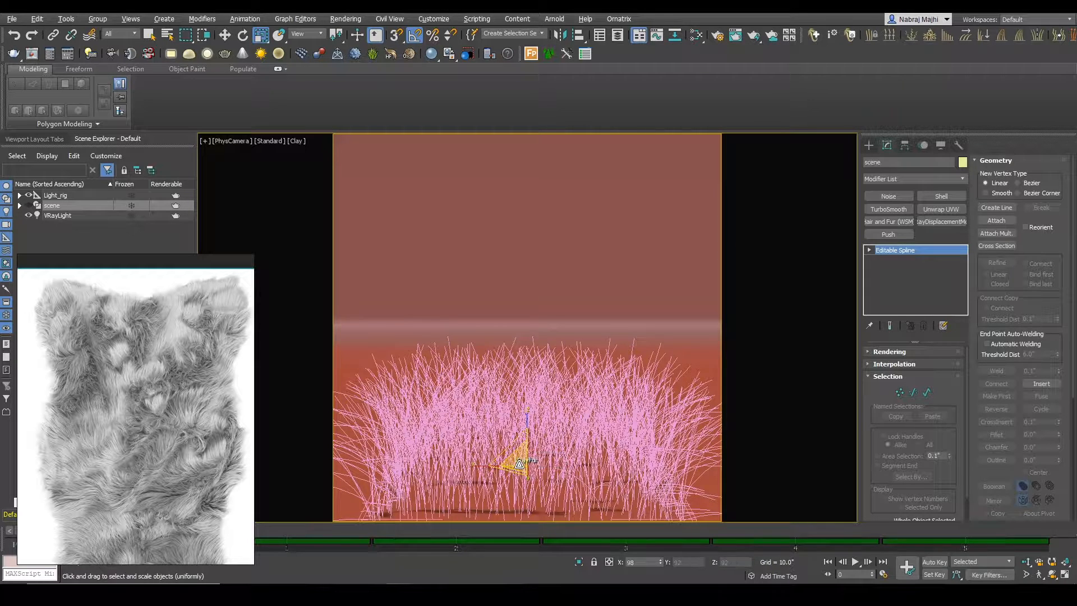
left_click(57, 215)
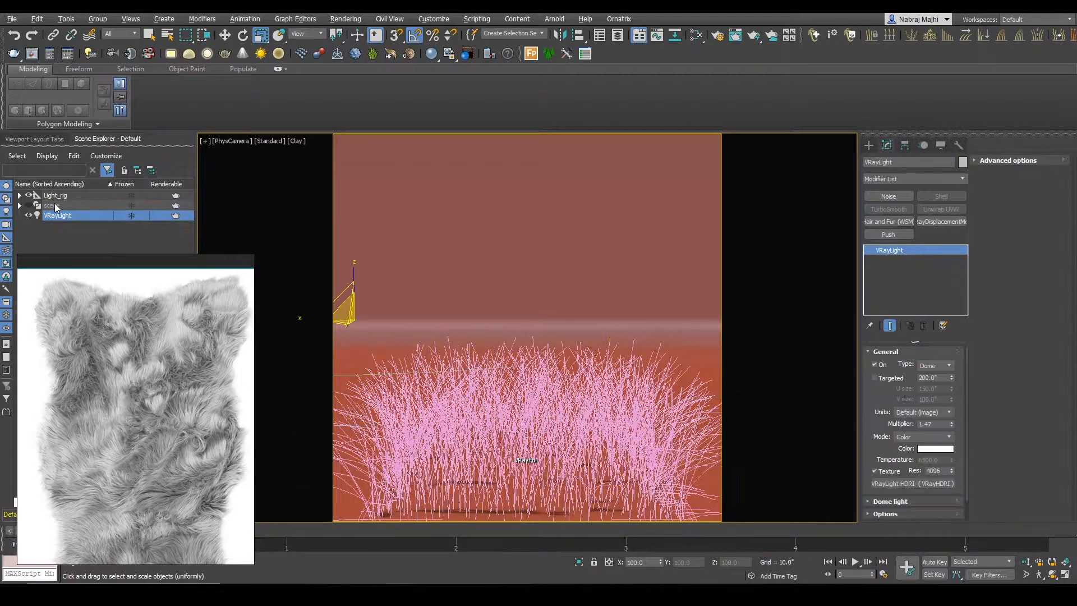
middle_click_drag(503, 442, 503, 421)
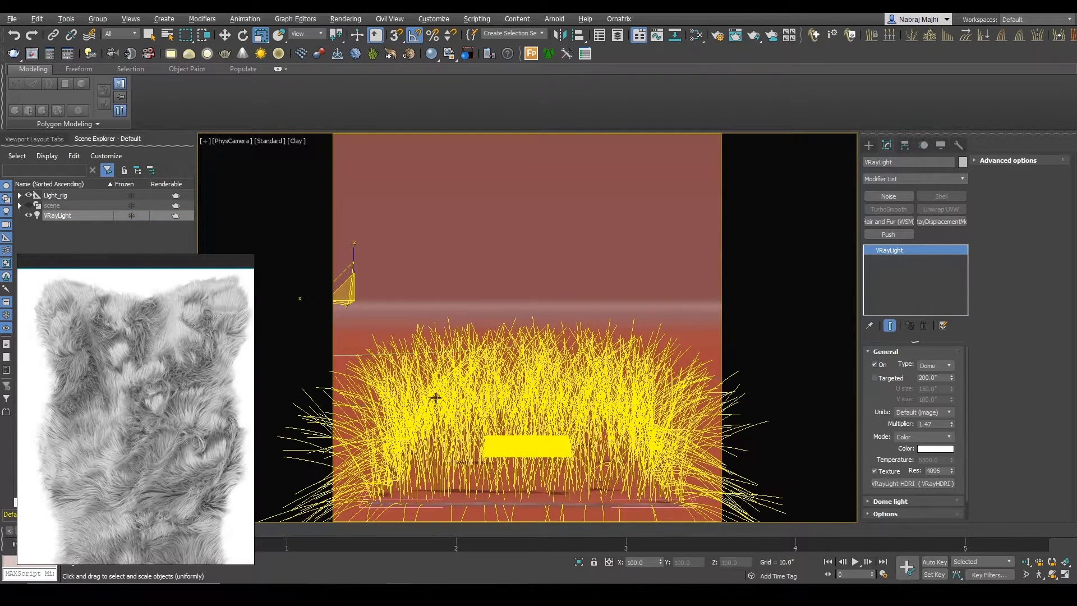
left_click(77, 230)
left_click(19, 205)
left_click(29, 215)
left_click(70, 225)
left_click(40, 225)
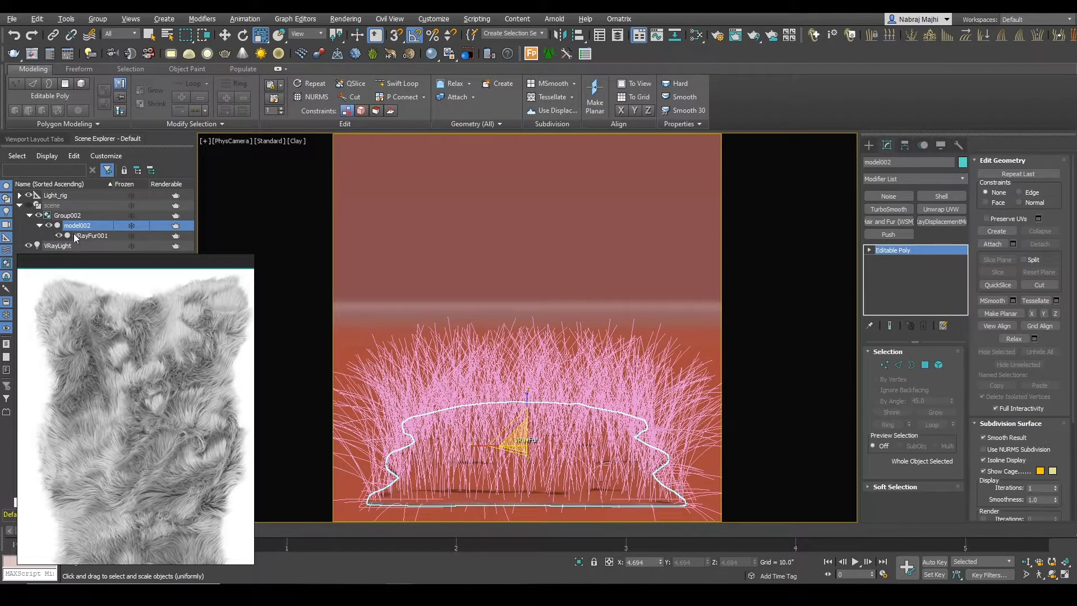
left_click(82, 235)
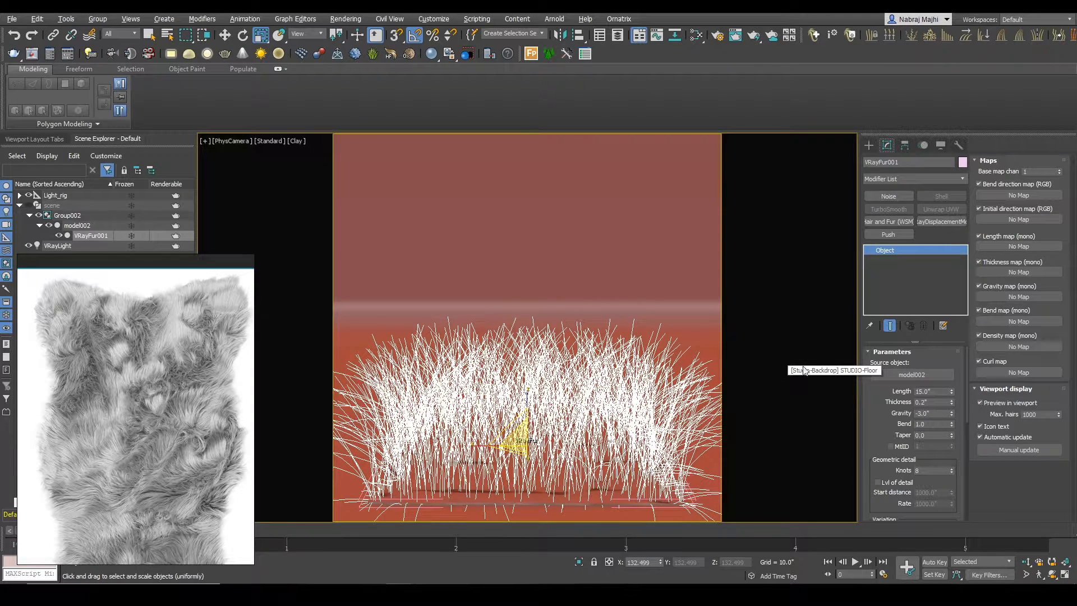
Step: Widen the command area to show all fur rollouts, and set the rug fur's length to 3.0"
left_click_drag(859, 385, 748, 385)
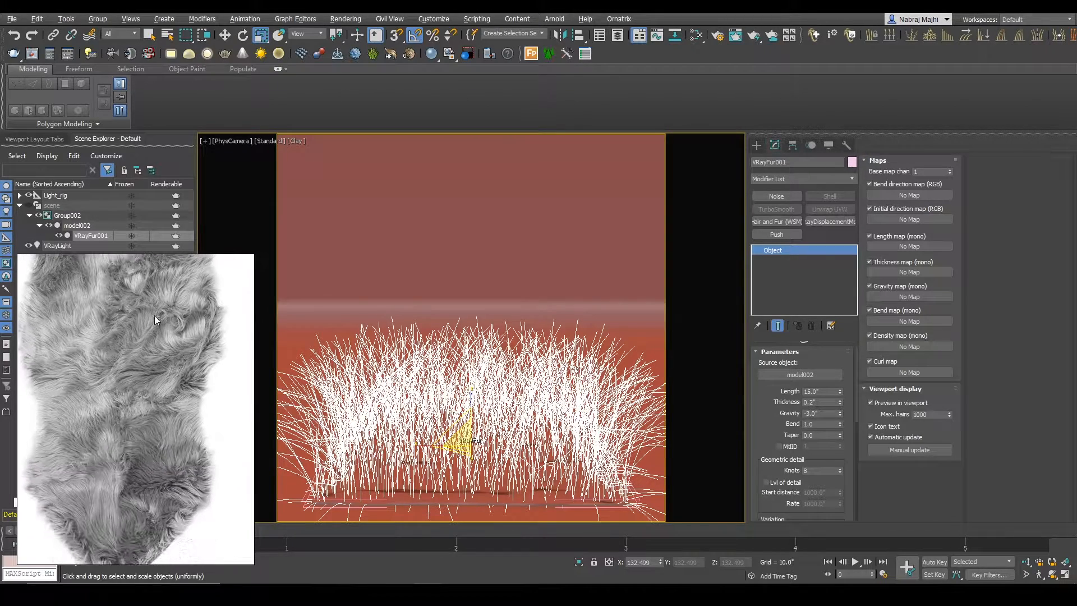
left_click_drag(839, 391, 844, 435)
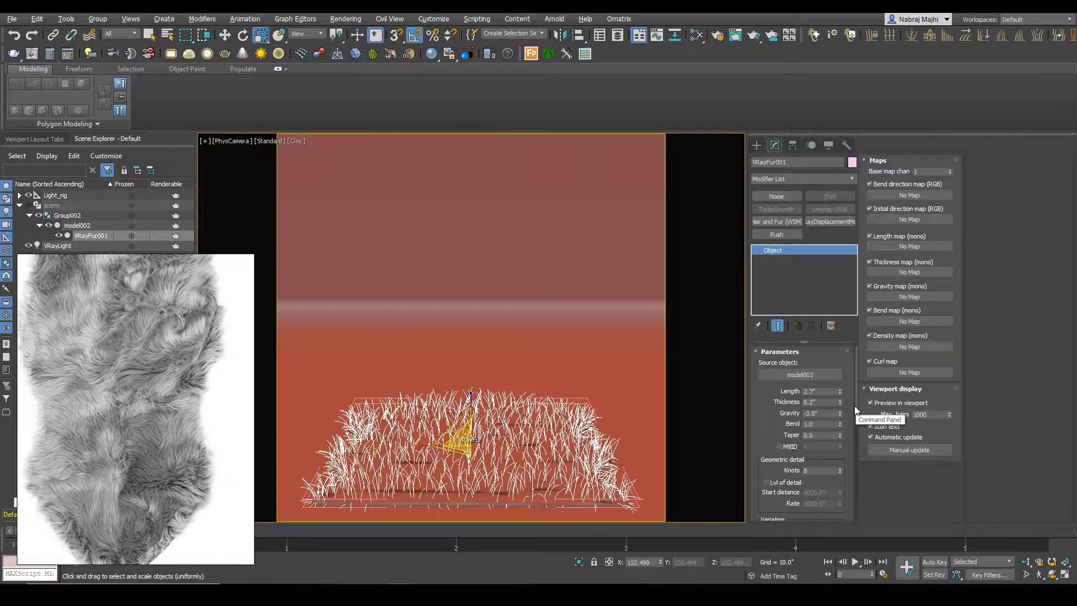
left_click(819, 391)
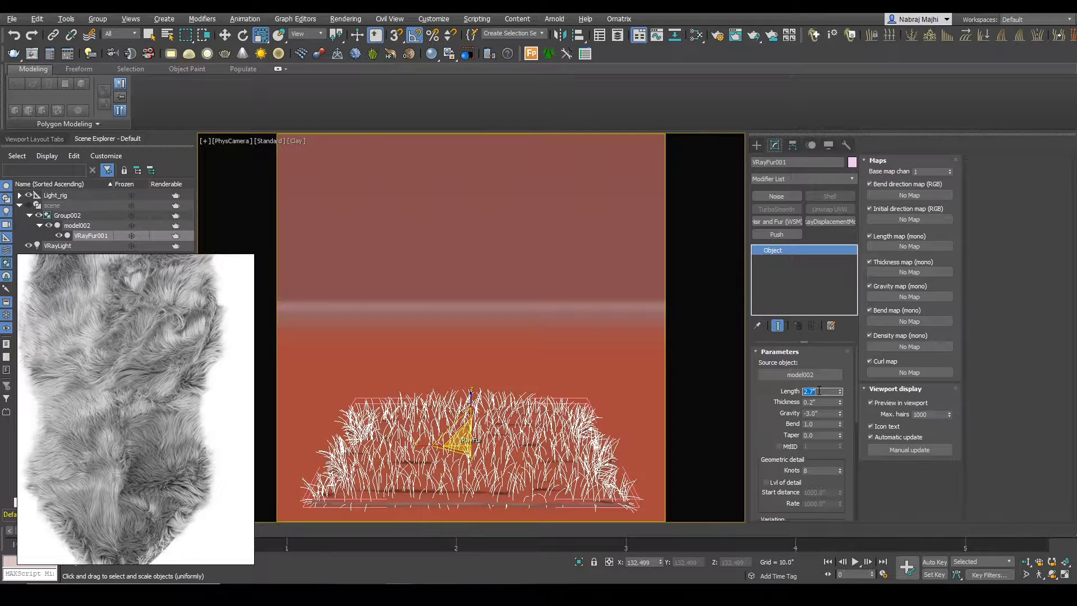
type("3")
key("Return")
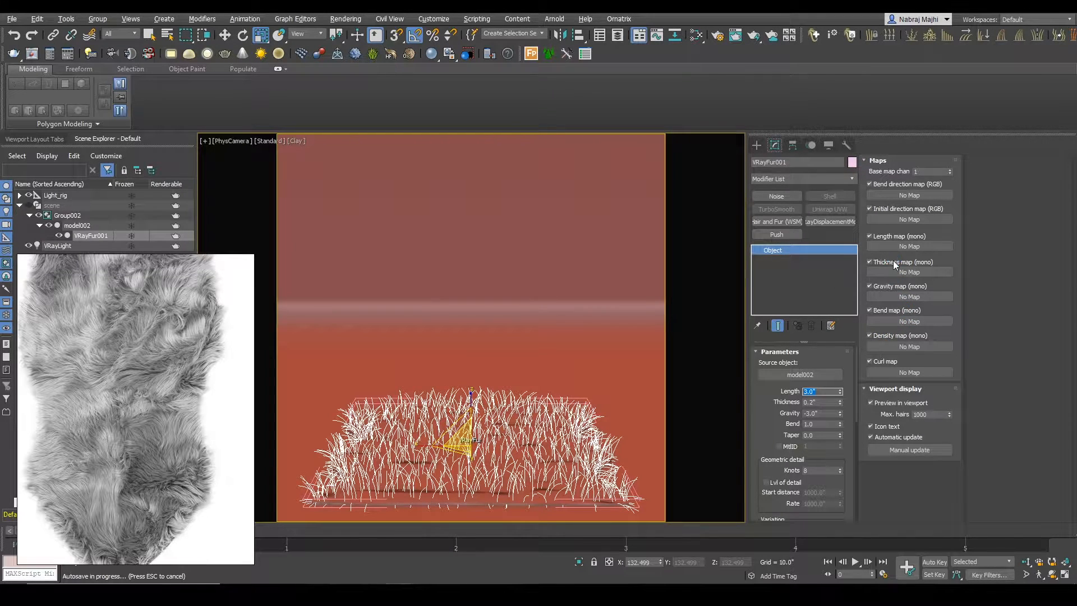
Step: Open the Slate Material Editor and add a Cellular map to the node view
left_click(697, 34)
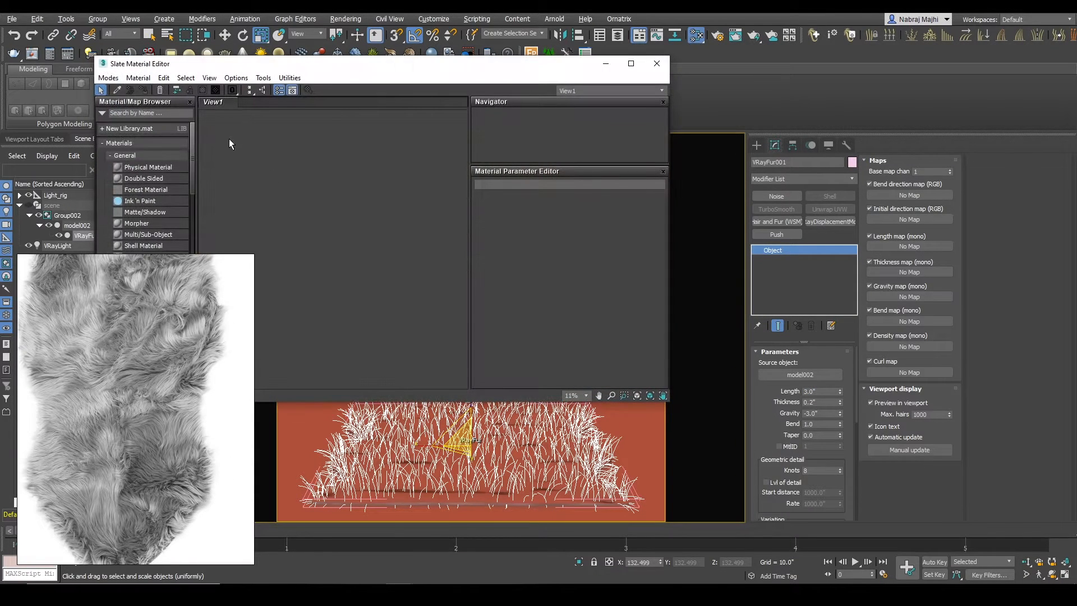
left_click(149, 113)
type("cell")
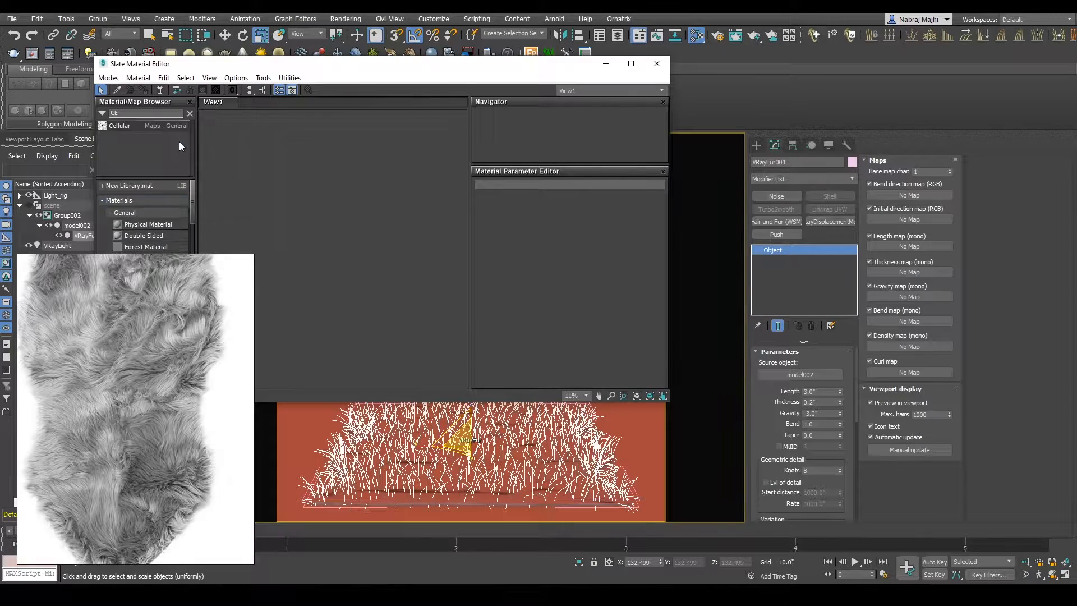
left_click_drag(361, 205, 361, 205)
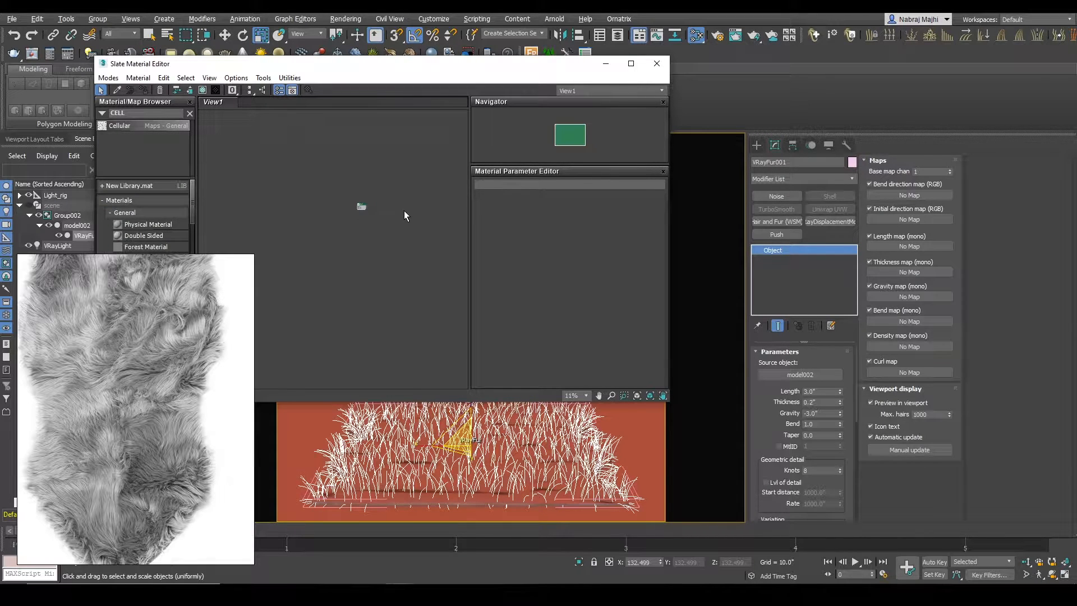
scroll(367, 208, "up", 8)
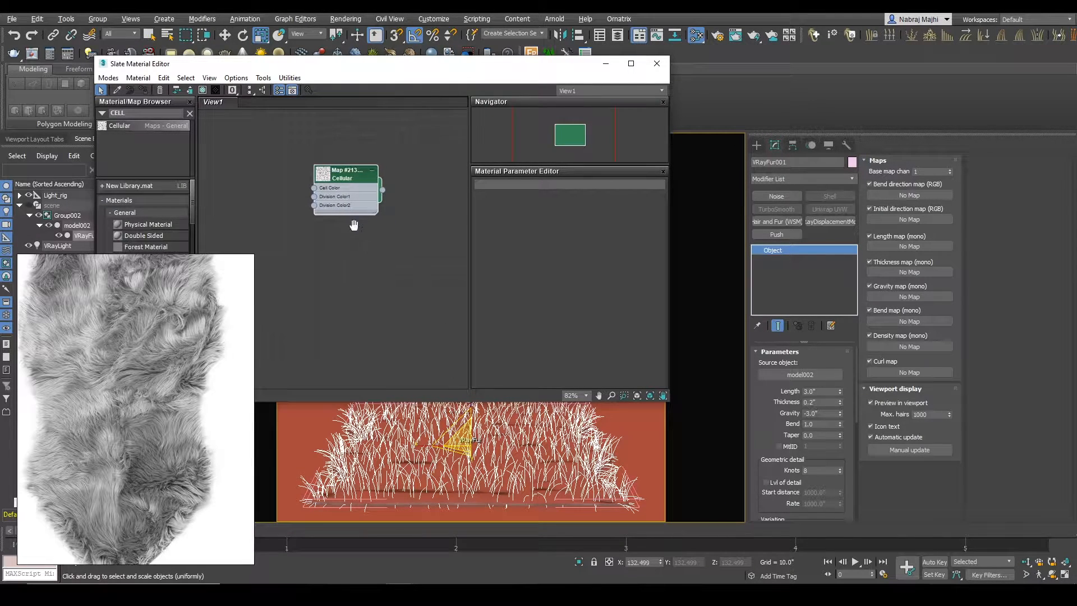
Step: Add a VRayMtl to the node view and connect the Cellular map to its Diffuse map input
middle_click_drag(357, 221, 307, 244)
double_click(141, 114)
type("vraym")
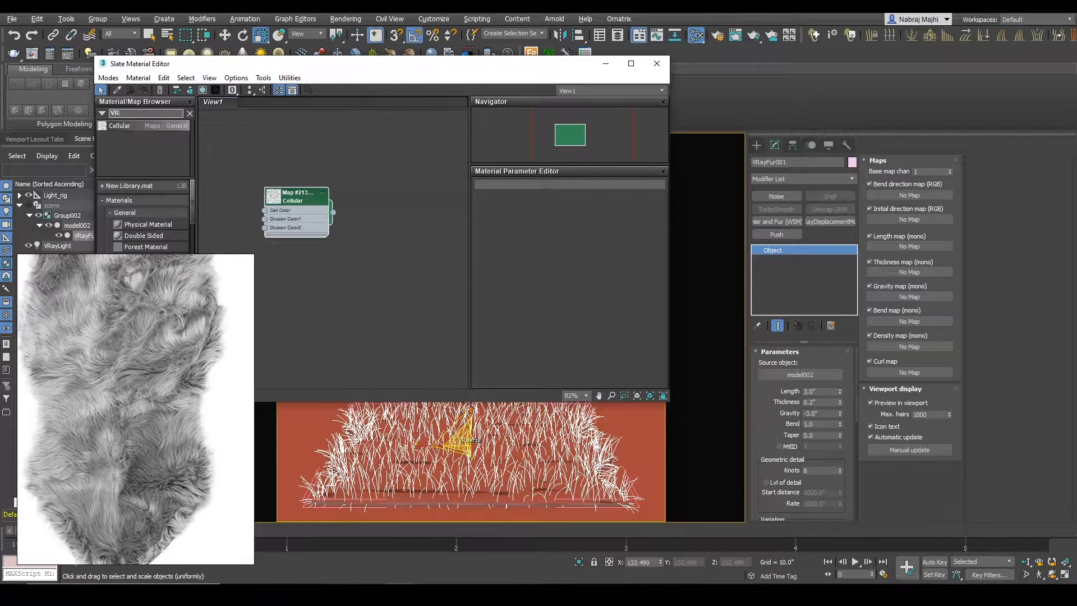
left_click_drag(130, 136, 382, 225)
left_click_drag(297, 212, 365, 219)
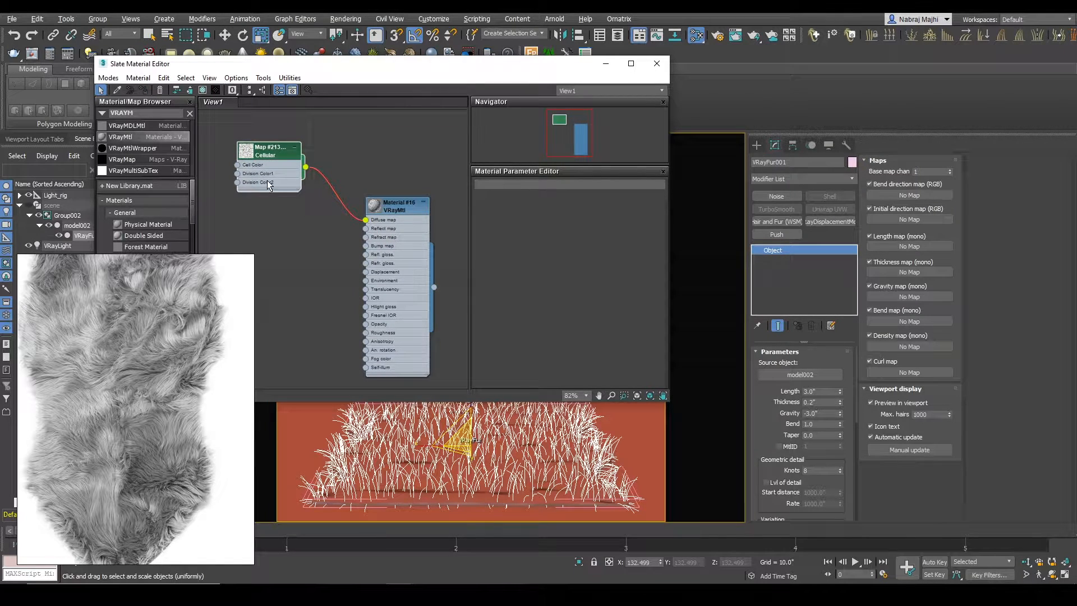
left_click_drag(271, 170, 262, 167)
Step: Assign the Cellular-mapped VRayMtl to the rug mesh model002 and render the camera view to preview the cell pattern
left_click_drag(254, 72, 288, 297)
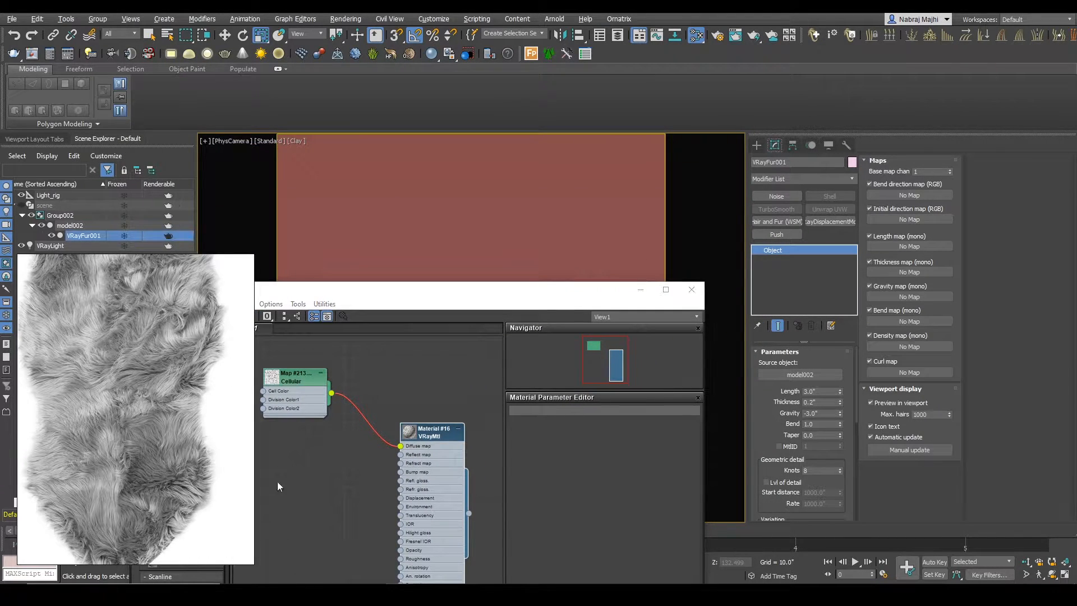
left_click_drag(425, 294, 463, 80)
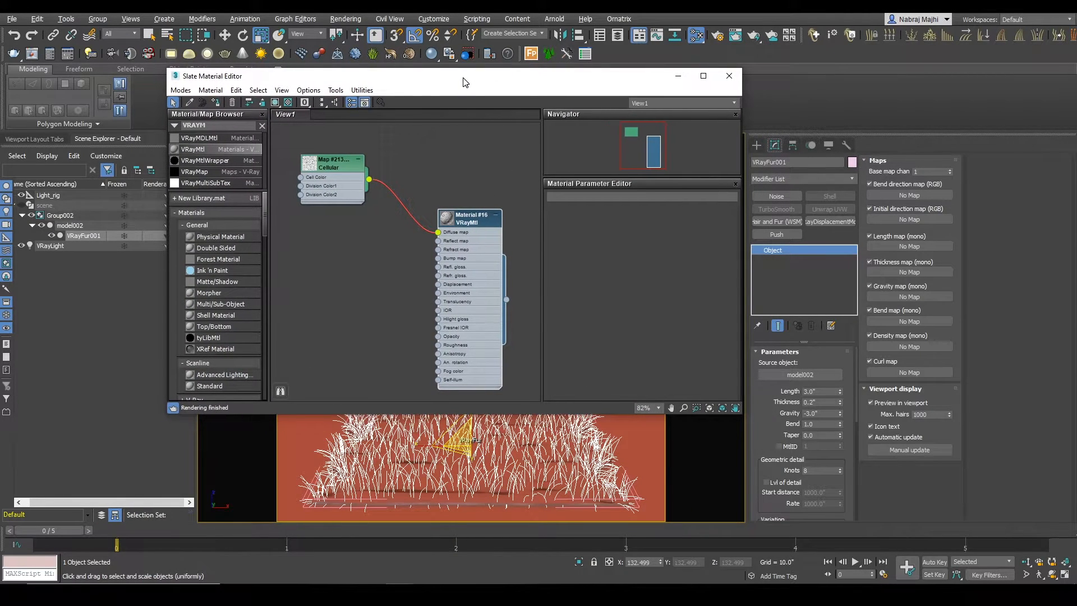
left_click(73, 225)
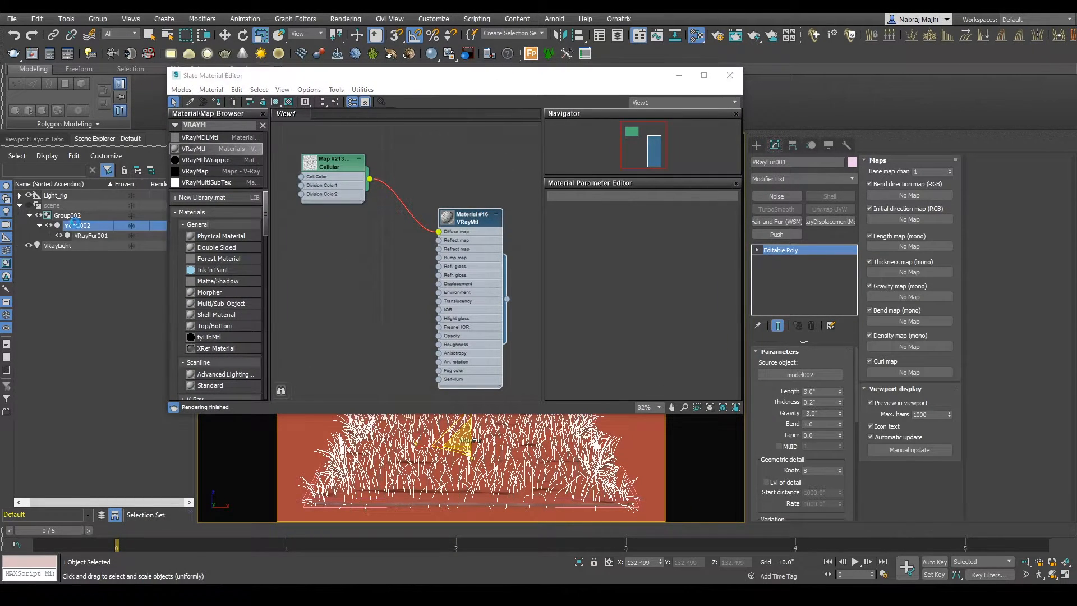
left_click(467, 264)
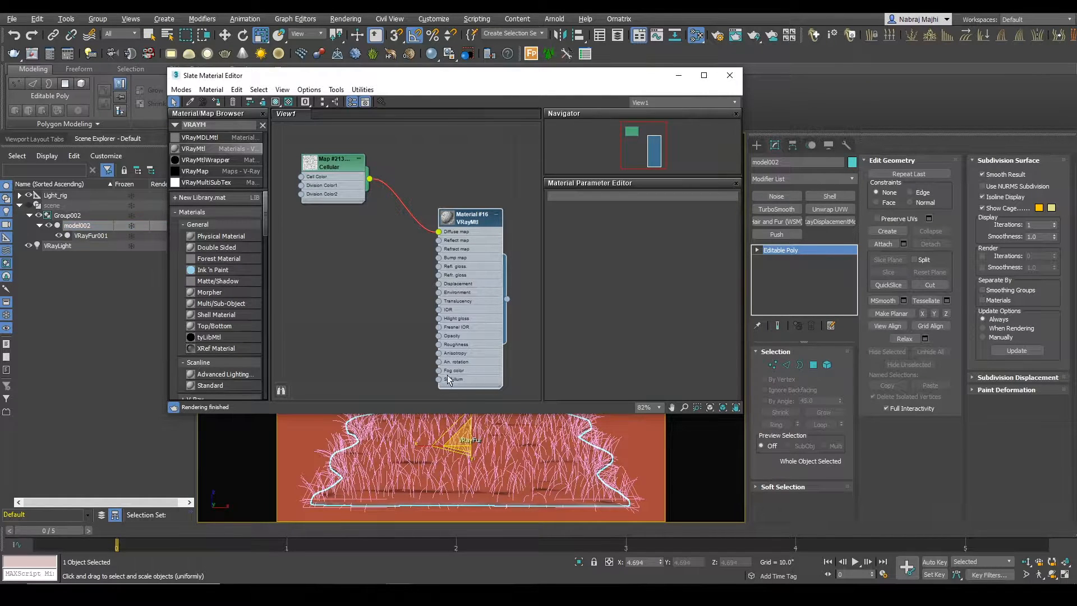
mouse_move(346, 180)
left_mouse_down()
mouse_move(327, 194)
mouse_move(345, 188)
left_mouse_up()
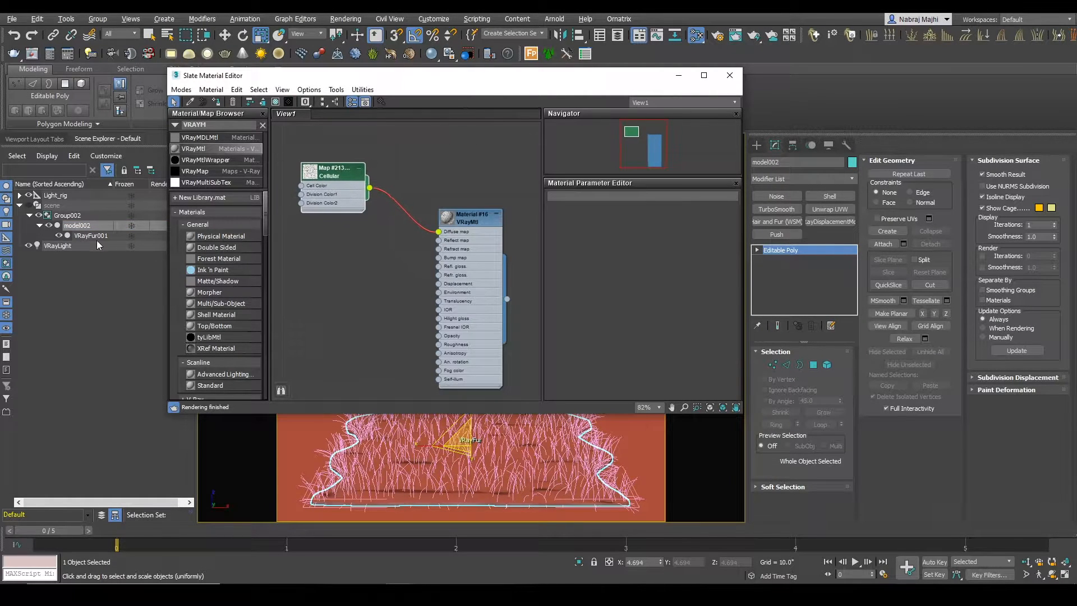
right_click(488, 254)
left_click(559, 272)
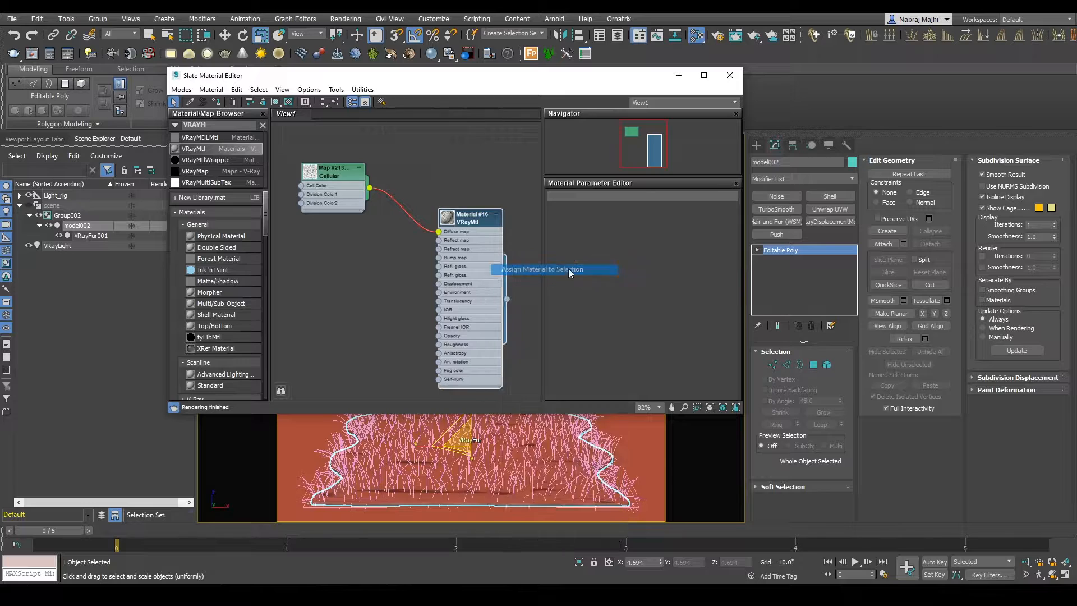
left_click(752, 37)
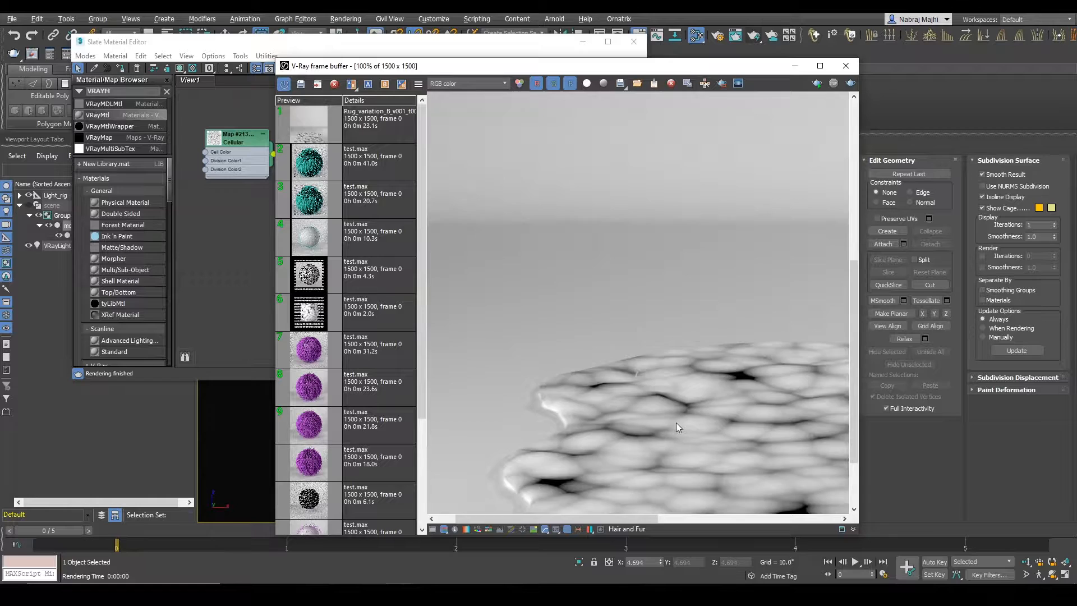
Step: Enable region rendering and draw a render region over the rug's front right portion
scroll(675, 422, "down", 1)
left_click(722, 83)
left_click_drag(595, 434, 836, 513)
Step: Set the Cellular map's size to 0.3 and spread to 0.3, and start an interactive render
double_click(250, 159)
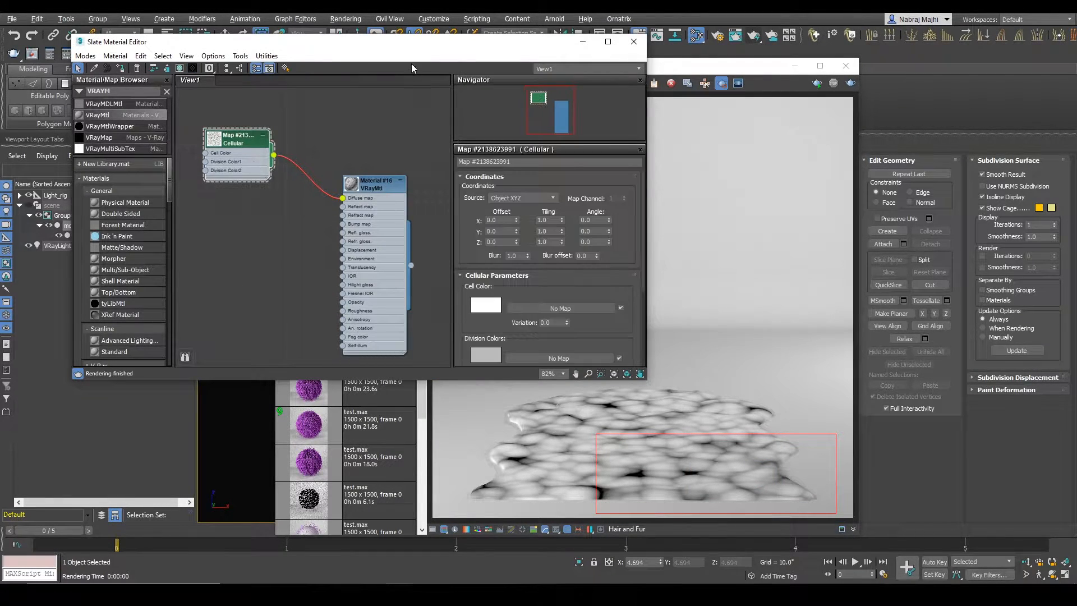
left_click_drag(417, 44, 343, 42)
scroll(505, 325, "down", 3)
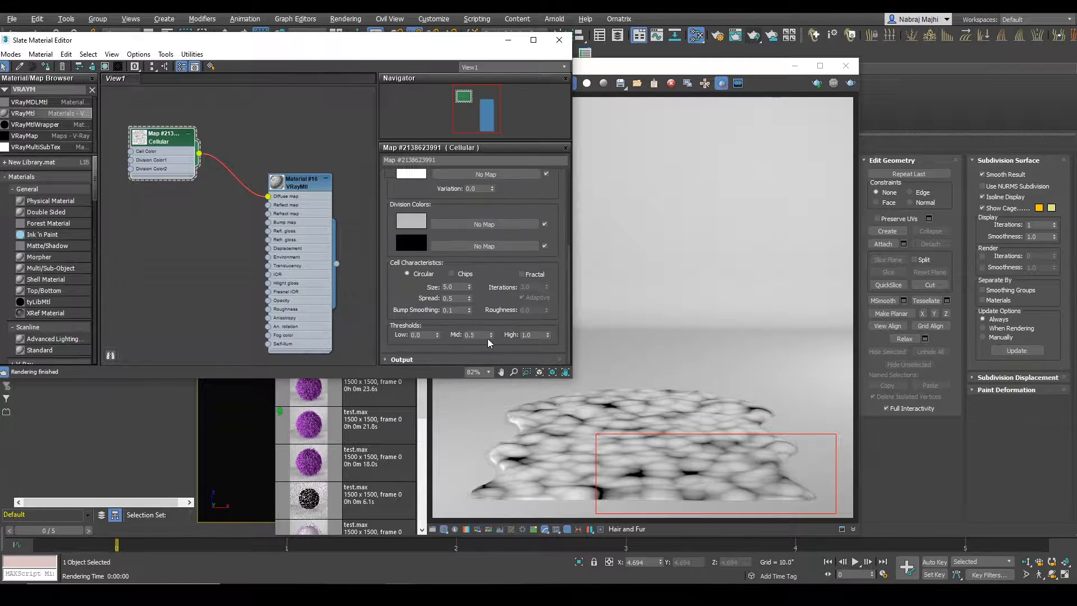
left_click(451, 287)
type("0.3")
left_click(464, 298)
type("0.3")
key("Return")
left_click(813, 112)
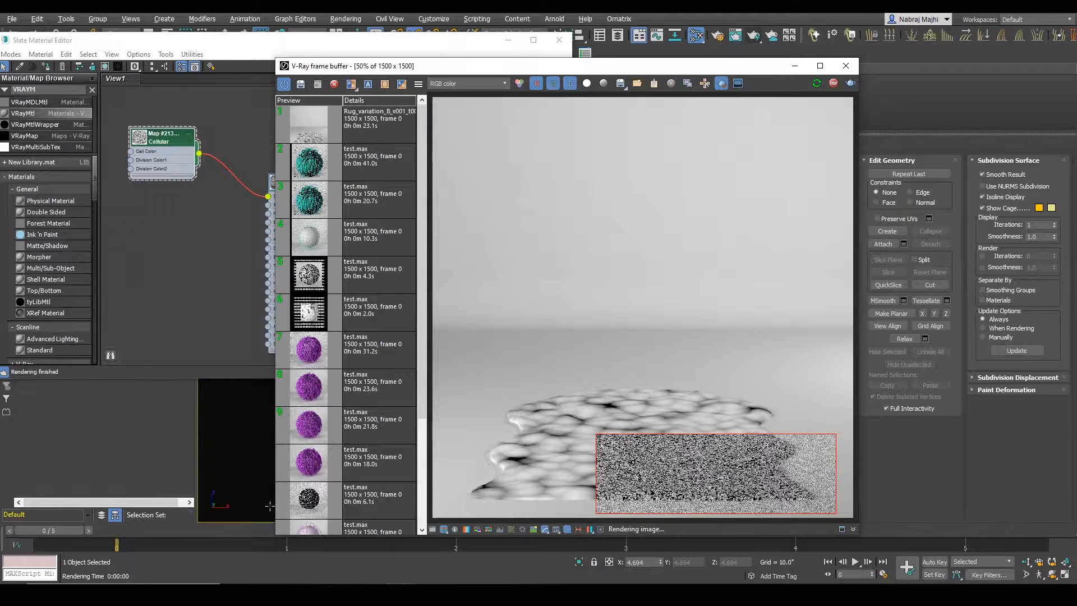
Step: Examine the rendered cell pattern up close across the rug's surface and front edge
double_click(725, 502)
middle_click_drag(725, 500, 659, 470)
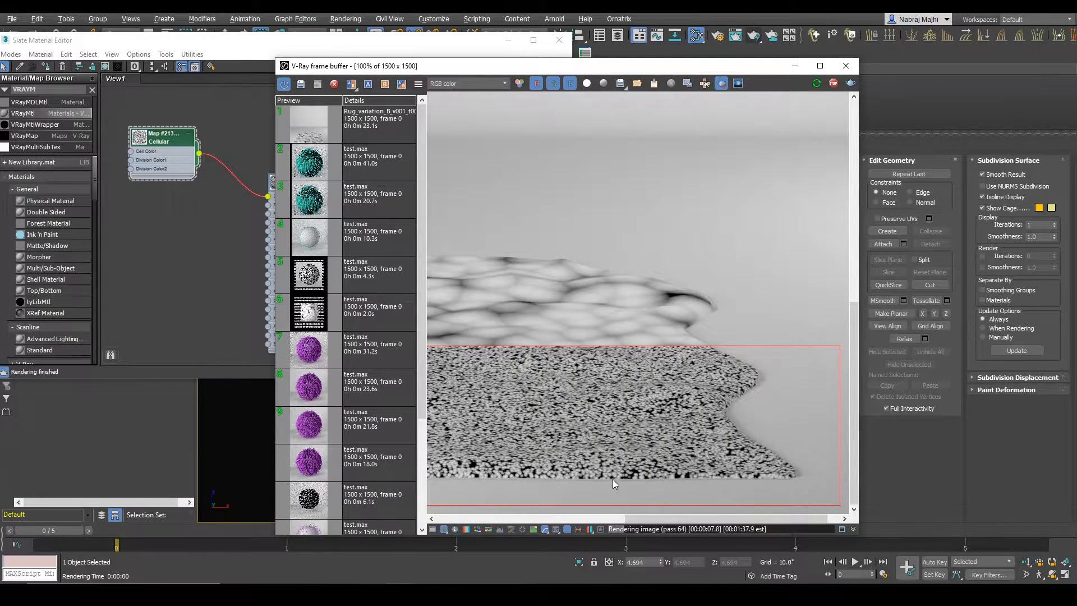
scroll(616, 467, "down", 3)
scroll(697, 481, "up", 2)
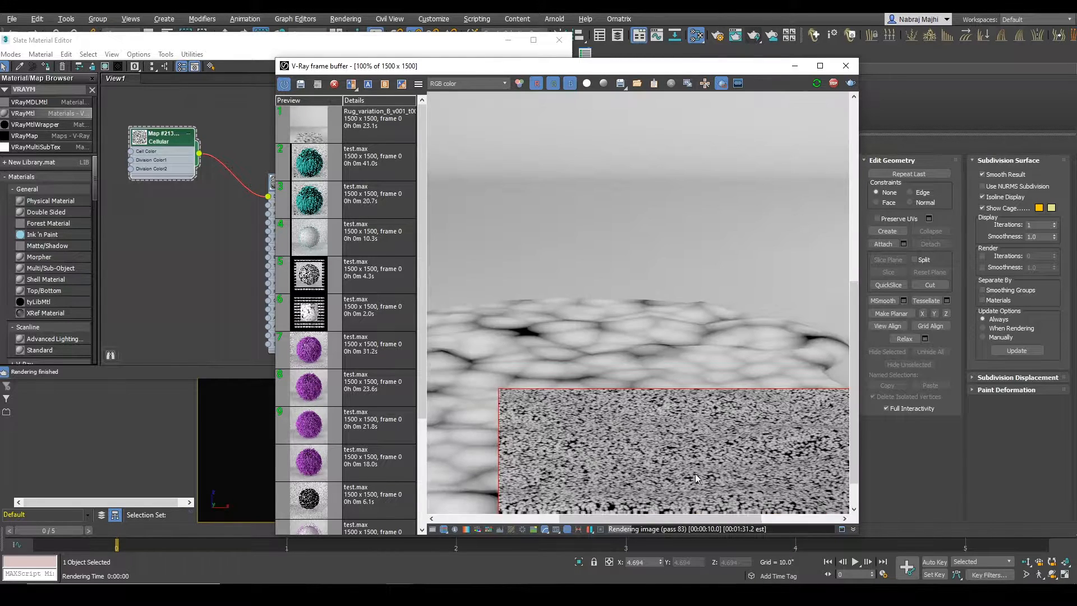
middle_click_drag(697, 481, 585, 437)
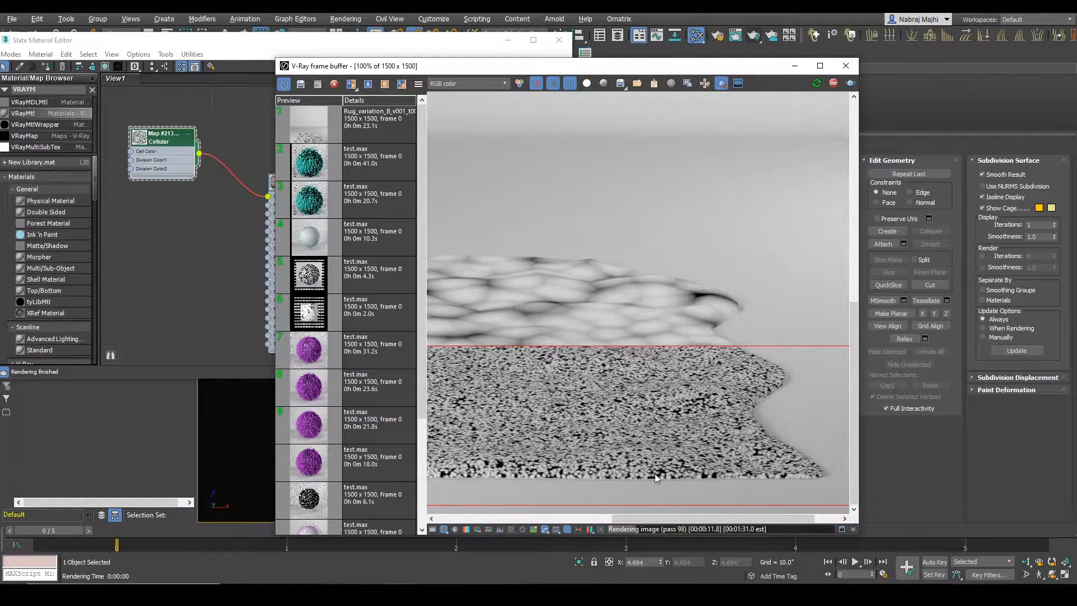
middle_click_drag(564, 468, 696, 392)
middle_click_drag(585, 411, 496, 421)
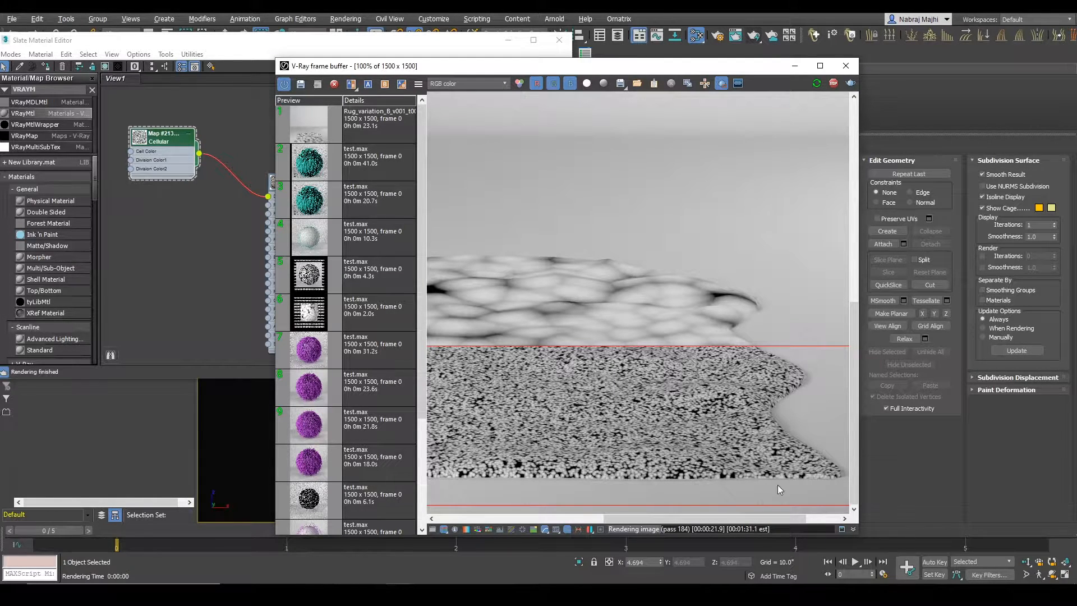
middle_click_drag(771, 479, 701, 465)
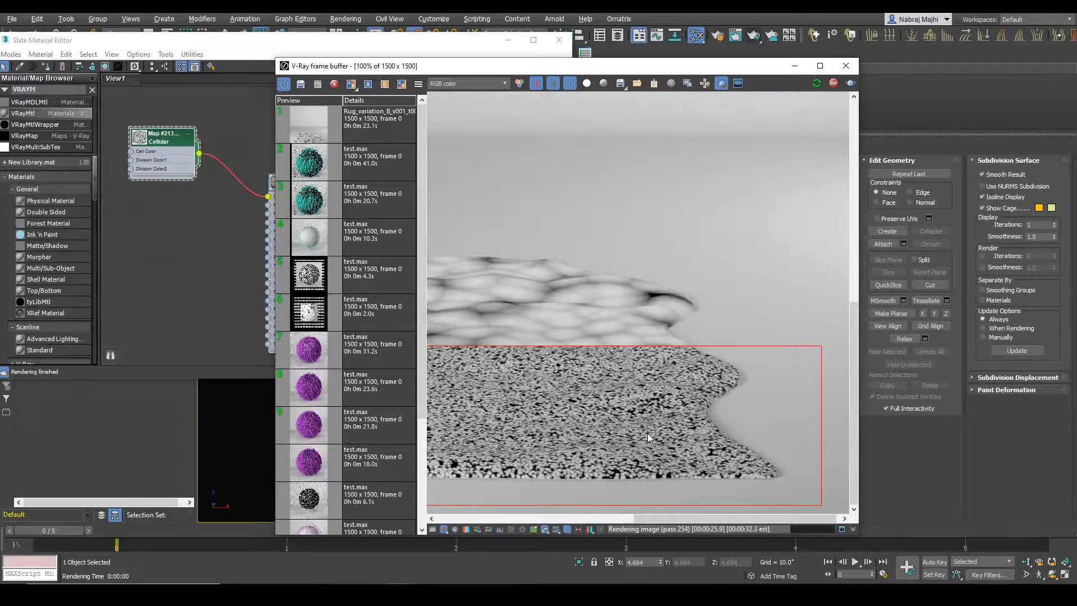
middle_click_drag(674, 447, 840, 452)
middle_click_drag(641, 439, 785, 452)
middle_click_drag(575, 443, 663, 451)
middle_click_drag(764, 460, 541, 426)
middle_click_drag(765, 433, 615, 420)
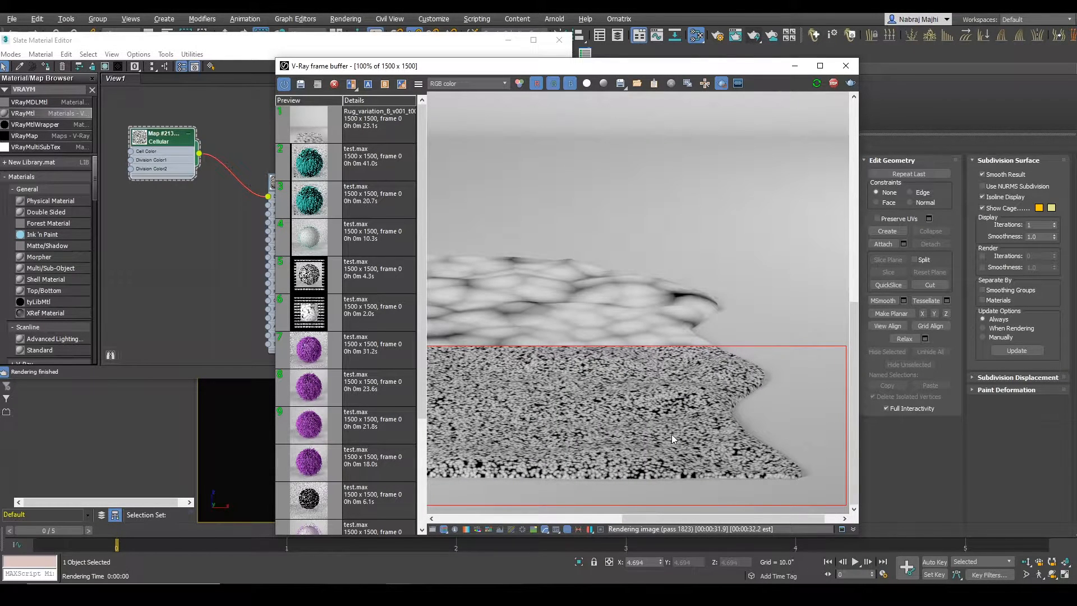
middle_click_drag(644, 435, 655, 377)
Step: Redraw the render region around the whole rug and inspect the cell pattern on its left side
scroll(655, 377, "down", 1)
left_click_drag(458, 374, 834, 513)
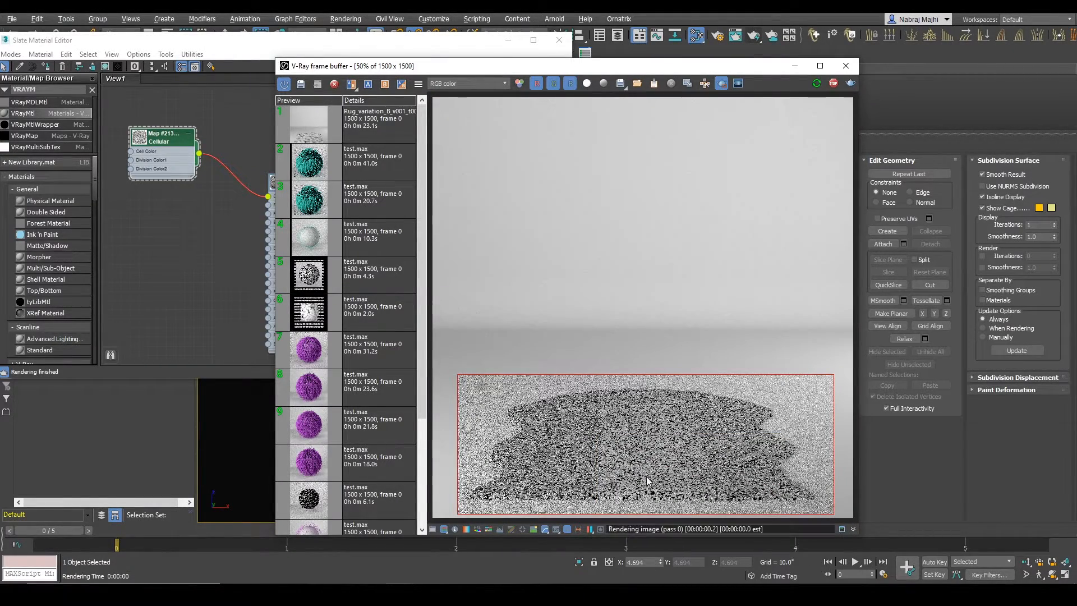
scroll(650, 479, "up", 1)
middle_click_drag(650, 479, 588, 439)
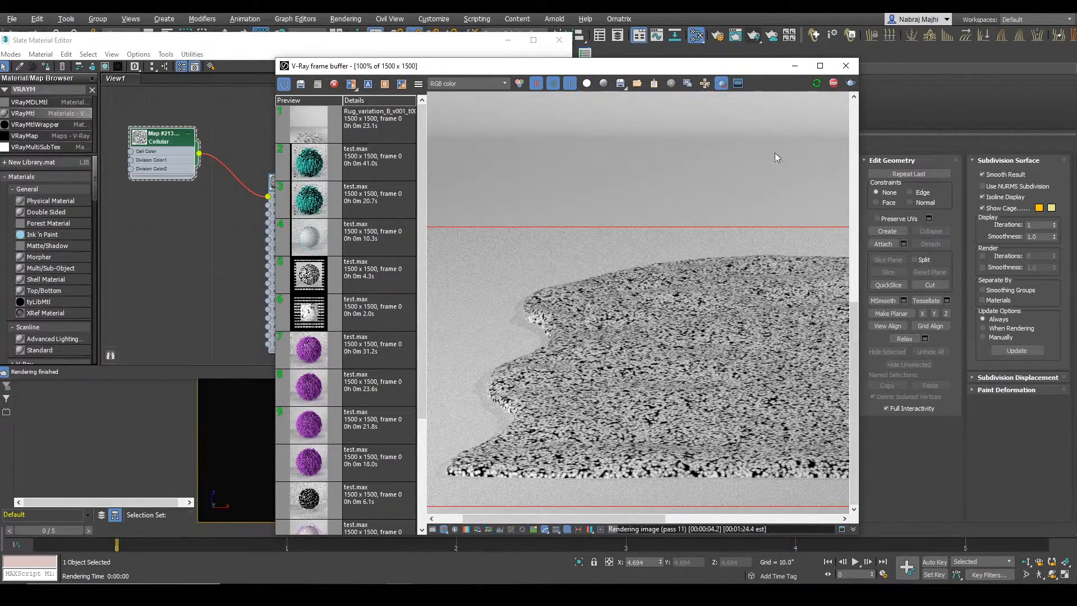
Step: Set the Cellular map's size to 0.4 and check the pattern over the whole rug
left_click(189, 176)
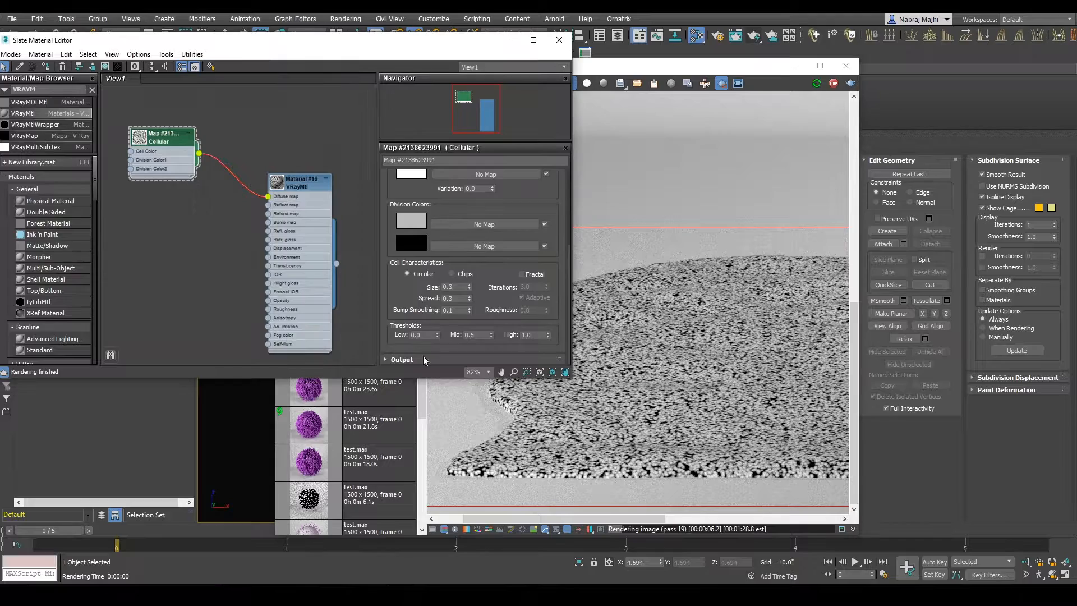
double_click(449, 287)
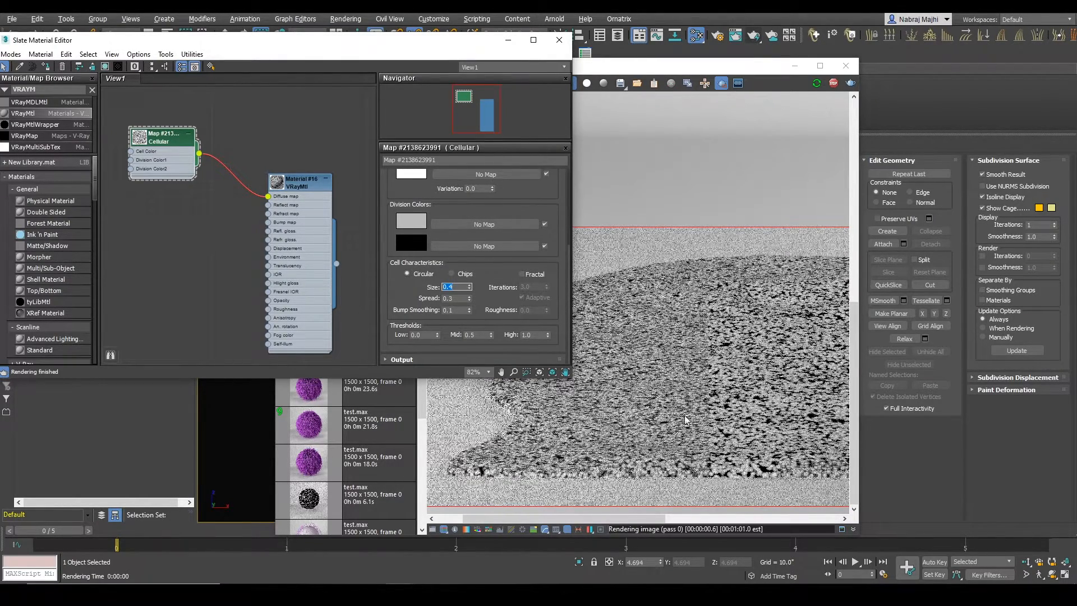
scroll(675, 443, "down", 1)
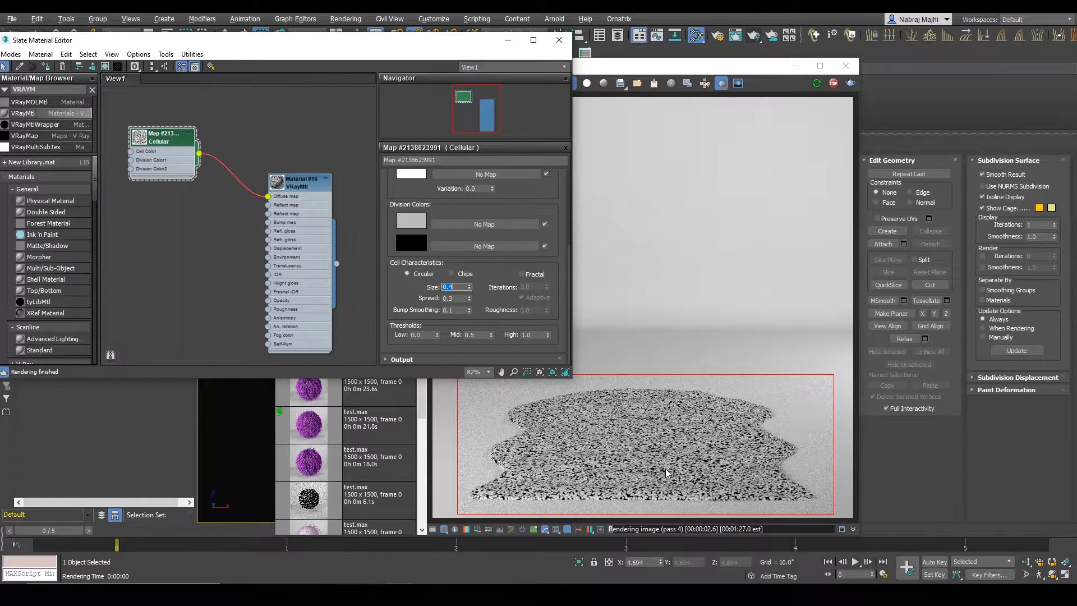
Step: Limit the render region to a small patch at the rug's front edge and set the Cellular map's spread to 0.2
double_click(448, 298)
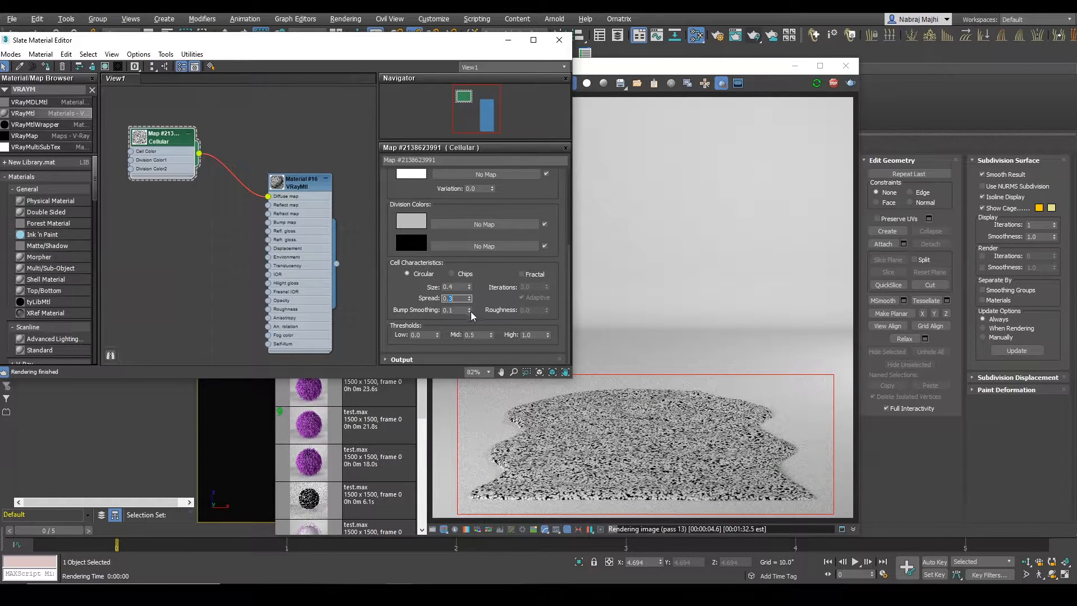
scroll(625, 440, "up", 1)
middle_click_drag(636, 440, 661, 336)
left_click_drag(588, 412, 715, 507)
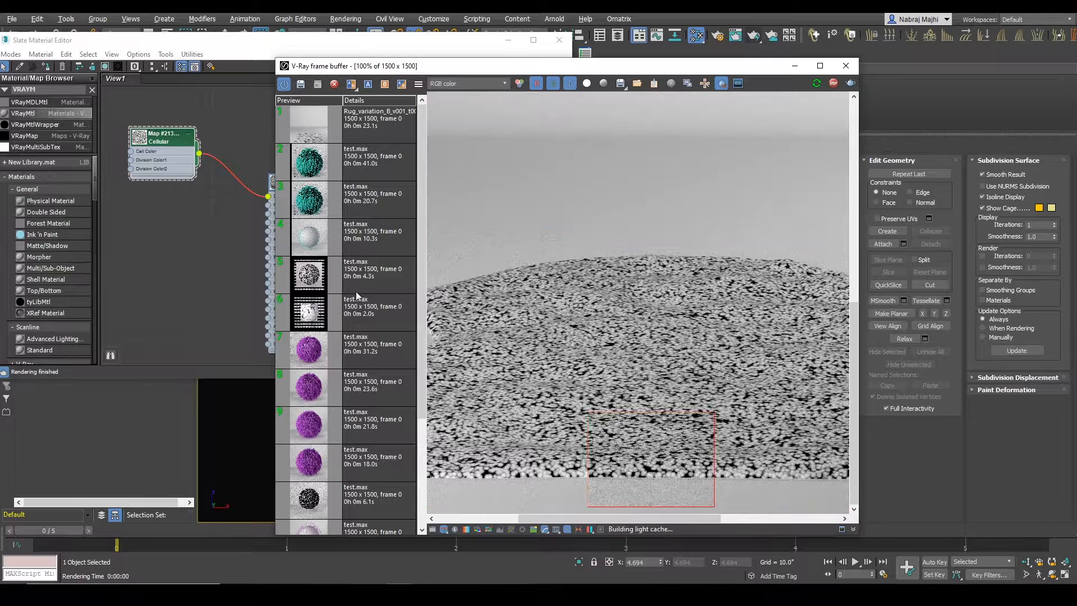
left_click_drag(249, 46, 228, 43)
left_click_drag(428, 295, 449, 297)
type("0.2")
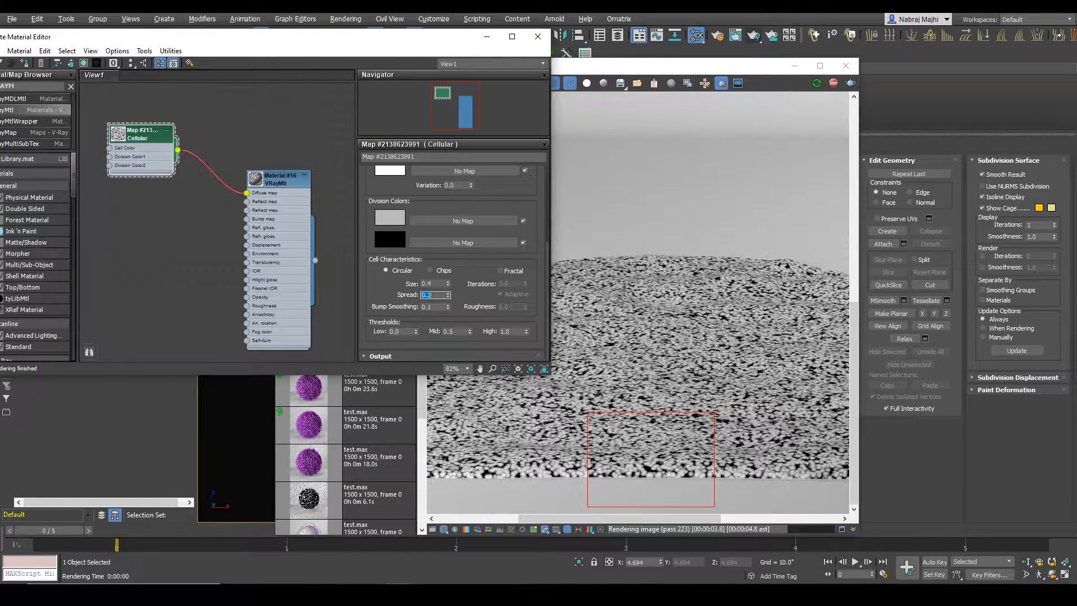
key("Return")
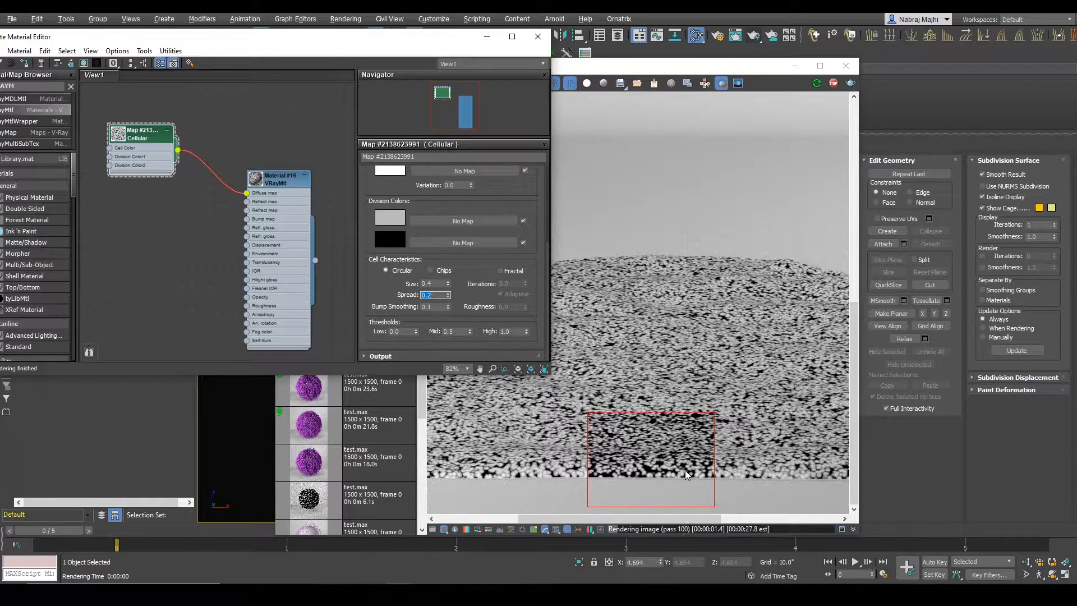
Step: Inspect the front-edge patch, and redraw the render region around the entire rug to preview the complete cell pattern
middle_click_drag(666, 468, 613, 464)
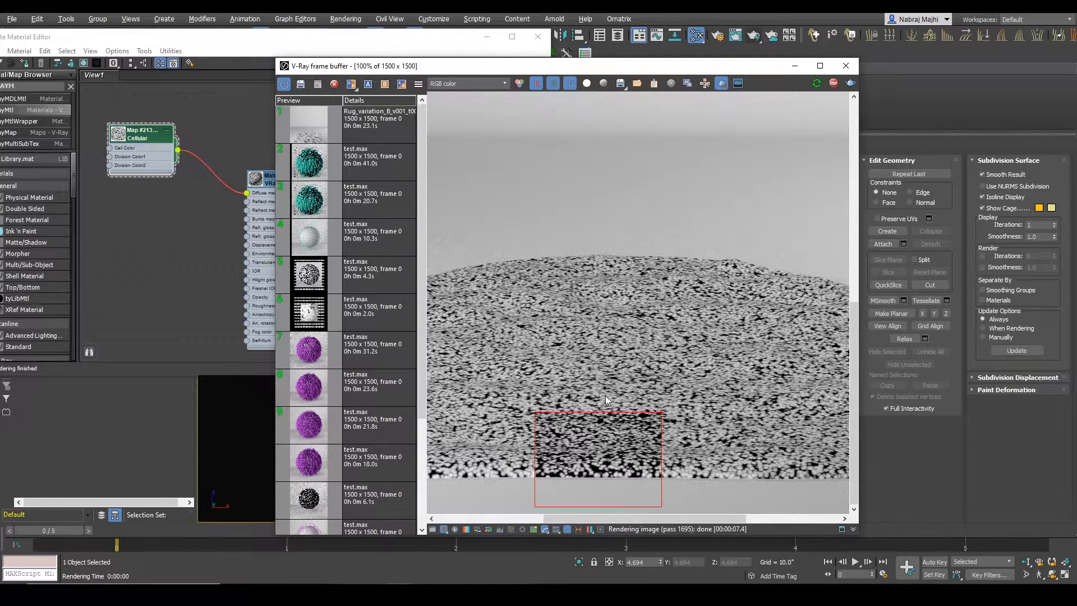
scroll(604, 397, "down", 1)
left_click_drag(461, 372, 827, 513)
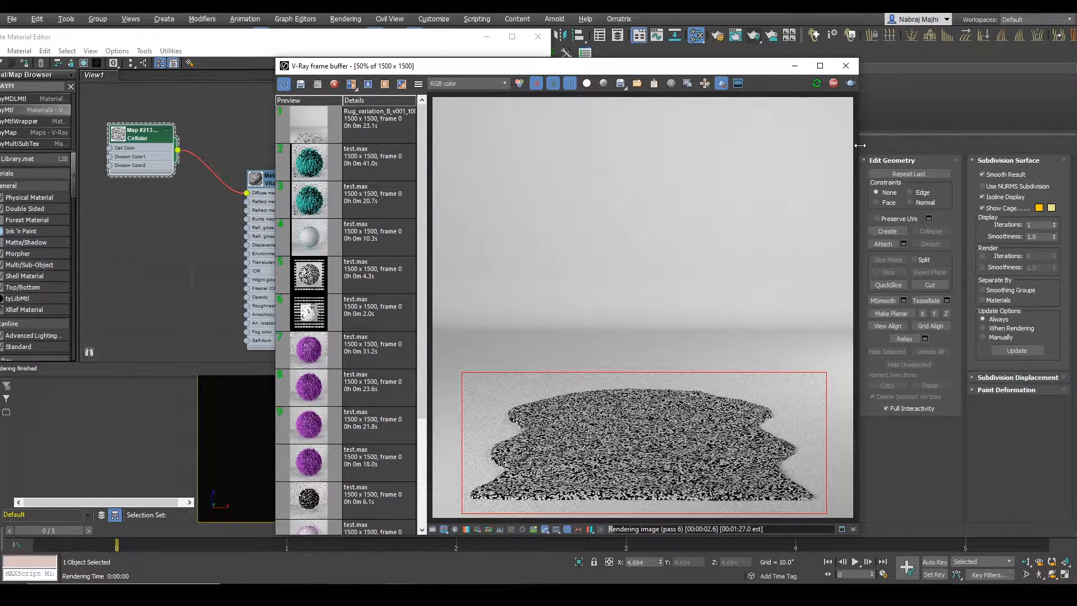
Step: Disconnect the Cellular map from the VRayMtl's Diffuse map input and make VRayFur001 renderable
left_click(224, 207)
left_click_drag(223, 44, 231, 306)
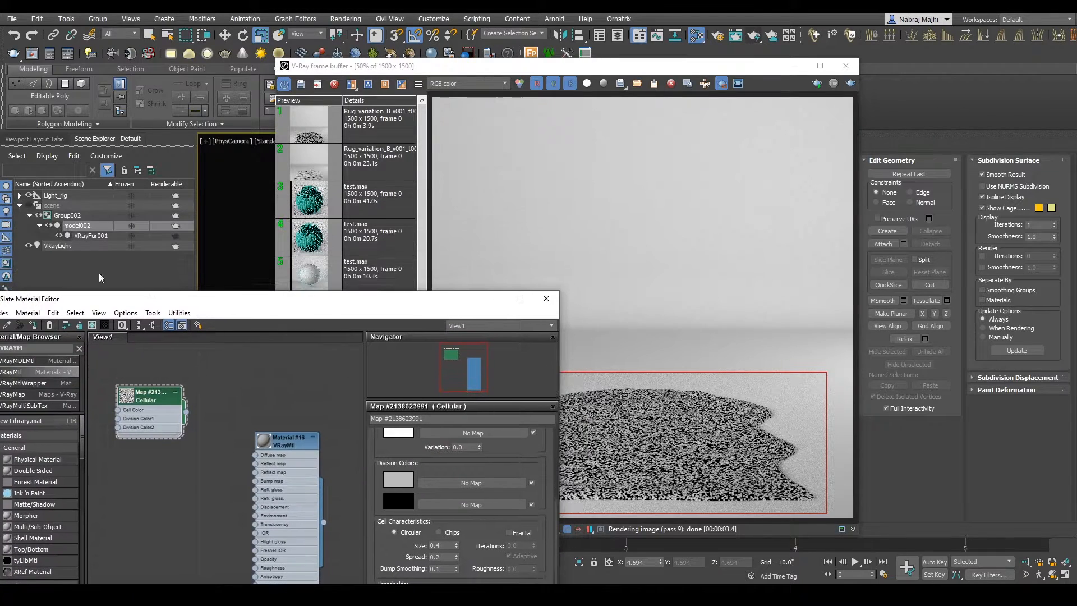
left_click(96, 237)
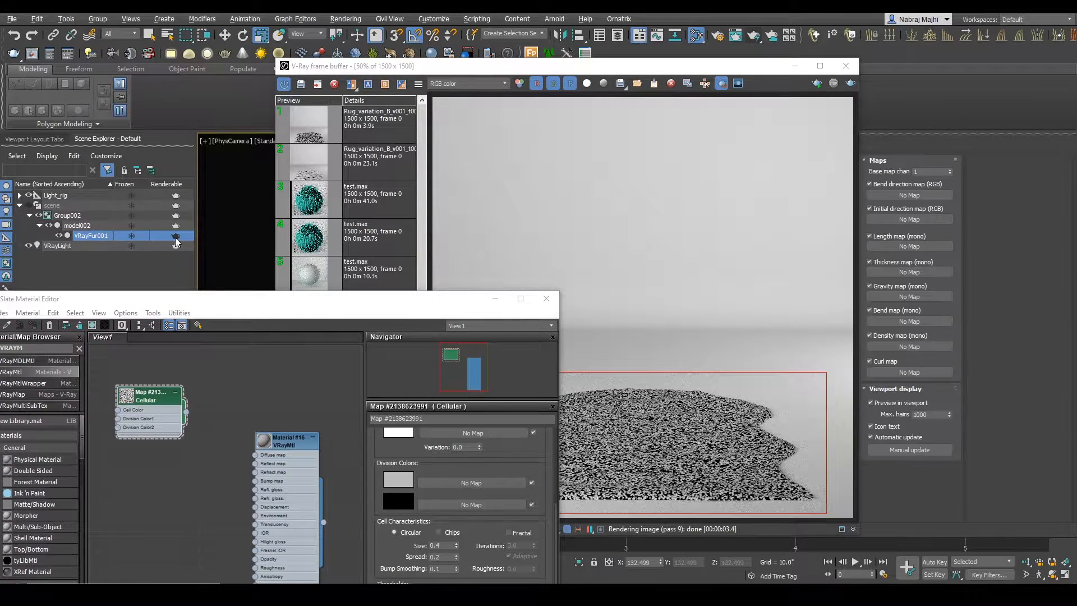
left_click(175, 238)
Step: Assign the Cellular map from the node view to VRayFur001's Length map slot
left_click_drag(224, 305, 250, 153)
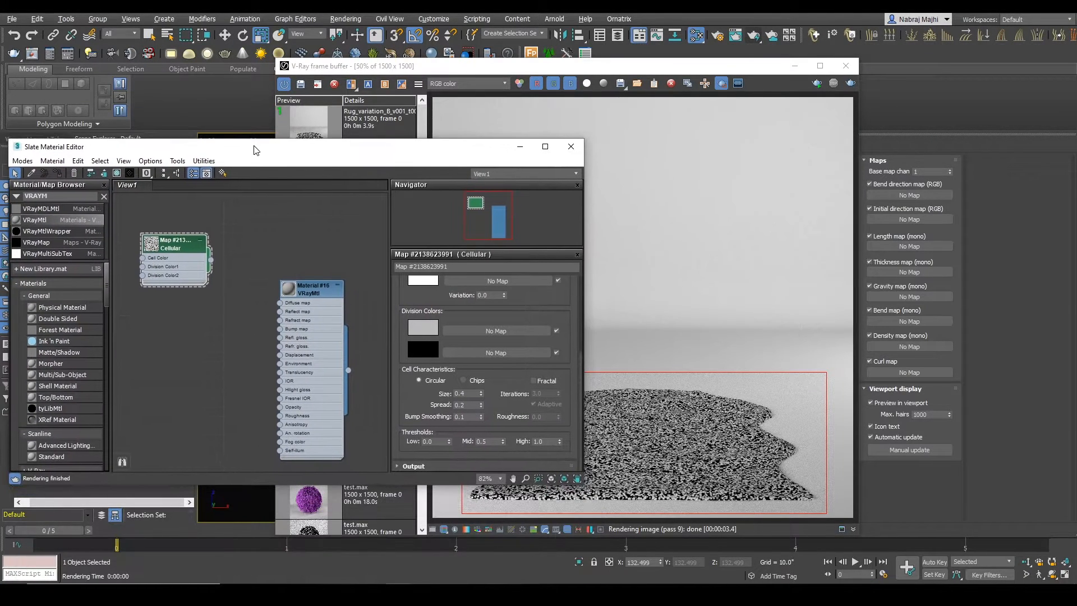
left_click_drag(742, 69, 701, 57)
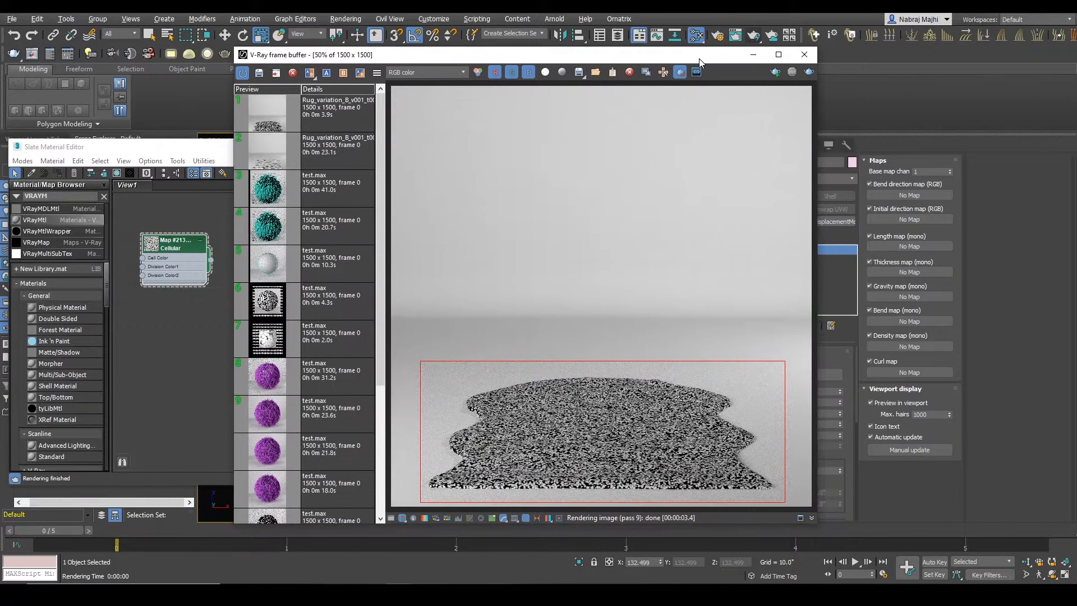
left_click_drag(194, 151, 256, 133)
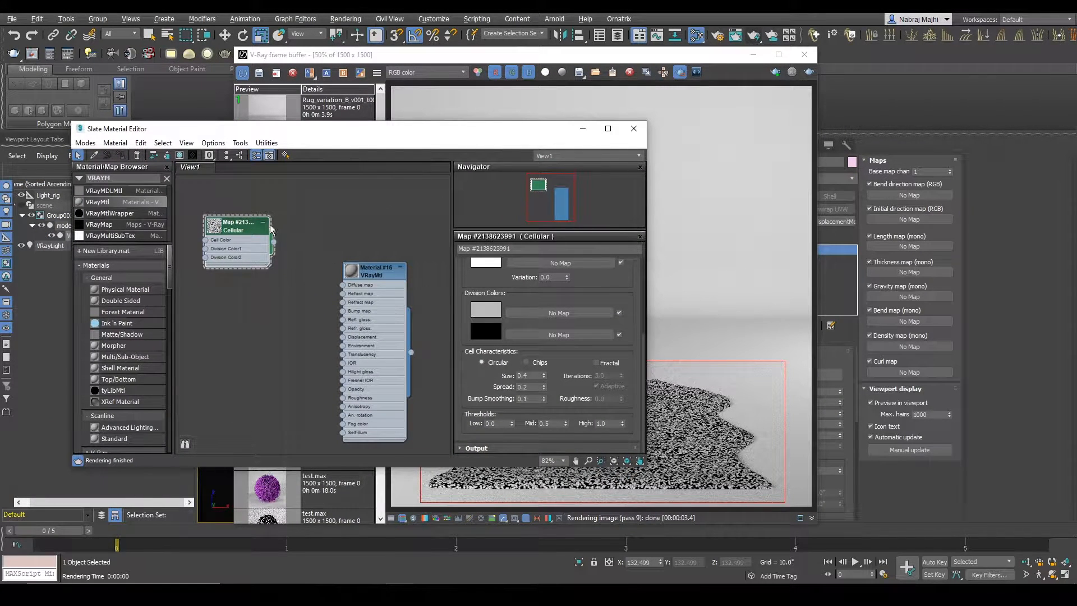
left_click_drag(273, 242, 909, 246)
left_click(513, 328)
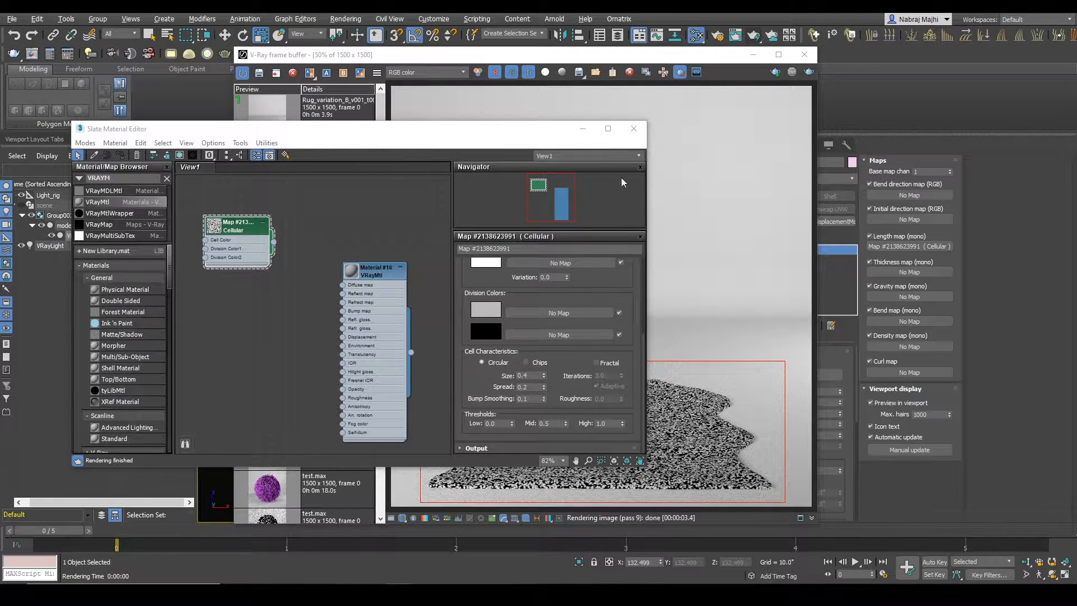
Step: Draw a render region around the whole rug, start an interactive render, and inspect the fur strands up close
left_click_drag(516, 138, 397, 291)
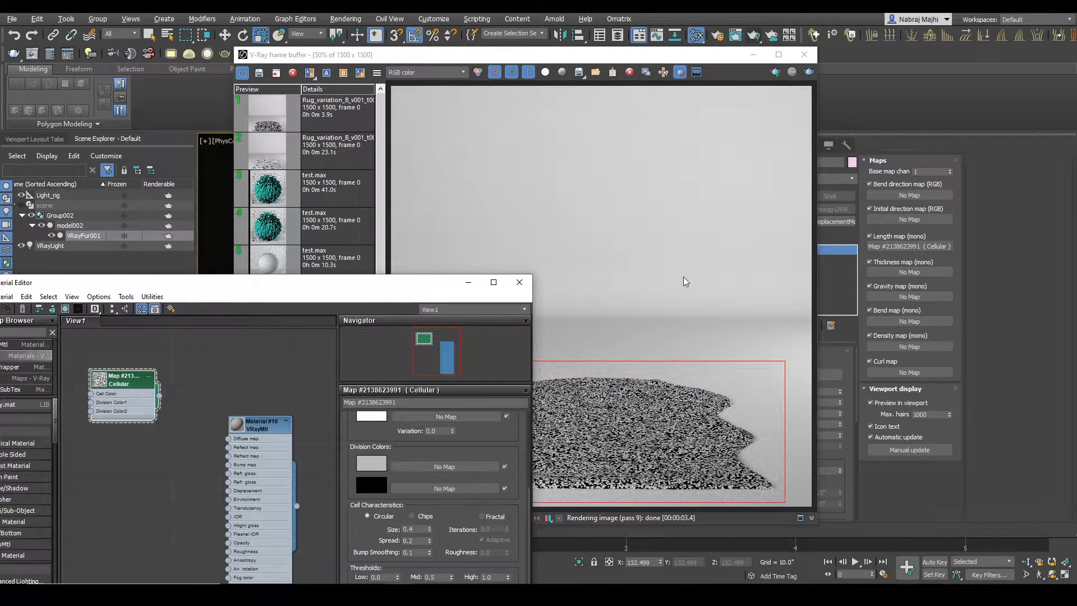
left_click(594, 344)
left_click_drag(413, 334, 793, 506)
left_click(775, 73)
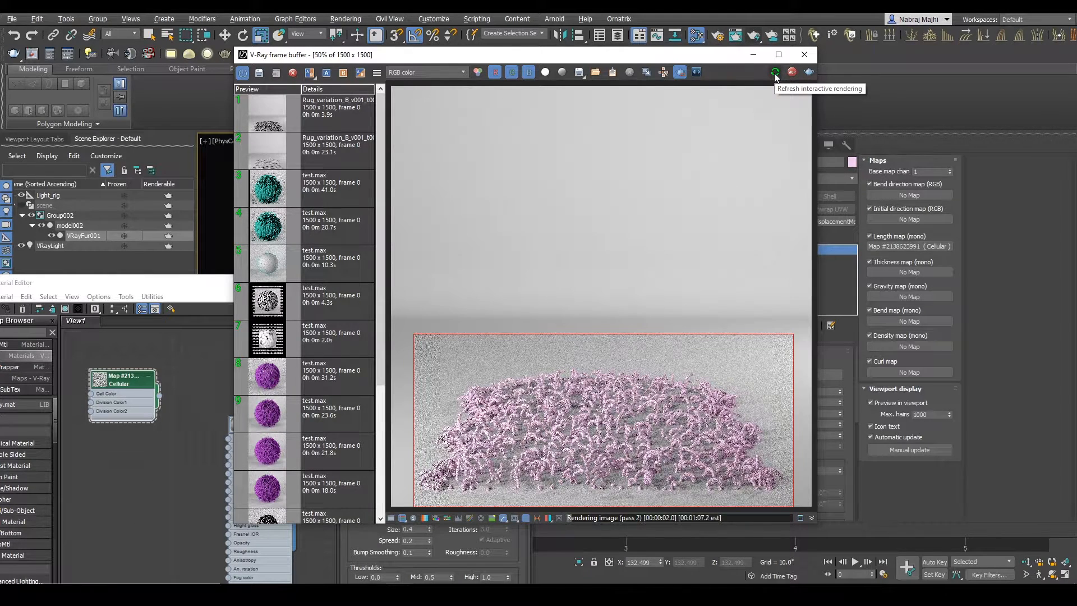
double_click(726, 484)
middle_click_drag(726, 483, 671, 413)
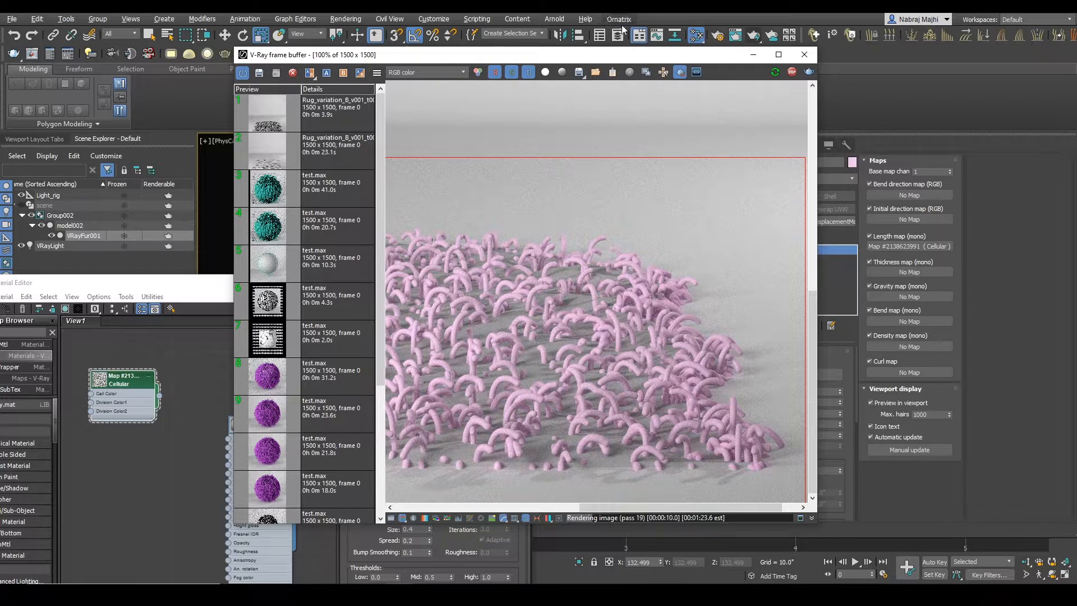
Step: Limit the render region to the rug's front right corner and set the fur's thickness to 0.05"
left_click_drag(635, 59, 557, 53)
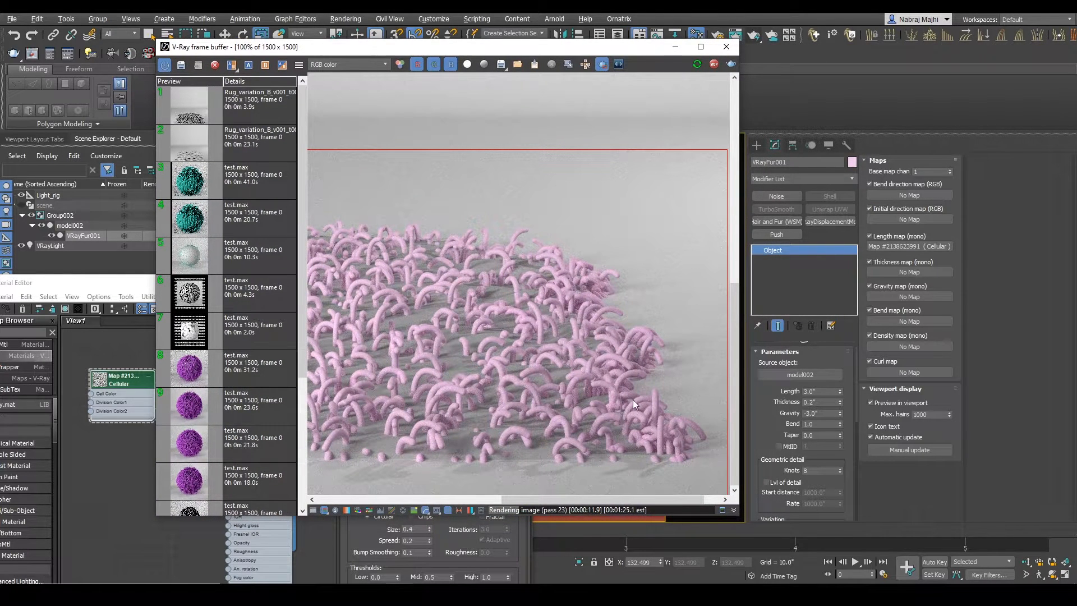
left_click_drag(515, 355, 718, 480)
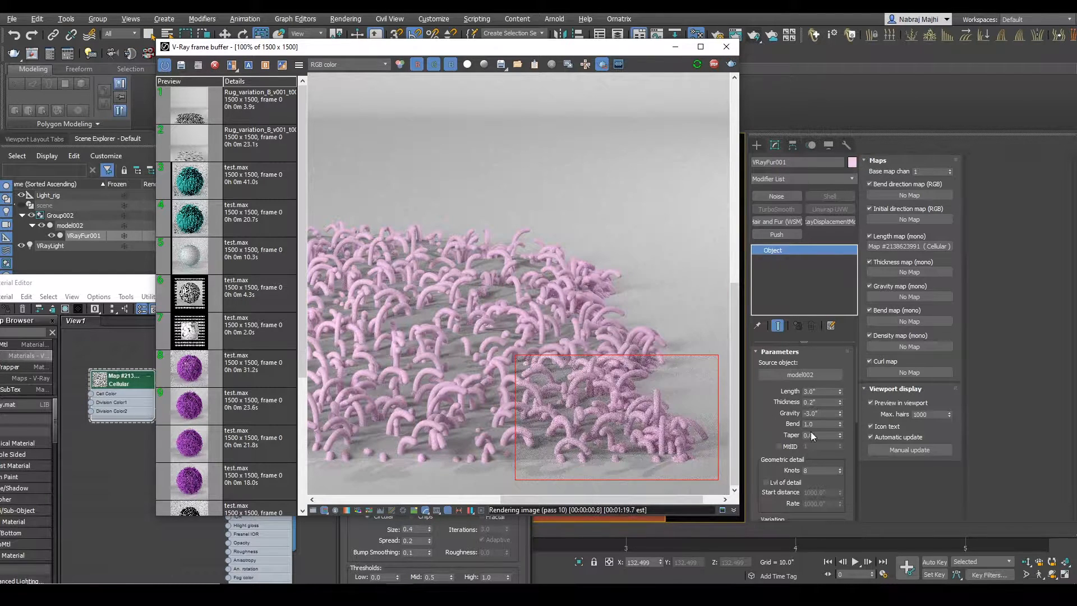
double_click(809, 402)
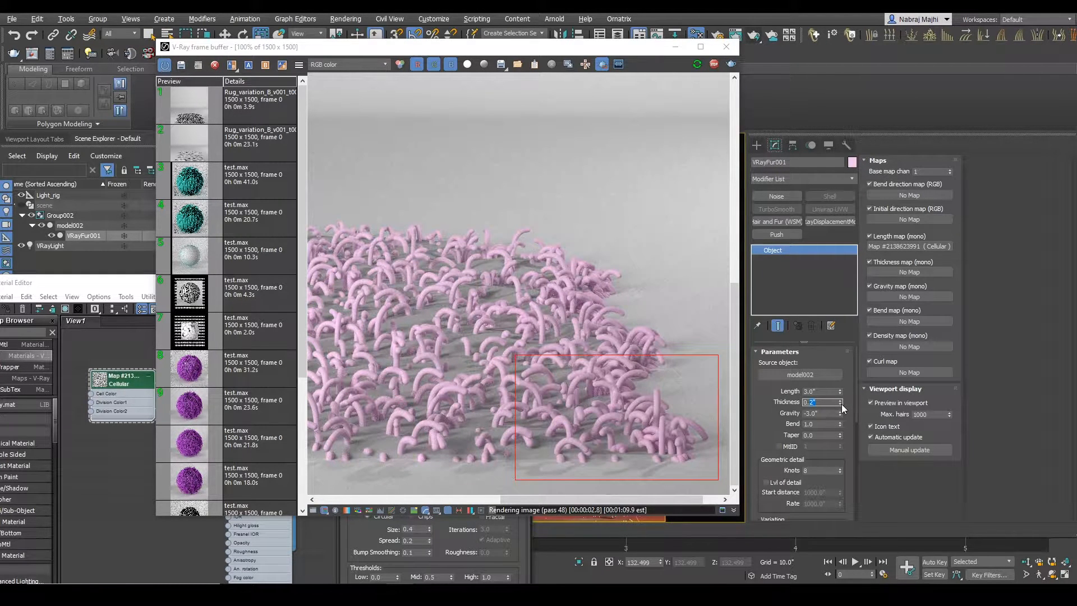
type("0.05")
key("Return")
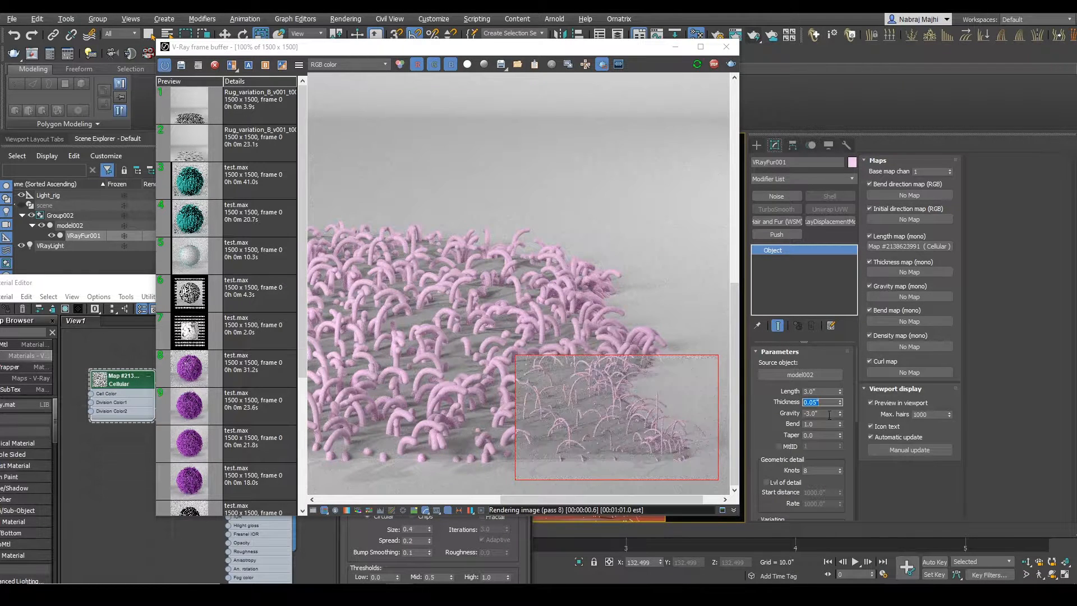
Step: Inspect the thinner fur strands up close and bring up the sheepskin reference photo for comparison
scroll(611, 452, "up", 1)
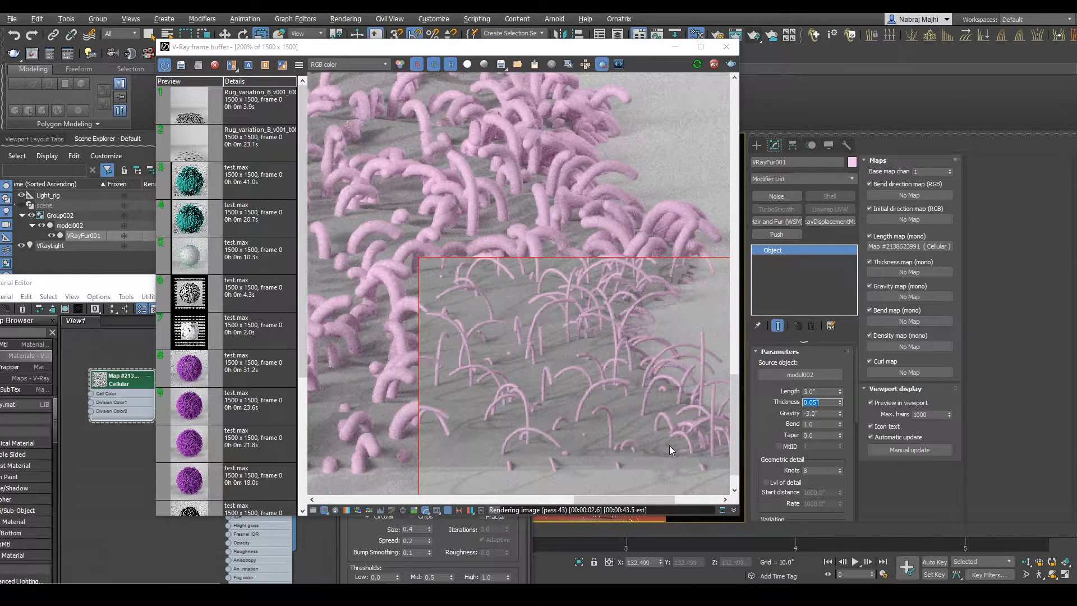
scroll(670, 446, "down", 1)
left_click(393, 595)
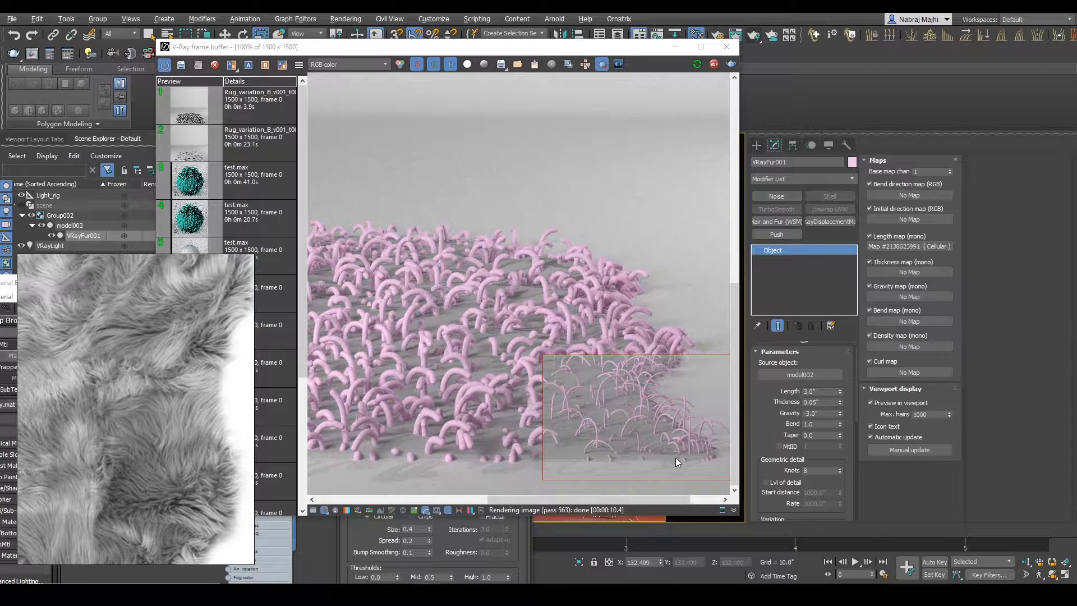
Step: Limit the render region to a single strand near the rug's front edge and set the fur's thickness to 0.025"
scroll(685, 459, "up", 2)
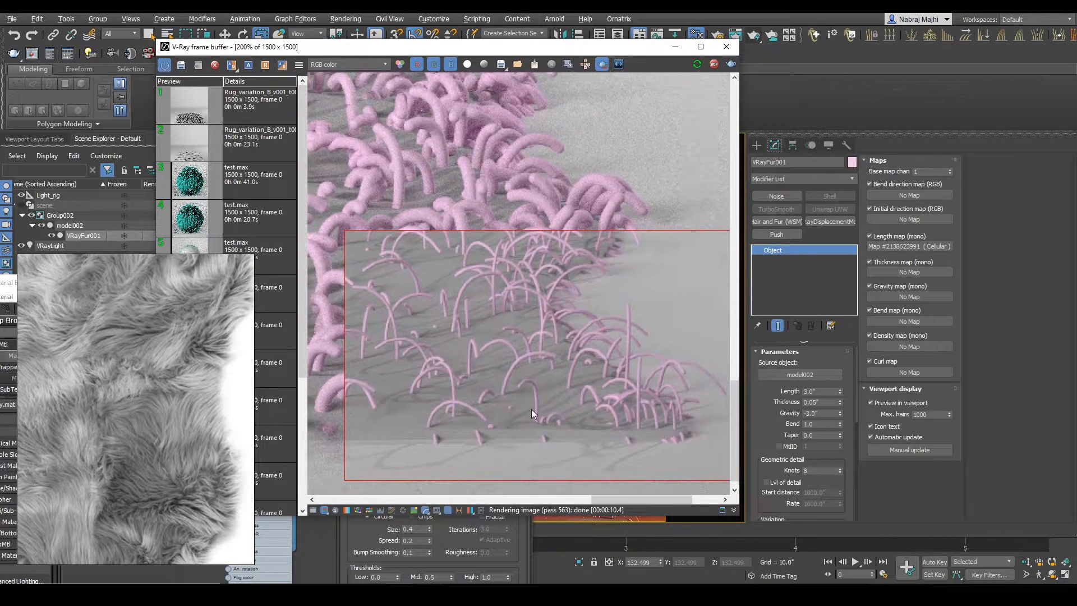
left_click_drag(507, 368, 563, 446)
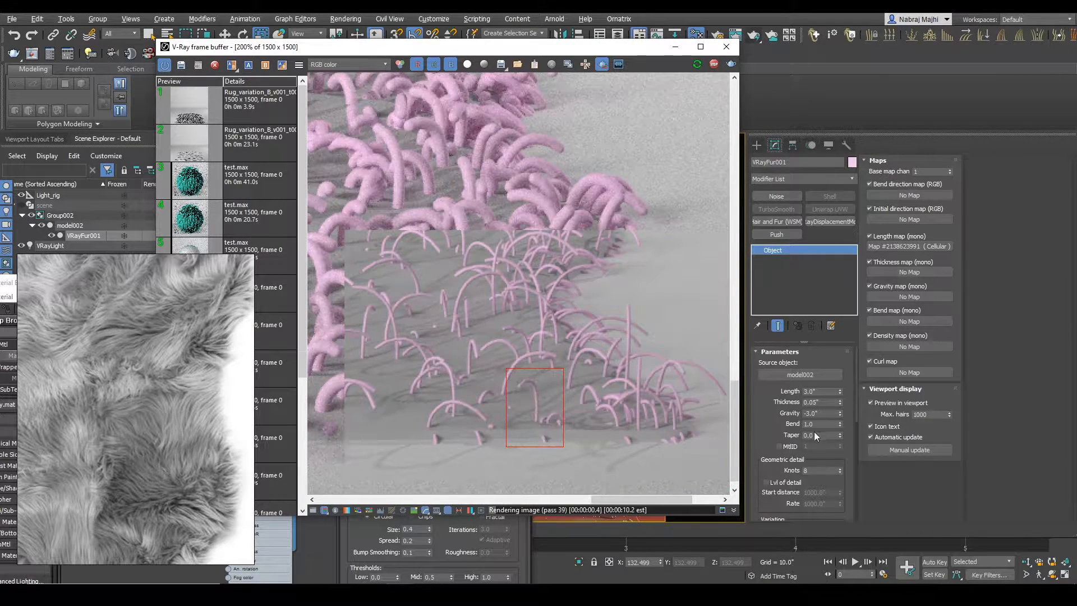
double_click(814, 403)
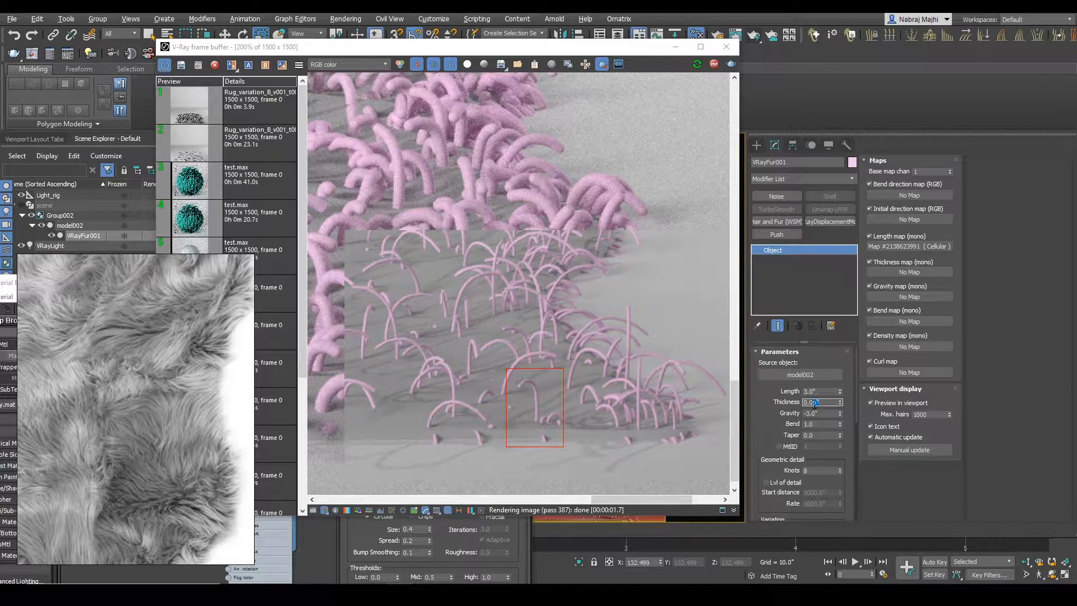
type("0.025")
key("Return")
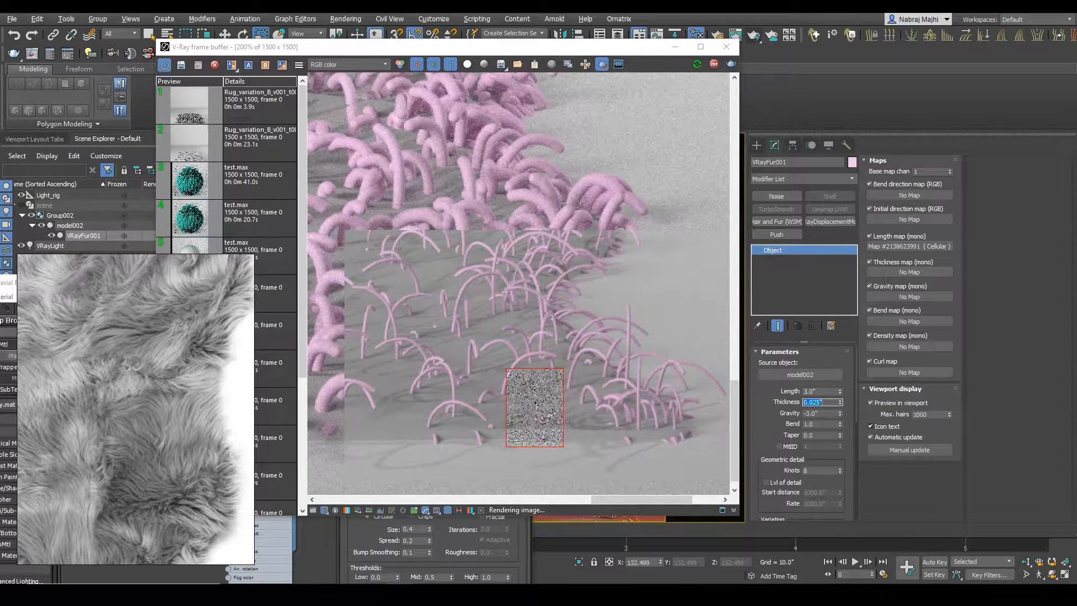
Step: Render small regions around neighbouring strands near the front edge and set the fur's taper to 1.0
left_click_drag(616, 292, 643, 390)
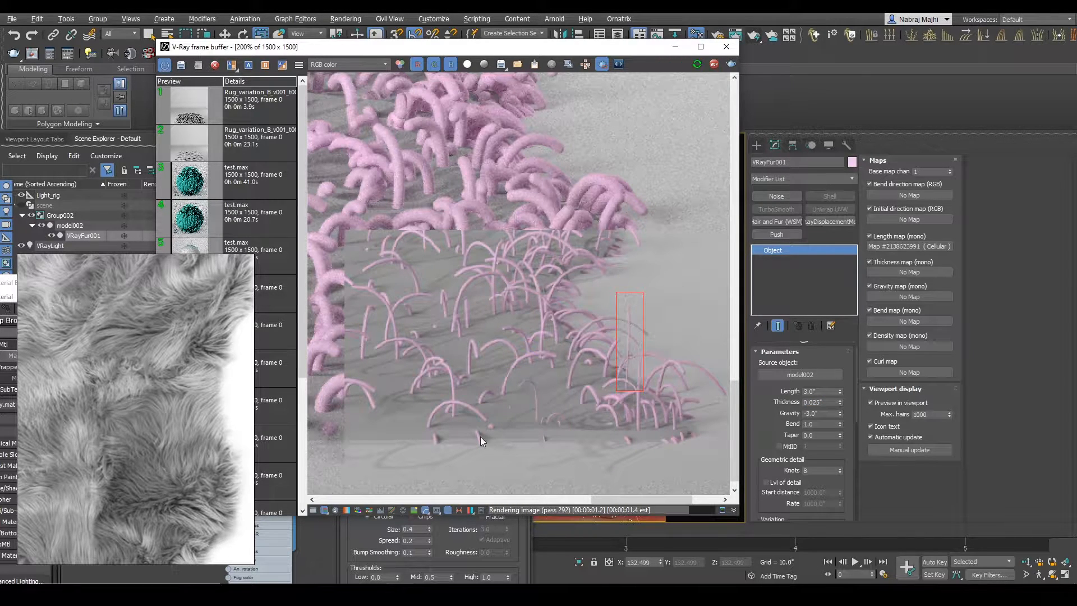
middle_click_drag(480, 435, 510, 421)
left_click_drag(441, 374, 537, 443)
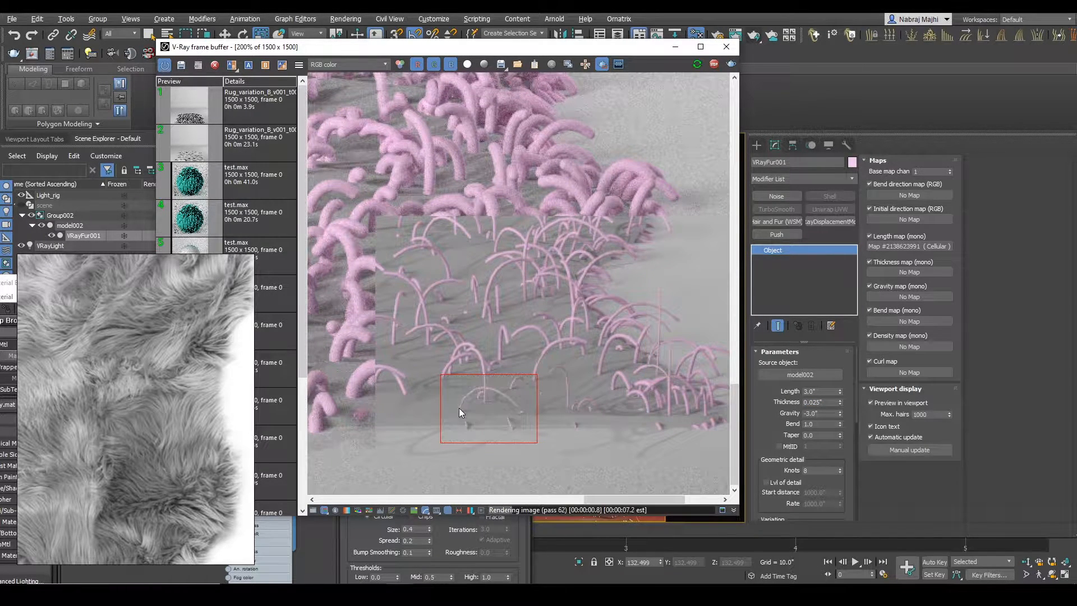
left_click(822, 435)
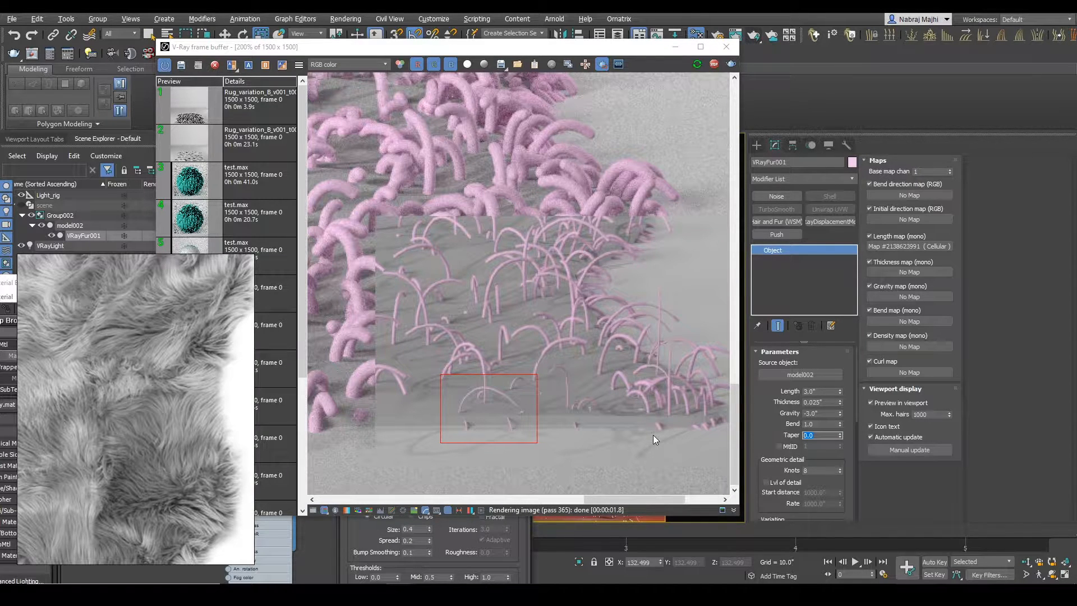
type("1")
key("Return")
Step: Render a region around the whole rug, stop the interactive render, and inspect the tapered strands
scroll(552, 405, "down", 4)
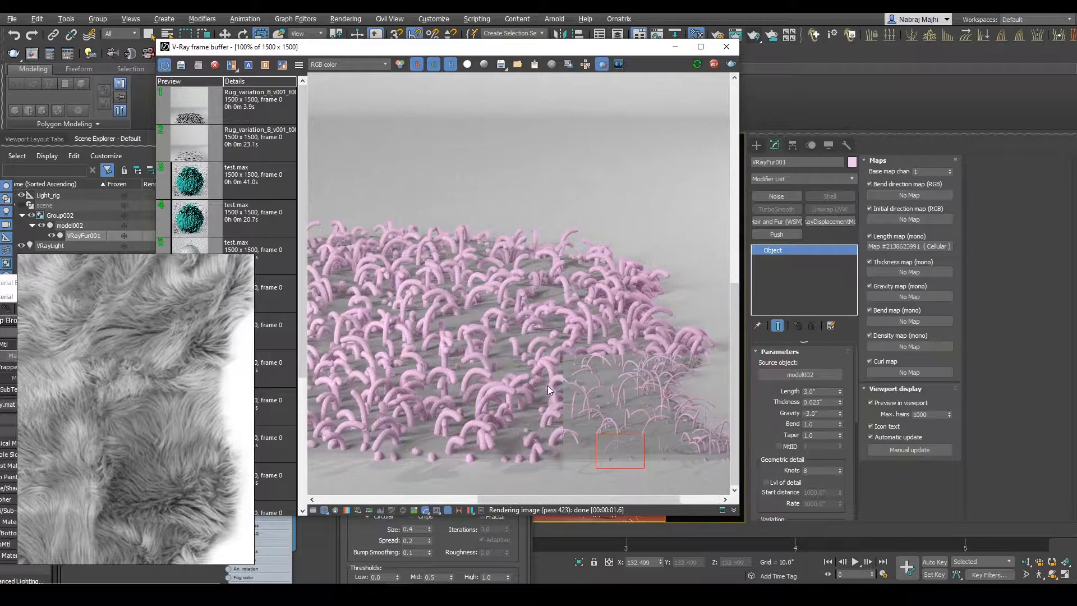
left_click_drag(325, 349, 727, 498)
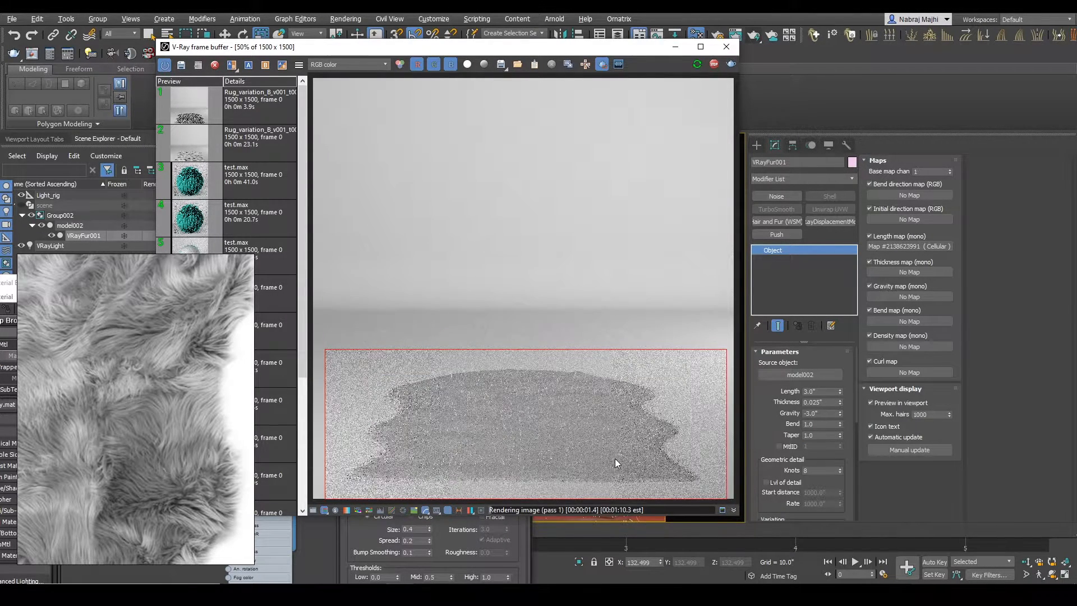
scroll(538, 466, "up", 2)
scroll(578, 419, "down", 2)
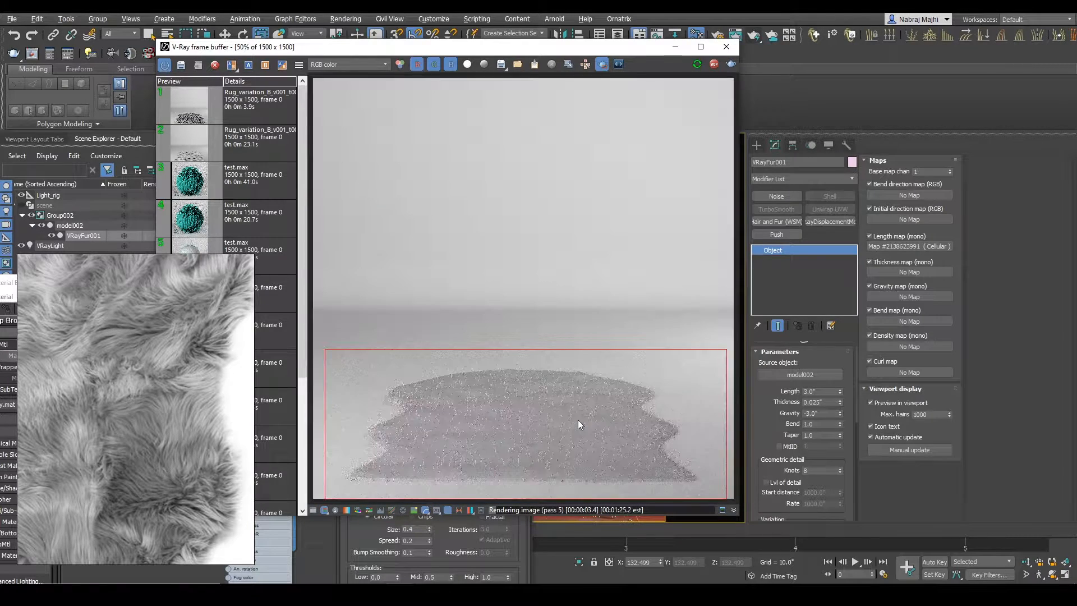
left_click(713, 65)
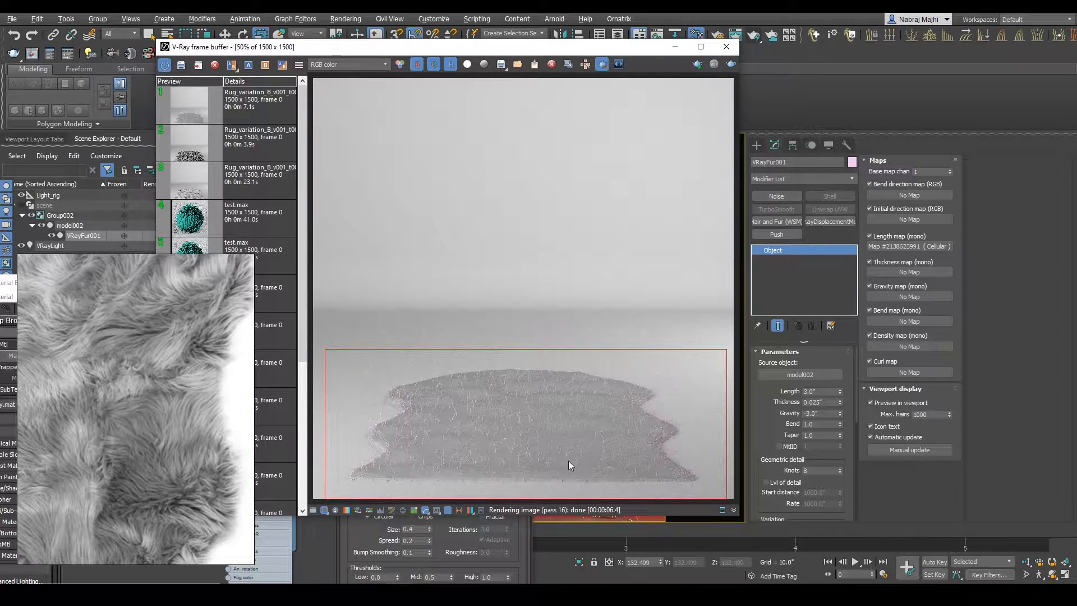
scroll(600, 467, "up", 2)
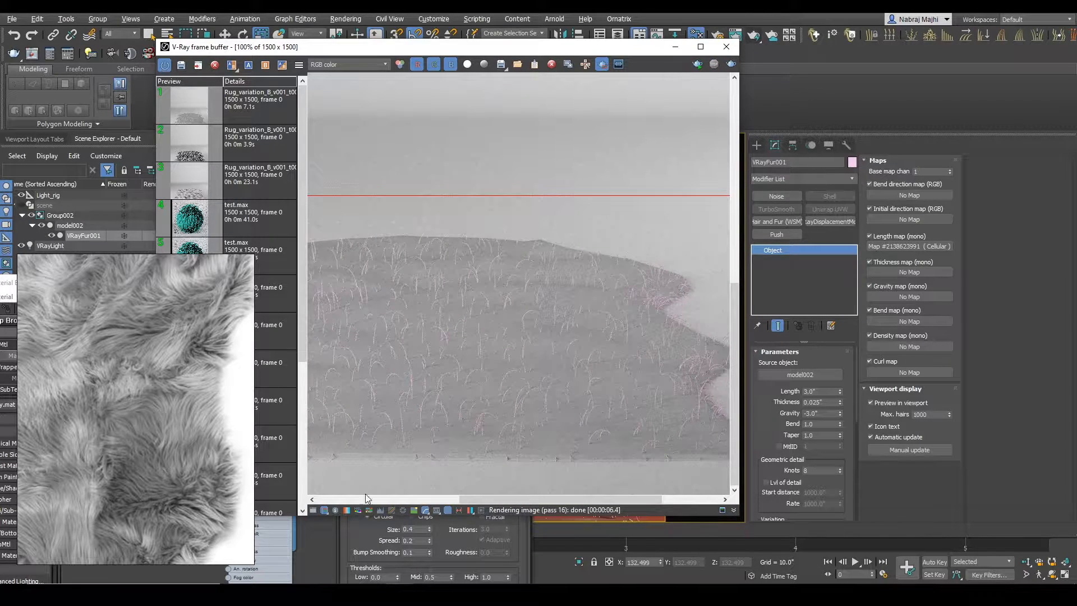
left_click(482, 371)
scroll(496, 389, "down", 2)
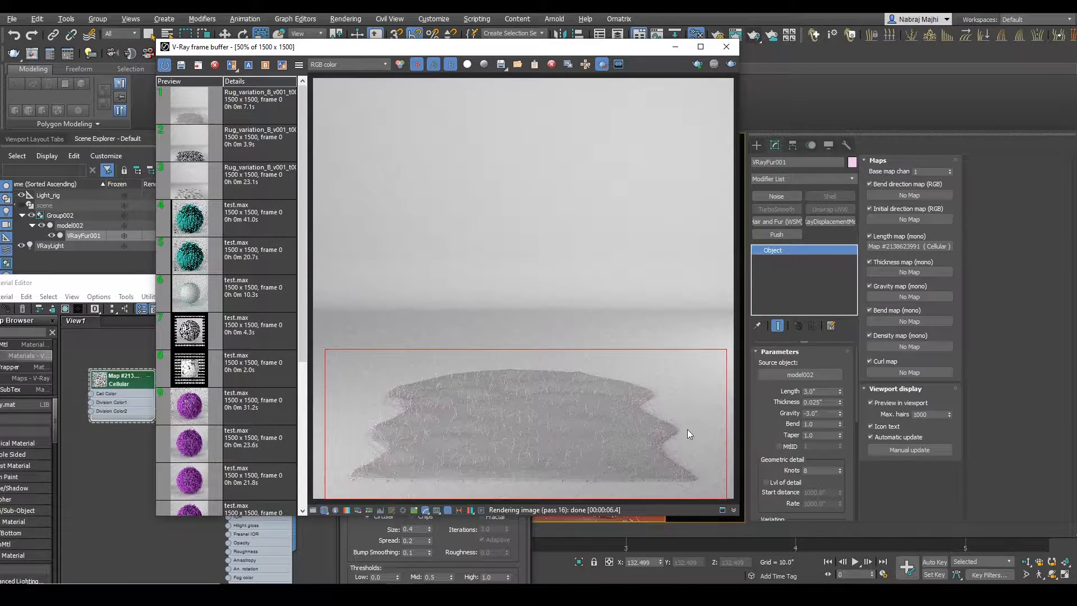
Step: Set the fur's per-area distribution to 100
left_click(843, 473)
scroll(841, 482, "down", 3)
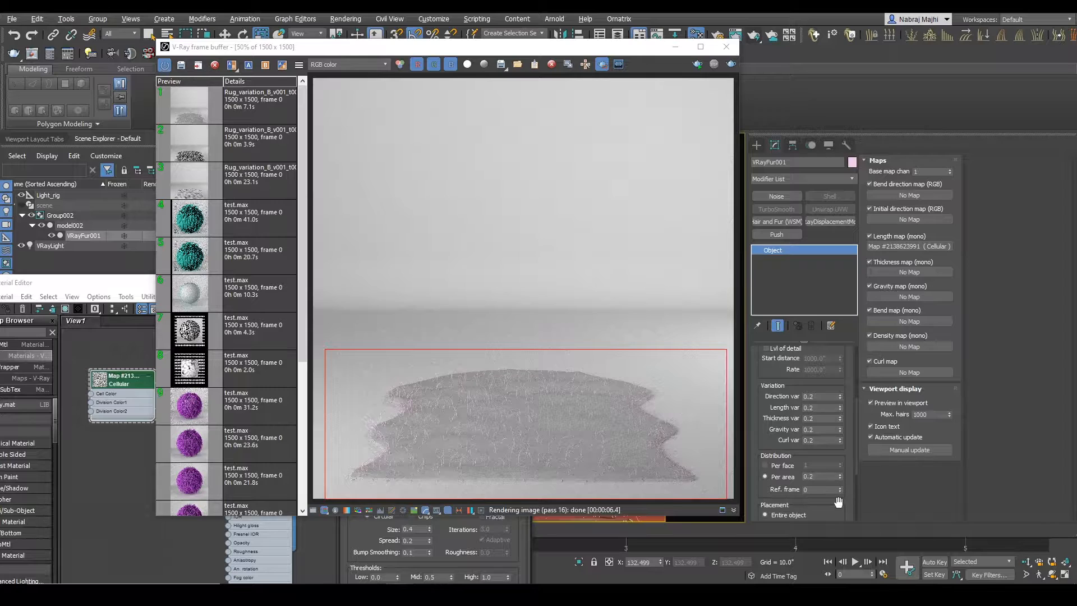
scroll(839, 506, "down", 1)
double_click(822, 445)
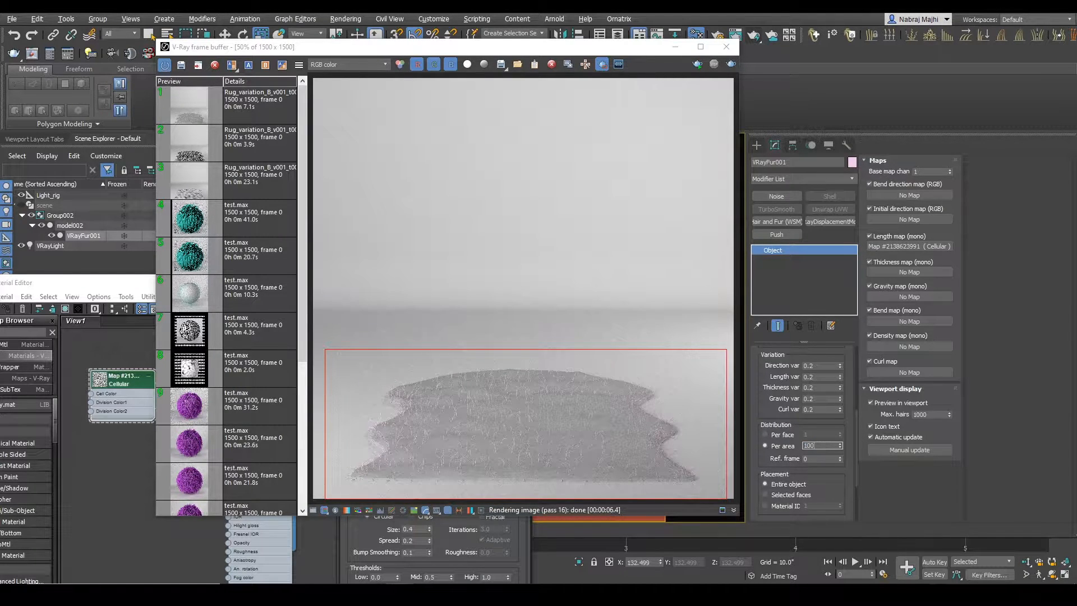
key("Return")
Step: Start an interactive render and limit the region to the rug's front right part to inspect the denser fur
left_click(697, 65)
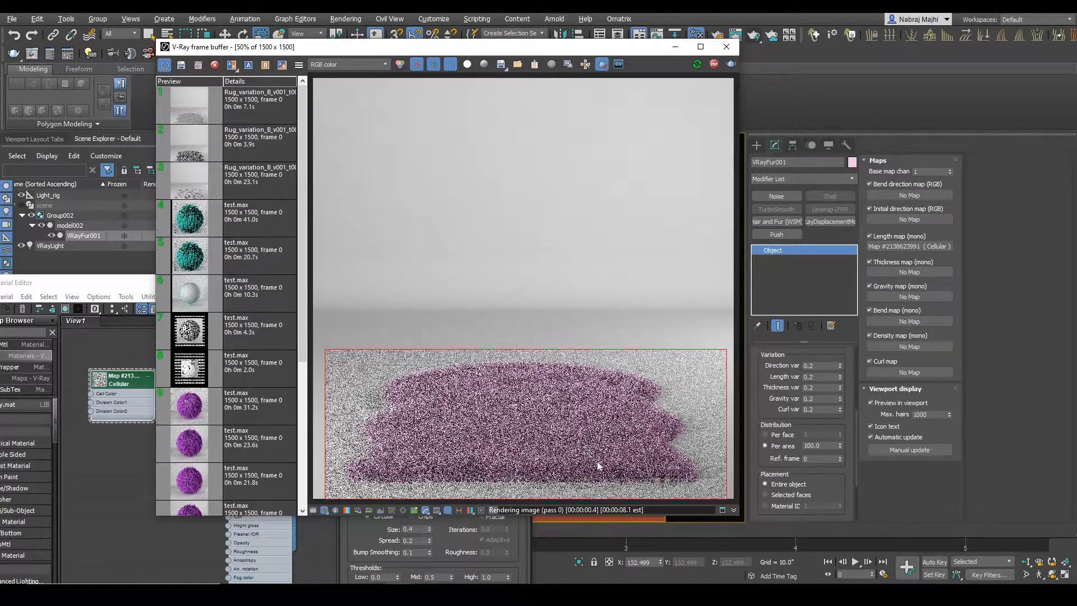
scroll(601, 456, "up", 2)
left_click_drag(426, 325, 720, 485)
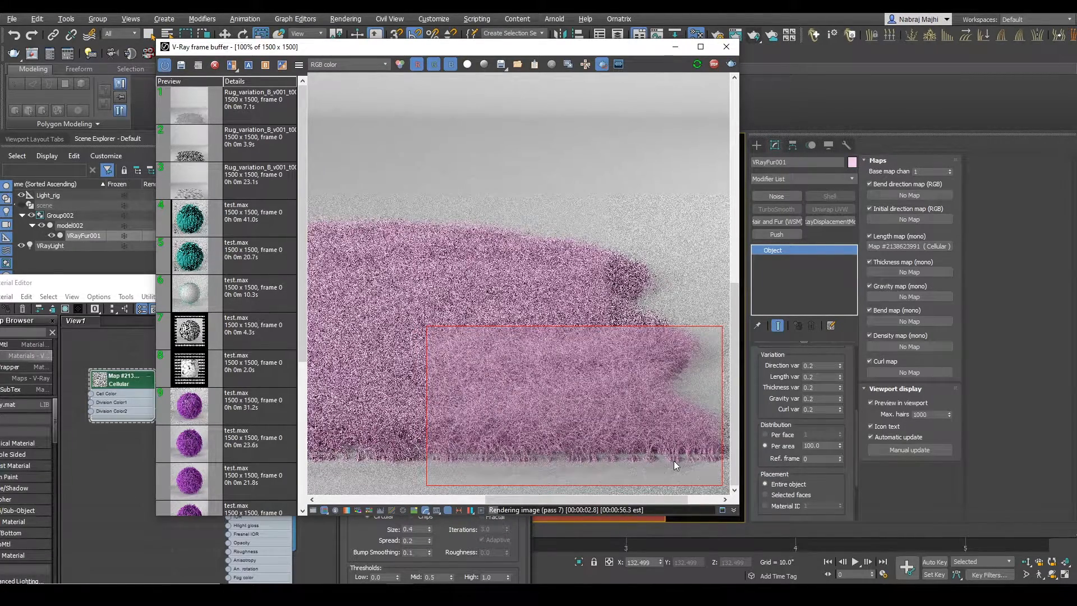
middle_click_drag(674, 460, 628, 443)
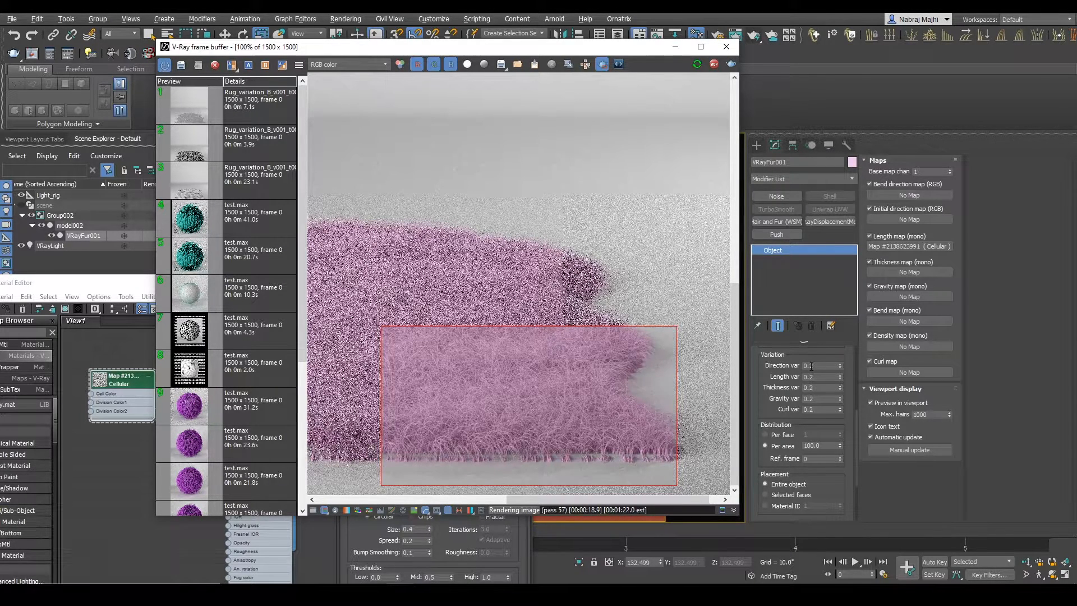
Step: Set the fur's direction variation to 0
left_click_drag(820, 365, 753, 364)
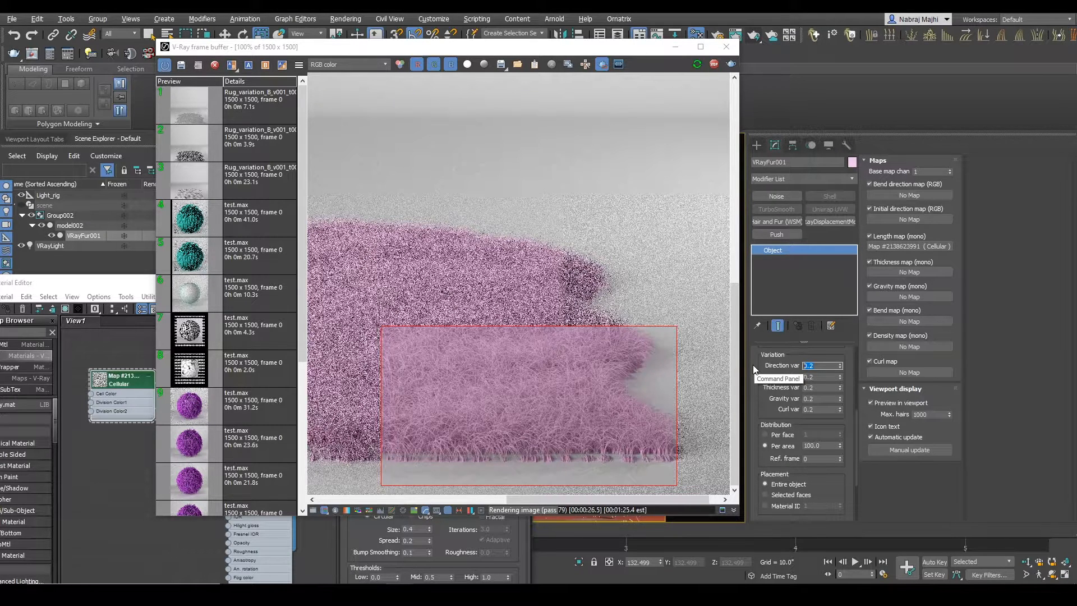
type("0")
key("Return")
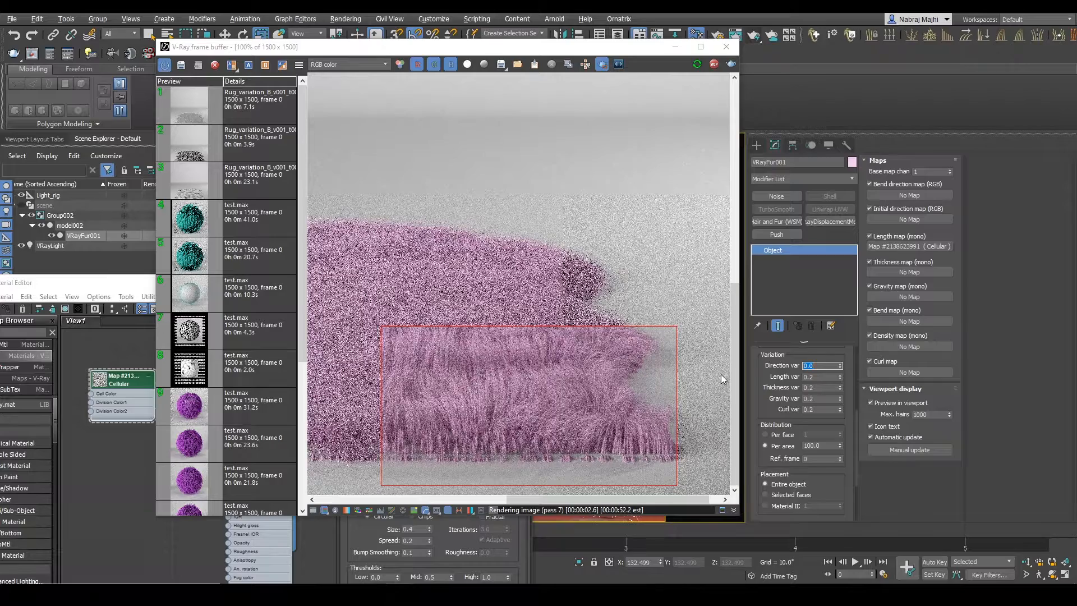
Step: Inspect the combed fur, limit the render region to the front right corner, and stop the render
scroll(654, 459, "up", 1)
scroll(654, 455, "down", 1)
middle_click_drag(654, 455, 631, 433)
left_click_drag(554, 392, 675, 479)
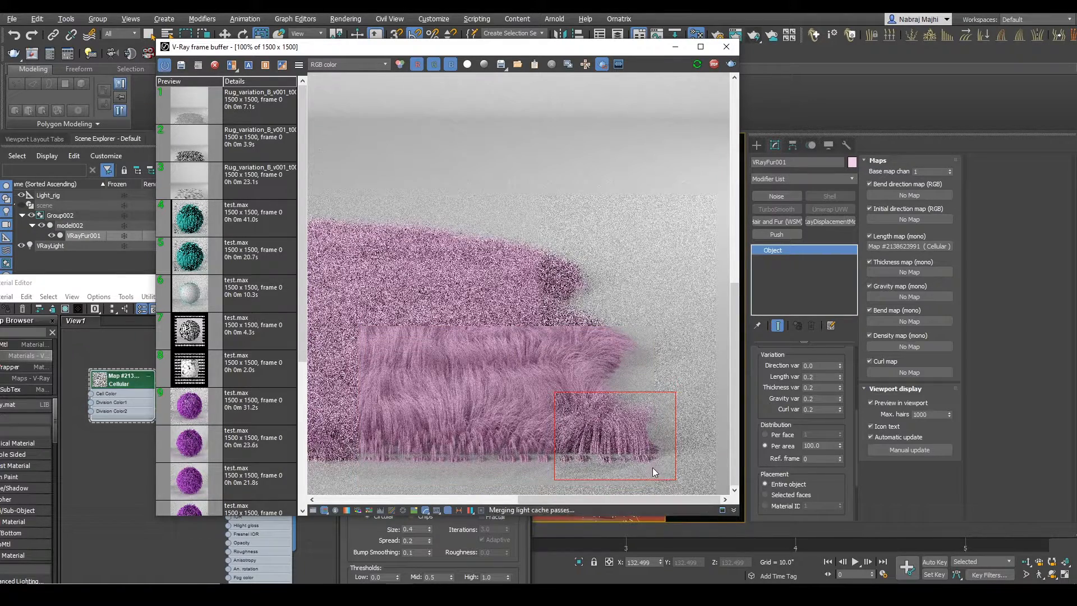
left_click(714, 65)
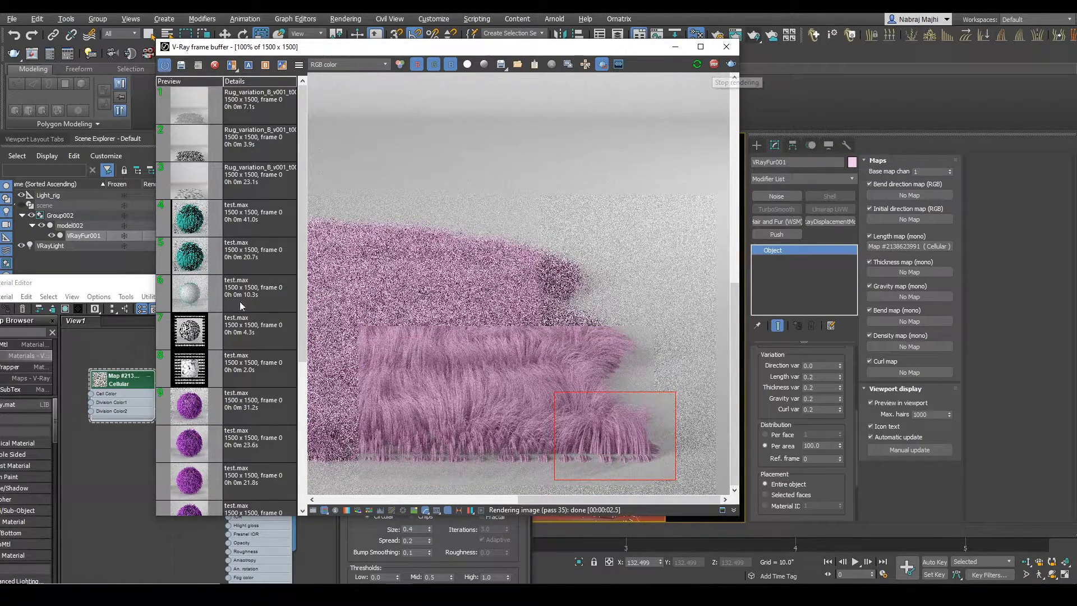
Step: Add a TurboSmooth modifier to model002 and restart the interactive render with a larger region over the front right part
left_click(75, 224)
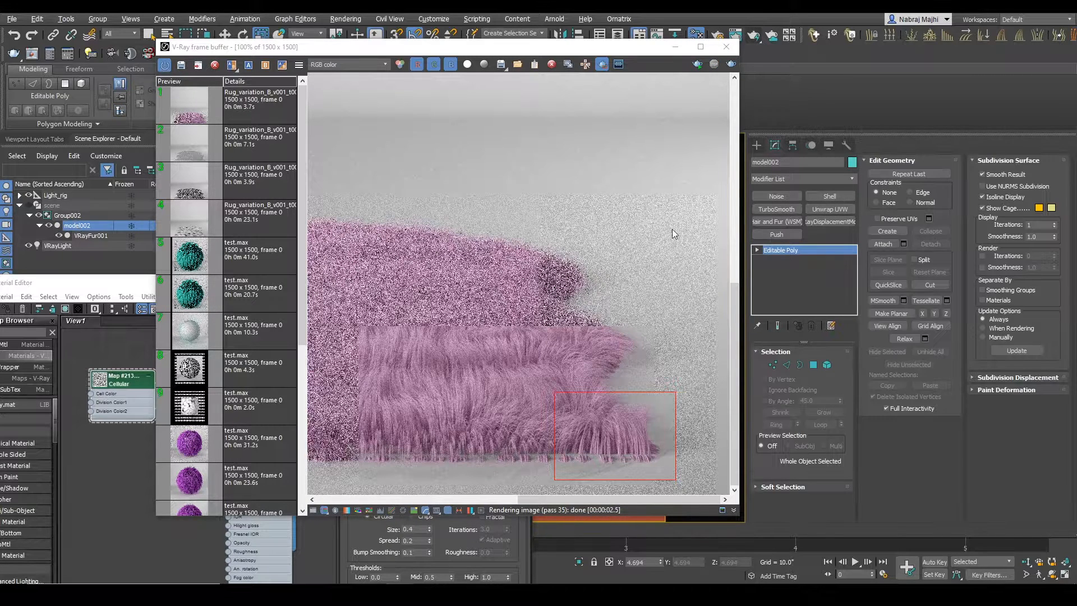
left_click(785, 208)
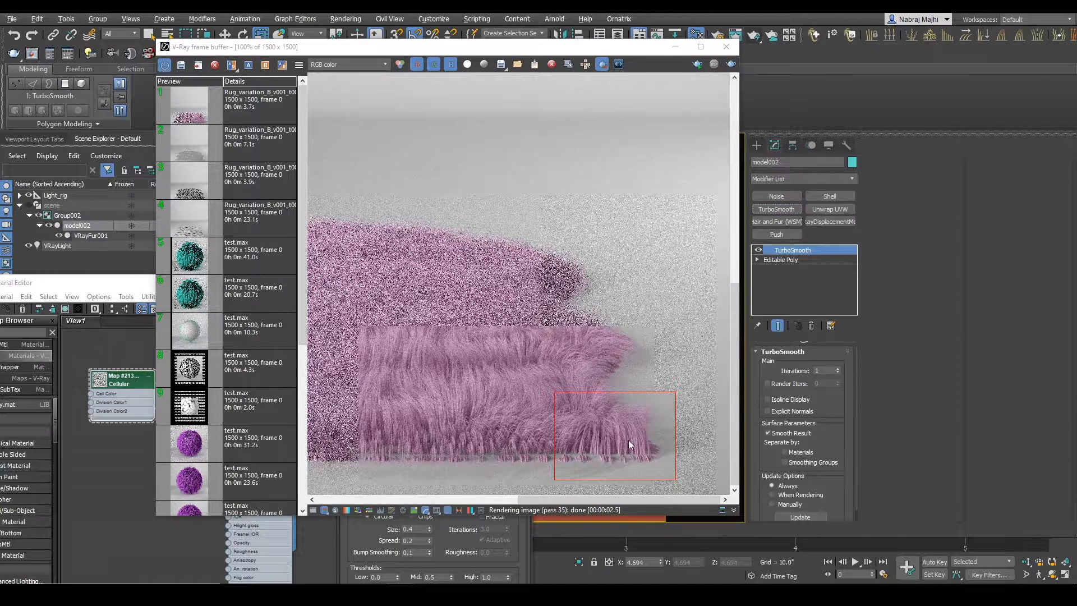
left_click_drag(392, 354, 720, 493)
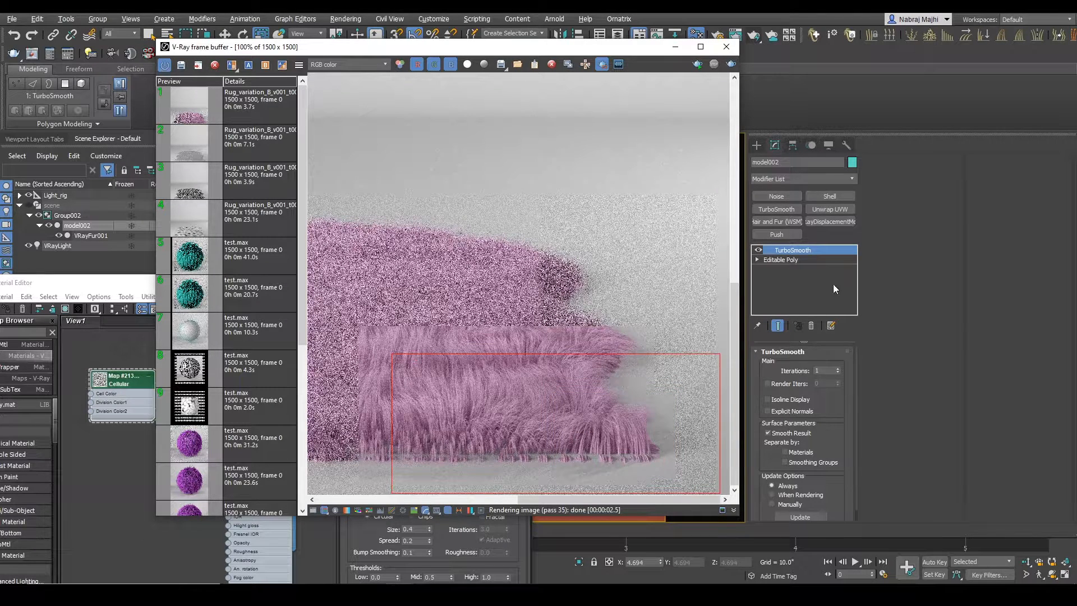
left_click(793, 250)
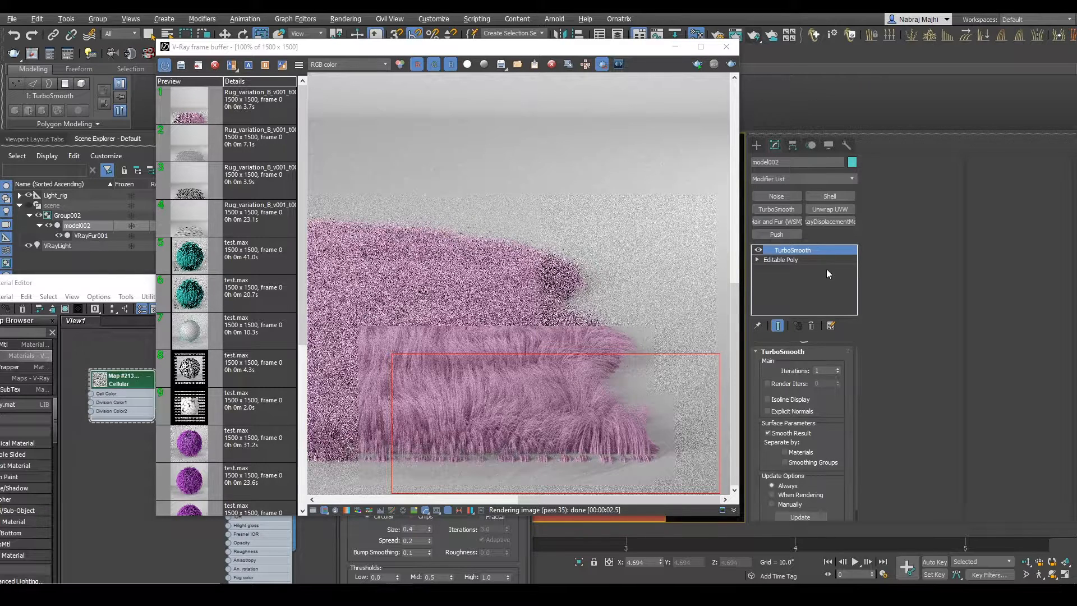
left_click(89, 236)
left_click(78, 226)
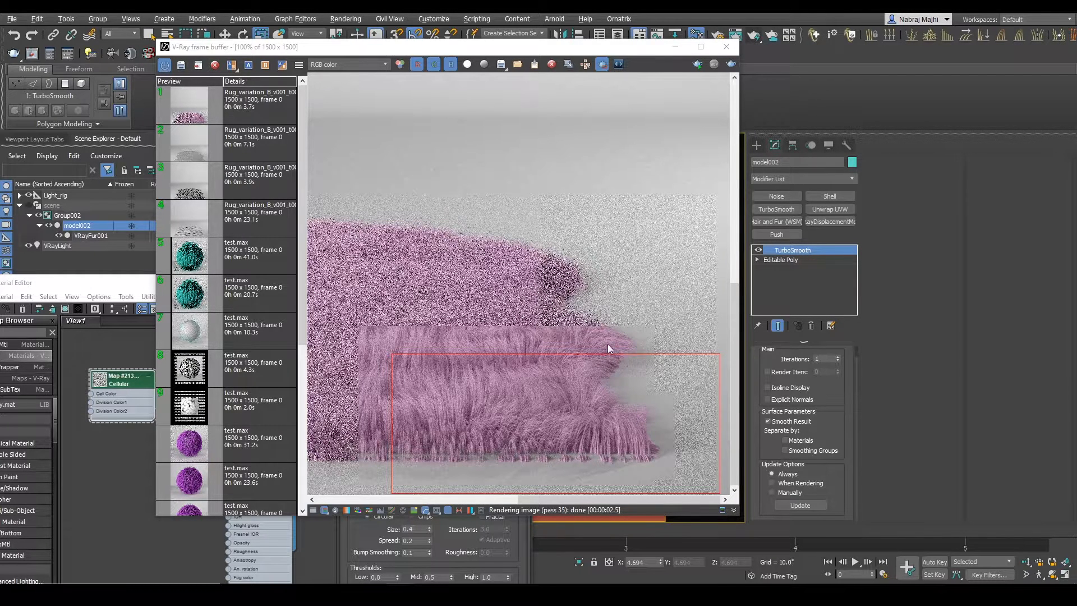
left_click(697, 64)
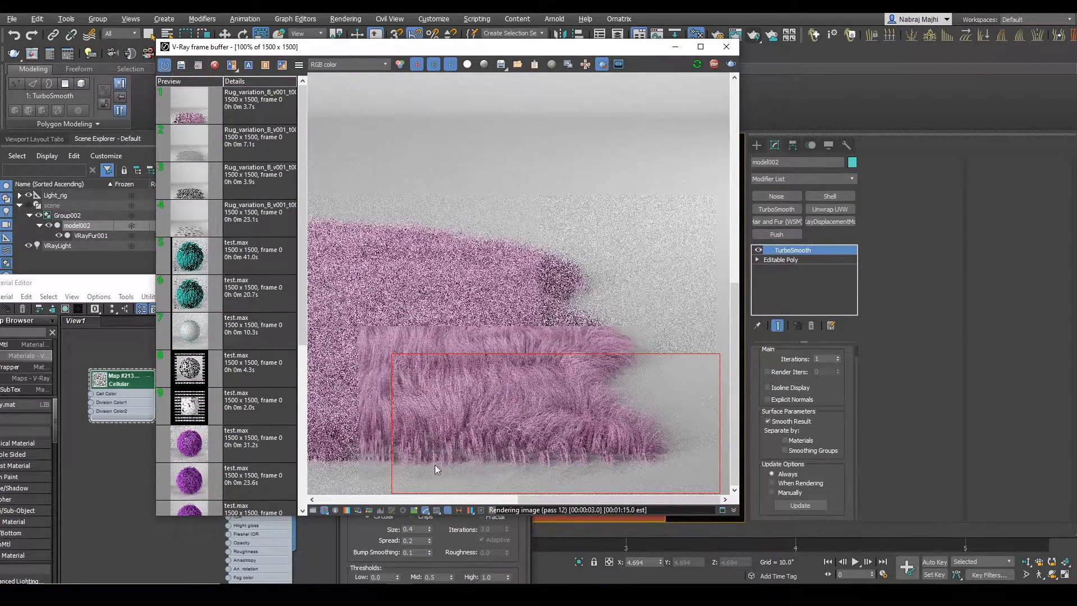
Step: Reposition the render region along the rug's front edge to inspect the fur on the smoothed mesh
middle_click_drag(452, 458, 512, 437)
left_click_drag(393, 403, 544, 486)
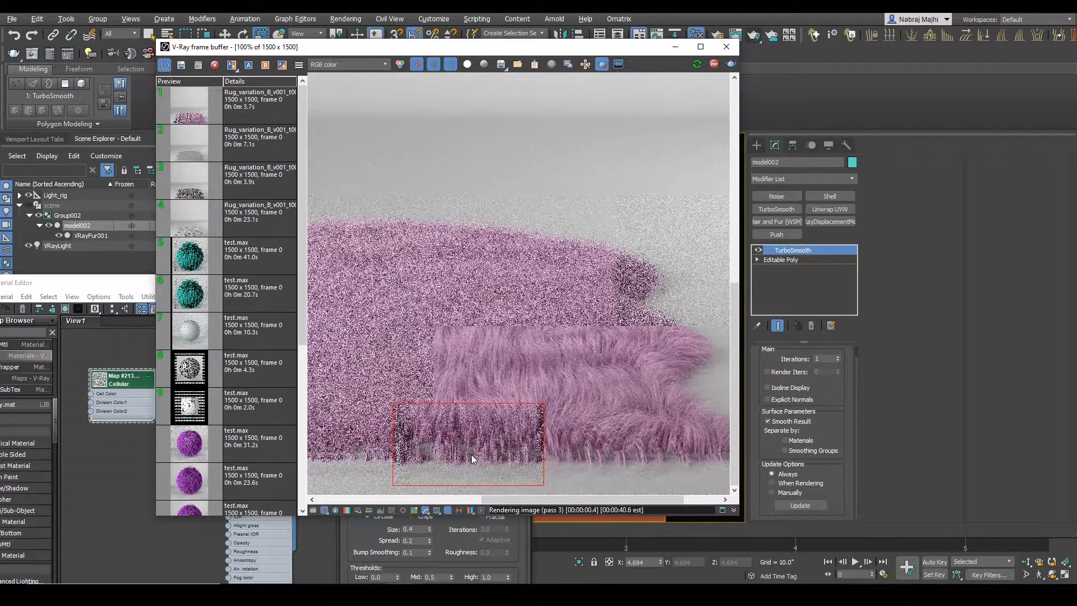
middle_click_drag(506, 456, 484, 455)
left_click_drag(431, 380, 705, 485)
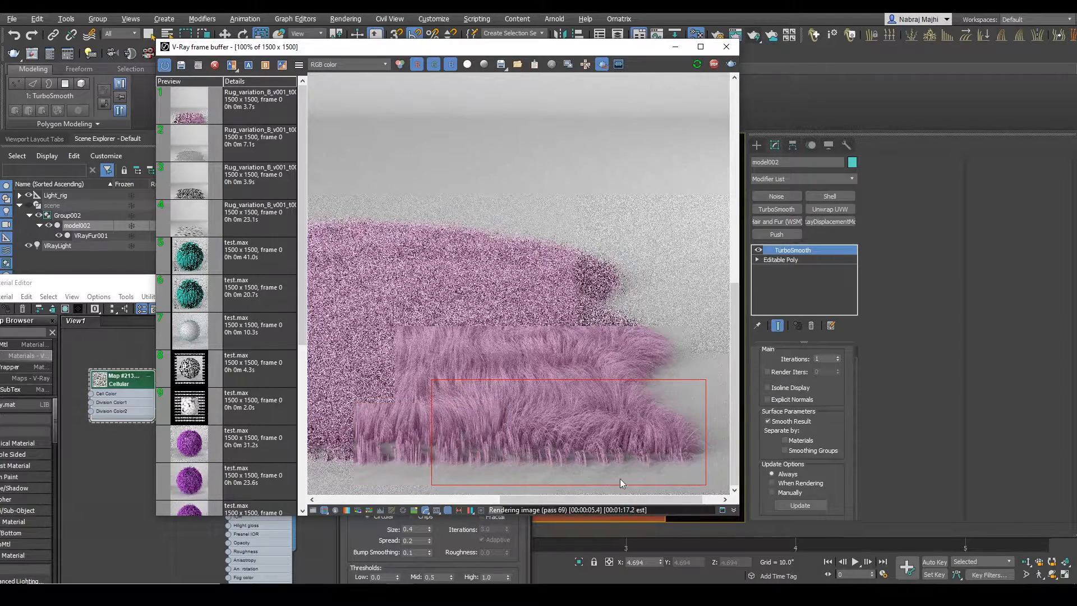
Step: Magnify the fur inside the render region to examine its clumps, and return to the normal framing
right_click(531, 452)
left_click(551, 460)
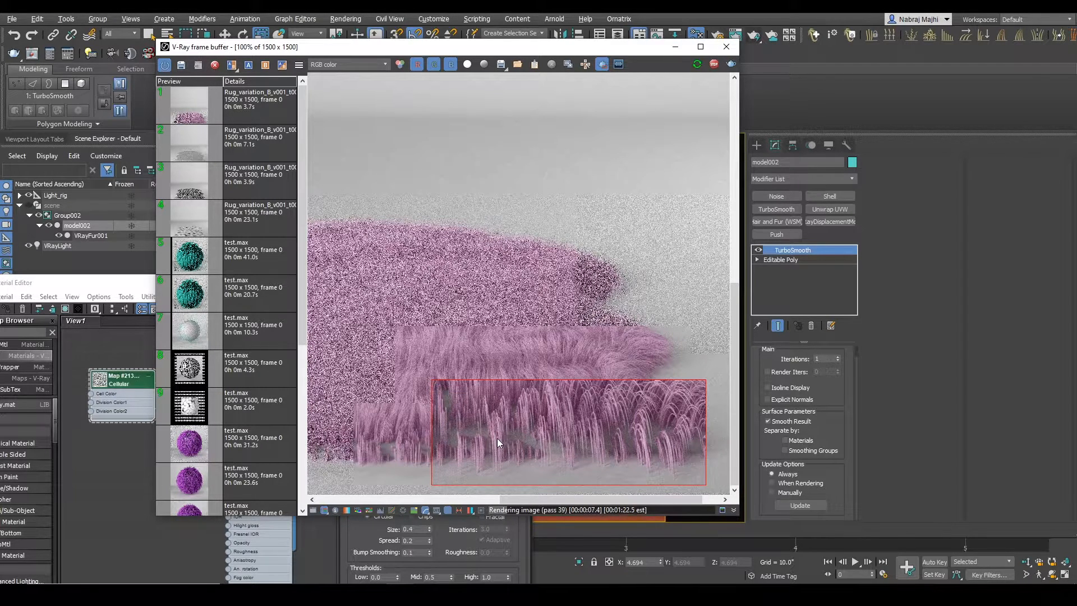
right_click(537, 426)
left_click(571, 454)
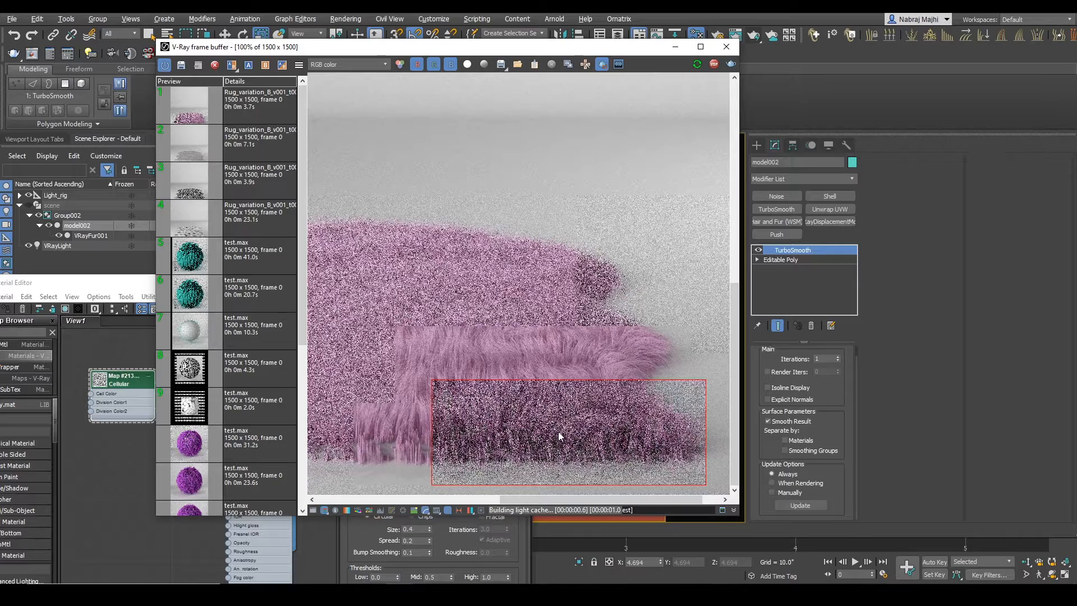
Step: Render a region around the whole smoothed rug and inspect the fur across it up to its front left corner
scroll(562, 435, "down", 2)
left_click_drag(338, 357, 703, 498)
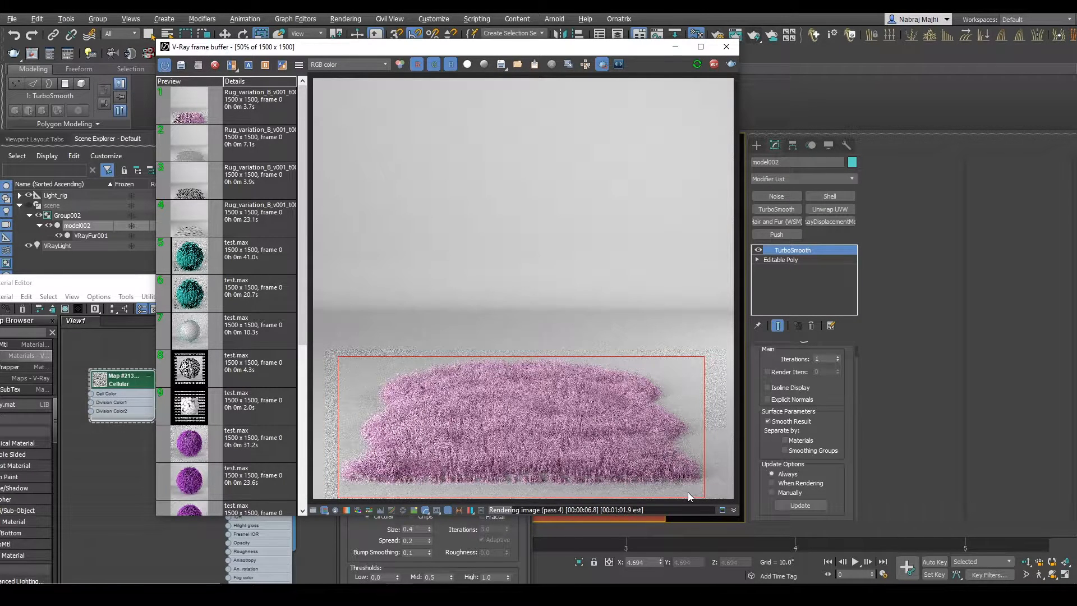
double_click(617, 478)
middle_click_drag(635, 477, 706, 418)
middle_click_drag(587, 422, 704, 397)
middle_click_drag(525, 422, 593, 403)
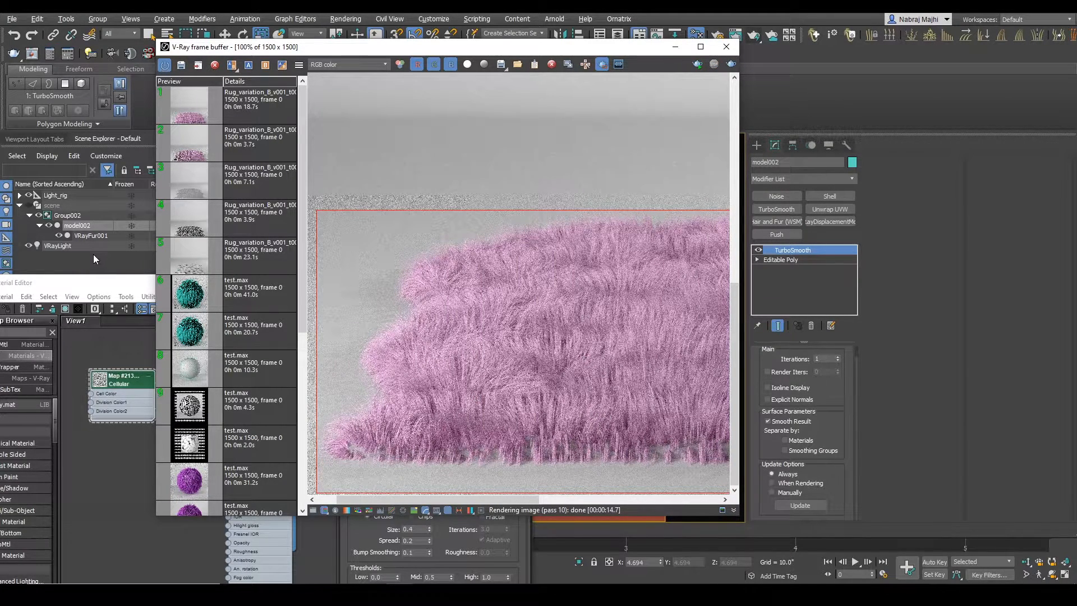
left_click(855, 573)
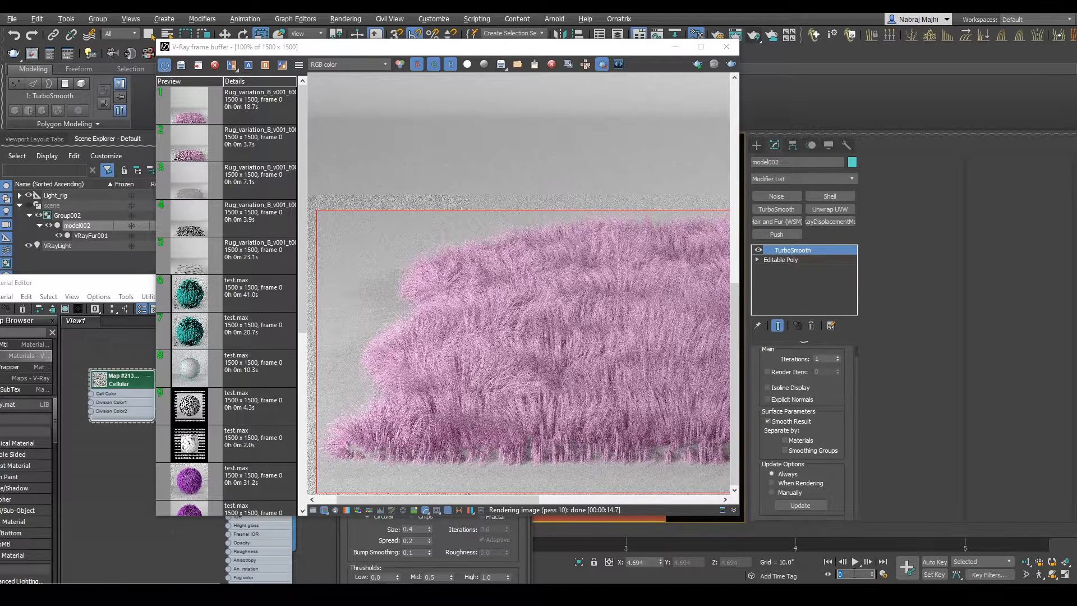
Step: Render frame 5 without the render region and inspect the fur up close beside the sheepskin reference photo
type("5")
key("Return")
scroll(314, 265, "down", 2)
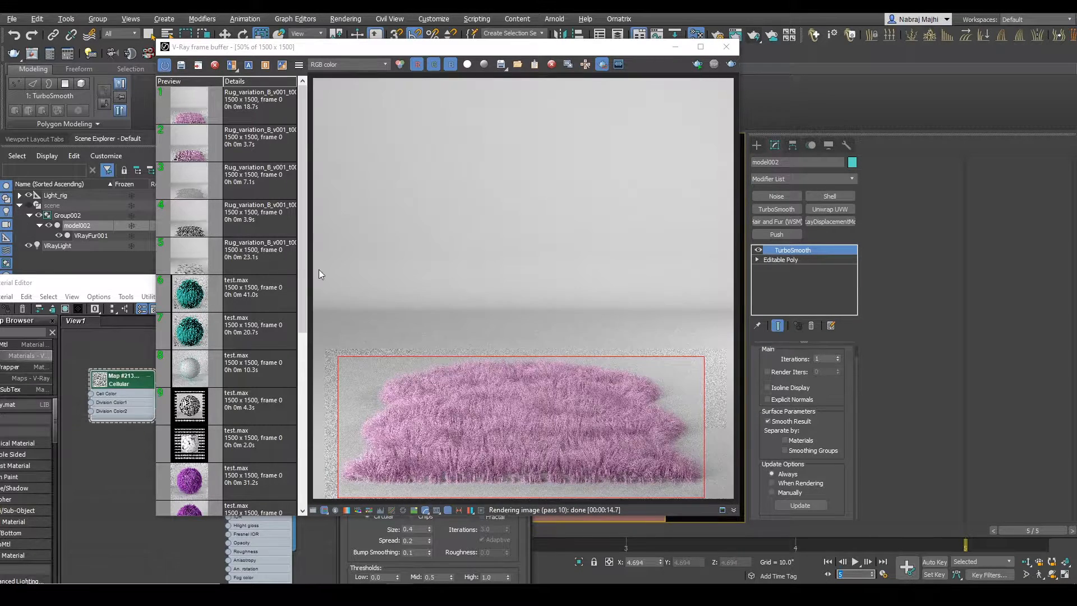
left_click(602, 64)
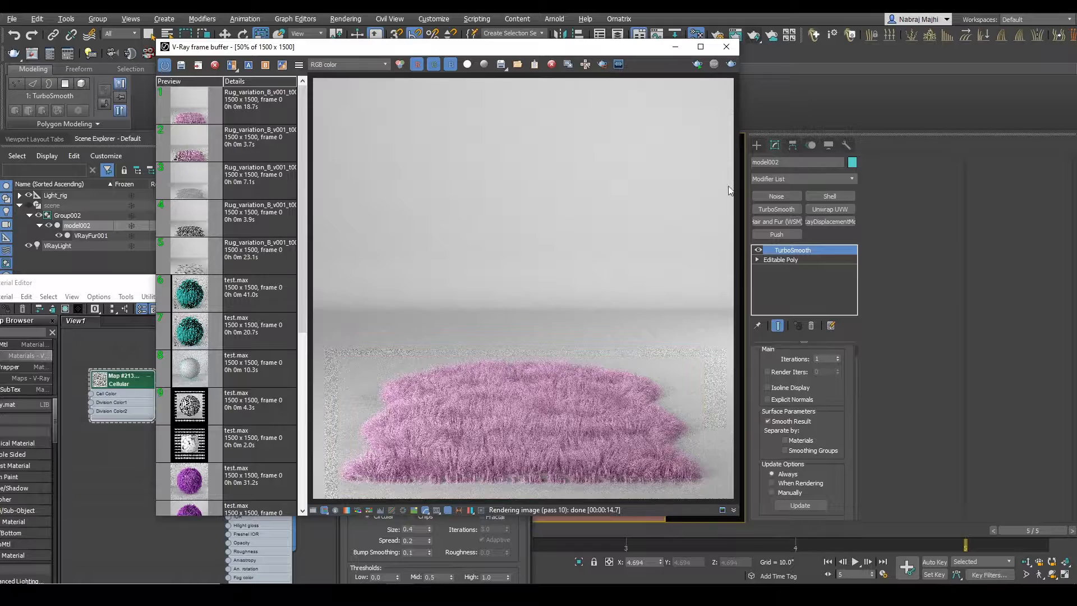
left_click(730, 64)
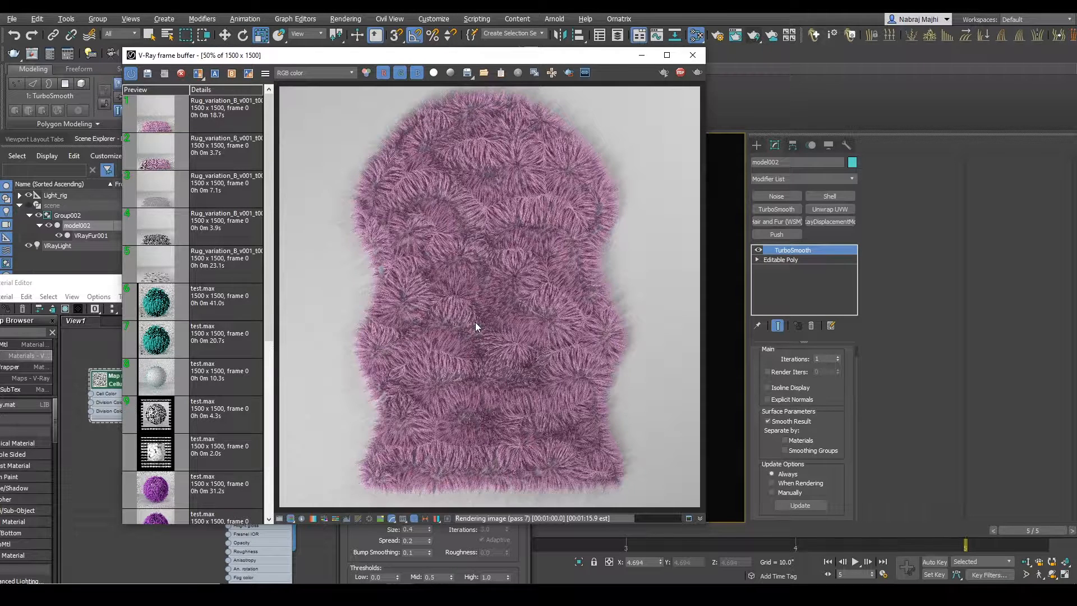
double_click(476, 322)
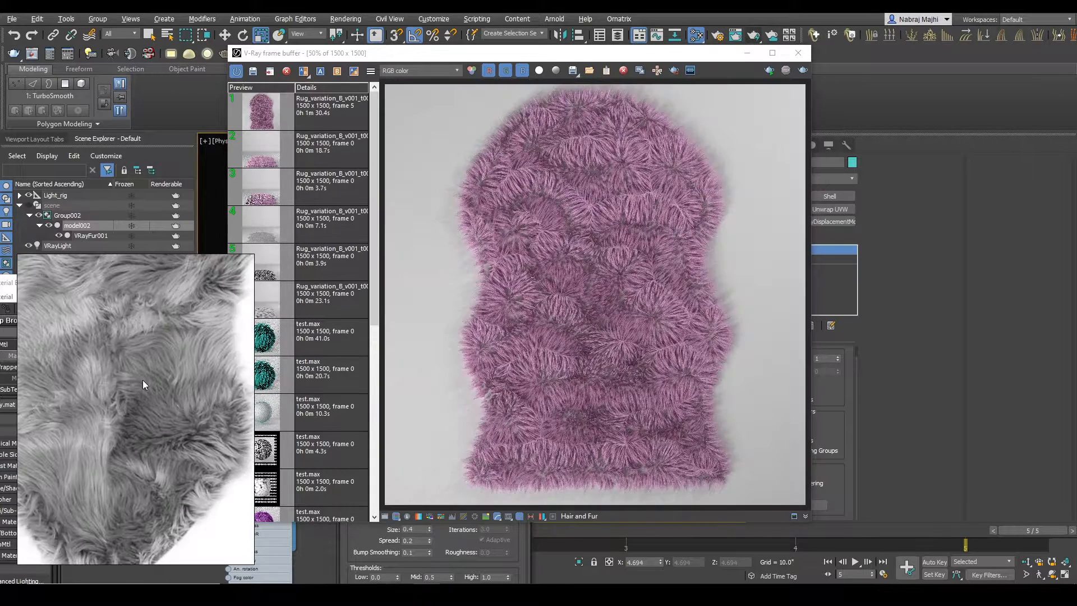
double_click(688, 343)
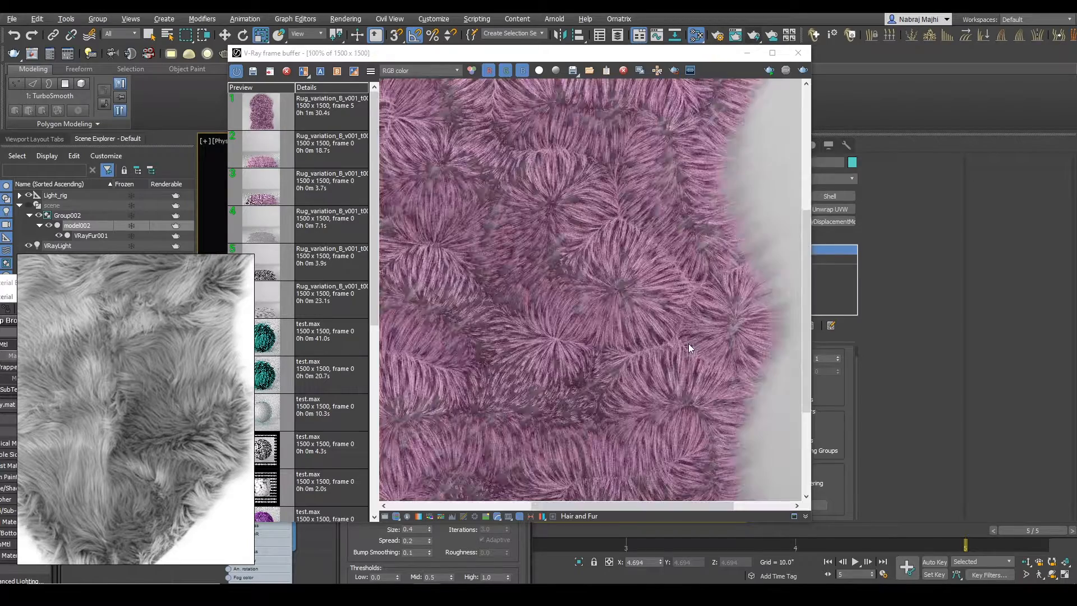
left_click_drag(626, 57, 545, 49)
Step: Set VRayFur001's Per area distribution to 300
left_click(100, 235)
scroll(844, 496, "down", 3)
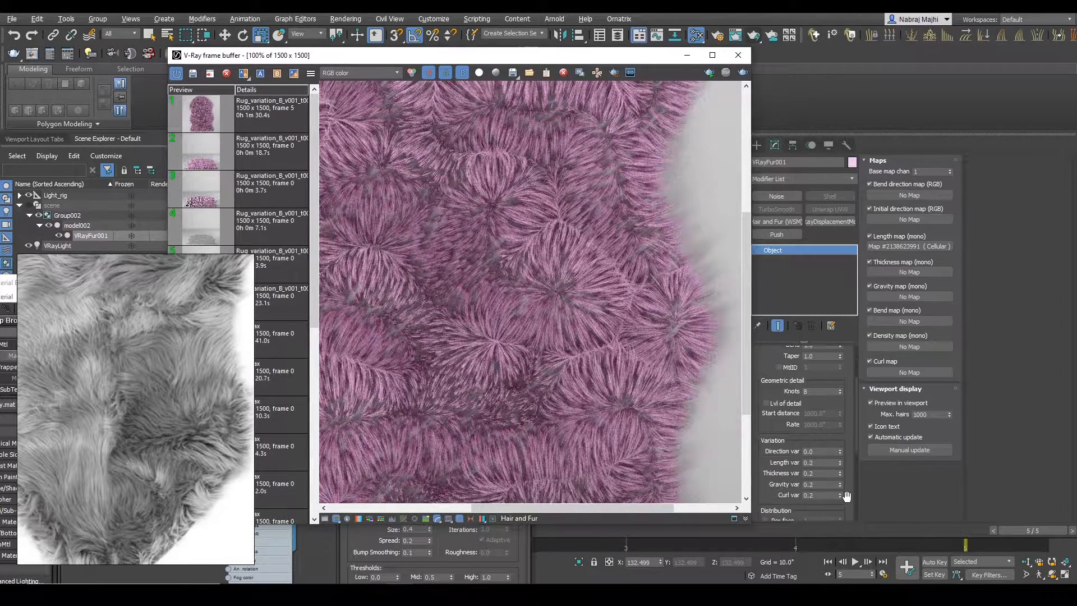
left_click(816, 447)
type("3")
scroll(538, 253, "down", 2)
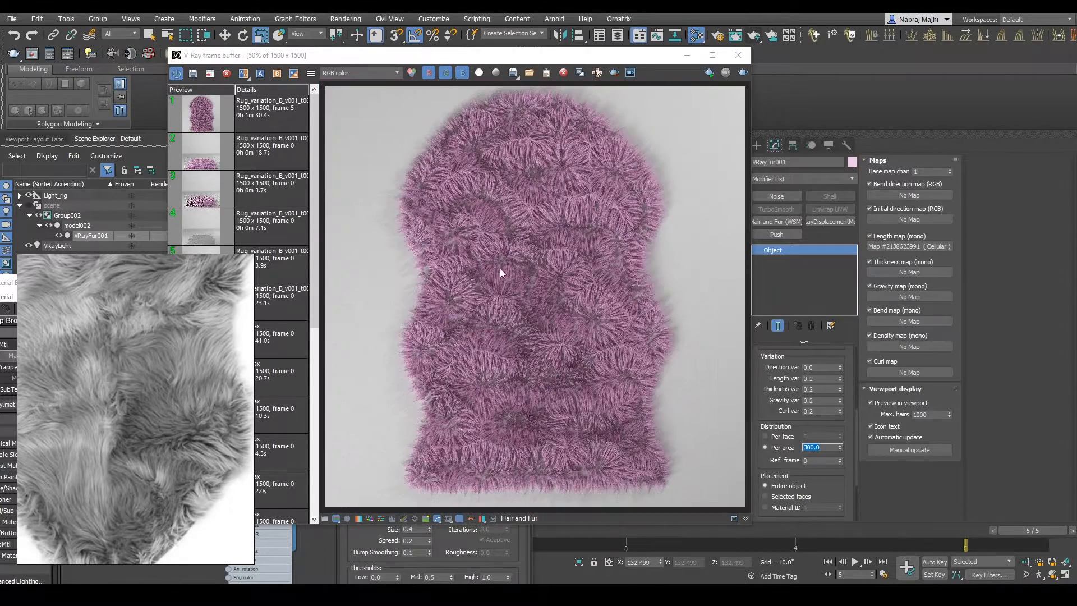
Step: Render a region over the rug's left edge in close-up to test the denser fur
scroll(422, 272, "up", 2)
left_click(352, 201)
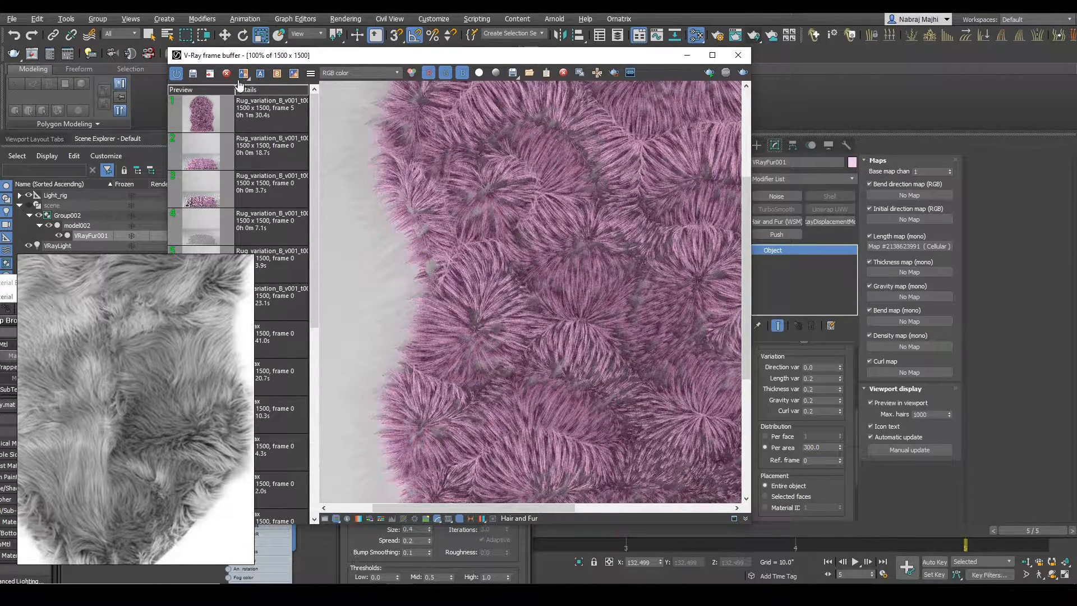
left_click(615, 73)
left_click_drag(354, 206, 641, 442)
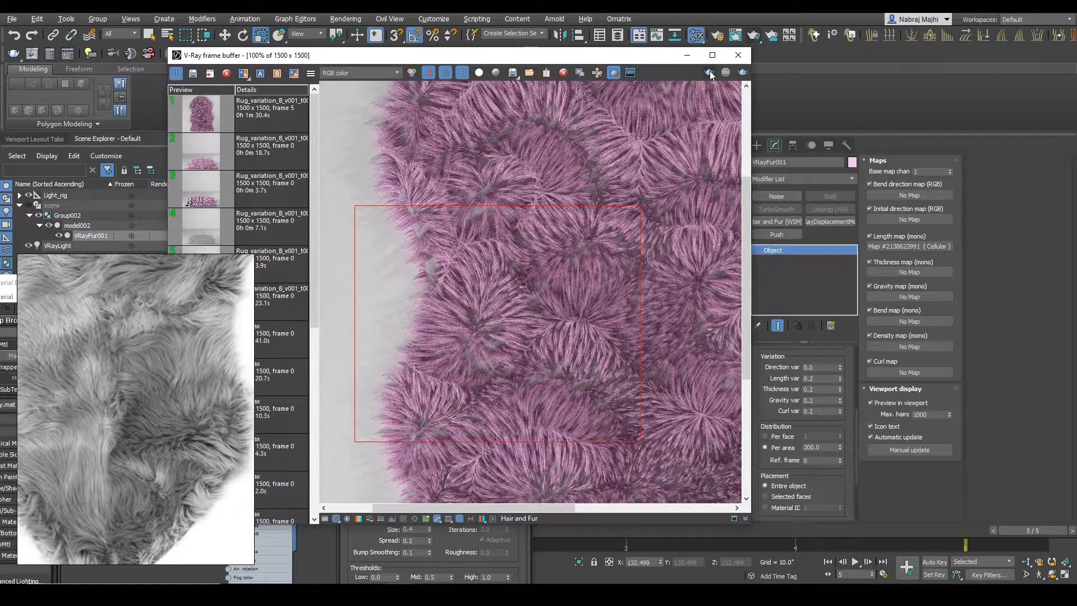
left_click(709, 73)
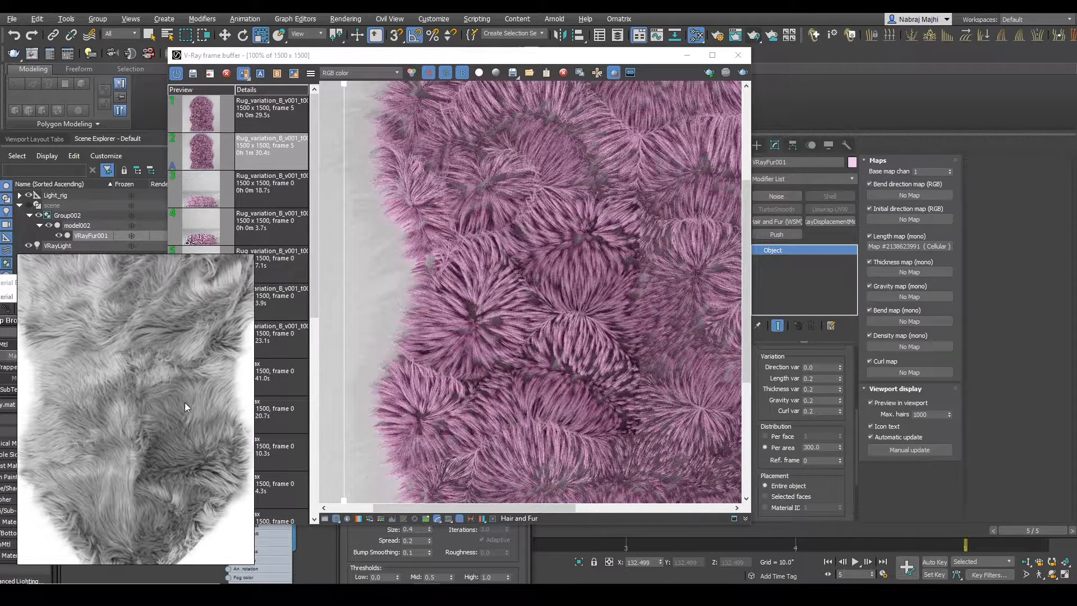
Step: Compare the strand flow and outer edge of the sheepskin reference photo with the rendered fur clumps
scroll(190, 409, "up", 2)
middle_click_drag(191, 410, 175, 398)
middle_click_drag(124, 363, 186, 384)
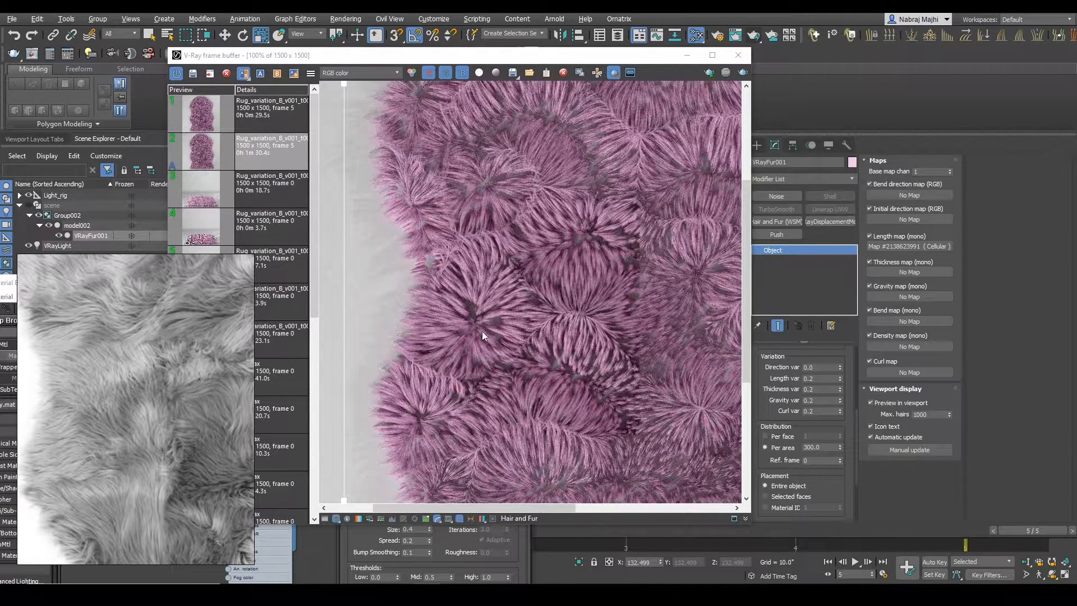
middle_click_drag(485, 319, 493, 327)
middle_click_drag(180, 432, 135, 399)
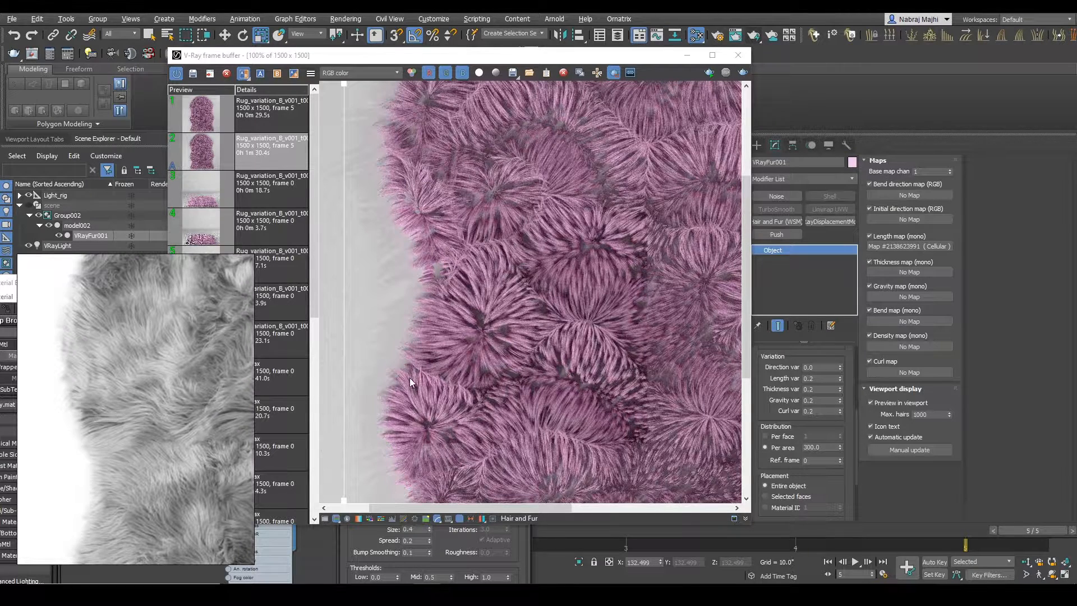
Step: Select VRayFur001 and bring the material editor forward with the Cellular length map's parameters in view
left_click(77, 226)
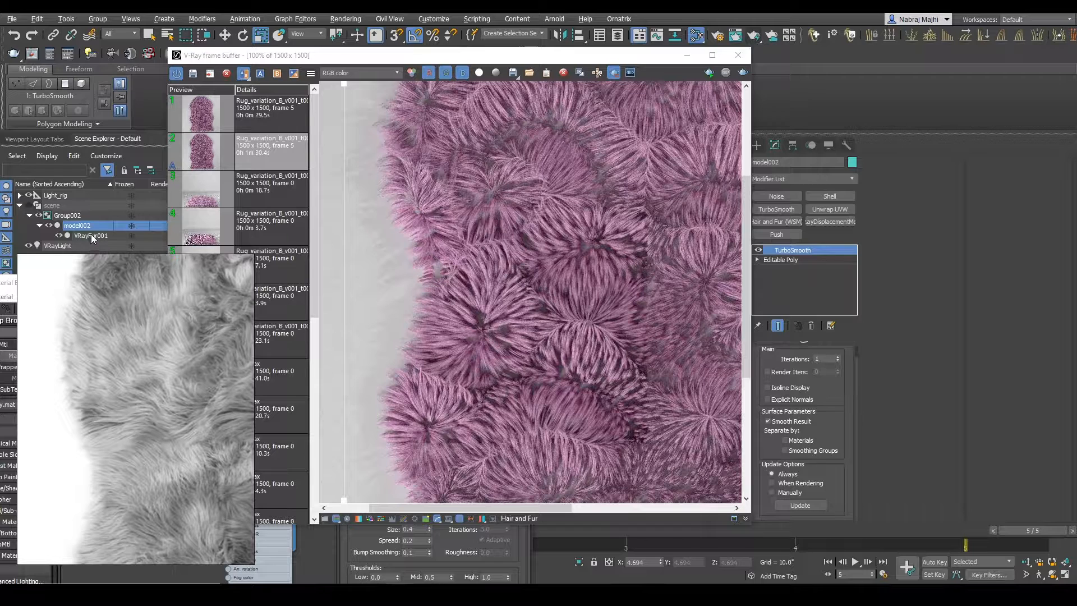
left_click(91, 235)
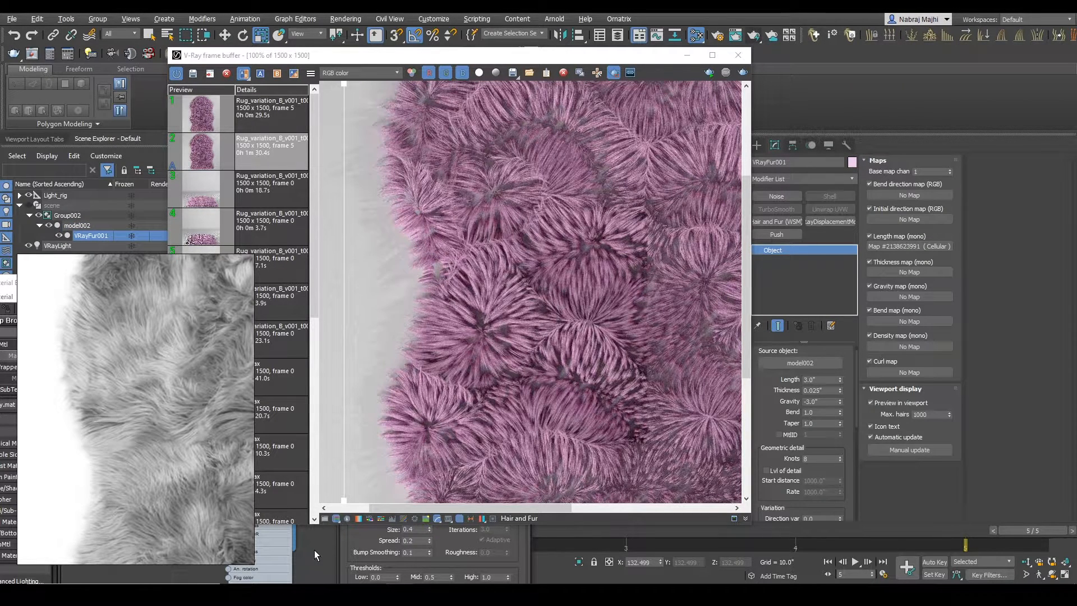
left_click(314, 550)
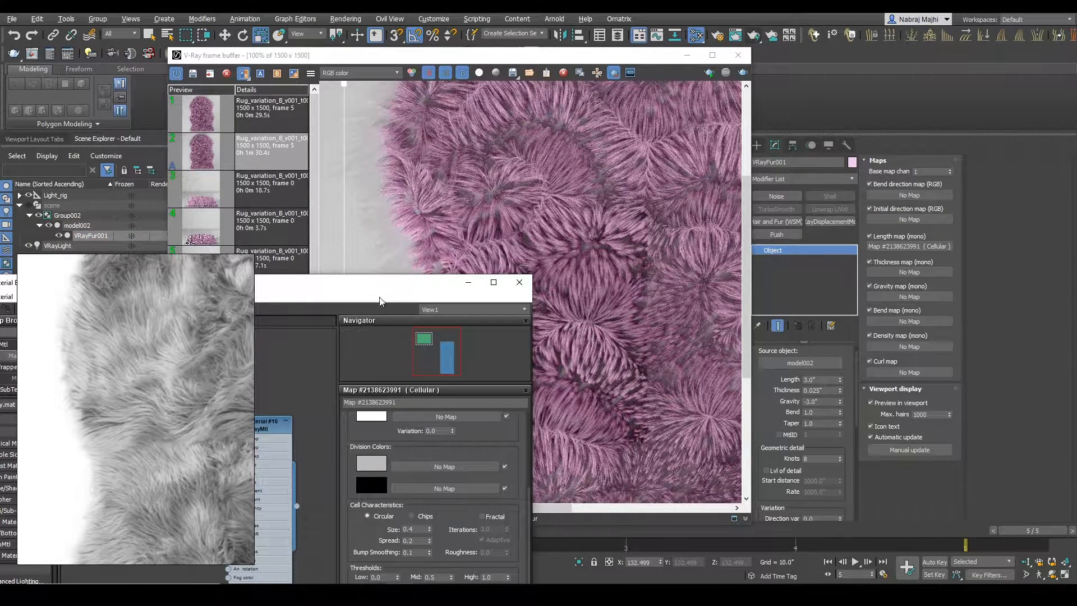
left_click(375, 465)
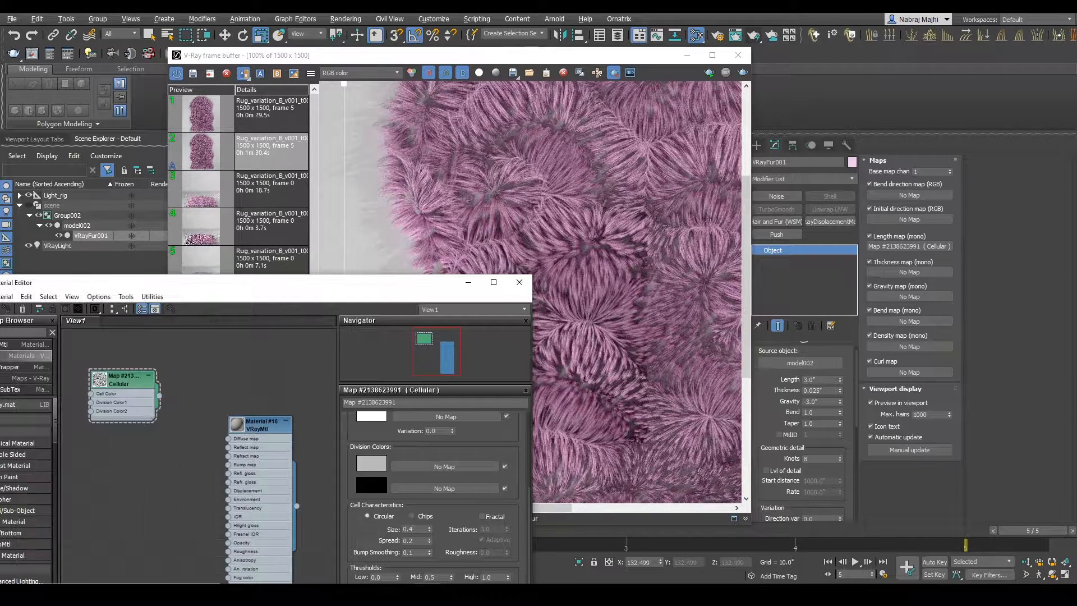
left_click_drag(353, 288, 331, 219)
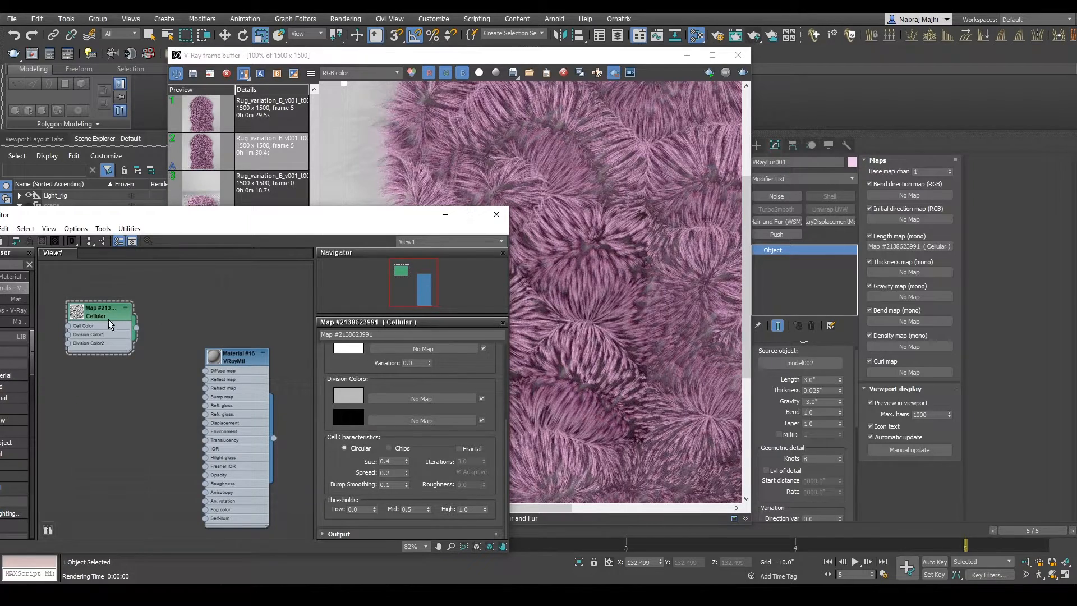
left_click_drag(108, 318, 126, 318)
left_click_drag(210, 222, 215, 272)
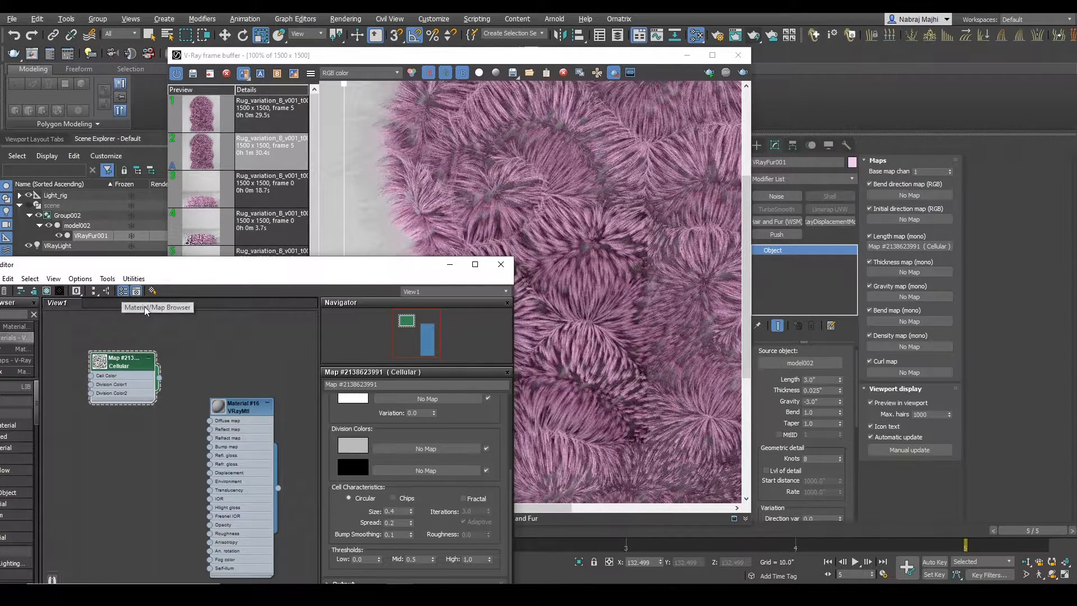
Step: Select model002, bring the Cellular map's cell characteristics fully into view and set the cell size to 0.3
left_click(79, 225)
right_click(251, 419)
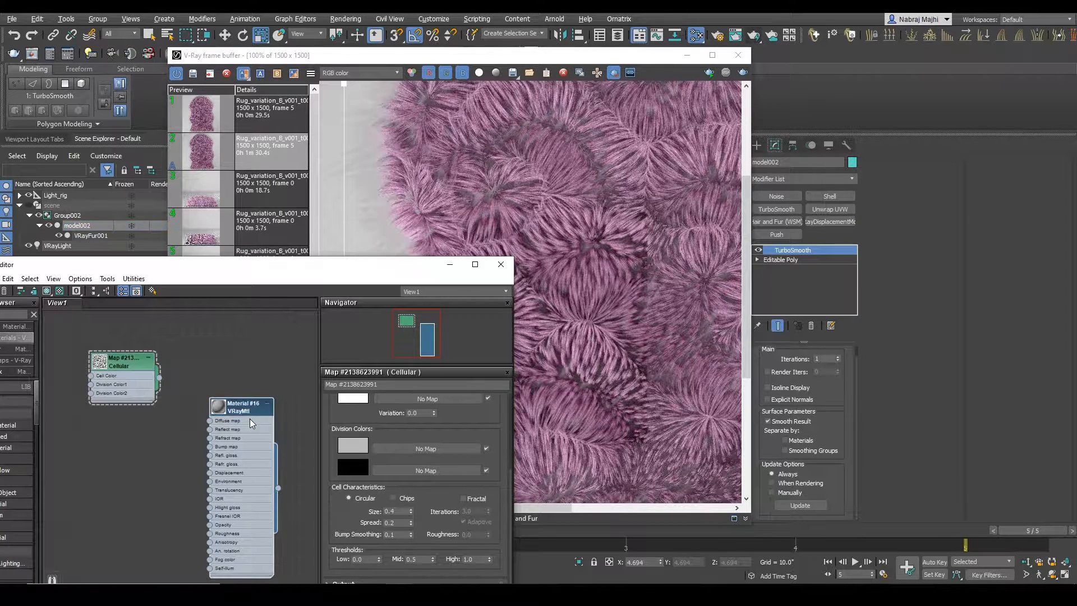
left_click(283, 148)
mouse_move(259, 267)
left_mouse_down()
mouse_move(255, 331)
mouse_move(259, 271)
mouse_move(255, 285)
left_mouse_up()
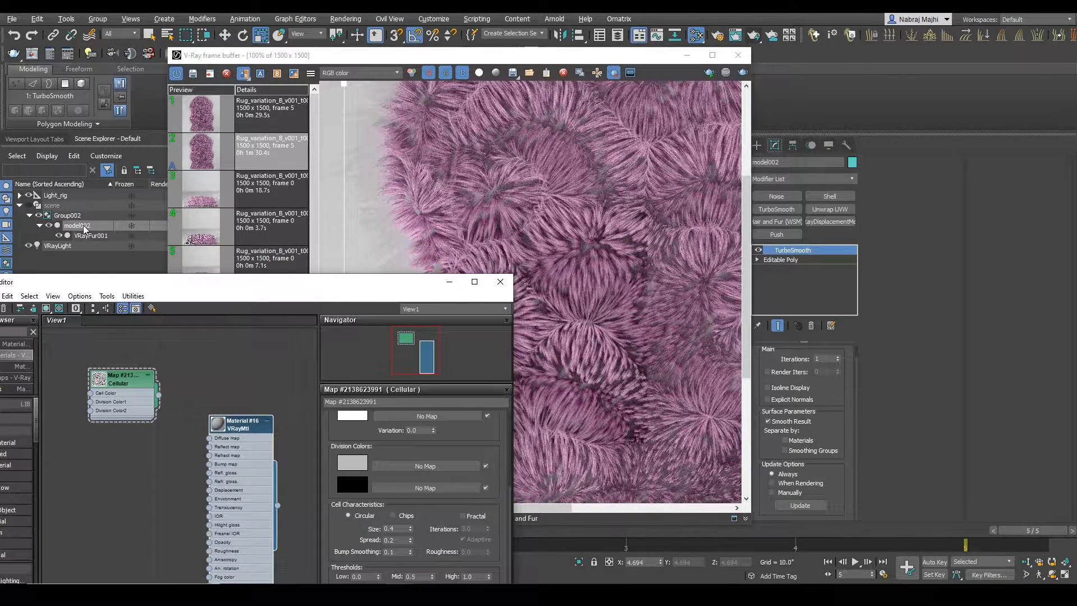
left_click_drag(241, 441, 231, 367)
left_click_drag(135, 401, 125, 383)
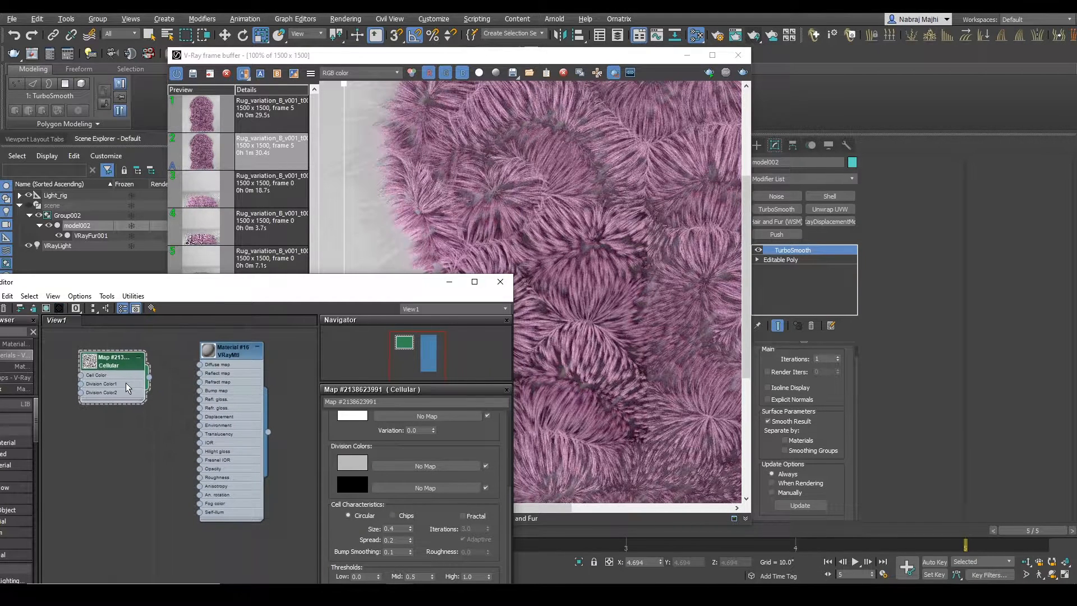
left_click_drag(253, 283, 253, 153)
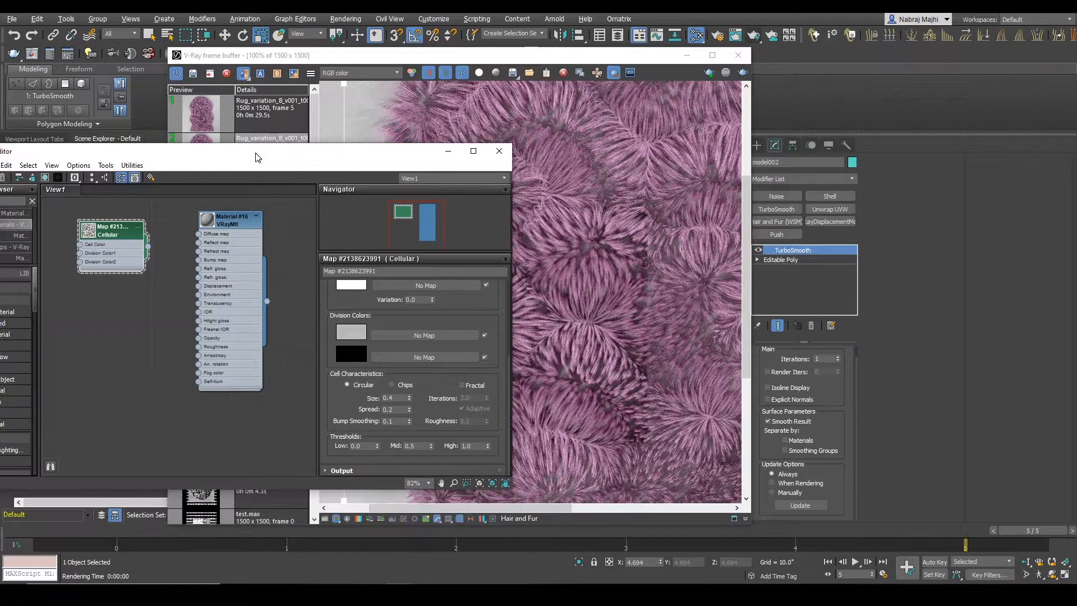
double_click(396, 399)
type("0.3")
key("Return")
Step: Render the region again and compare it with the previous render by sliding the A/B divider across the fur
left_click_drag(480, 55, 703, 49)
left_click(966, 67)
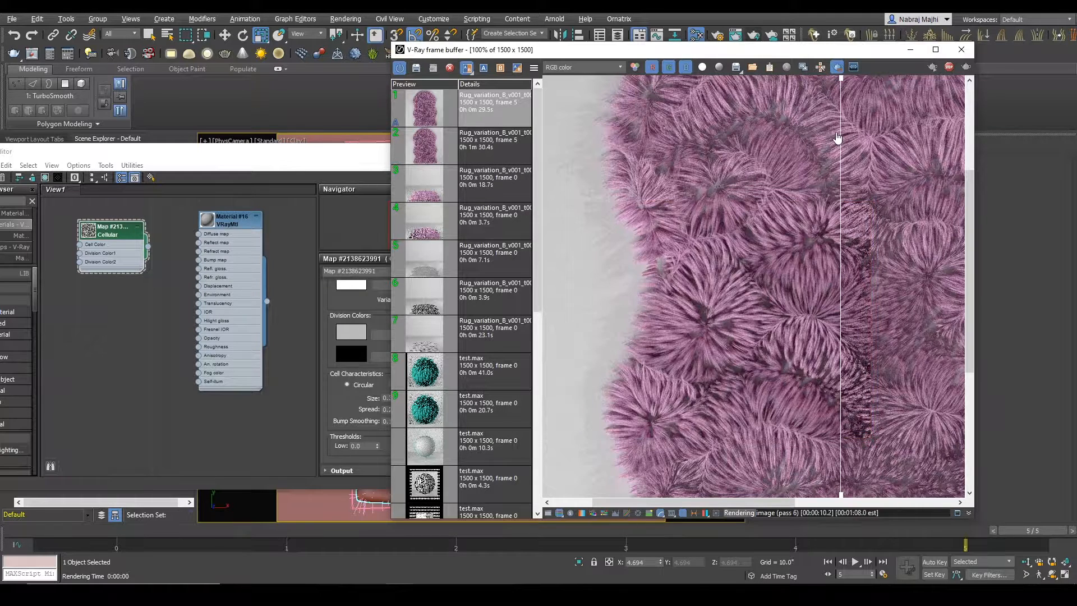
left_click_drag(837, 138, 798, 139)
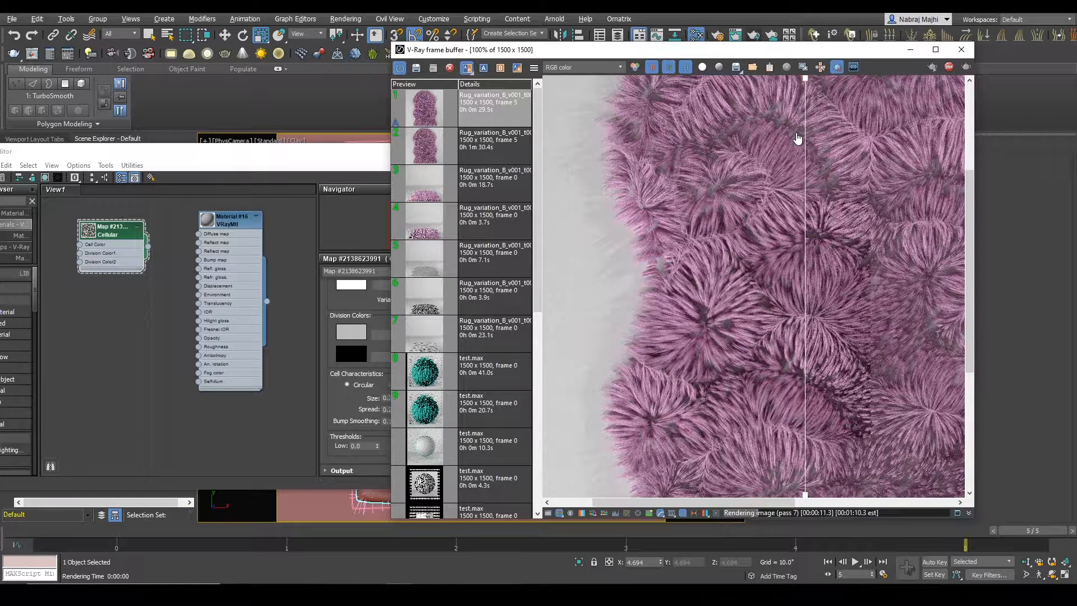
left_click_drag(798, 138, 587, 256)
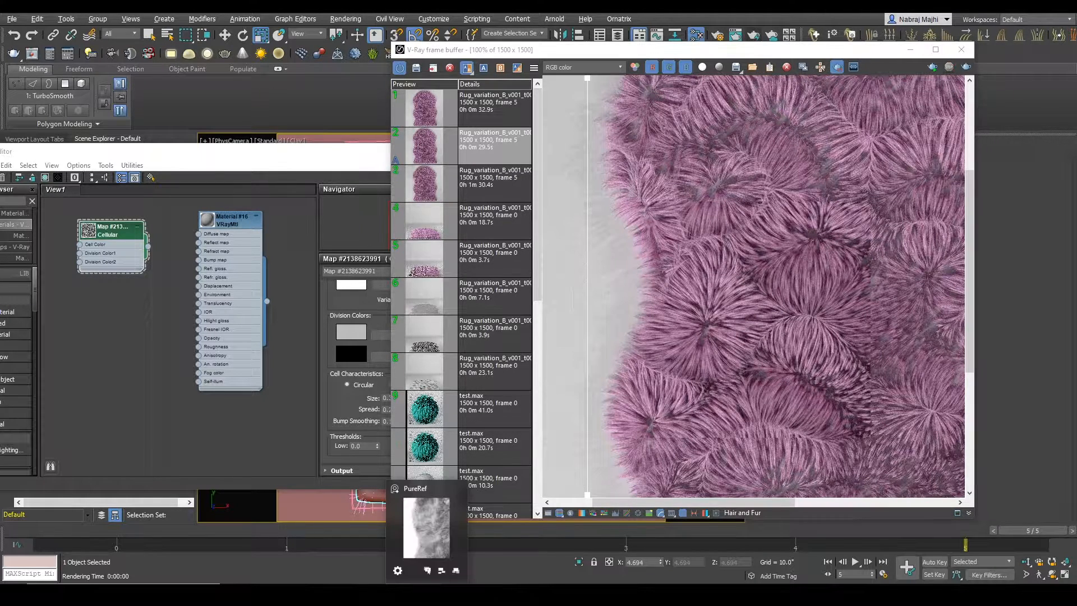
Step: Review the whole sheepskin in the reference photo, and clear the workspace to show VRayFur001's settings beside the material editor
scroll(169, 416, "down", 5)
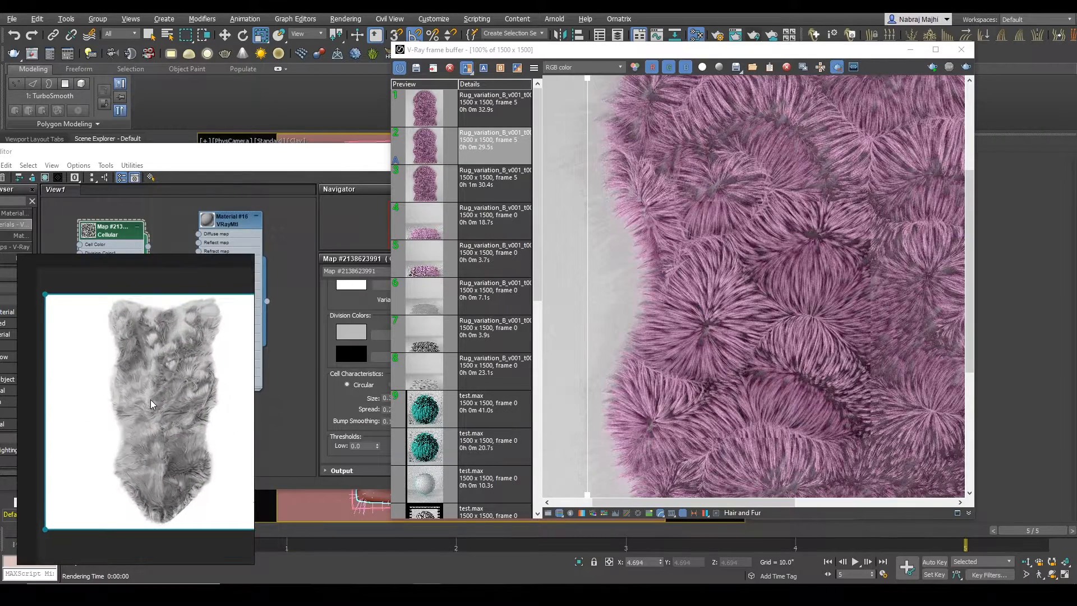
right_click_drag(180, 402, 298, 348)
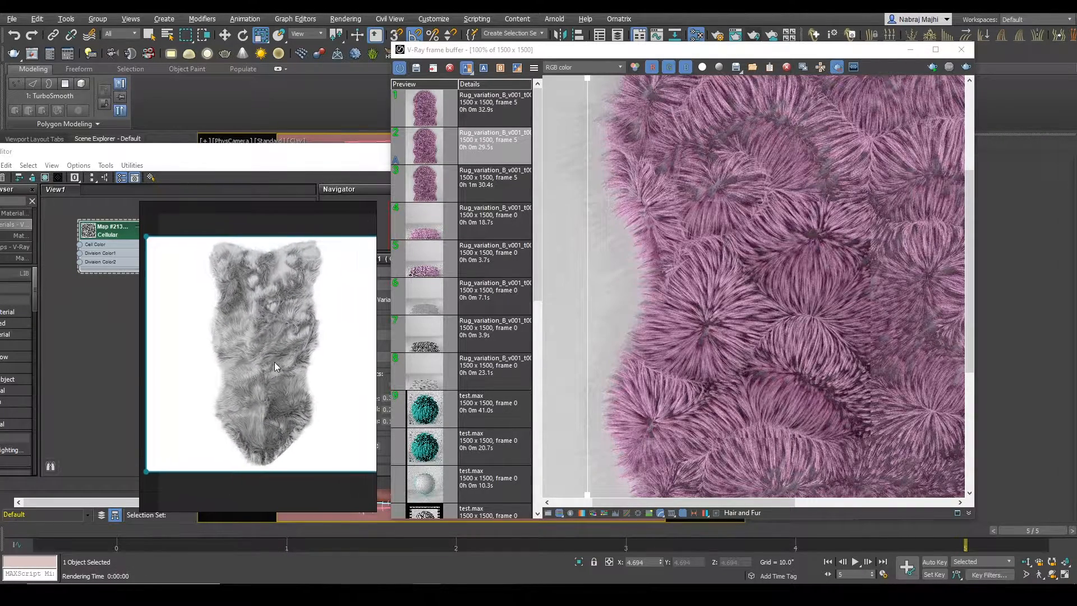
left_click(910, 50)
left_click_drag(313, 153, 320, 250)
left_click(103, 235)
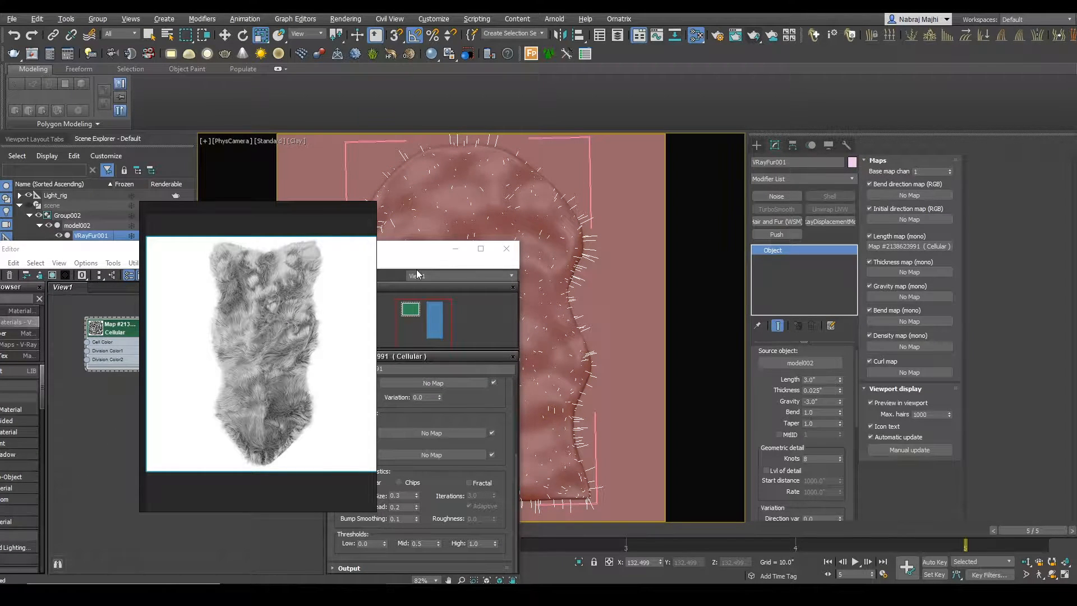
left_click_drag(99, 245, 184, 151)
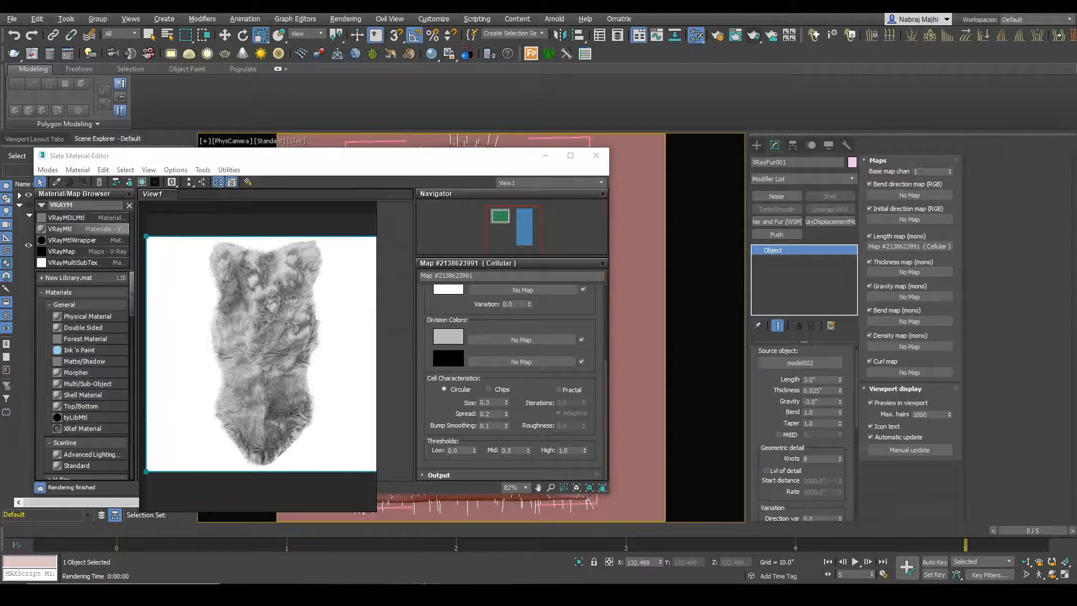
key("ctrl+m")
Step: Add a Bitmap map to the material graph, loading the multicoloured image from E:\Tutorial\maps
double_click(83, 206)
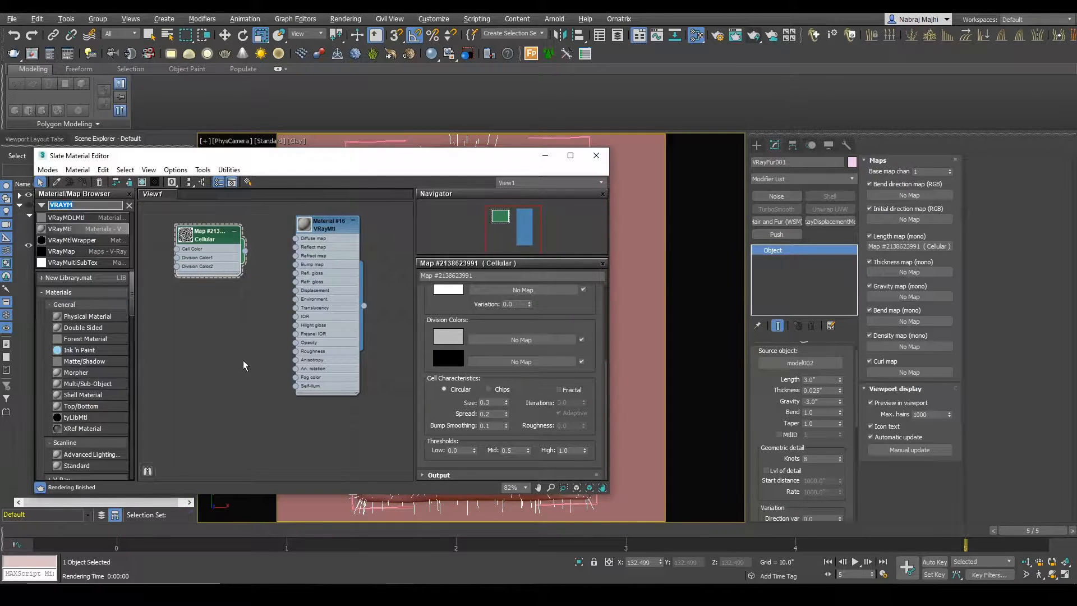
type("BITM")
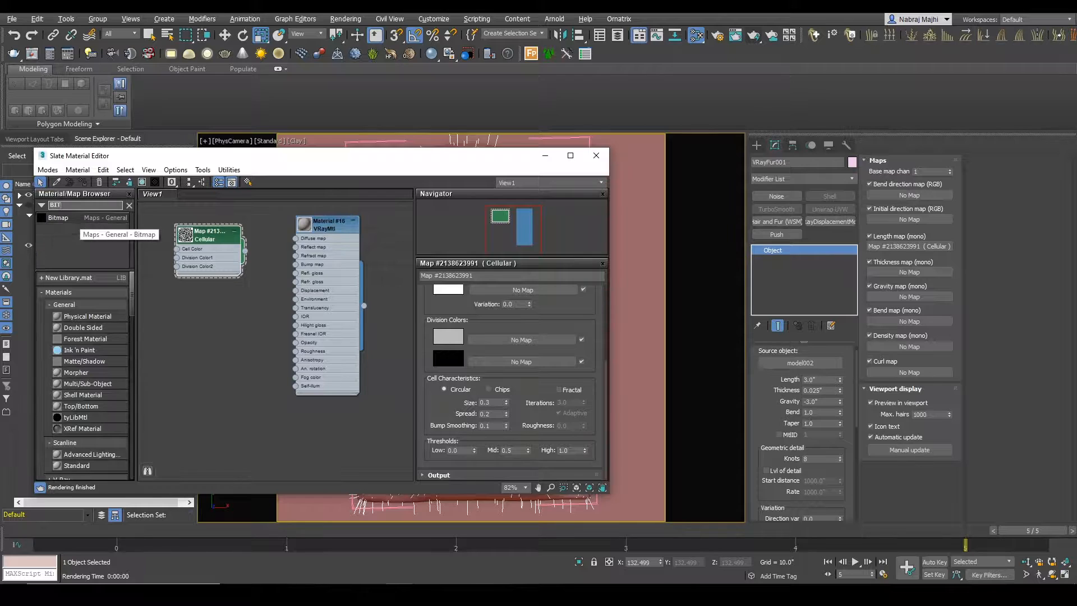
double_click(69, 218)
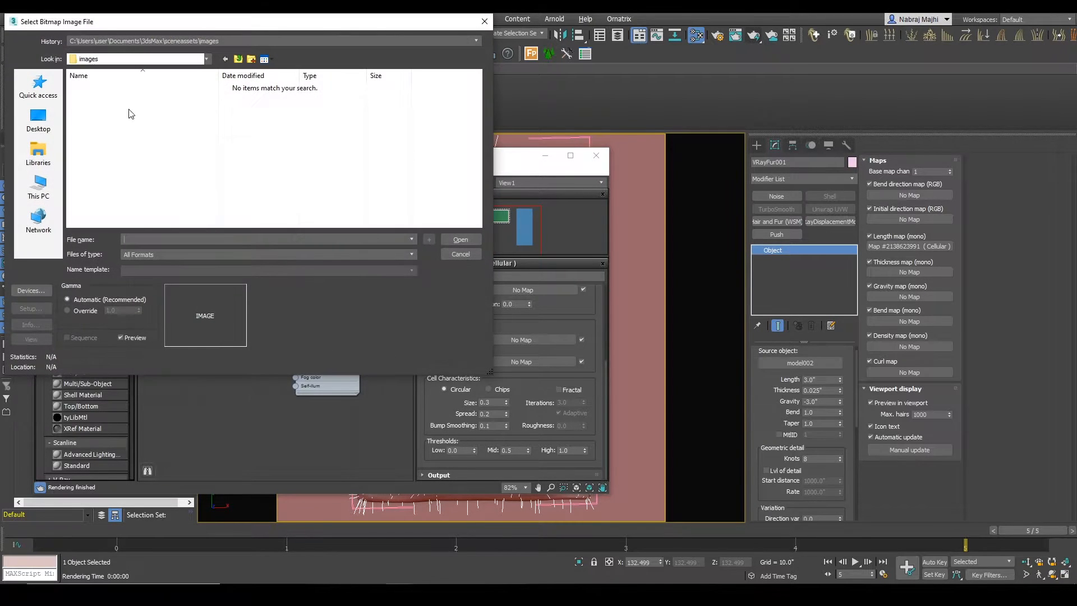
left_click(213, 44)
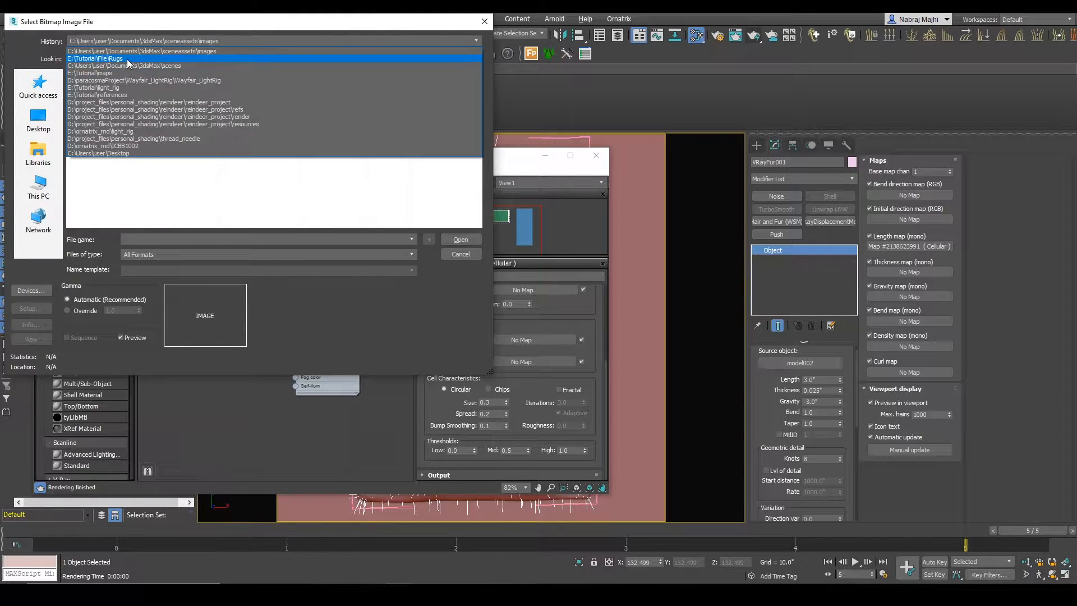
left_click(120, 74)
double_click(104, 114)
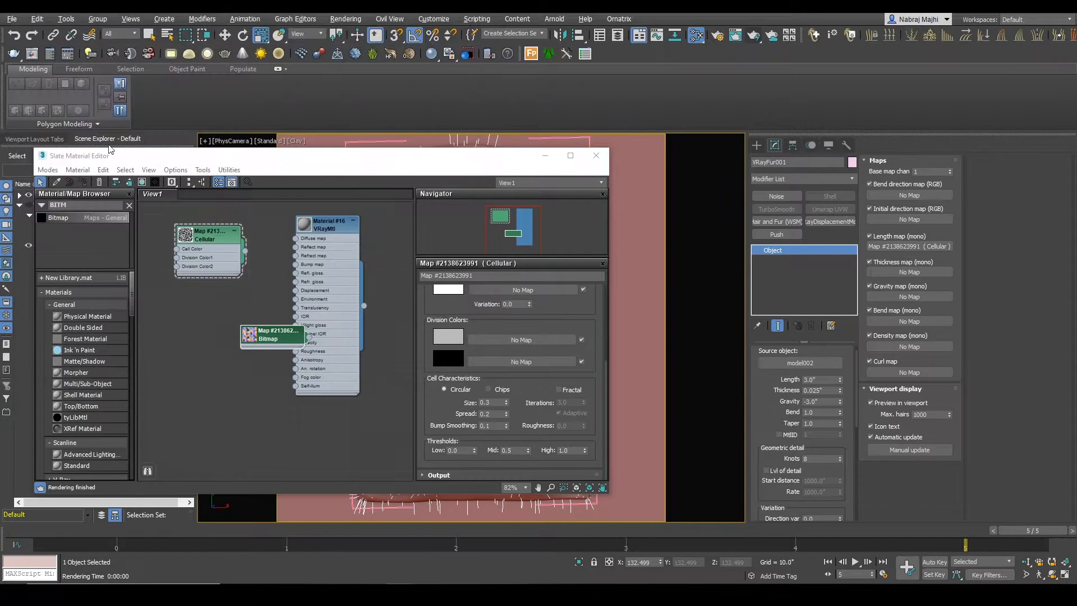
Step: Place the new Bitmap node below the Cellular map, clear of the material, and enlarge its preview
left_click_drag(265, 337, 174, 328)
middle_click_drag(206, 351, 257, 344)
scroll(241, 336, "up", 2)
left_click_drag(240, 332, 193, 287)
double_click(176, 297)
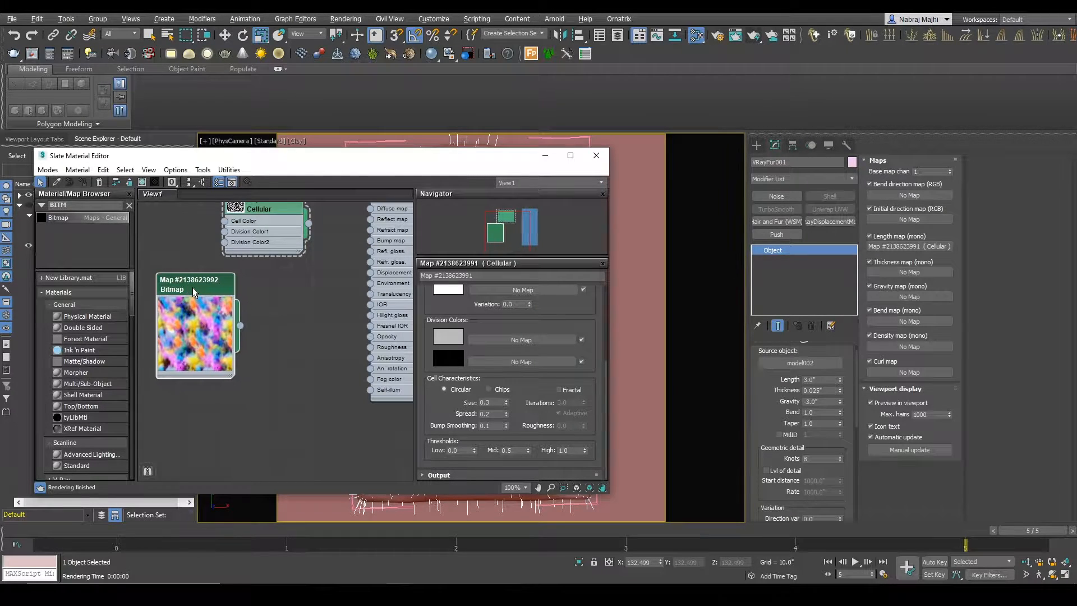
Step: Switch the viewport to Default Shading and connect the Bitmap map to Material #16's Diffuse map
left_click(232, 304)
left_click_drag(380, 162, 340, 255)
left_click(297, 141)
left_click(325, 152)
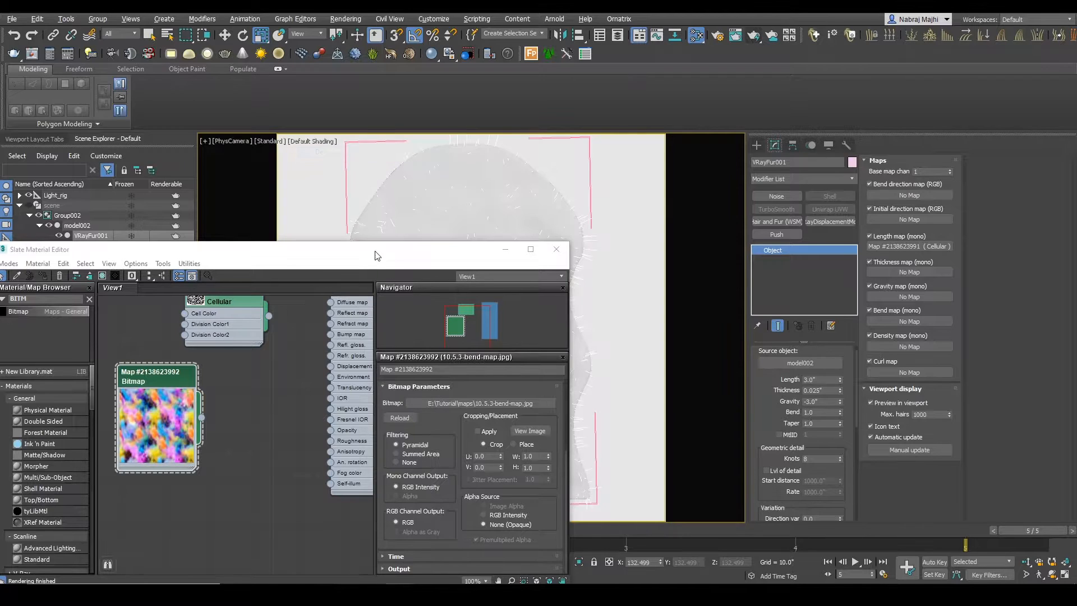
left_click_drag(376, 255, 352, 327)
scroll(275, 474, "down", 2)
middle_click_drag(275, 474, 250, 474)
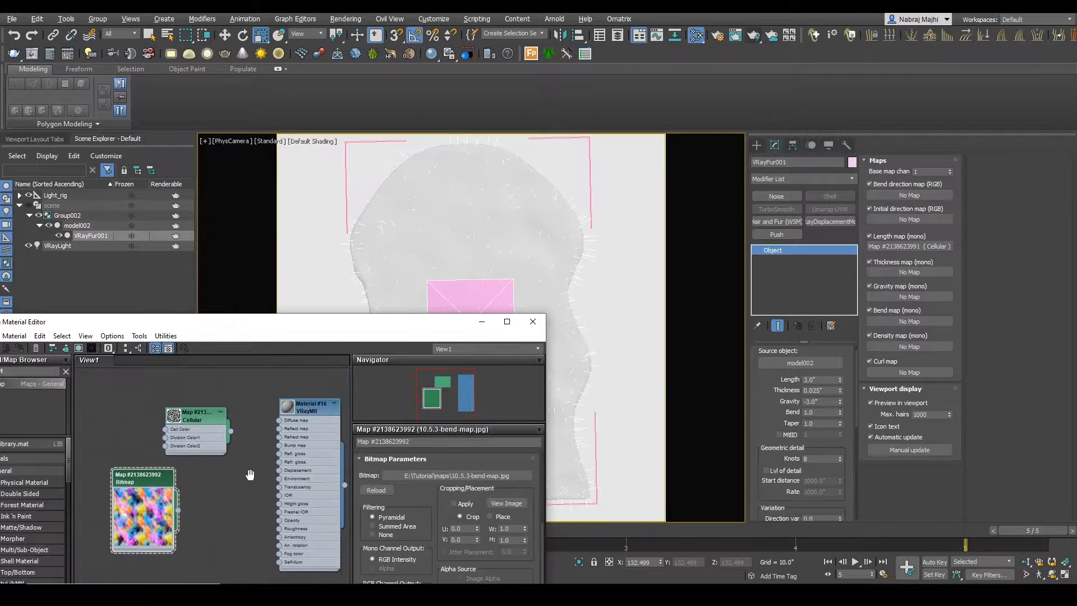
left_click_drag(278, 429, 278, 420)
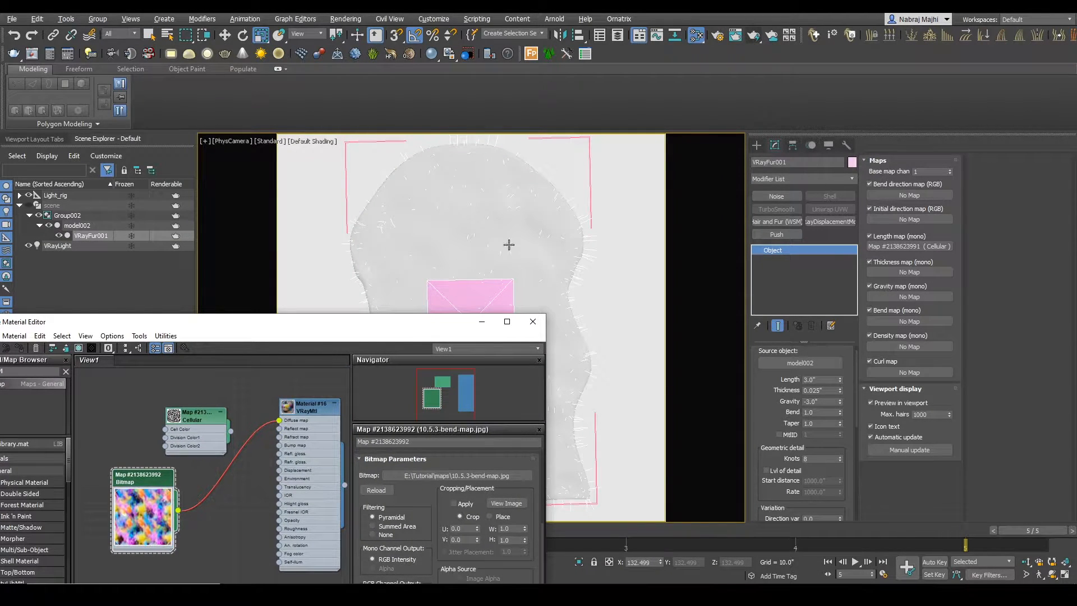
Step: Show Material #16's shaded map in the viewport and assign the material to model002
left_click(302, 431)
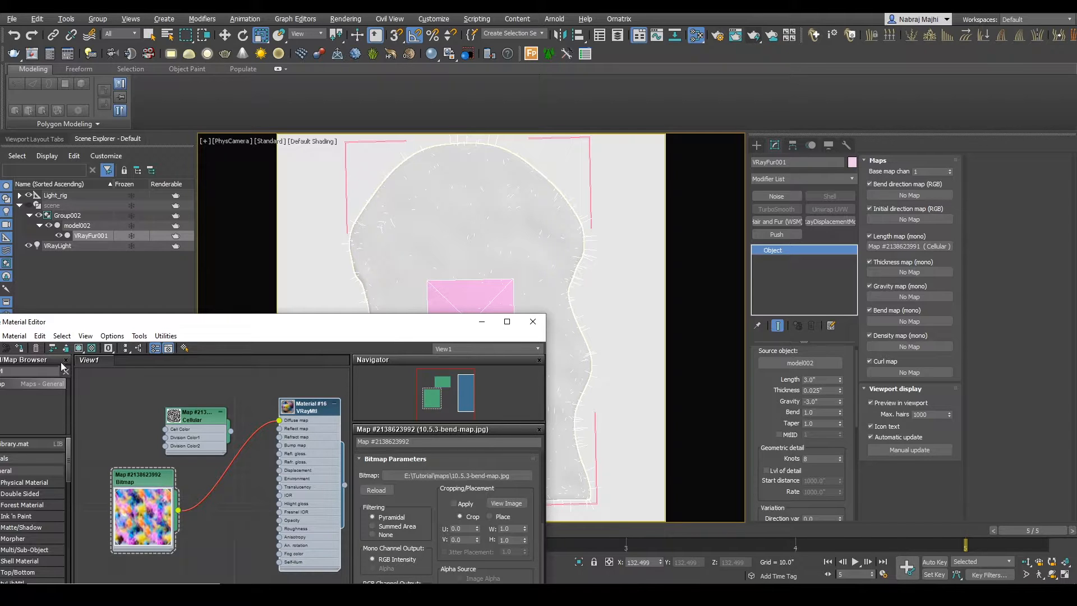
left_click(82, 350)
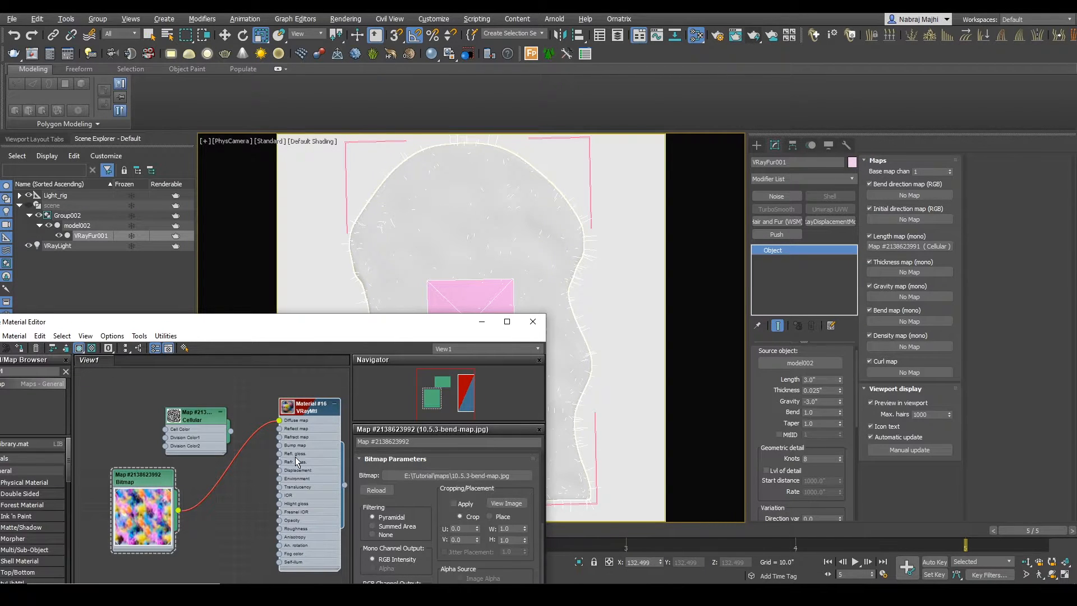
left_click(77, 225)
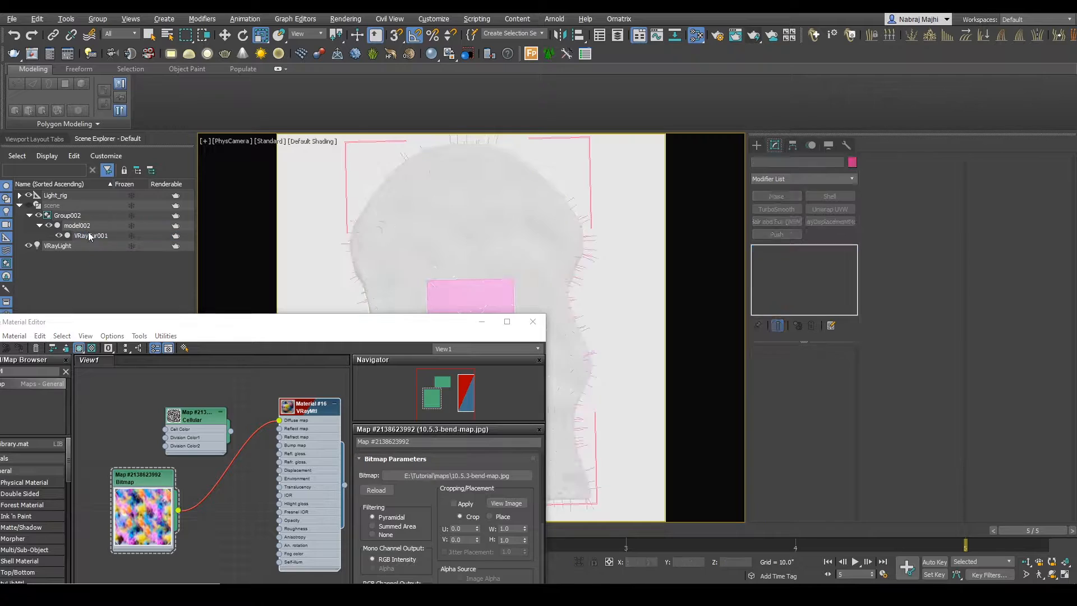
right_click(322, 458)
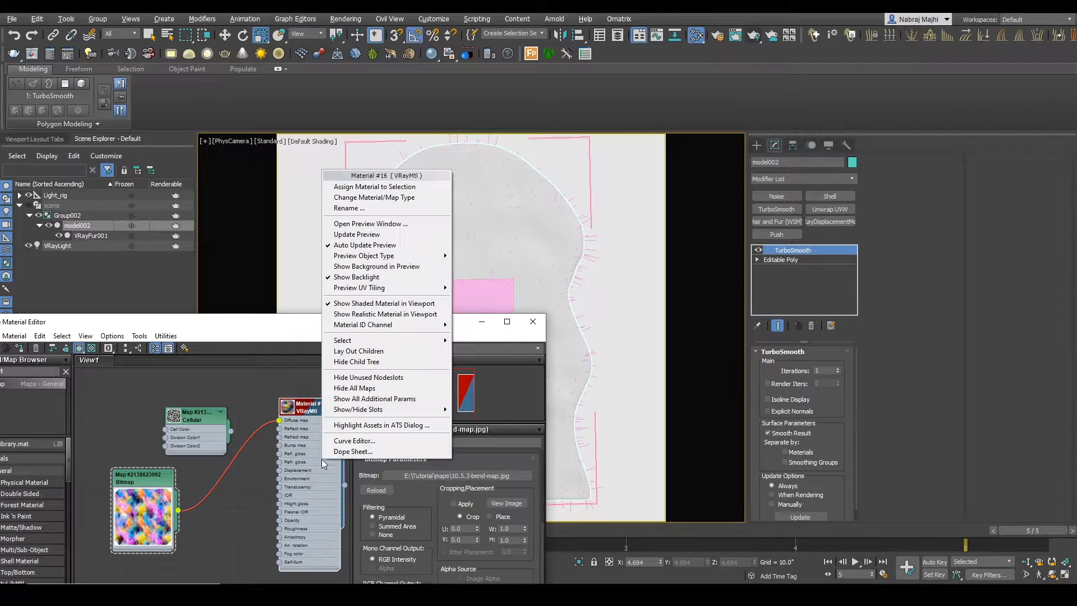
left_click(367, 187)
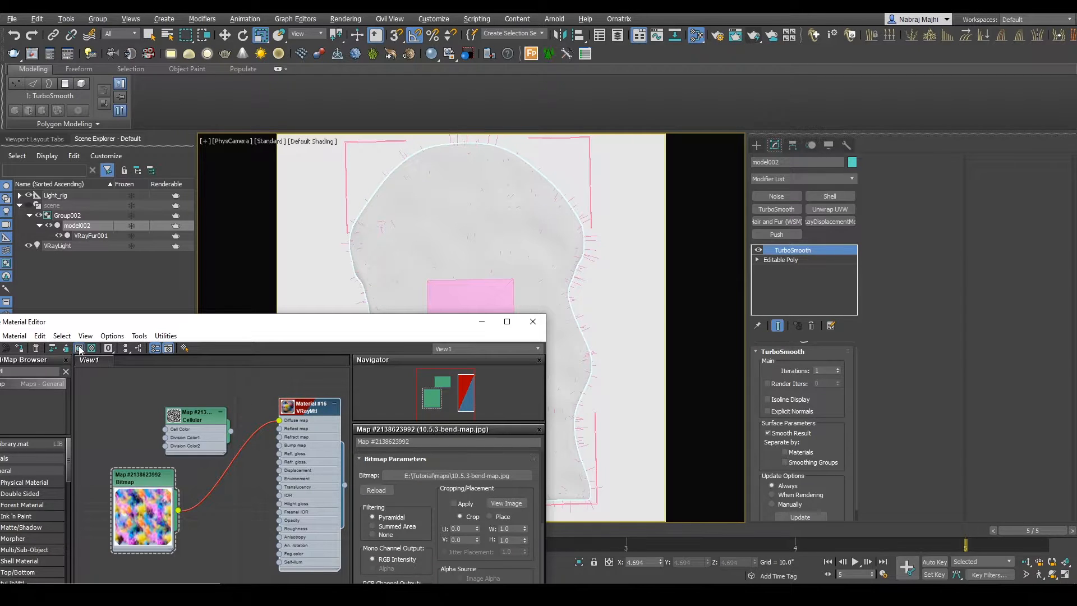
Step: Clear space around the material editor and render the region to check the bitmap's scale on the rug surface
left_click(180, 228)
left_click_drag(306, 321, 342, 170)
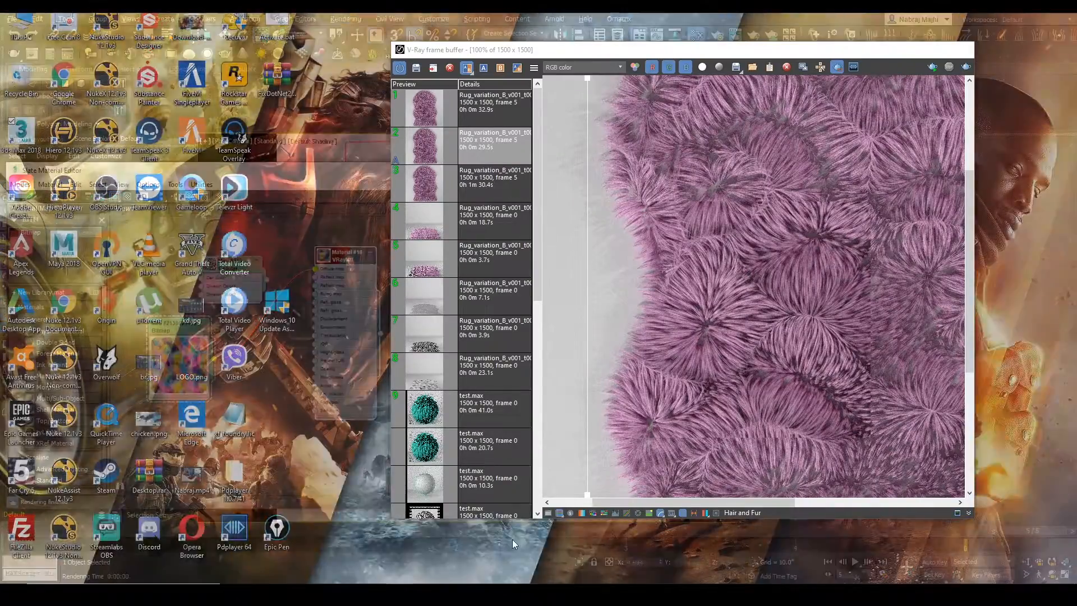
left_click(513, 540)
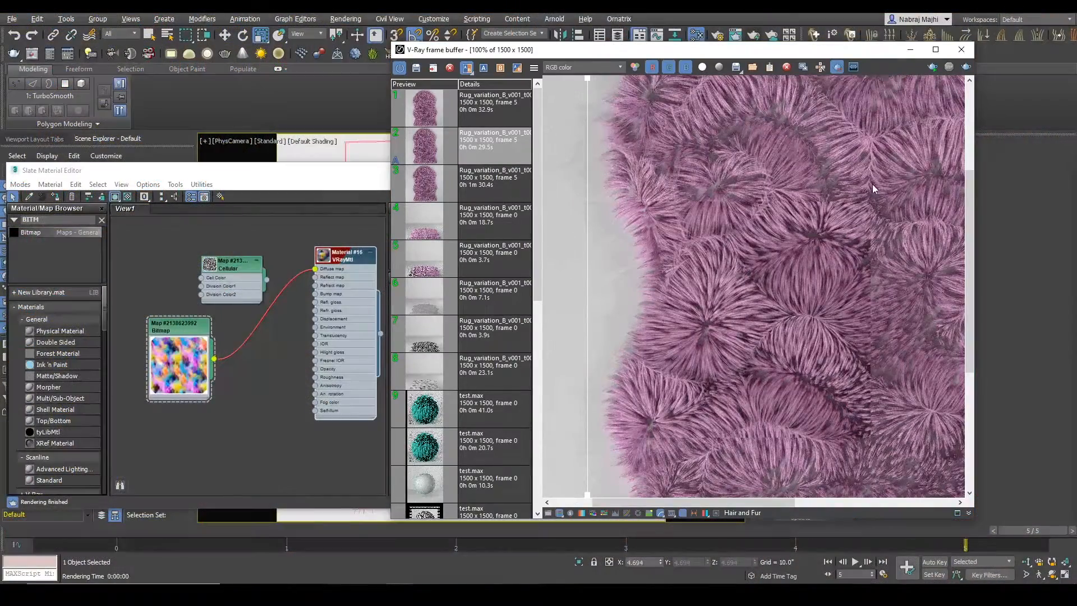
left_click(933, 68)
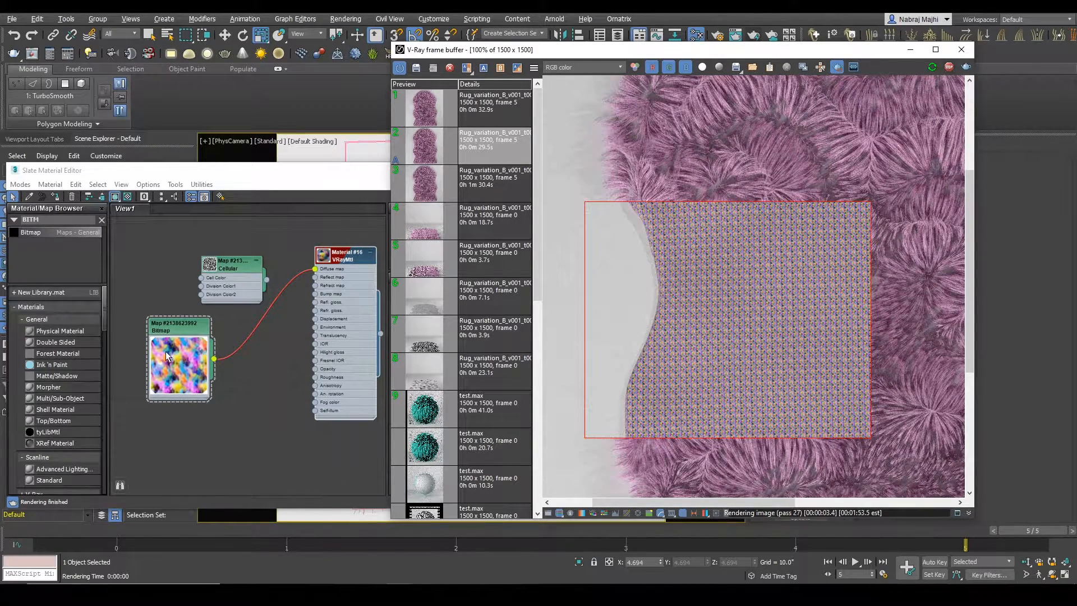
Step: Set the Bitmap map's U and V tiling to 10 and enable Use Real-World Scale
double_click(187, 327)
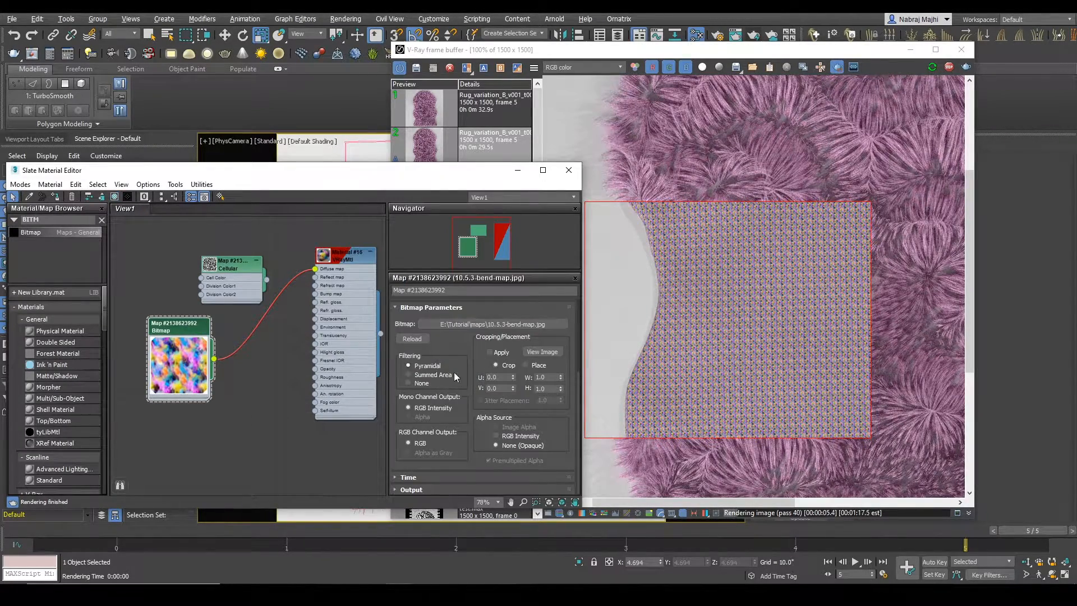
scroll(447, 361, "up", 4)
double_click(470, 360)
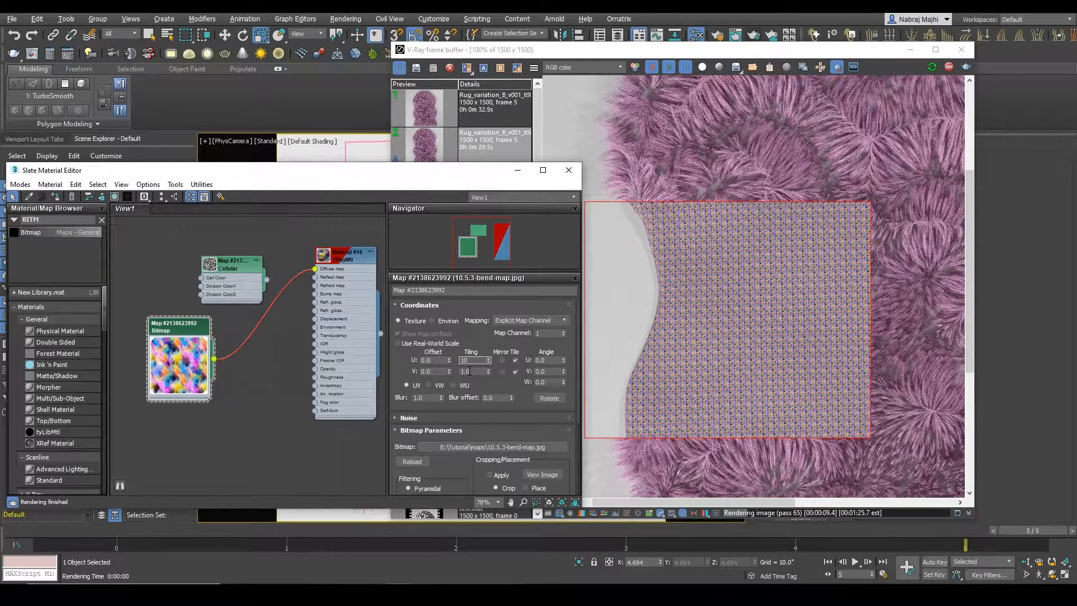
double_click(470, 371)
type("10")
key("Return")
left_click(398, 343)
Step: Try real-world widths and heights of 10" and 20" for the Bitmap map in the live render
double_click(470, 360)
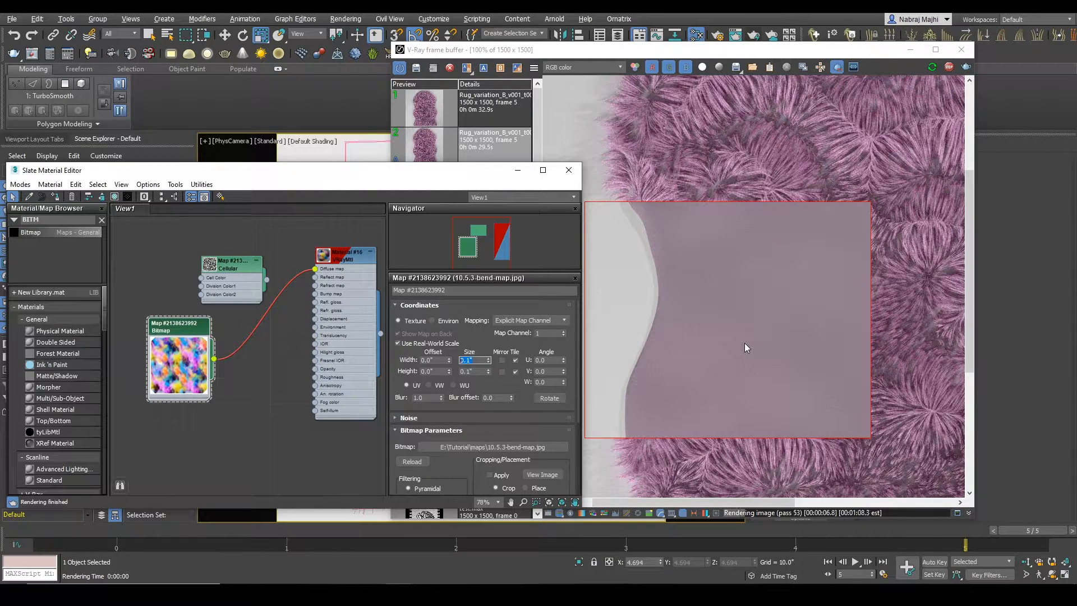
type("10")
key("Tab")
type("10")
key("Return")
left_click(475, 359)
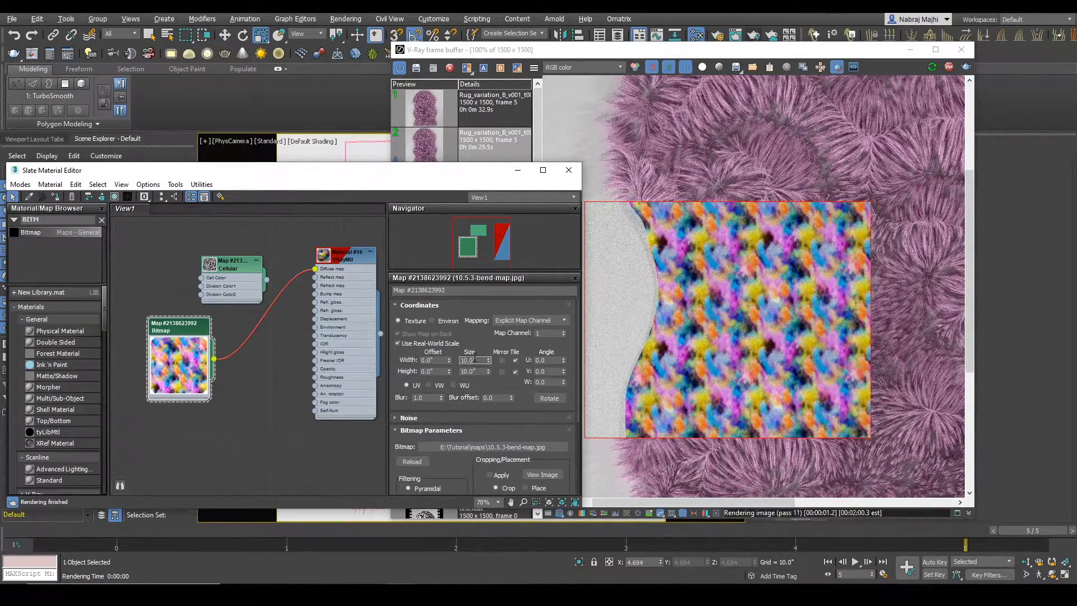
type("20")
key("Tab")
type("20")
key("Return")
Step: Set the Bitmap map's real-world width and height to 50"
left_click(471, 360)
type("50")
key("Tab")
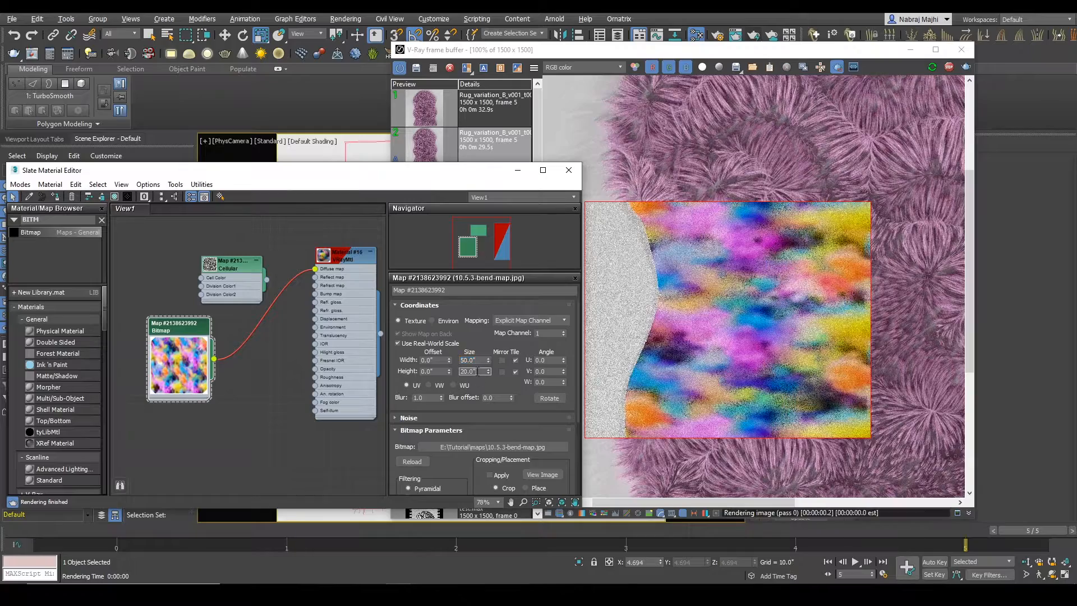
type("50")
key("Return")
Step: Extend the render region over the entire rug and inspect the bitmap pattern across its surface
scroll(761, 339, "down", 2)
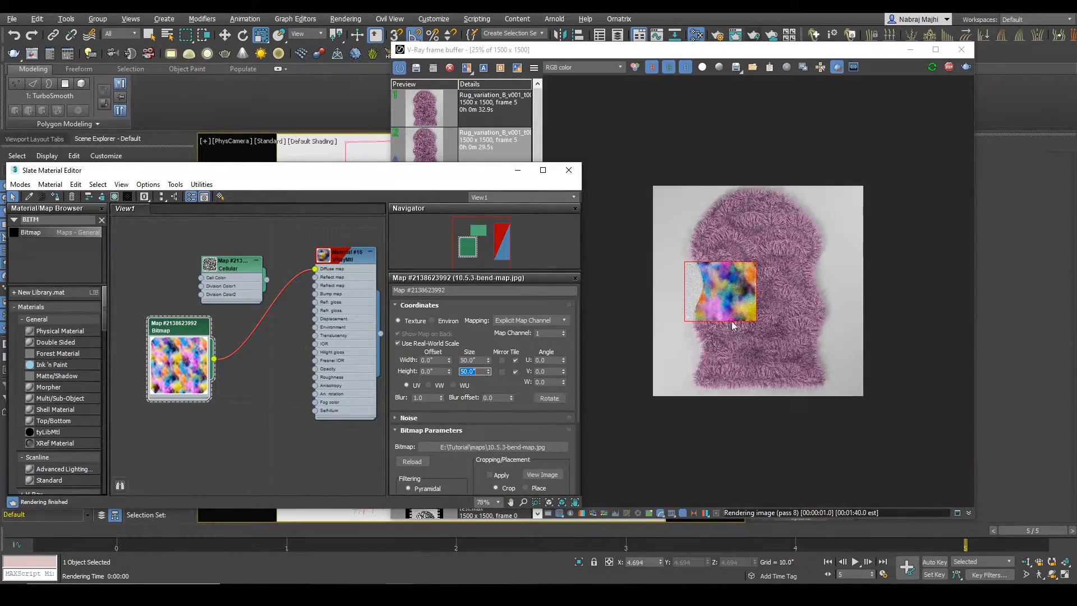
left_click_drag(680, 186, 829, 391)
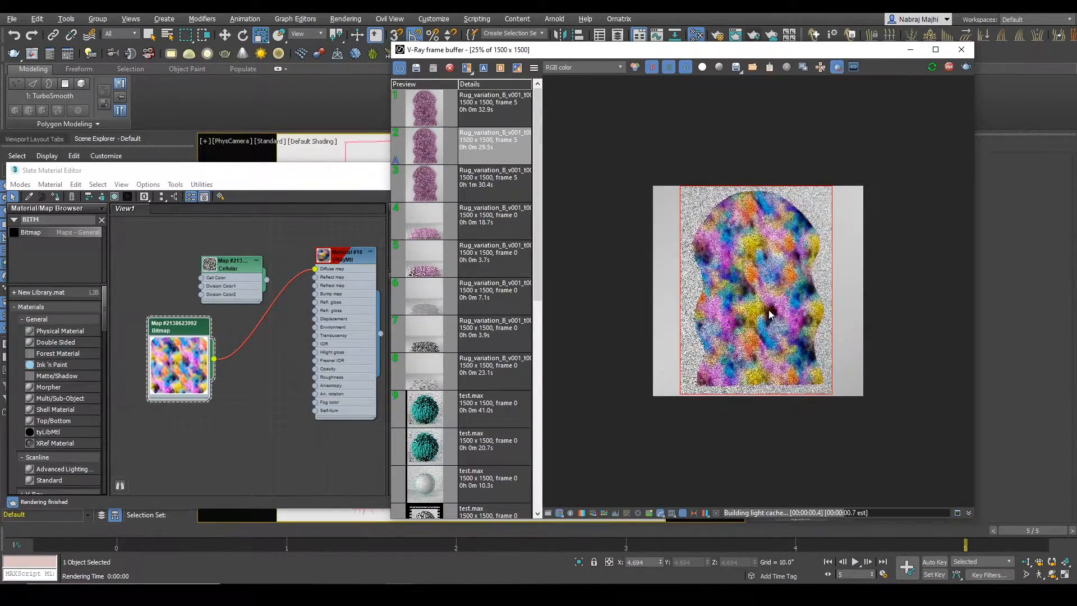
scroll(780, 325, "up", 1)
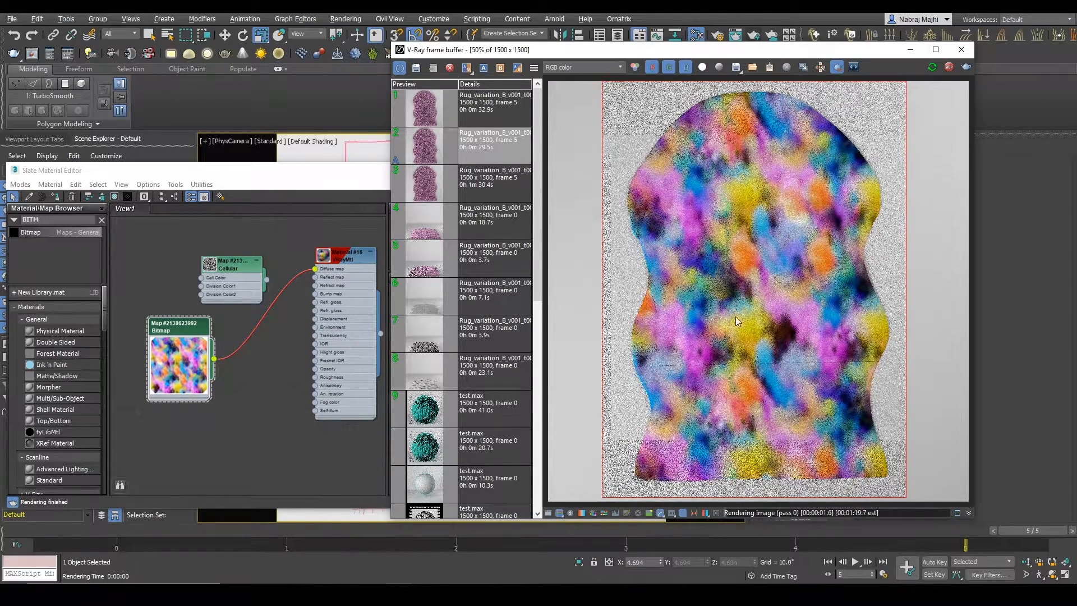
Step: Disconnect the Bitmap map from Material #16's Diffuse map
left_click_drag(771, 50, 681, 58)
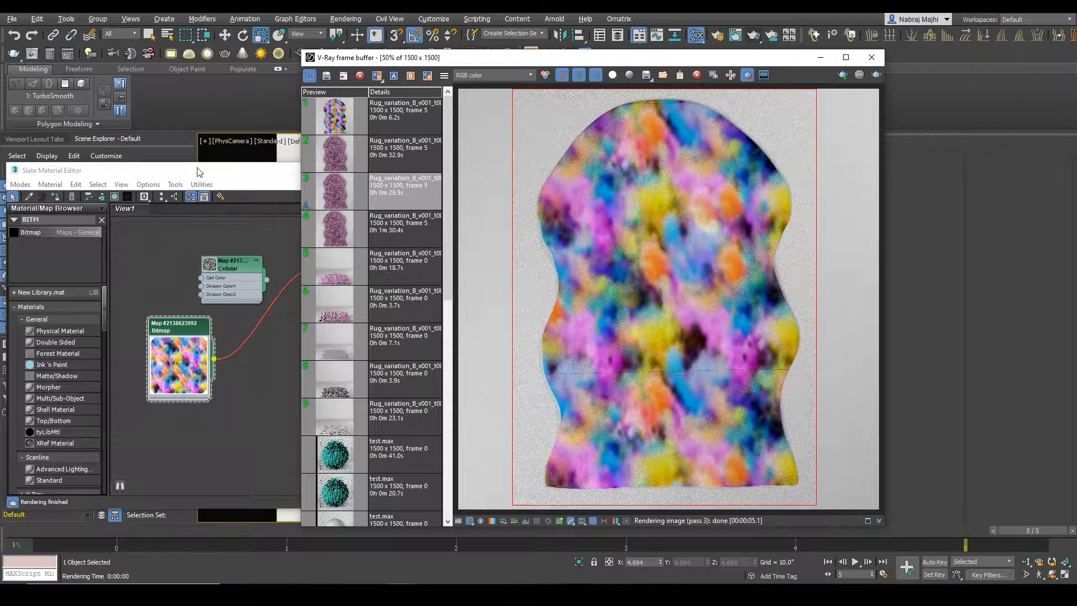
left_click_drag(198, 168, 193, 192)
left_click_drag(312, 294, 277, 338)
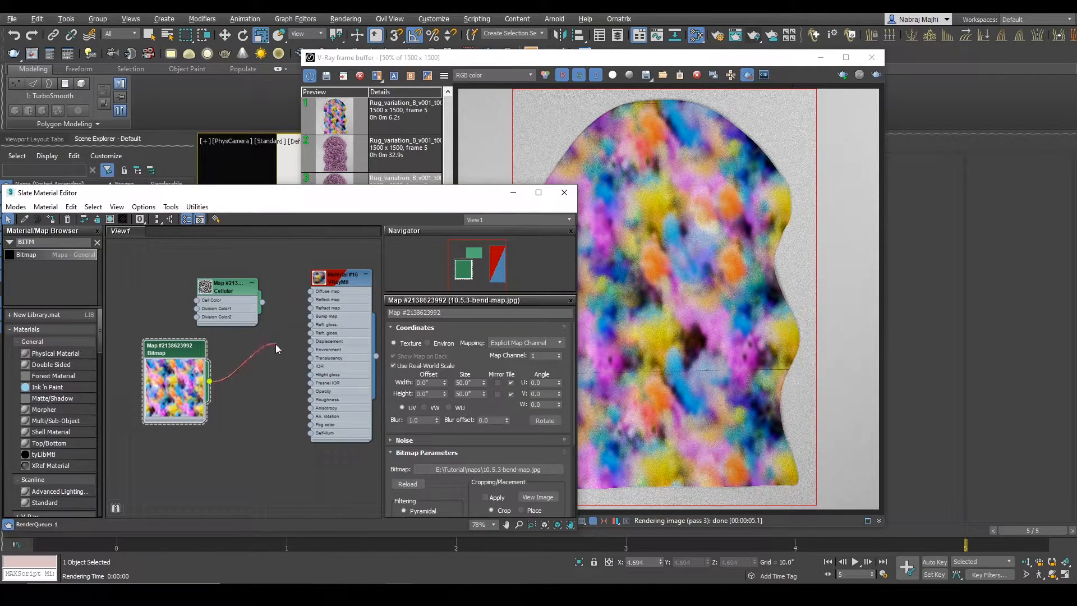
Step: Add a Color Correction map to the graph, feed the Bitmap into it, and enlarge its preview
left_click_drag(371, 202, 380, 233)
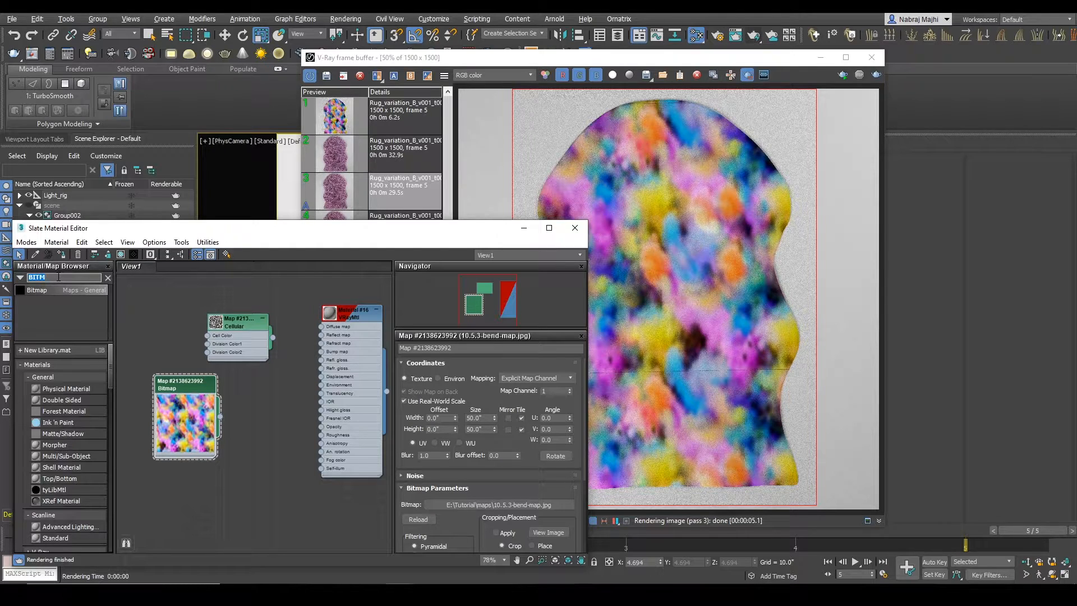
type("COLOR")
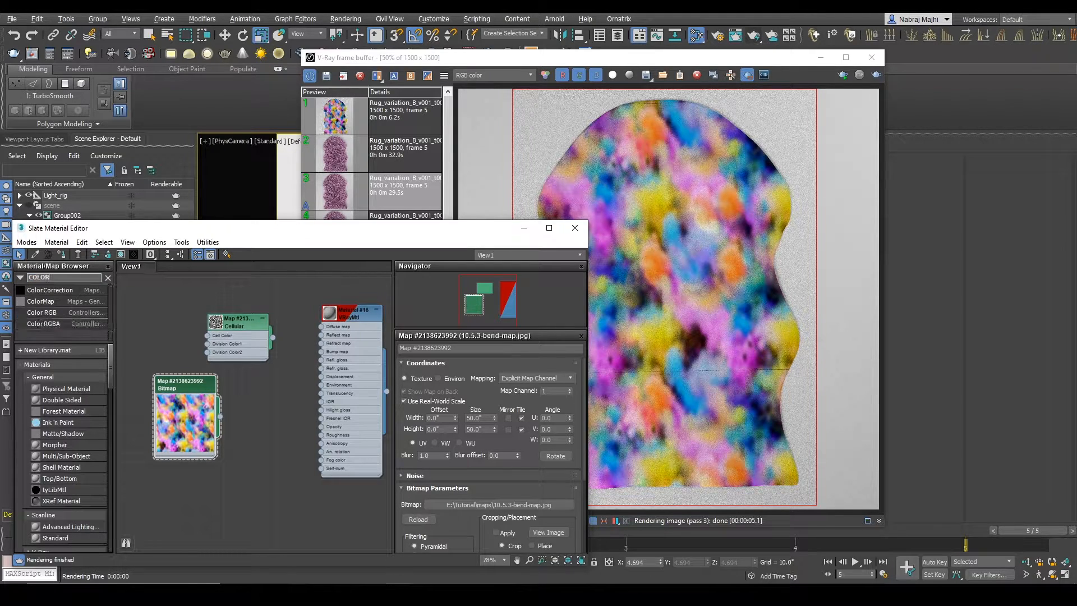
left_click_drag(38, 289, 231, 432)
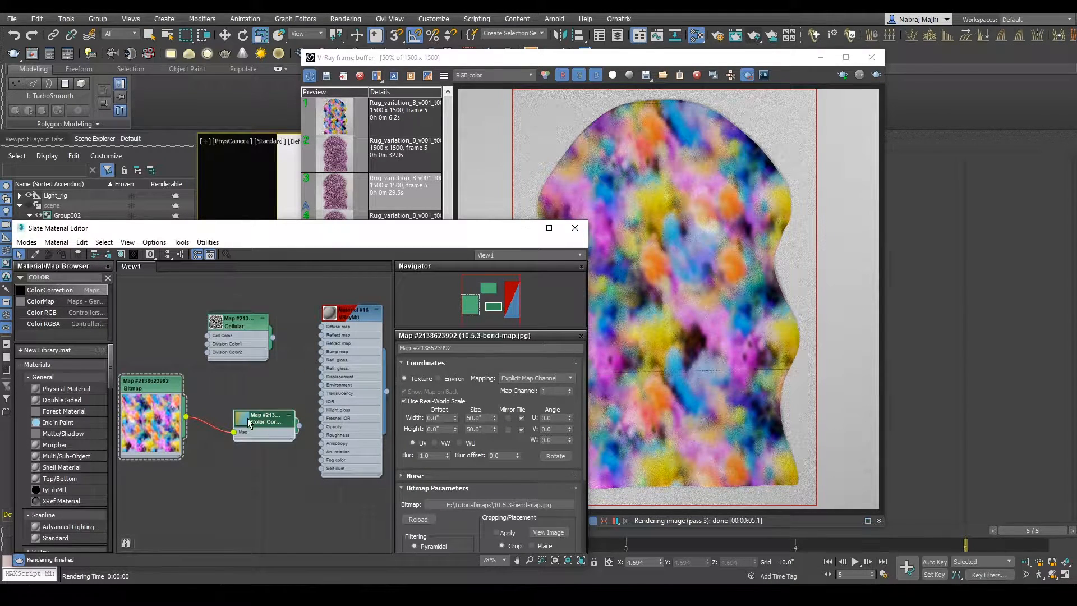
double_click(248, 421)
Step: Select VRayFur001, clear the render window out of the way, and switch the viewport to Clay shading
left_click_drag(762, 63, 714, 85)
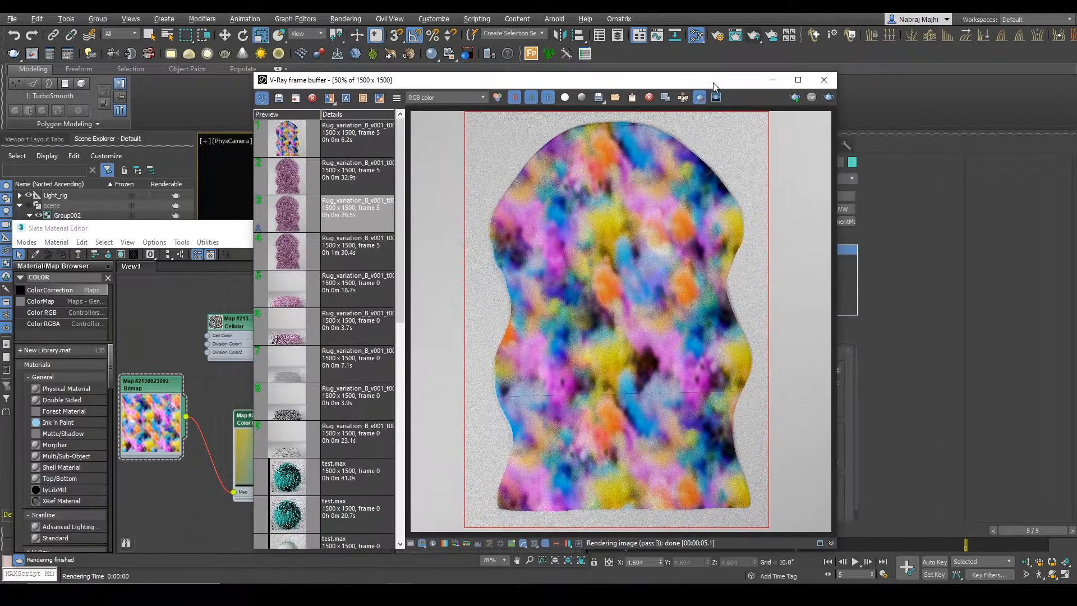
left_click_drag(74, 229, 84, 286)
left_click(90, 236)
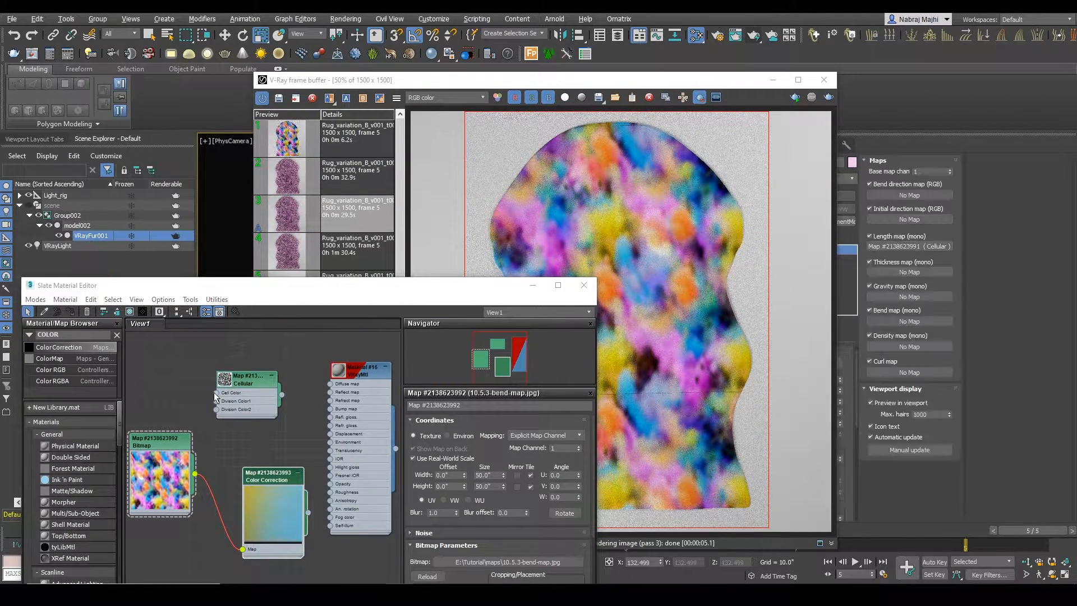
left_click(771, 79)
left_click_drag(392, 287, 220, 212)
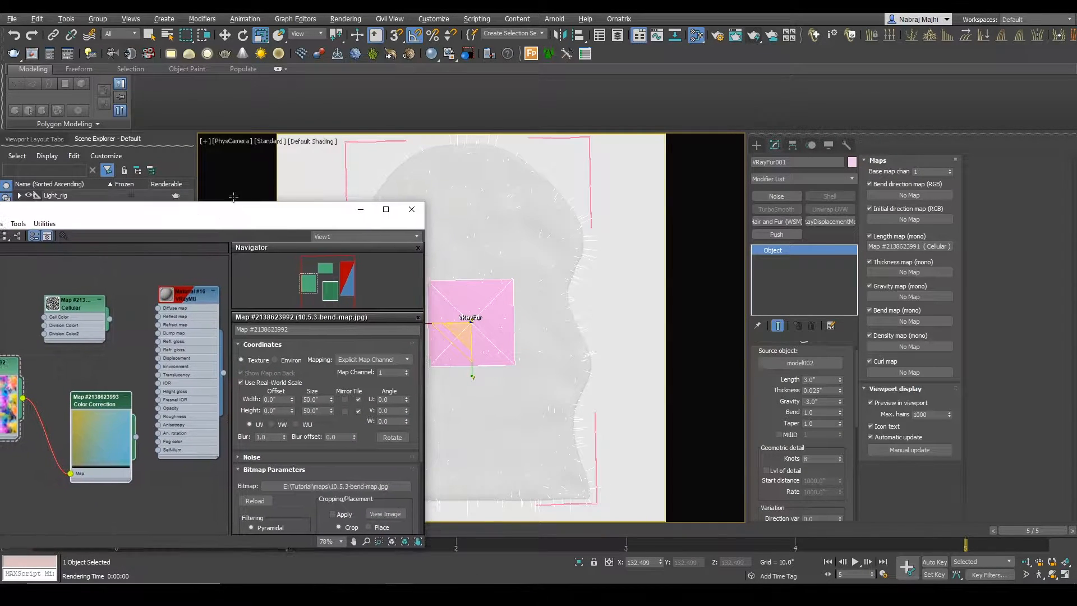
left_click(329, 145)
left_click(353, 216)
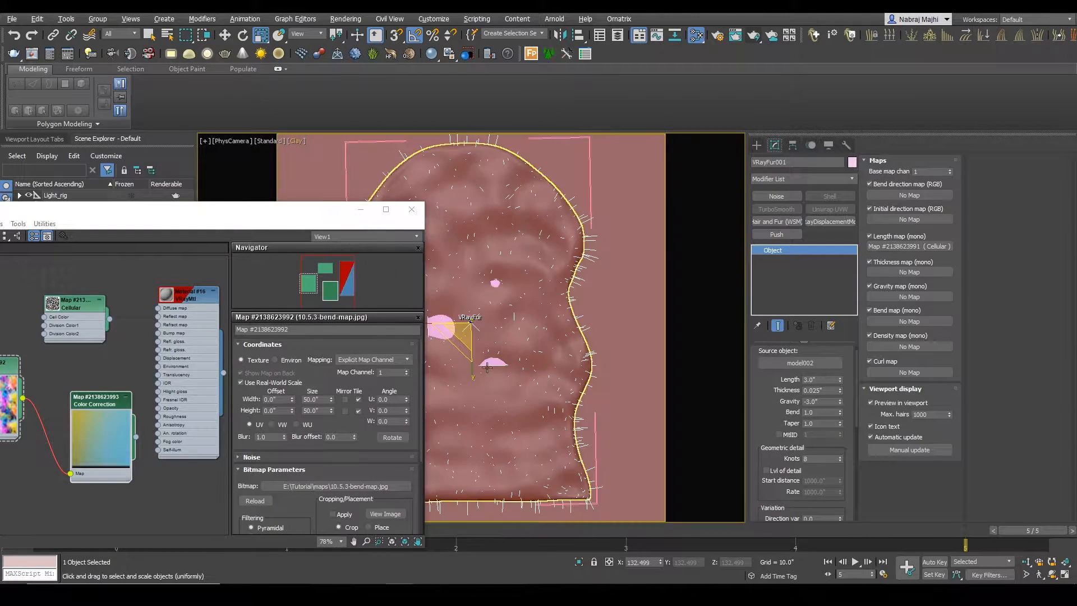
Step: Assign the Color Correction map as an instance to VRayFur001's Bend direction map
scroll(91, 440, "down", 2)
left_click_drag(167, 427, 916, 197)
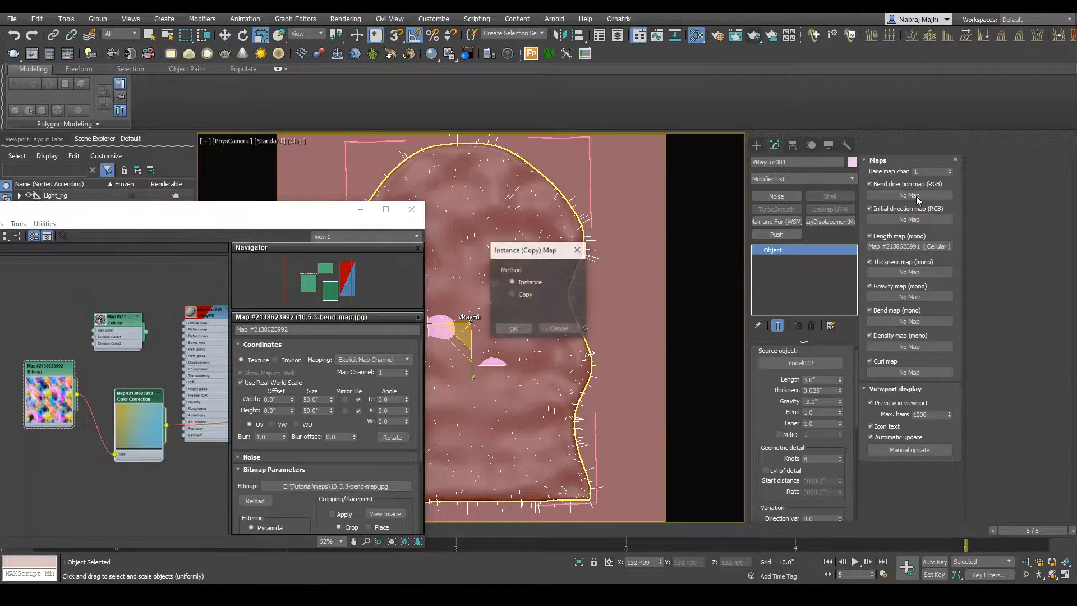
left_click(513, 325)
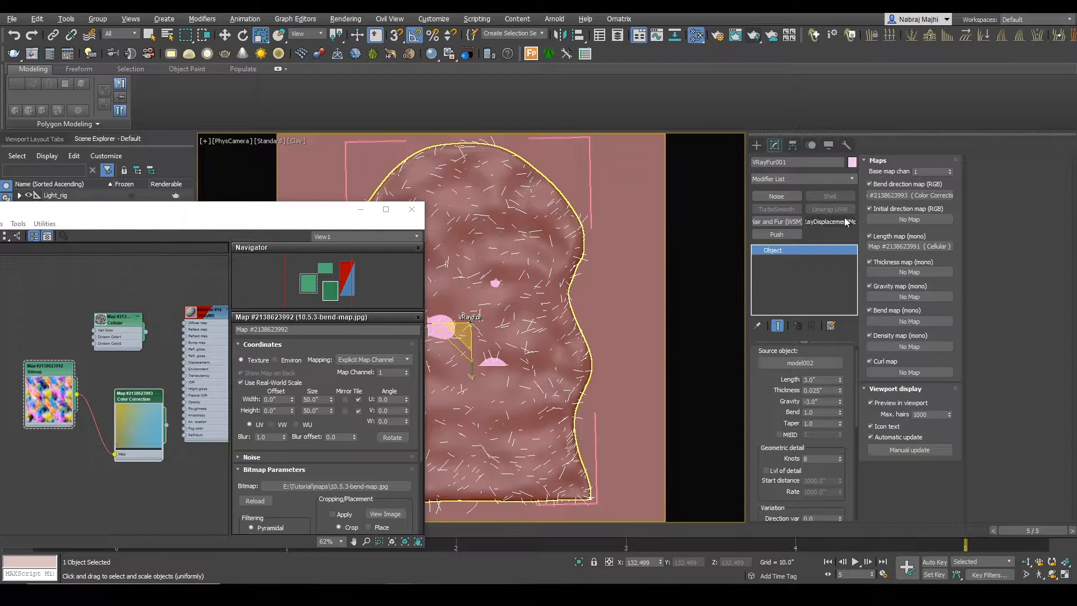
Step: Toggle VRayFur001's Bend direction map to compare its effect on the strands, leaving it disabled
left_click(869, 184)
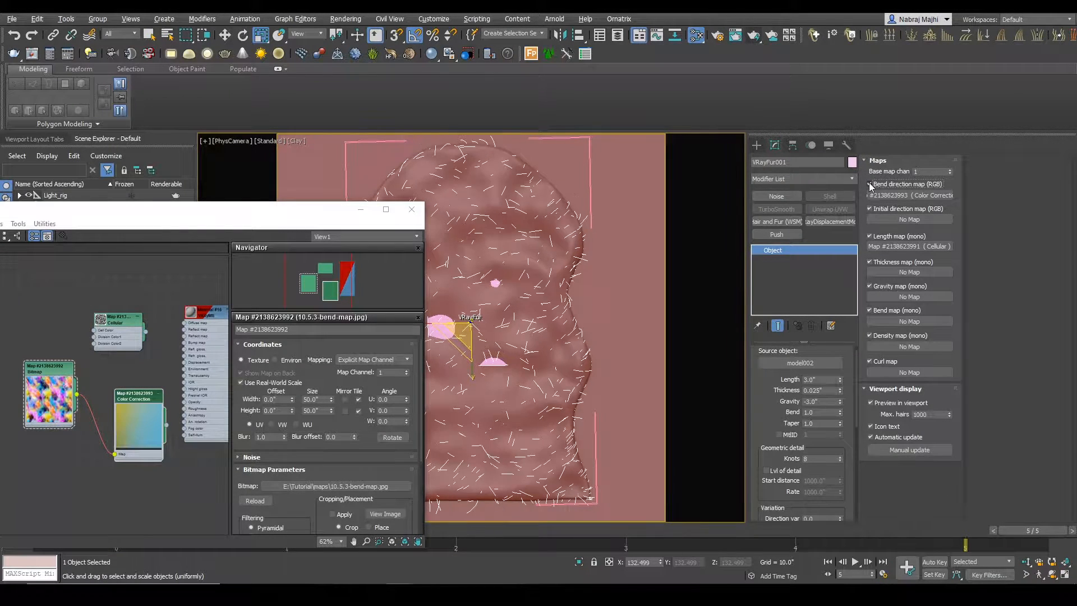
left_click(869, 184)
left_click(870, 183)
left_click(870, 184)
left_click(870, 184)
left_click(869, 184)
left_click(869, 183)
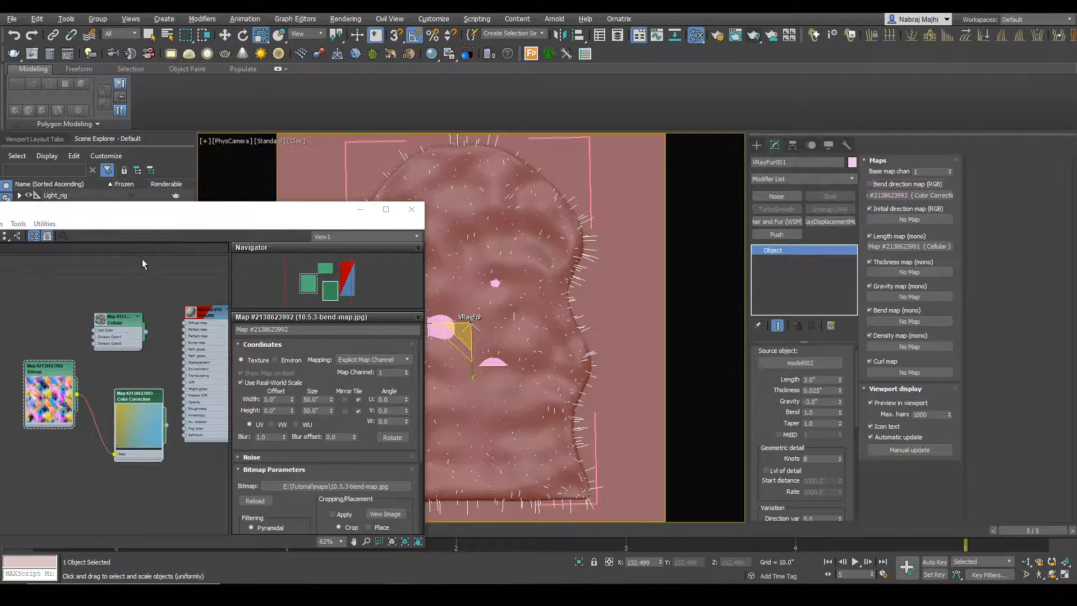
Step: Switch the viewport to Perspective and view the fur on the rug from a low angle
left_click(227, 139)
left_click(262, 180)
middle_click_drag(485, 363, 566, 364)
middle_click_drag(567, 364, 544, 348, "alt")
Step: Open the Color Correction map's parameters and bring its Lightness settings into view beside the fur preview
left_click_drag(293, 213, 233, 221)
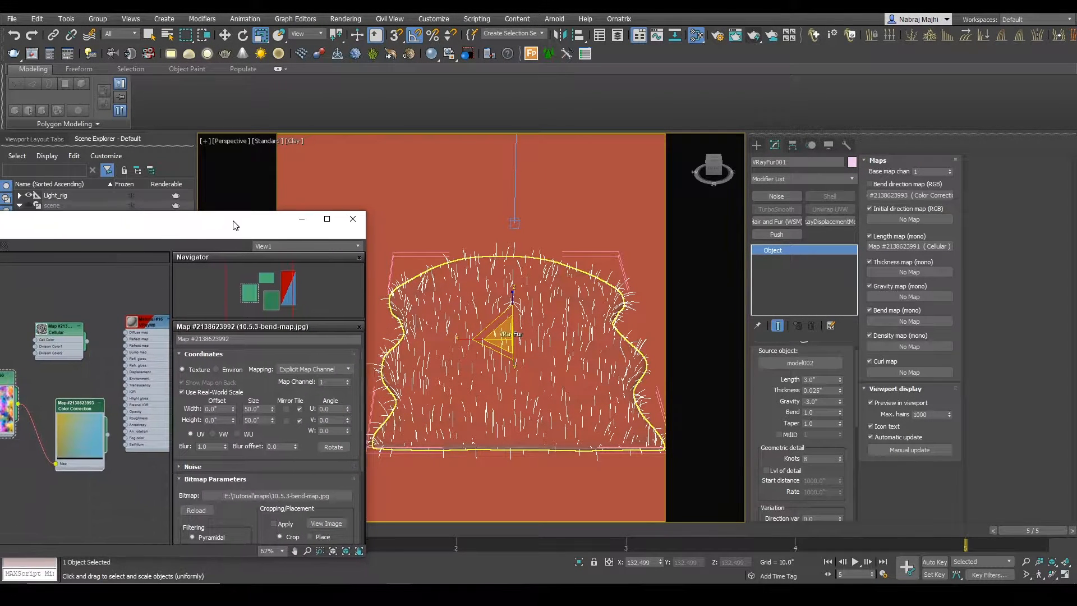
middle_click_drag(75, 403, 90, 361)
left_click_drag(95, 365, 87, 373)
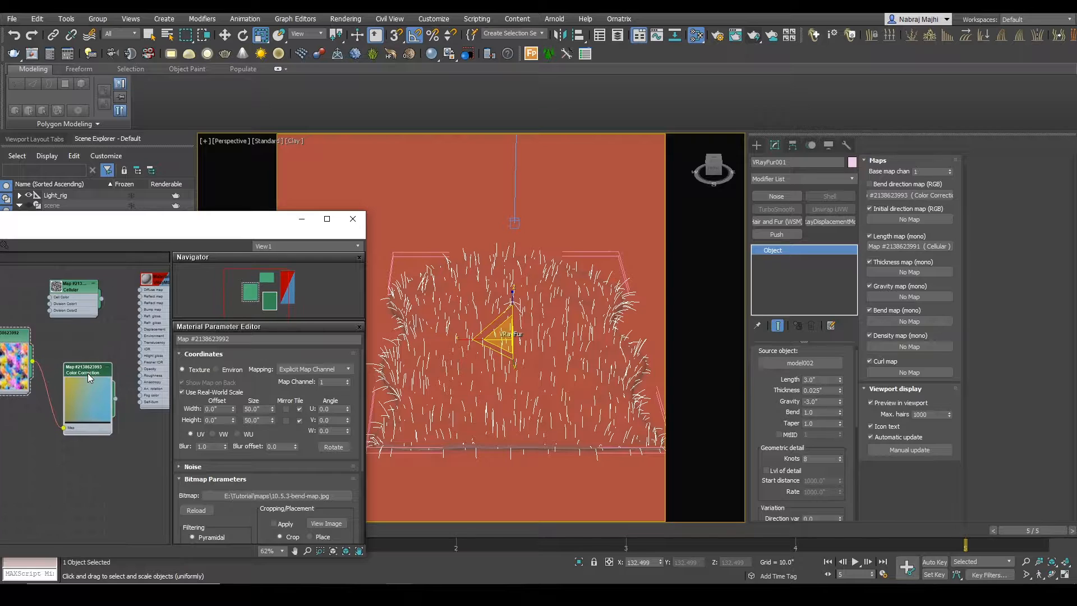
double_click(88, 373)
left_click_drag(208, 229, 207, 161)
scroll(222, 404, "down", 4)
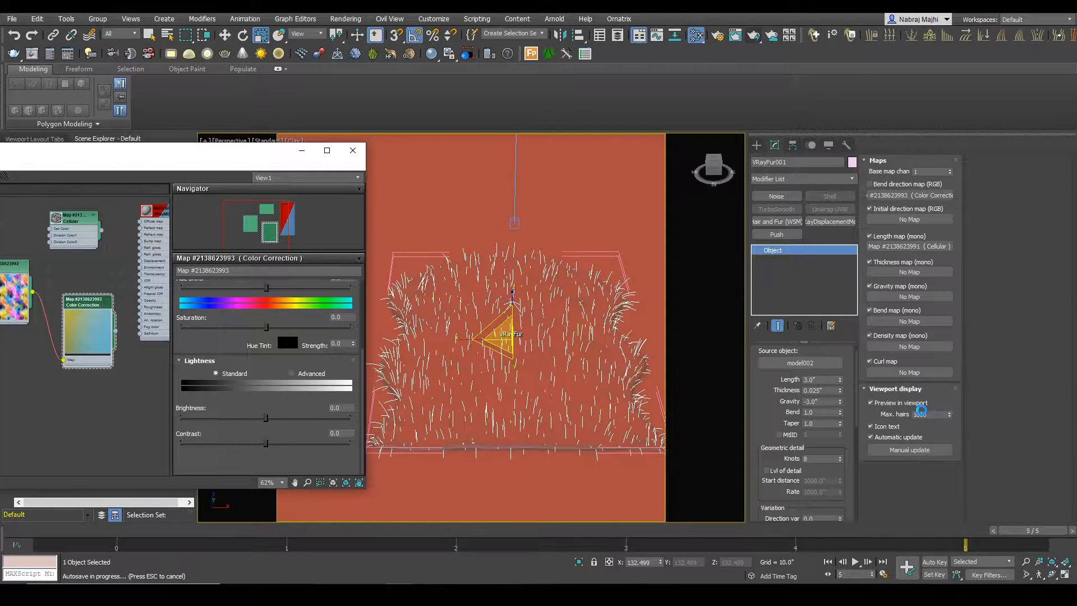
Step: Set VRayFur001's maximum viewport hairs to 5000, enable its Bend direction map, and view the strands from a low angle
double_click(933, 415)
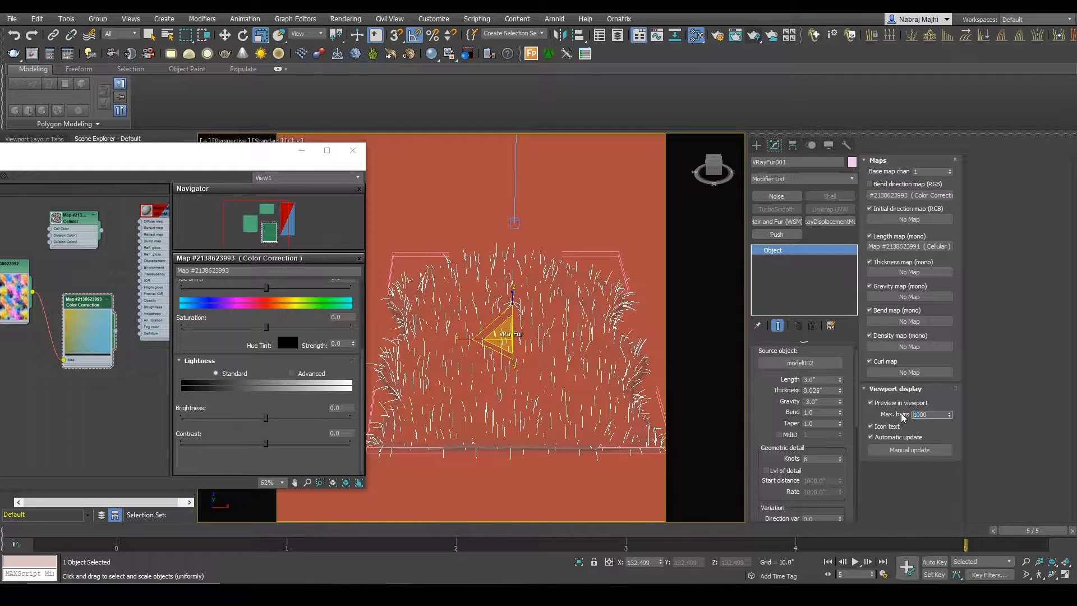
type("5000")
key("Return")
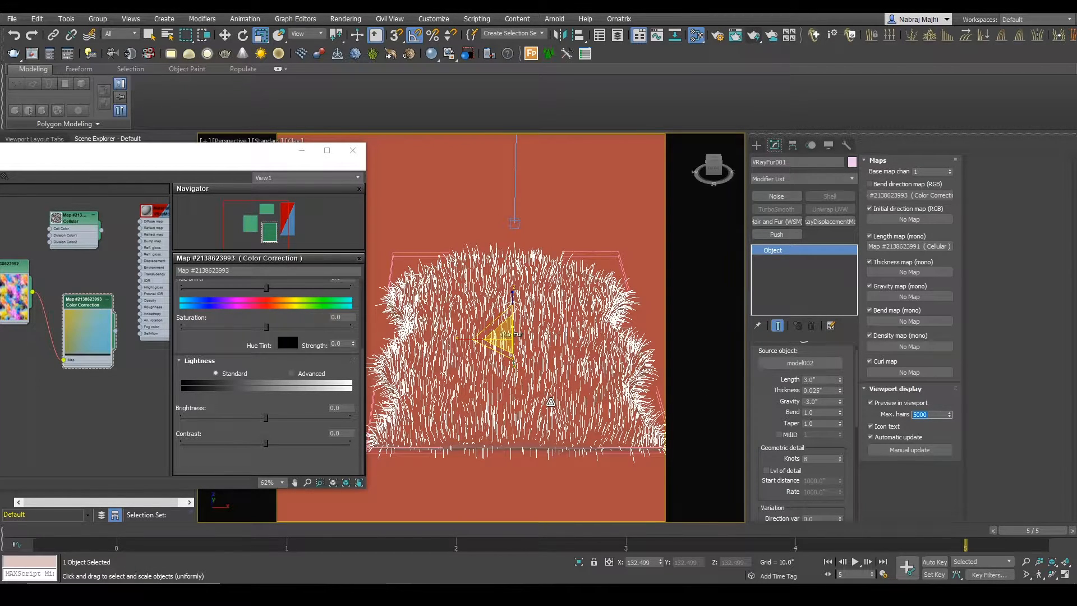
middle_click_drag(547, 397, 516, 406, "alt")
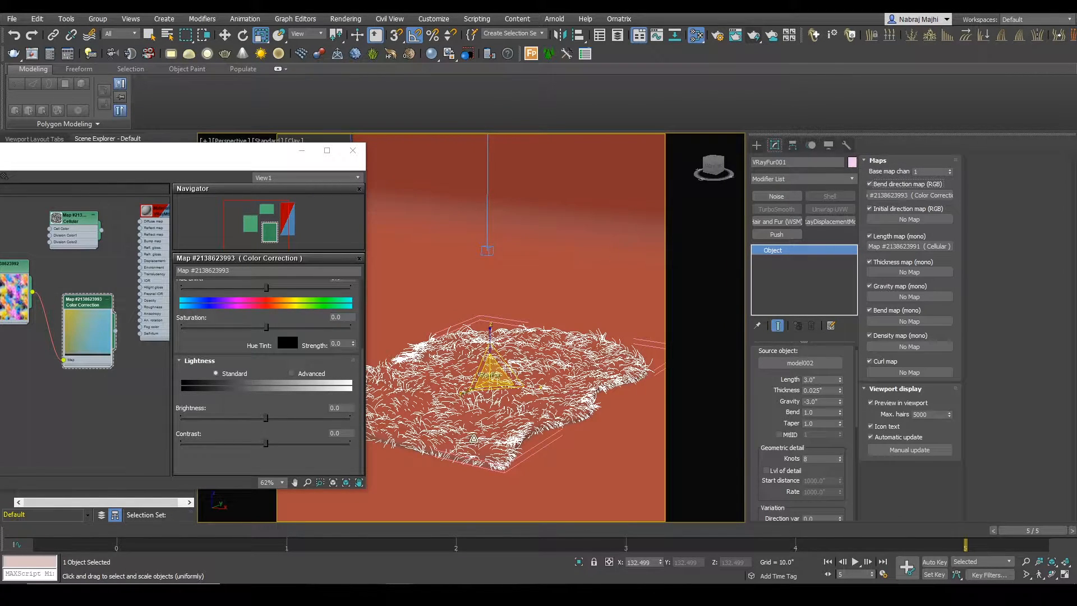
middle_click_drag(437, 416, 481, 415, "alt")
middle_click_drag(531, 415, 509, 406, "alt")
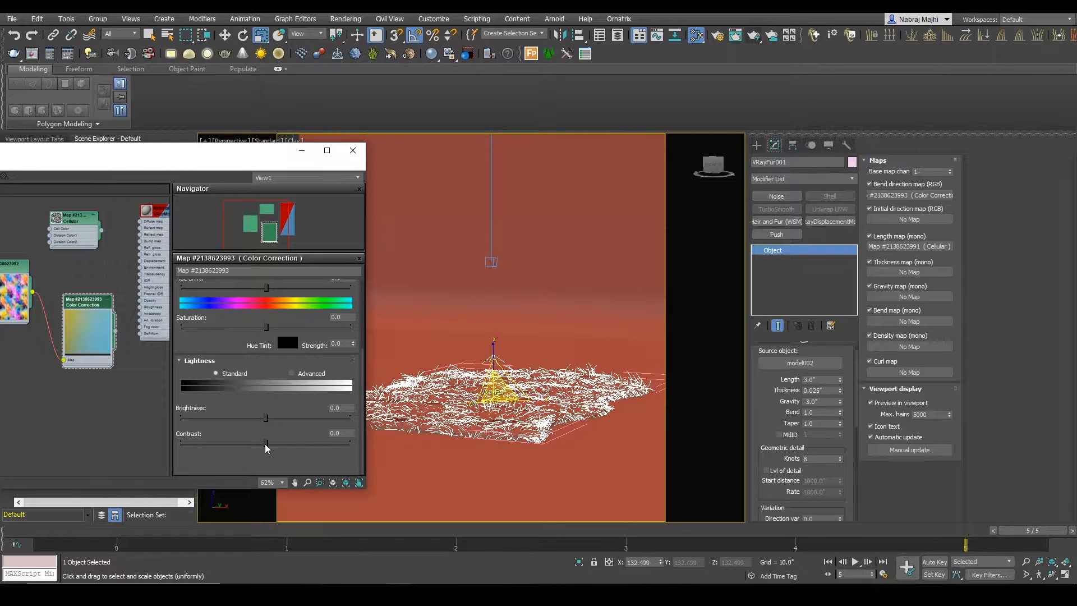
Step: Lower the Color Correction map's Contrast to about -75 to soften how strongly the strands bend
left_click_drag(265, 444, 187, 443)
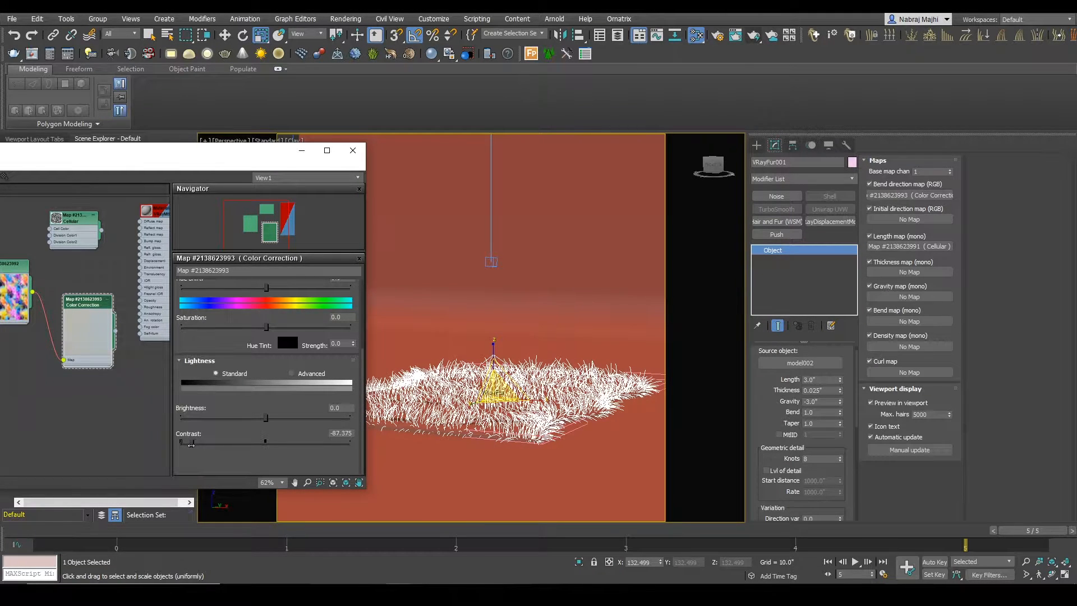
mouse_move(193, 446)
left_mouse_down()
mouse_move(183, 447)
mouse_move(193, 450)
left_mouse_up()
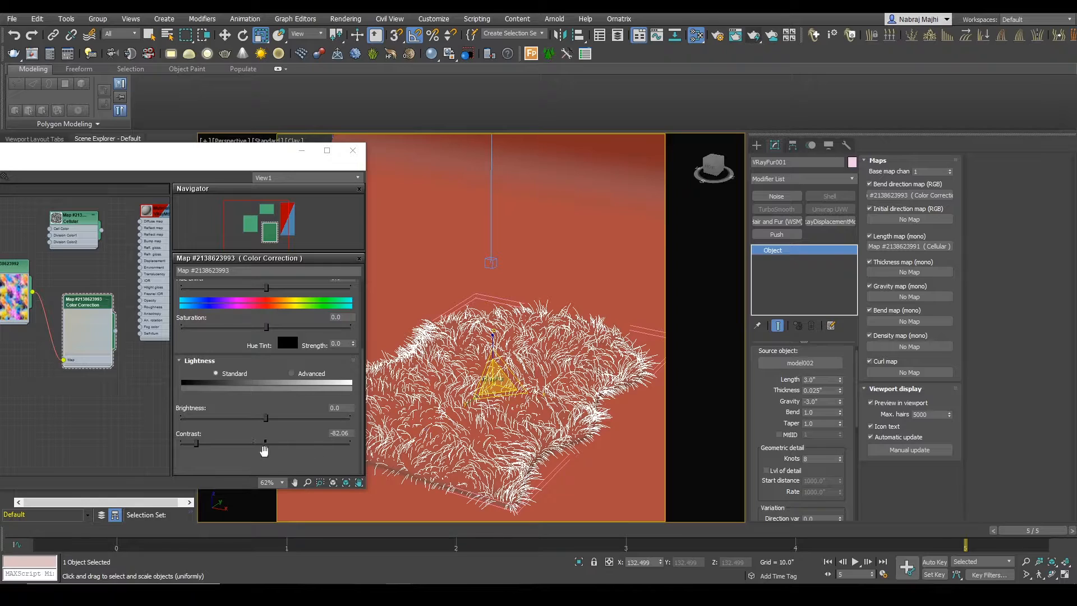
mouse_move(196, 444)
left_mouse_down()
mouse_move(154, 444)
mouse_move(195, 444)
left_mouse_up()
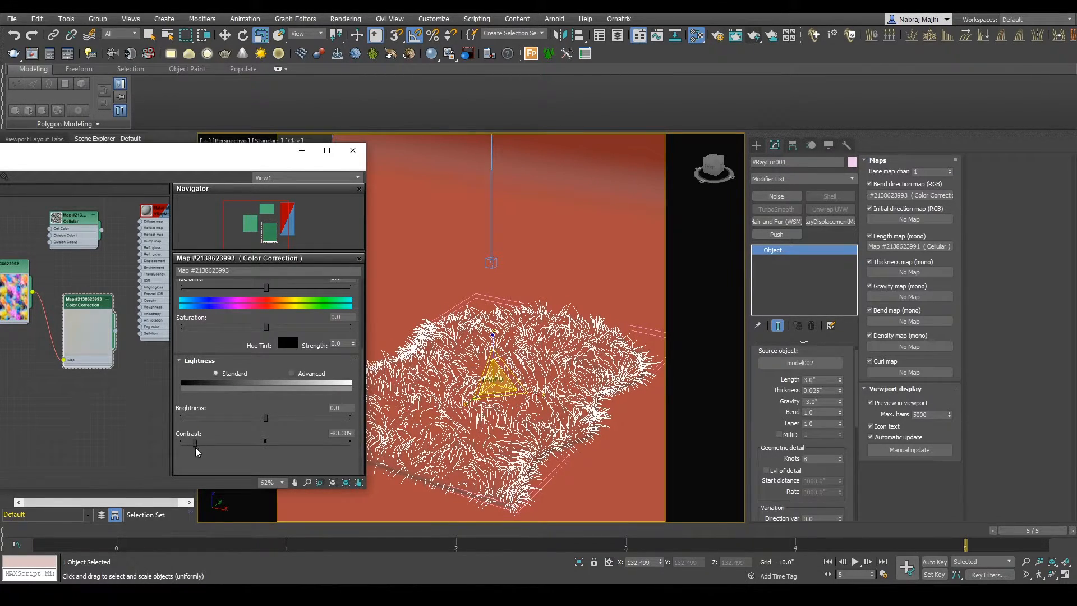
mouse_move(196, 444)
left_mouse_down()
mouse_move(214, 444)
mouse_move(202, 443)
left_mouse_up()
Step: Examine the clump shapes and strand directions across the gray sheepskin rug reference image
left_click(399, 593)
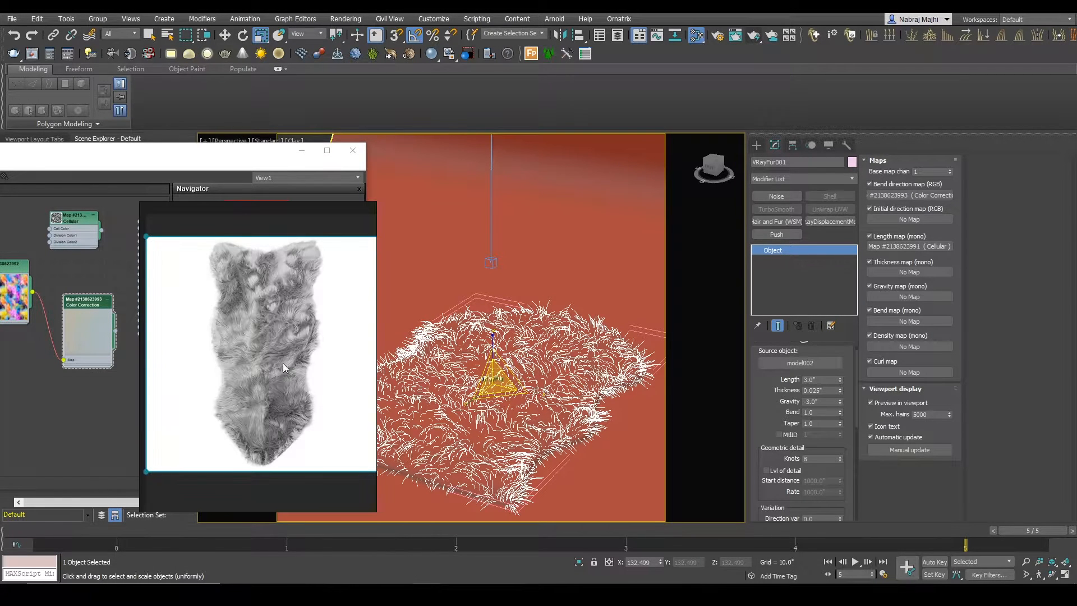
scroll(252, 331, "up", 5)
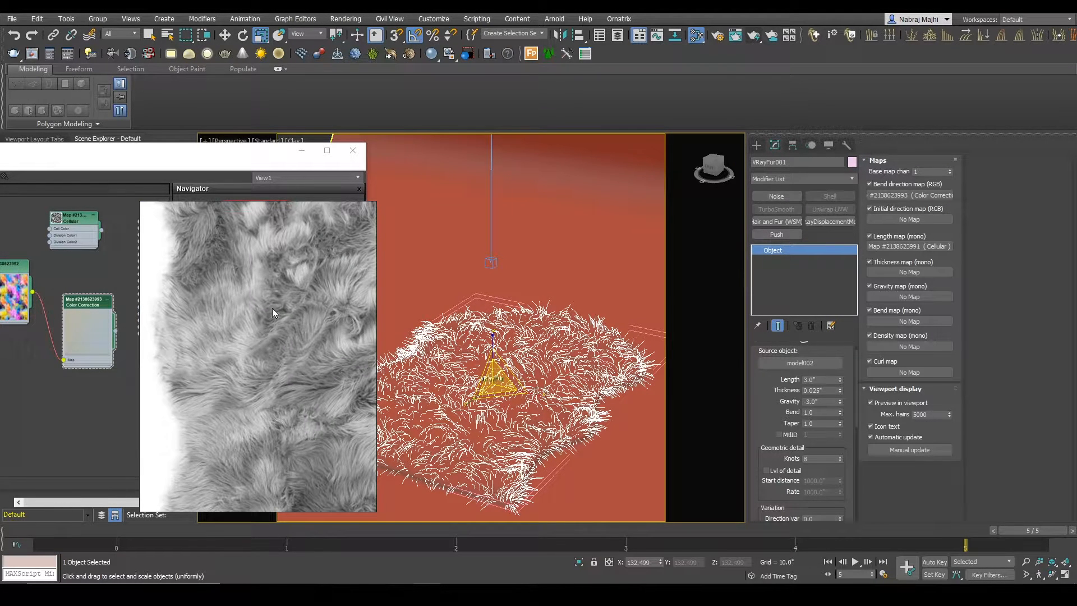
middle_click_drag(271, 308, 194, 450)
middle_click_drag(221, 406, 216, 317)
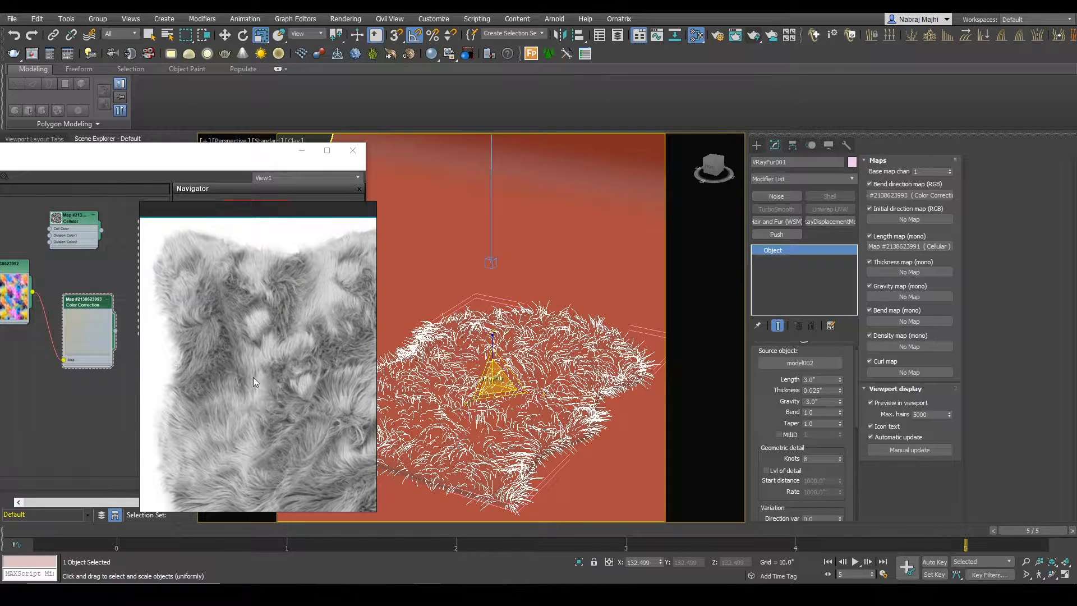
middle_click_drag(241, 368, 287, 288)
middle_click_drag(283, 443, 281, 345)
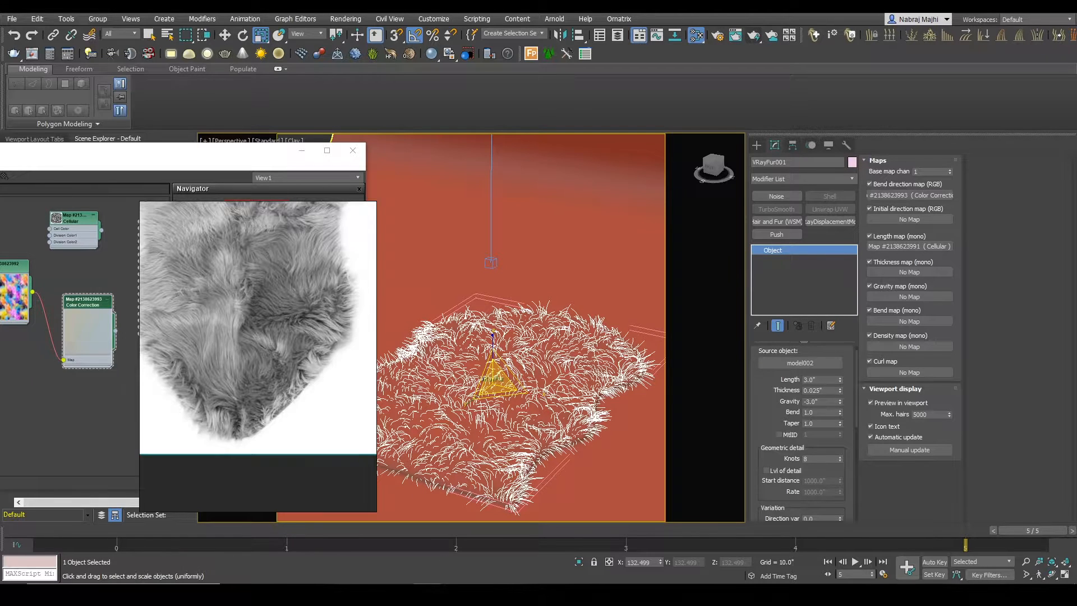
left_click(426, 593)
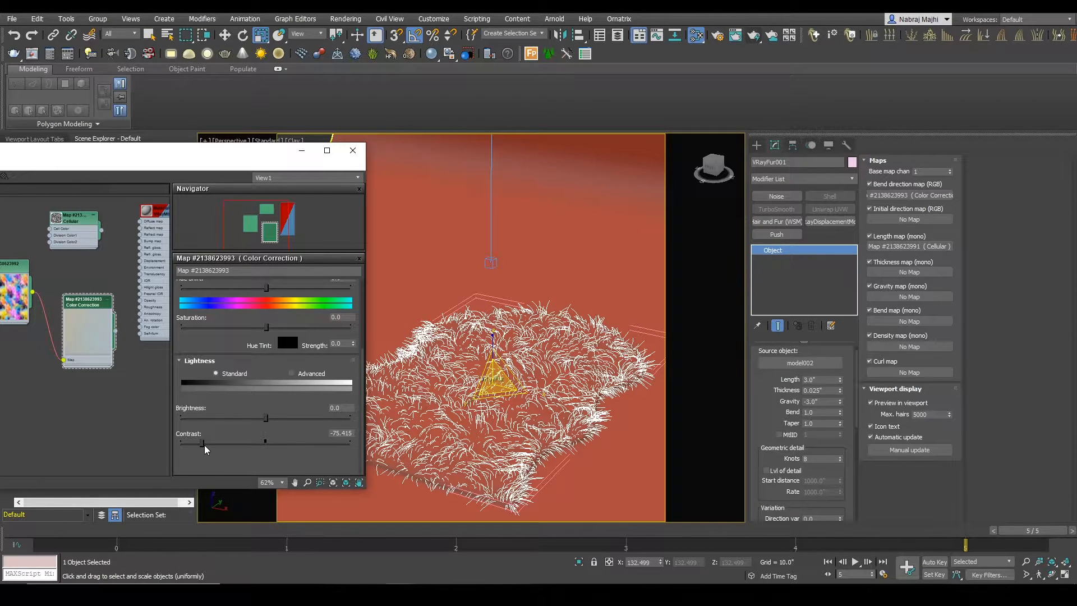
Step: Set the Color Correction map's Contrast to about -85.4 and show the rug through PhysCamera in the Clay viewport
mouse_move(203, 446)
left_mouse_down()
mouse_move(213, 444)
mouse_move(179, 445)
mouse_move(198, 443)
left_mouse_up()
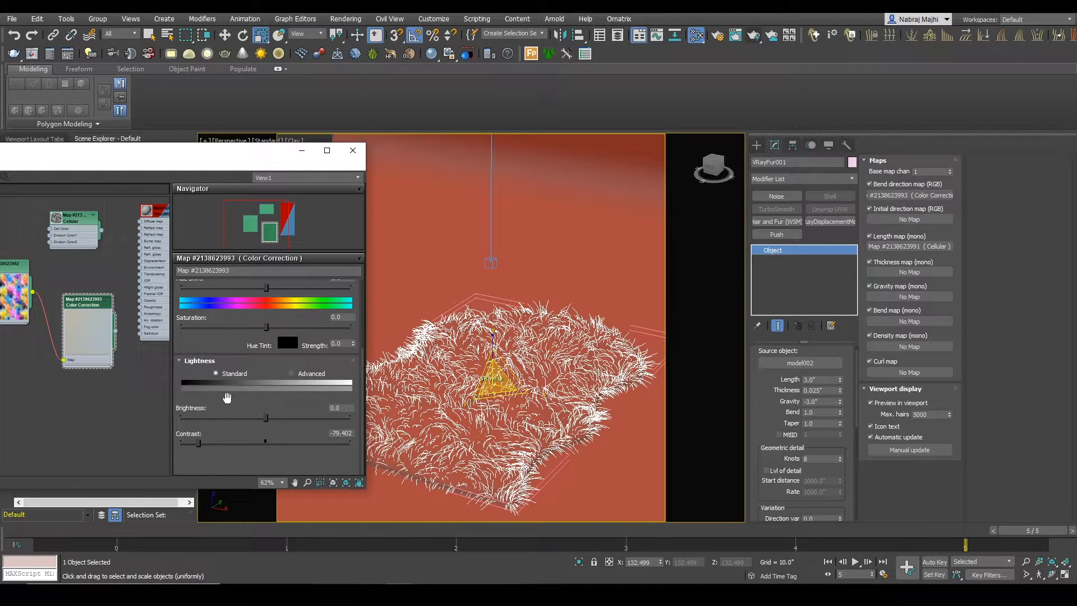
left_click_drag(198, 444, 193, 449)
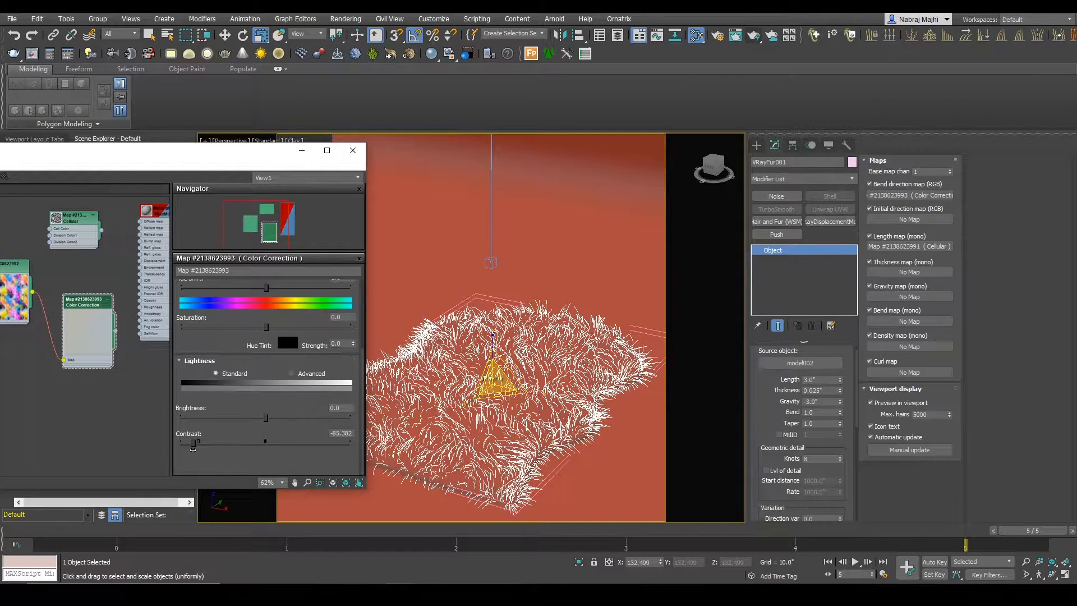
left_click(503, 364)
key("c")
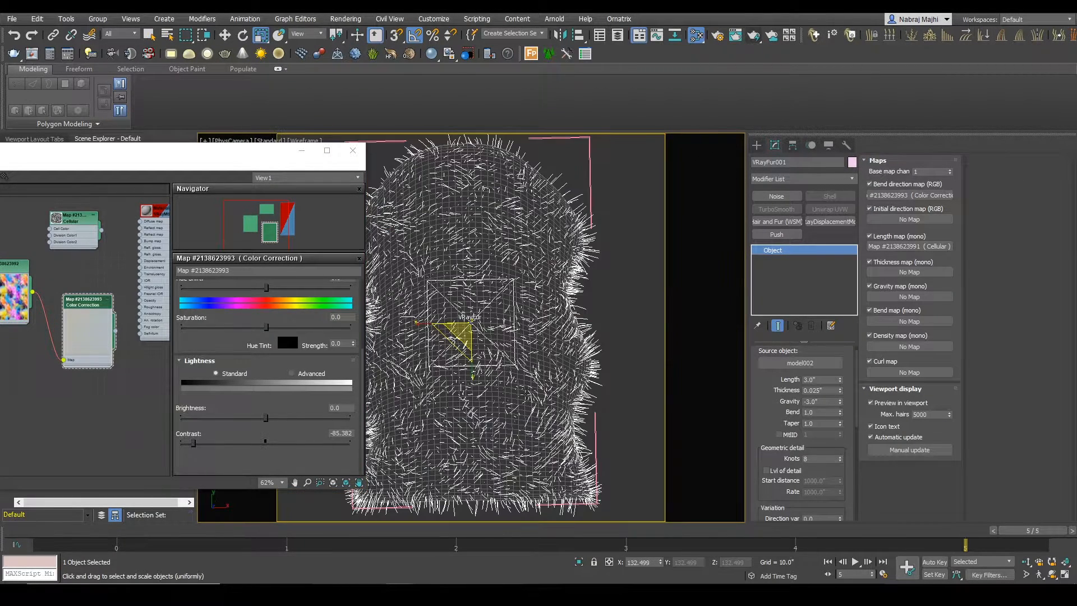
key("alt+w")
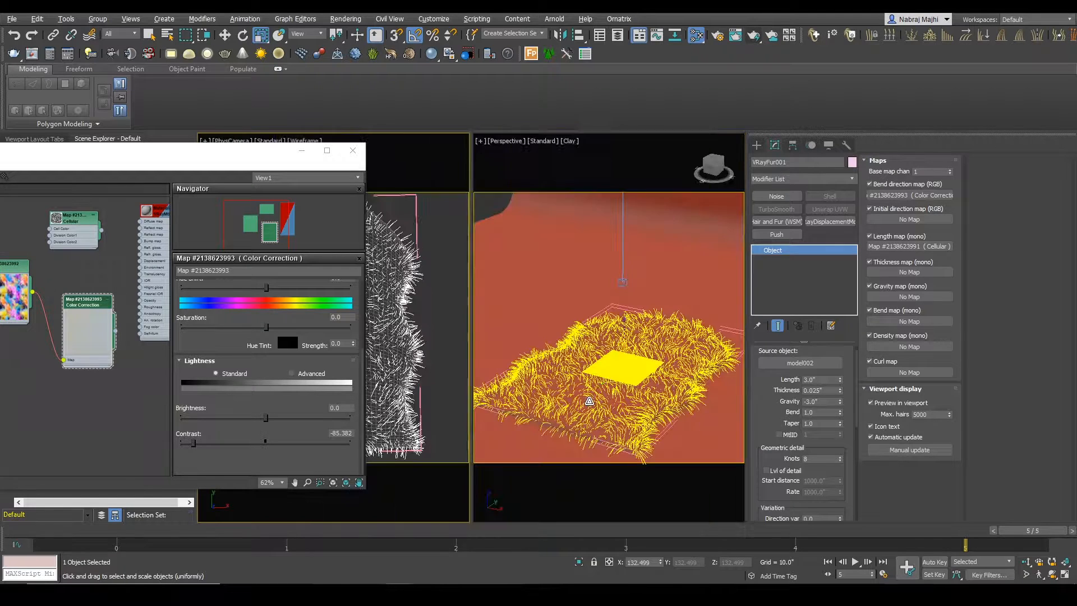
key("x")
key("Escape")
key("c")
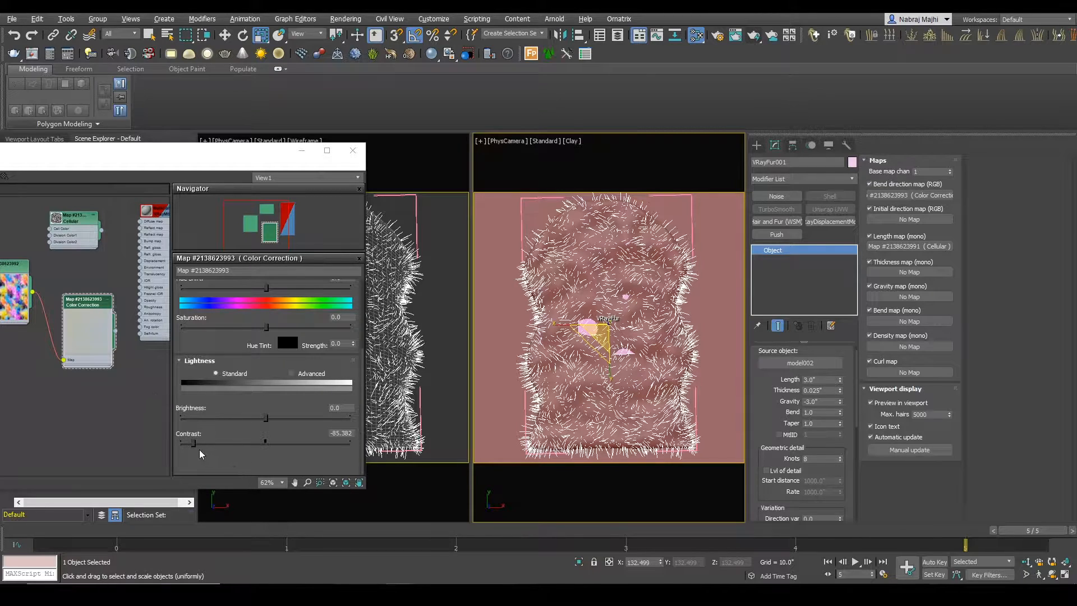
mouse_move(193, 442)
left_mouse_down()
mouse_move(230, 443)
mouse_move(194, 443)
left_mouse_up()
Step: Disable VRayFur001's Bend direction map and render the rug in the V-Ray frame buffer for comparison
left_click(870, 184)
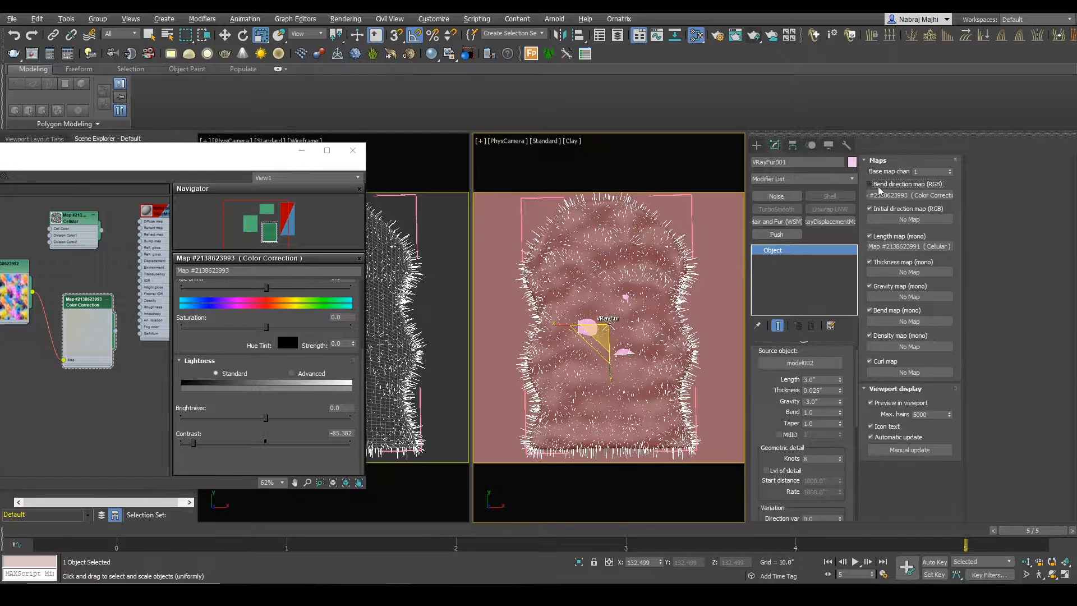
left_click_drag(286, 169, 403, 178)
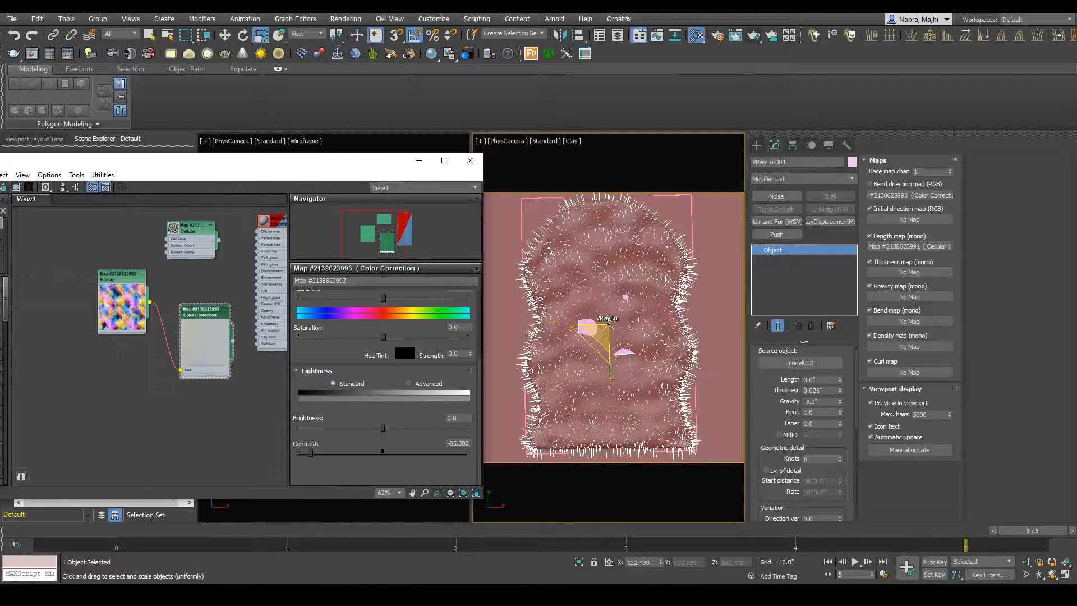
mouse_move(399, 595)
left_click(520, 544)
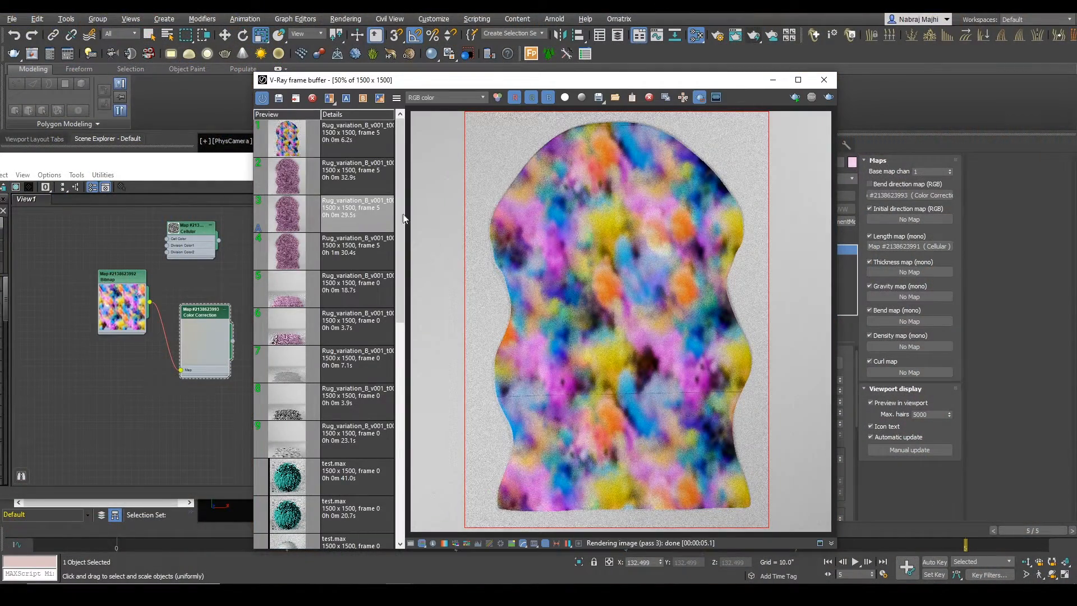
left_click(834, 98)
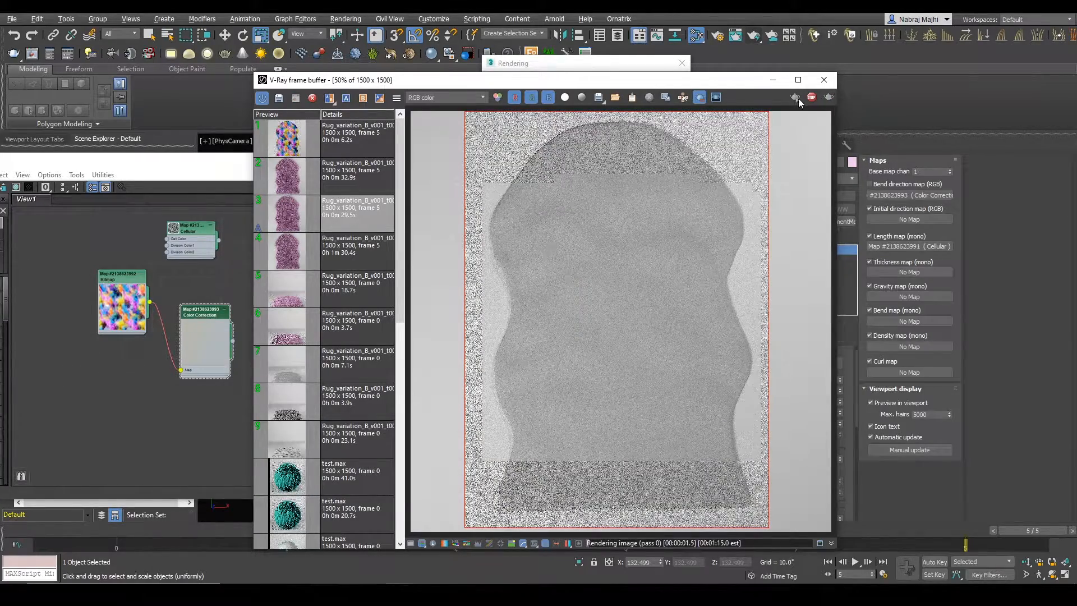
left_click_drag(145, 178, 149, 299)
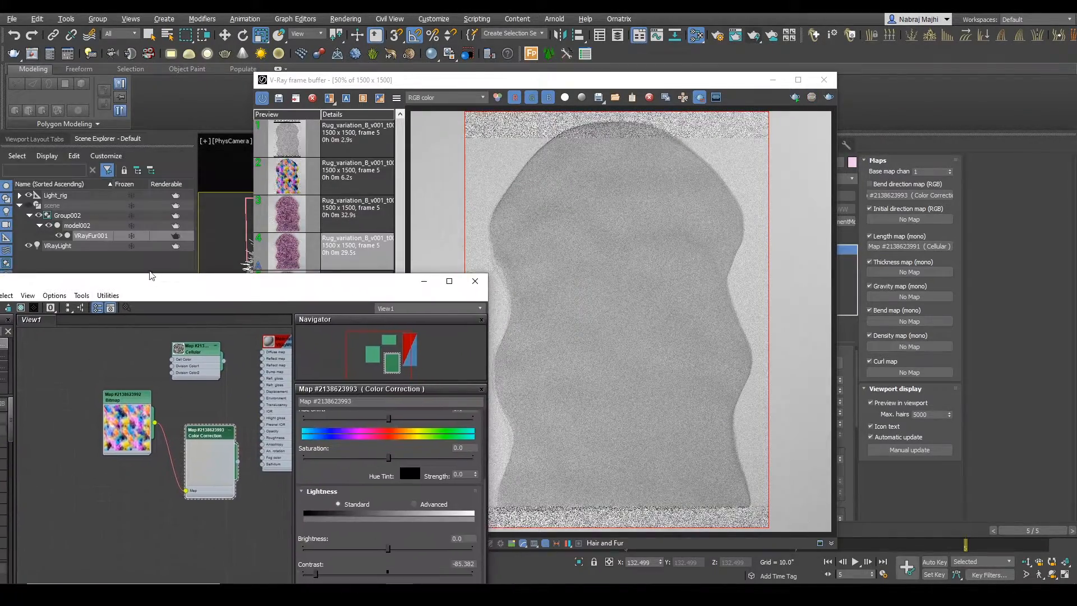
left_click(828, 97)
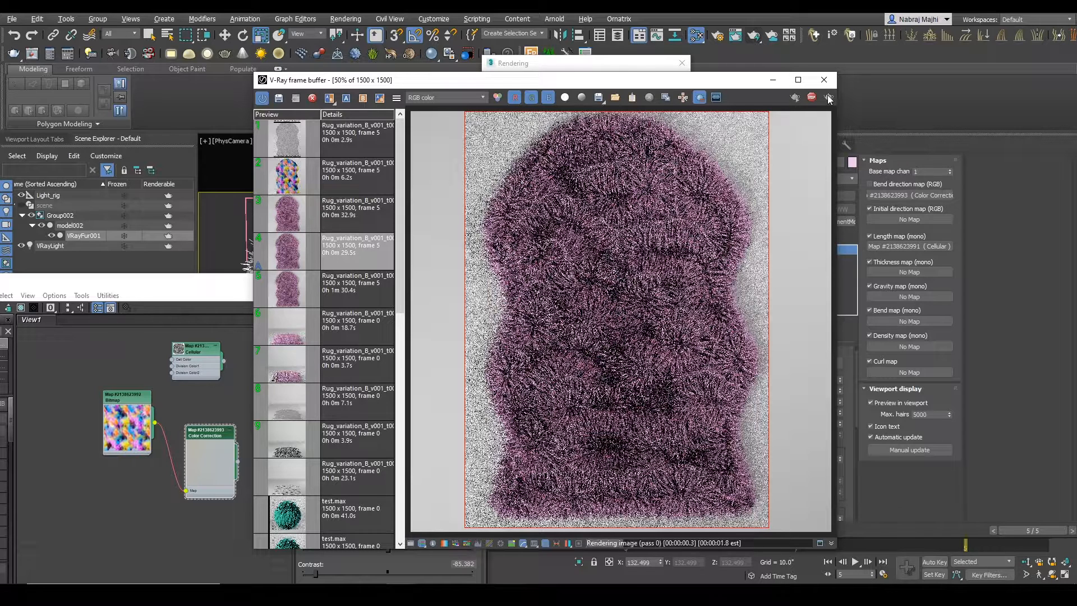
left_click(829, 98)
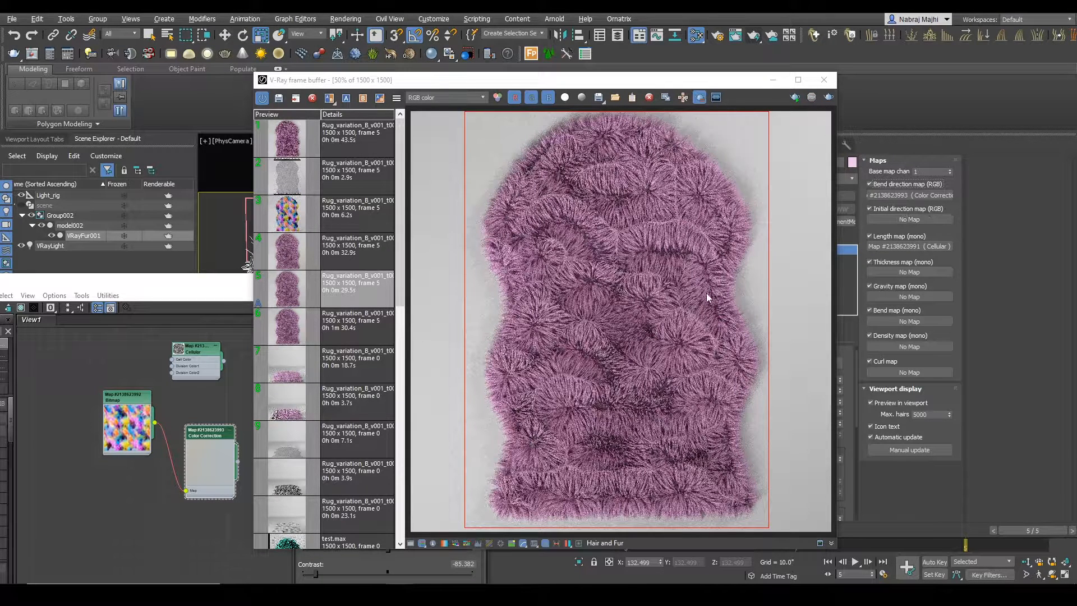
Step: Render the rug with VRayFur001's Bend direction map enabled and inspect the strands at 100% zoom
left_click(828, 98)
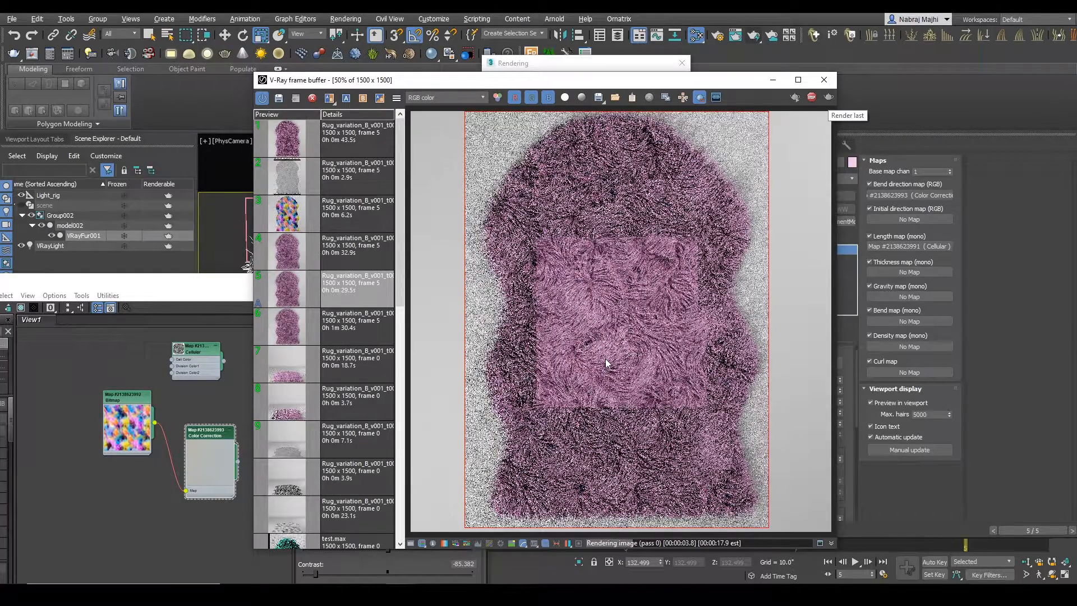
scroll(573, 325, "up", 1)
scroll(573, 325, "down", 1)
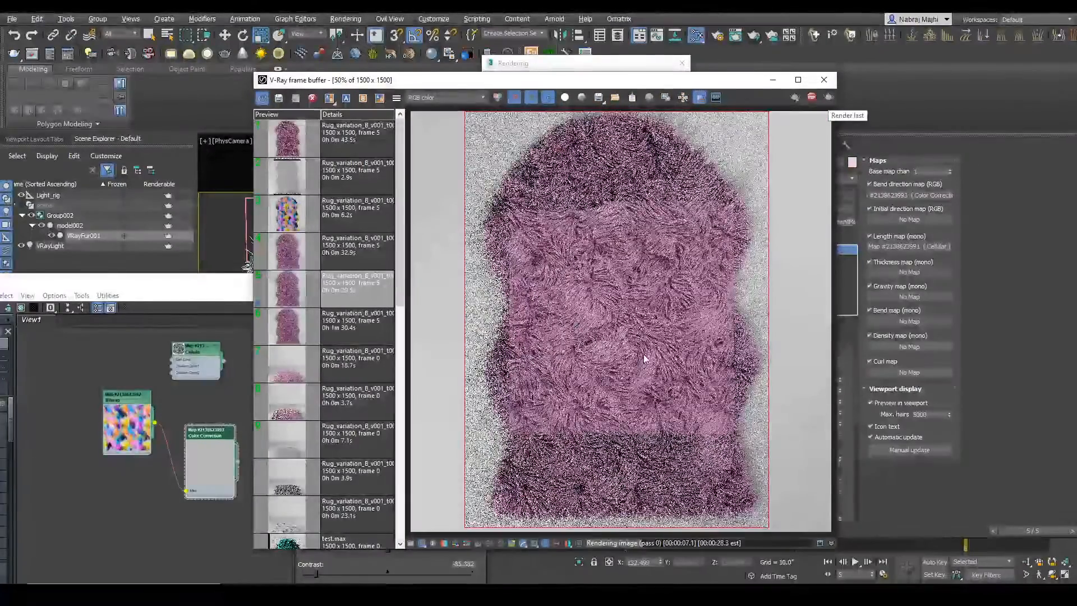
scroll(555, 348, "up", 1)
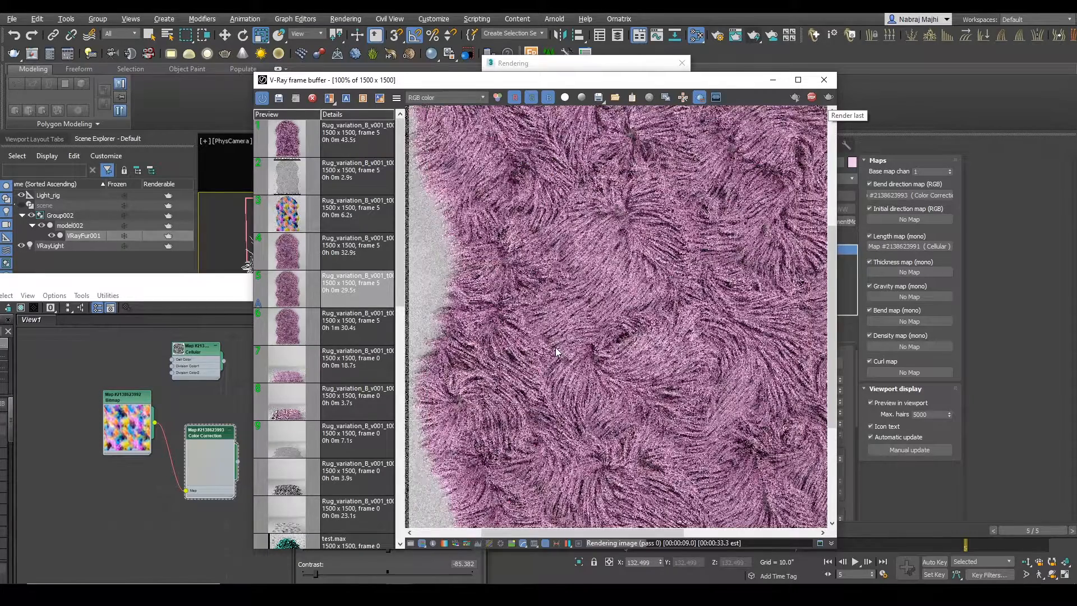
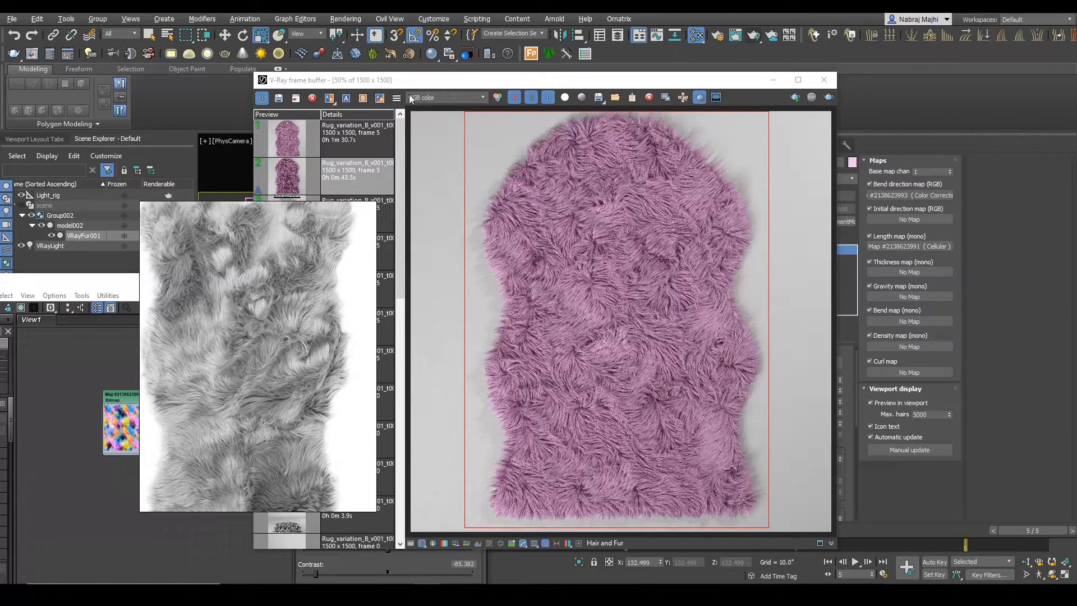
Step: Set the bend-map bitmap's real-world width and height to 65 inches and render the rug
left_click(102, 284)
double_click(121, 398)
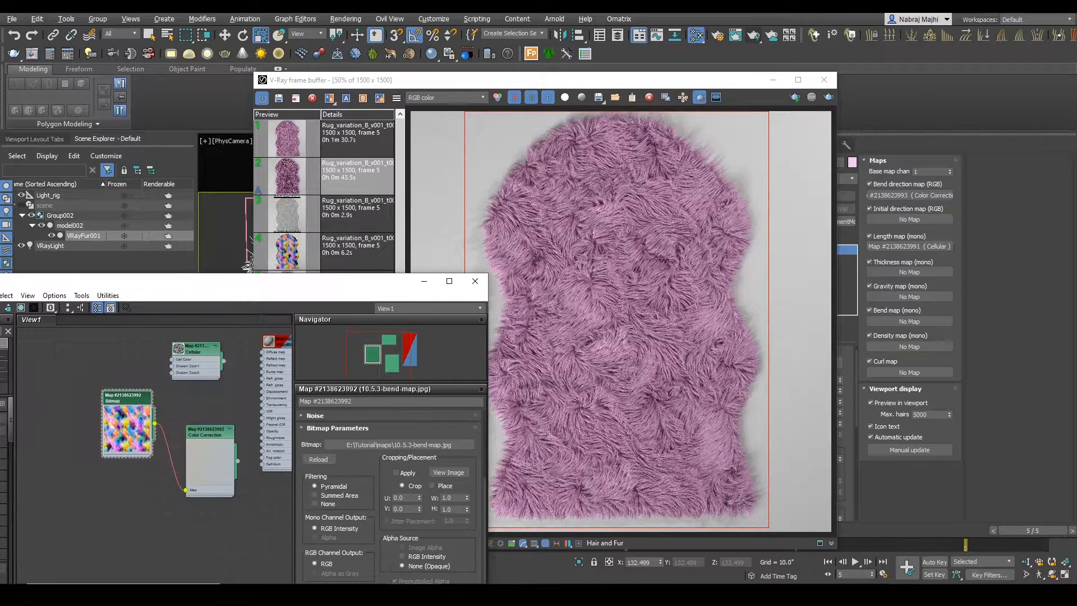
scroll(368, 482, "up", 4)
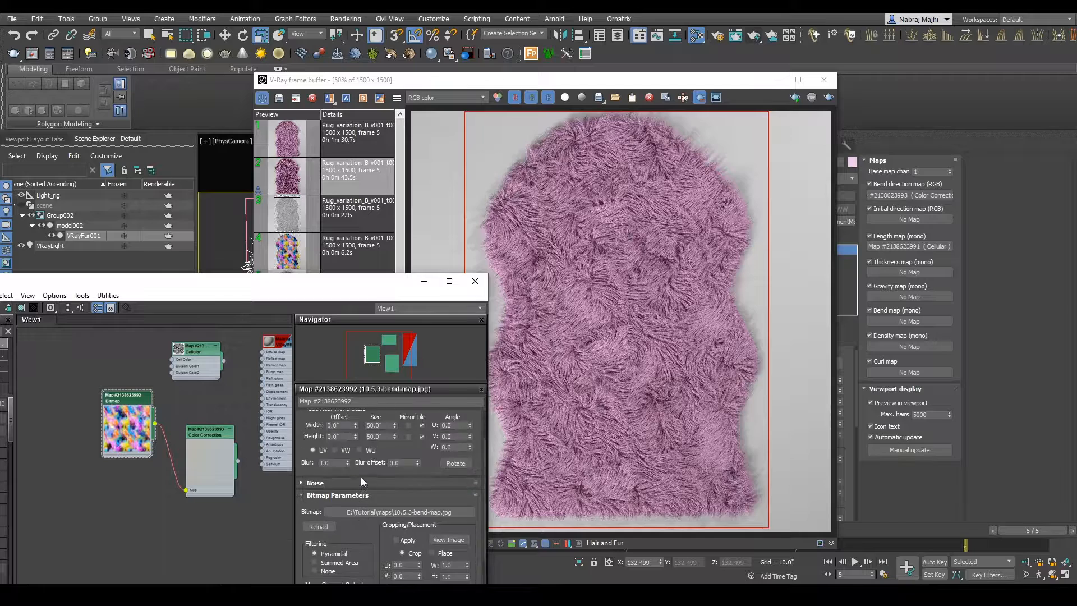
double_click(386, 471)
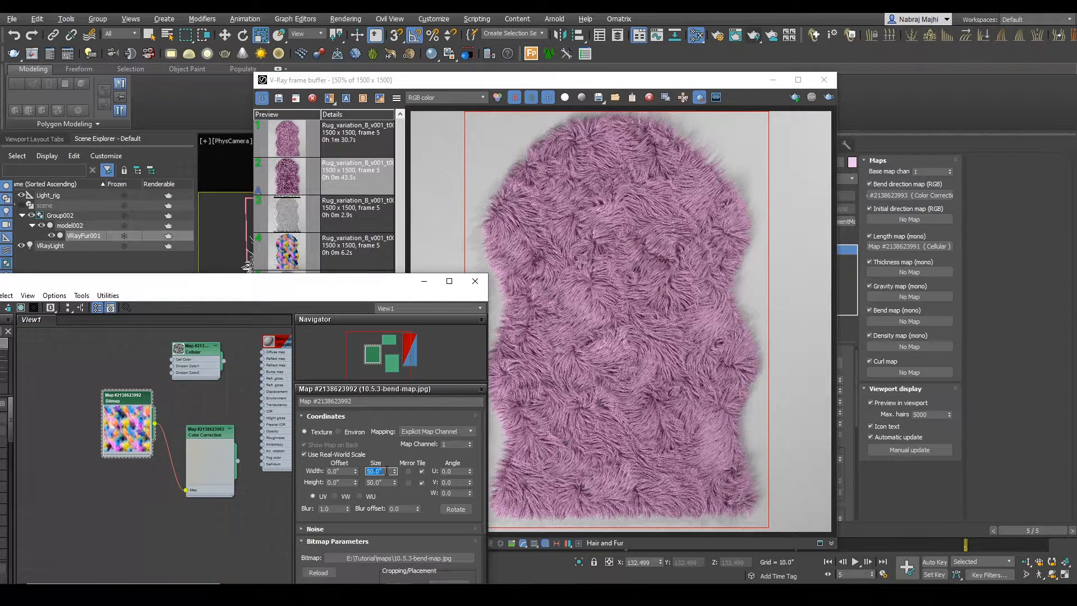
type("65")
key("Return")
left_click(830, 97)
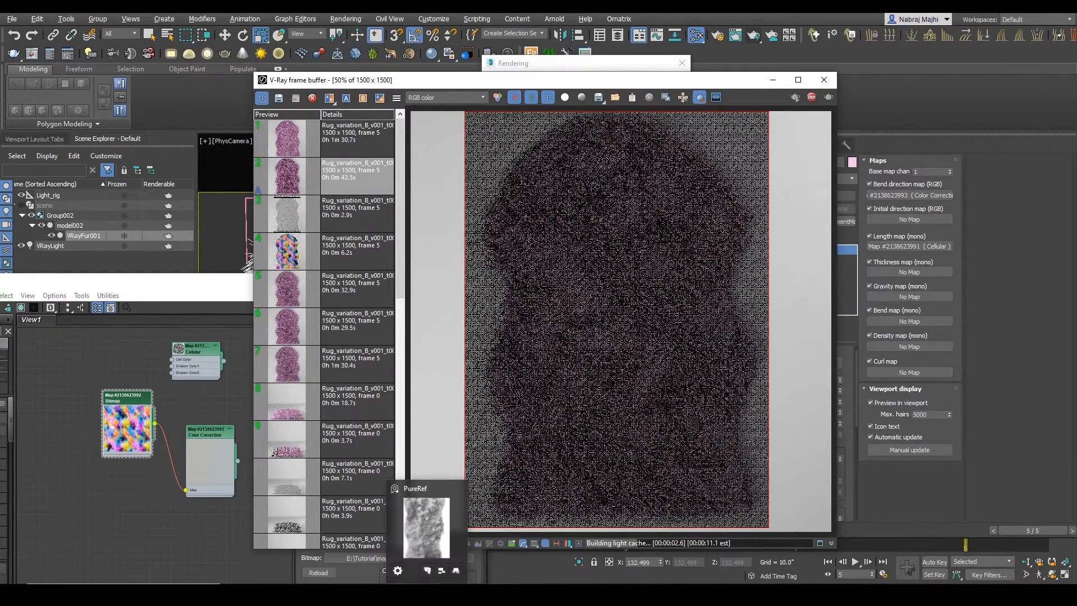
Step: Examine the strand directions and light and dark patches along the full length of the sheepskin reference image
left_click(427, 594)
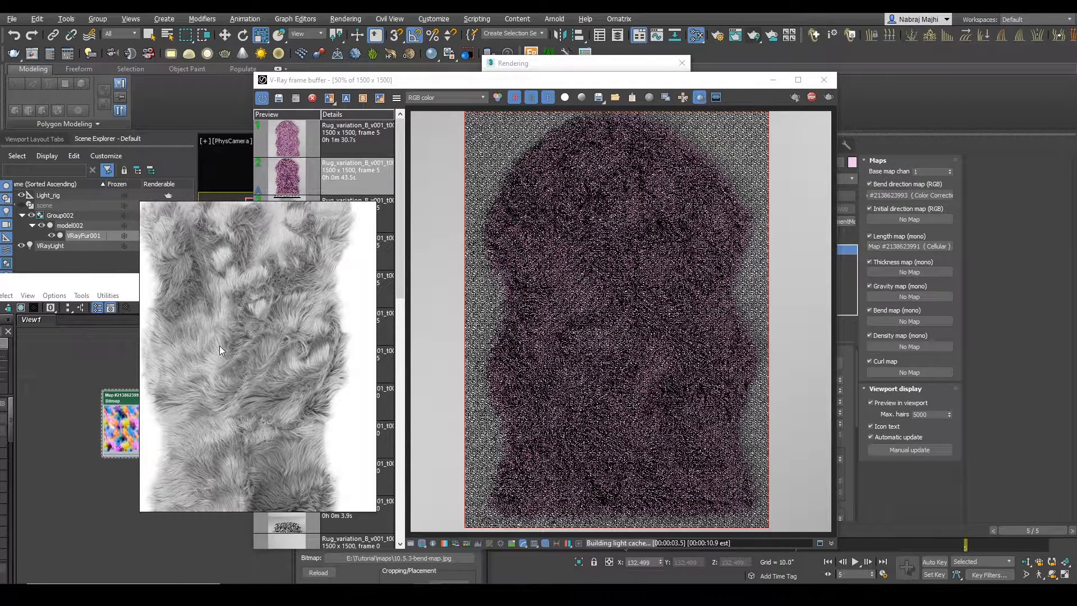
scroll(220, 346, "down", 2)
middle_click_drag(220, 345, 237, 275)
right_click_drag(262, 397, 238, 371)
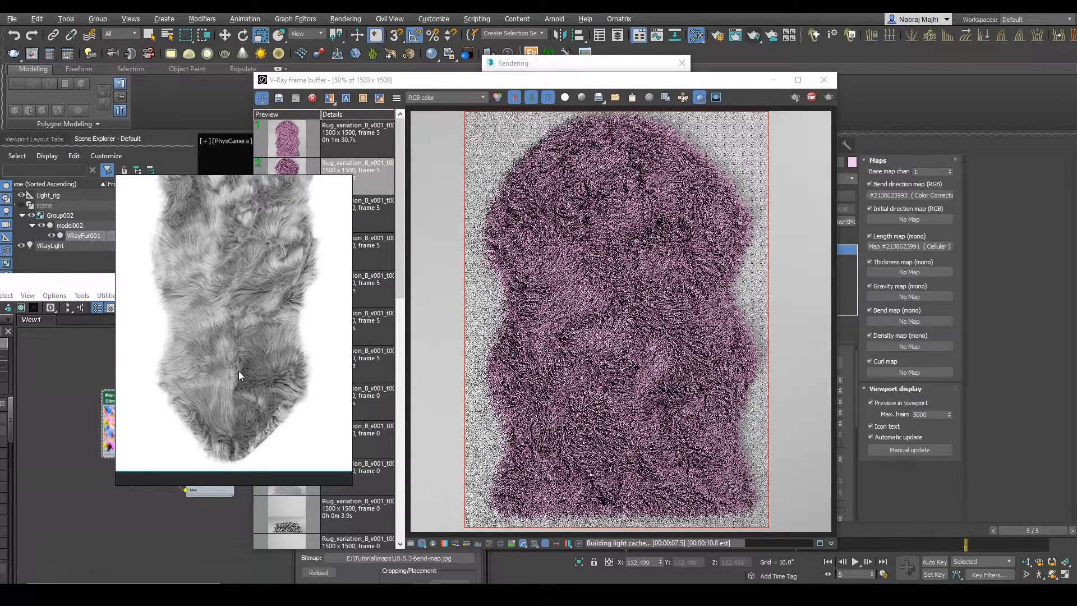
middle_click_drag(247, 310, 241, 332)
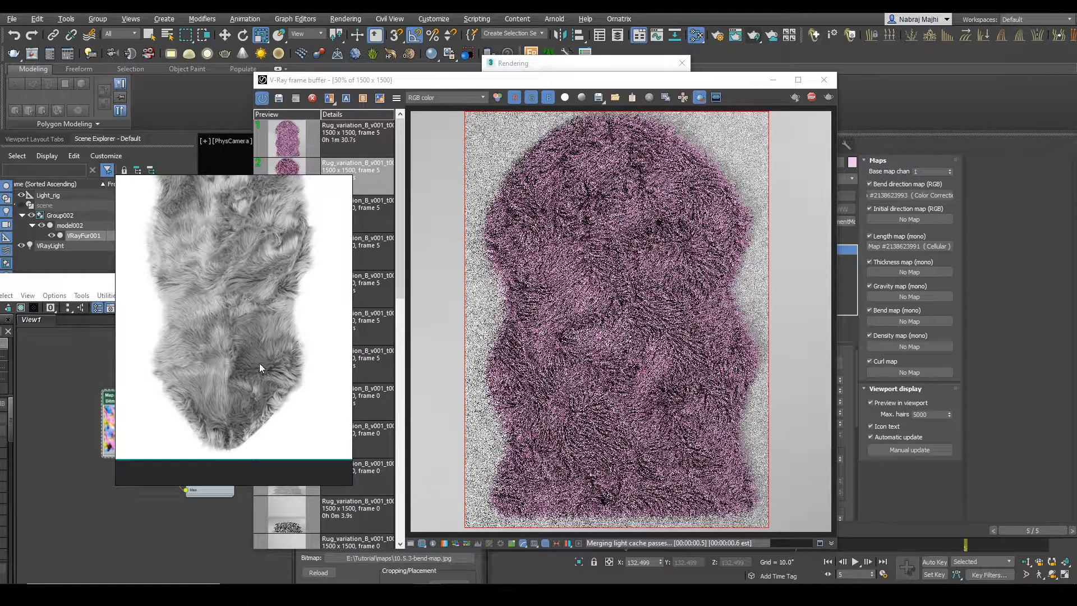
mouse_move(233, 340)
middle_mouse_down()
mouse_move(250, 361)
mouse_move(238, 356)
middle_mouse_up()
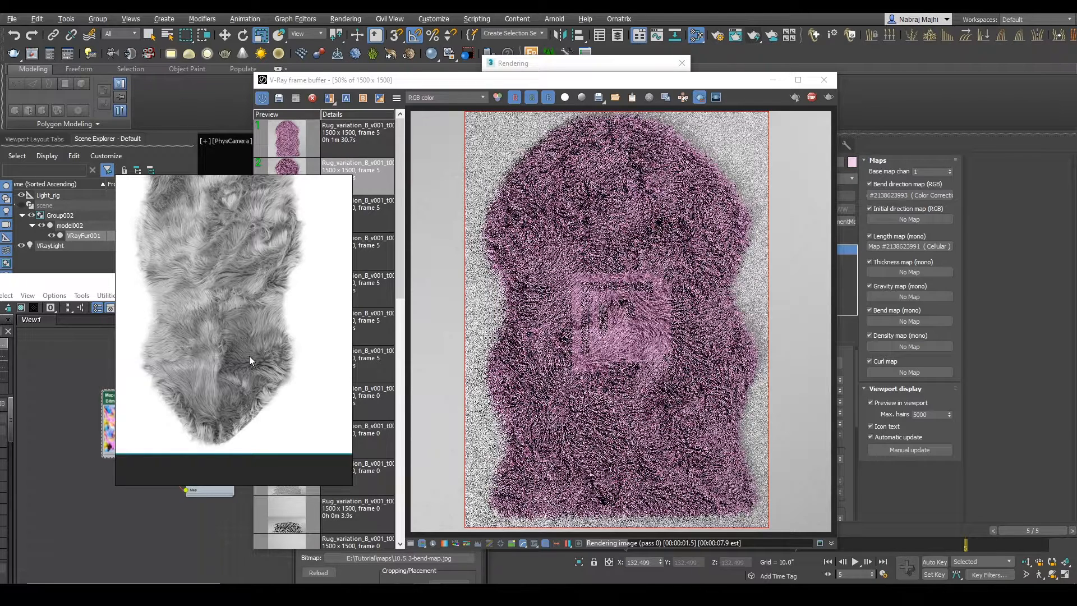
middle_click_drag(256, 237, 256, 363)
middle_click_drag(238, 401, 249, 310)
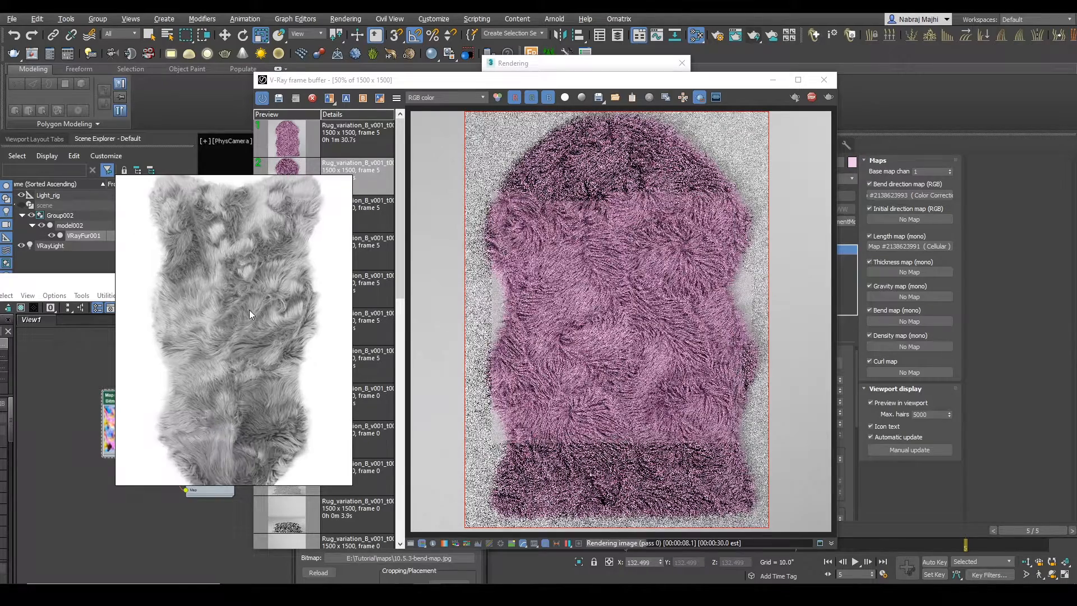
middle_click_drag(252, 414, 243, 392)
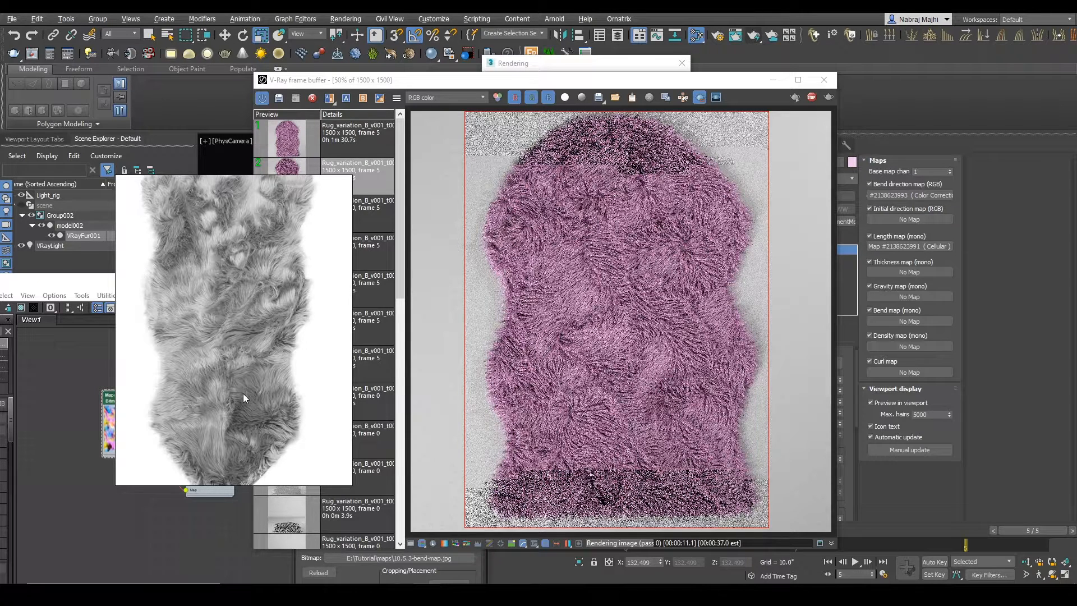
middle_click_drag(243, 393, 251, 352)
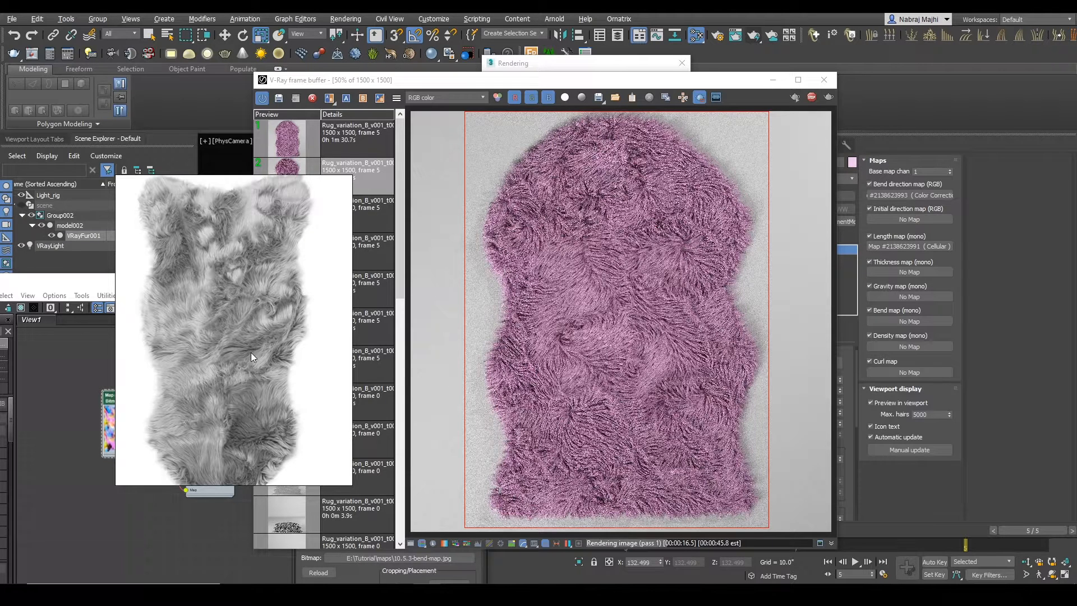
scroll(506, 321, "down", 2)
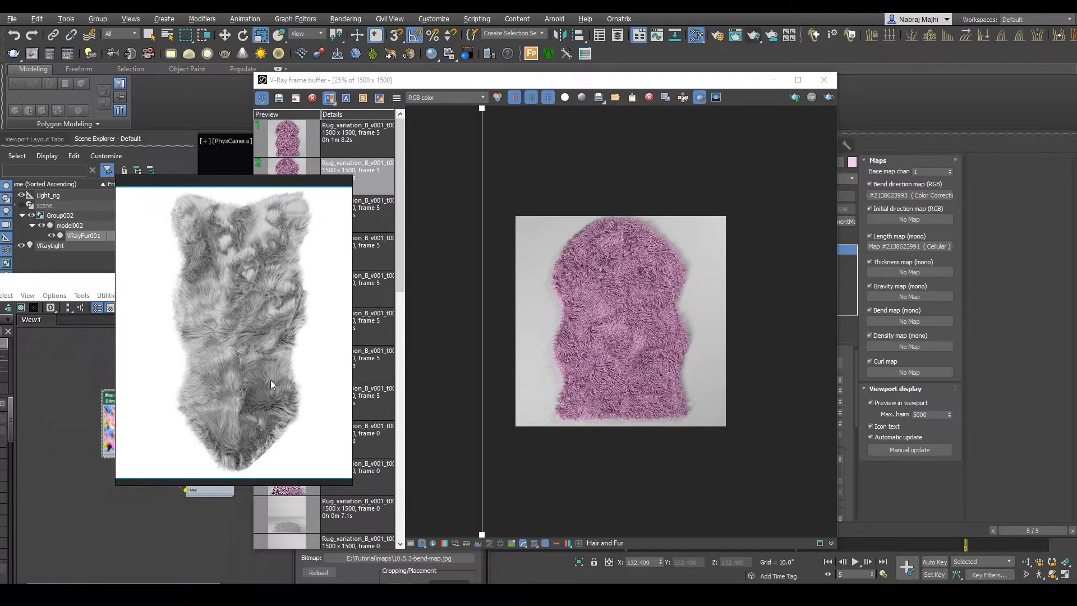
scroll(261, 373, "up", 2)
scroll(261, 365, "down", 2)
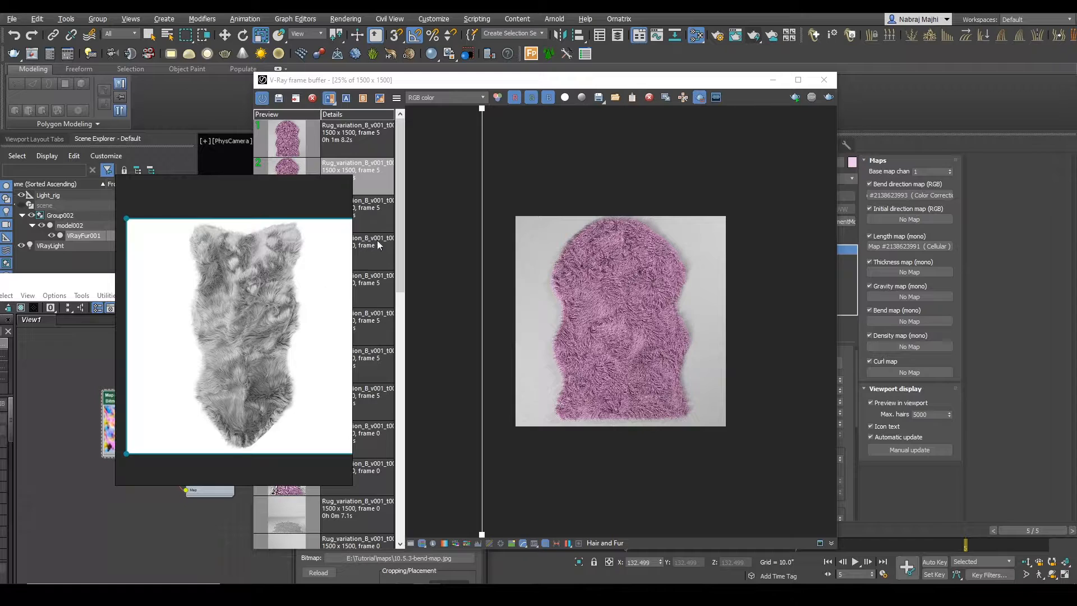
left_click(331, 594)
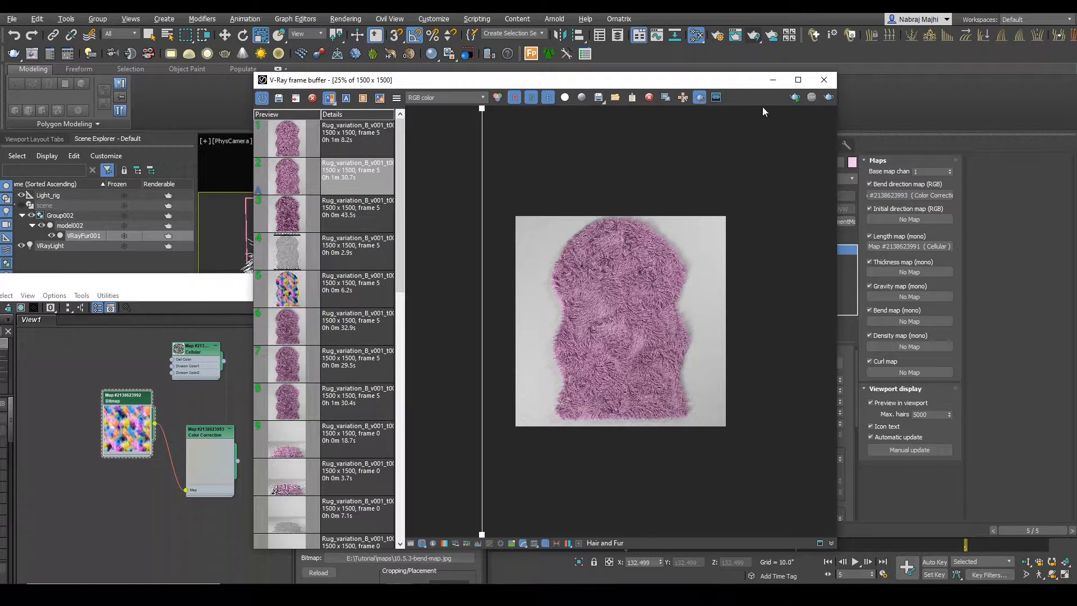
Step: Turn off rendering for VRayFur001 and duplicate the bend-map bitmap node in the material graph
left_click(163, 233)
mouse_move(154, 284)
left_mouse_down()
mouse_move(194, 263)
mouse_move(195, 251)
left_mouse_up()
middle_click_drag(175, 426, 202, 383)
left_click_drag(198, 322, 191, 440, "shift")
double_click(190, 439)
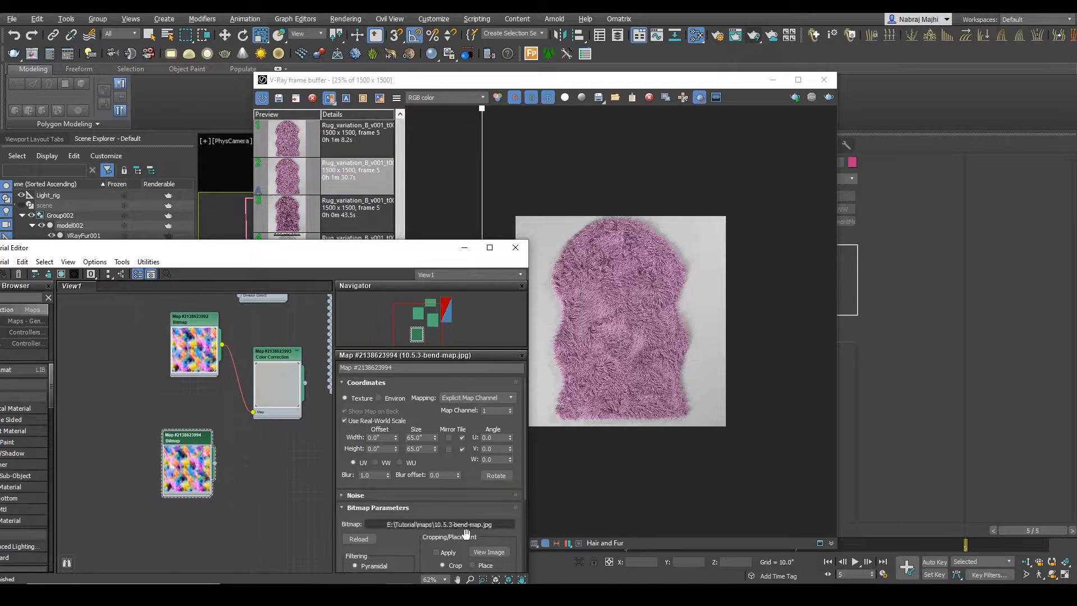
Step: Replace the duplicated bitmap's image with Texture_Image.jpg from the maps folder
left_click(463, 524)
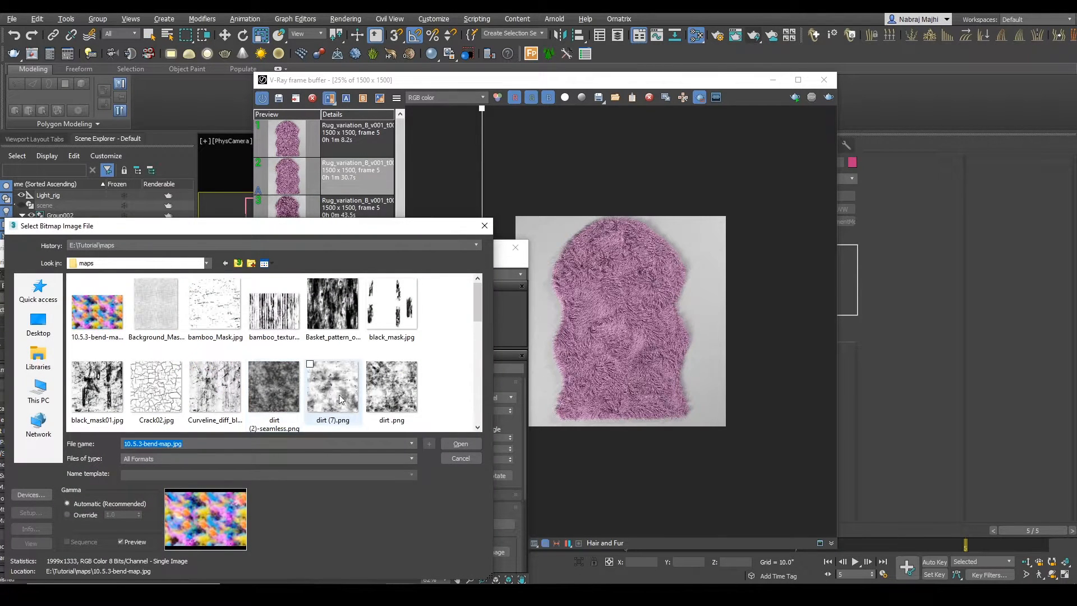
scroll(342, 396, "down", 2)
scroll(365, 403, "down", 4)
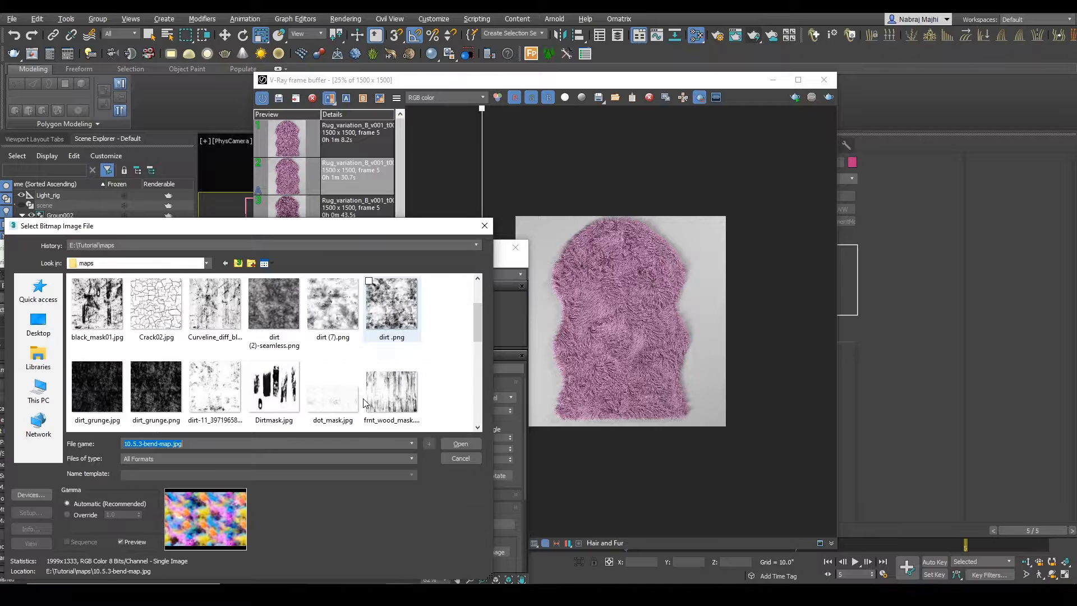
right_click(163, 308)
left_click(217, 245)
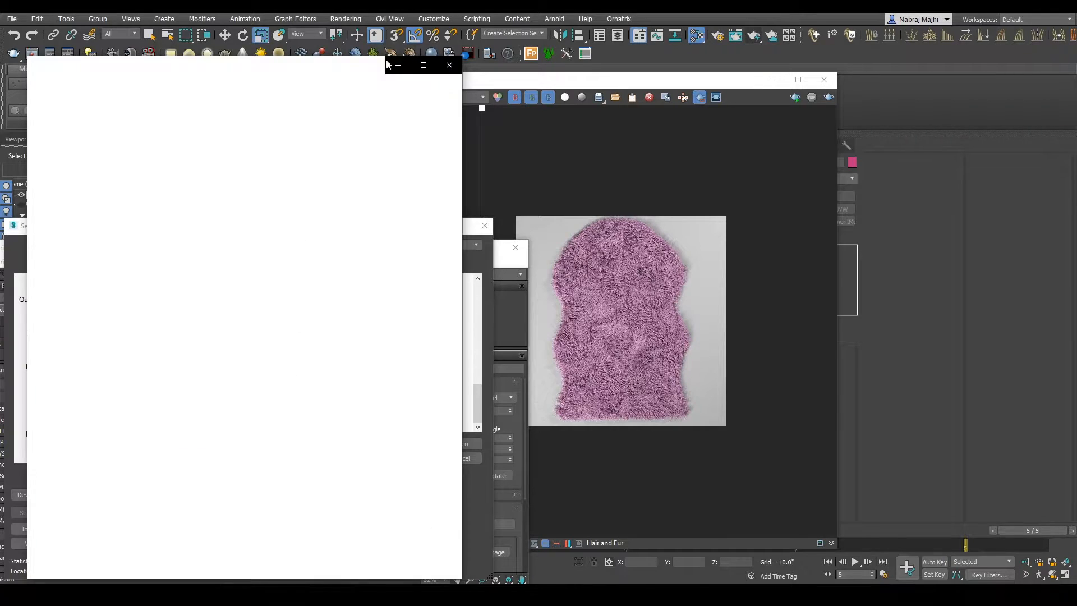
left_click(565, 56)
right_click(160, 311)
left_click(194, 241)
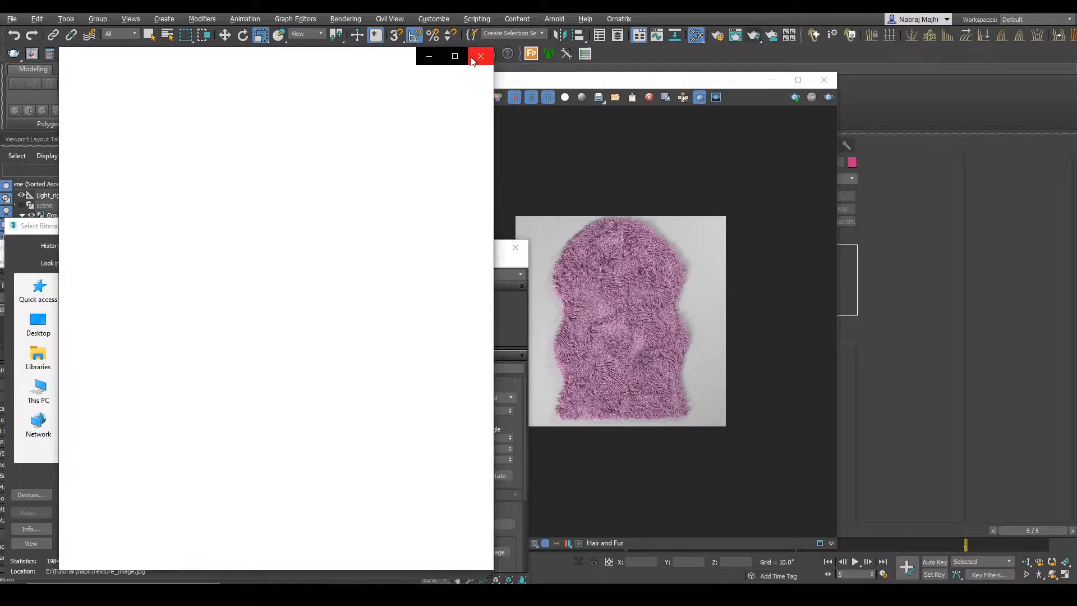
left_click(479, 62)
scroll(193, 348, "up", 5)
scroll(197, 356, "down", 5)
double_click(164, 315)
Step: Connect the Texture_Image.jpg bitmap to the VRayMtl's Diffuse map and assign that material to model002
middle_click_drag(265, 460, 206, 489)
scroll(194, 474, "down", 3)
left_click(536, 269)
key("Escape")
left_click_drag(234, 452, 250, 359)
right_click(268, 372)
left_click(297, 101)
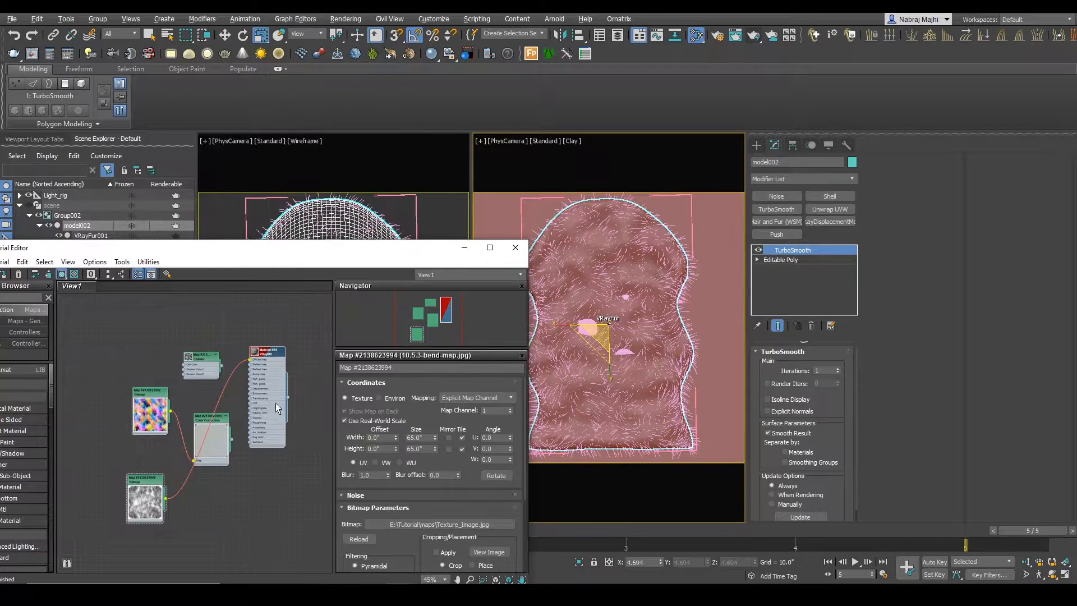
Step: Render the textured rug base, stop the render and start interactive rendering
left_click(753, 39)
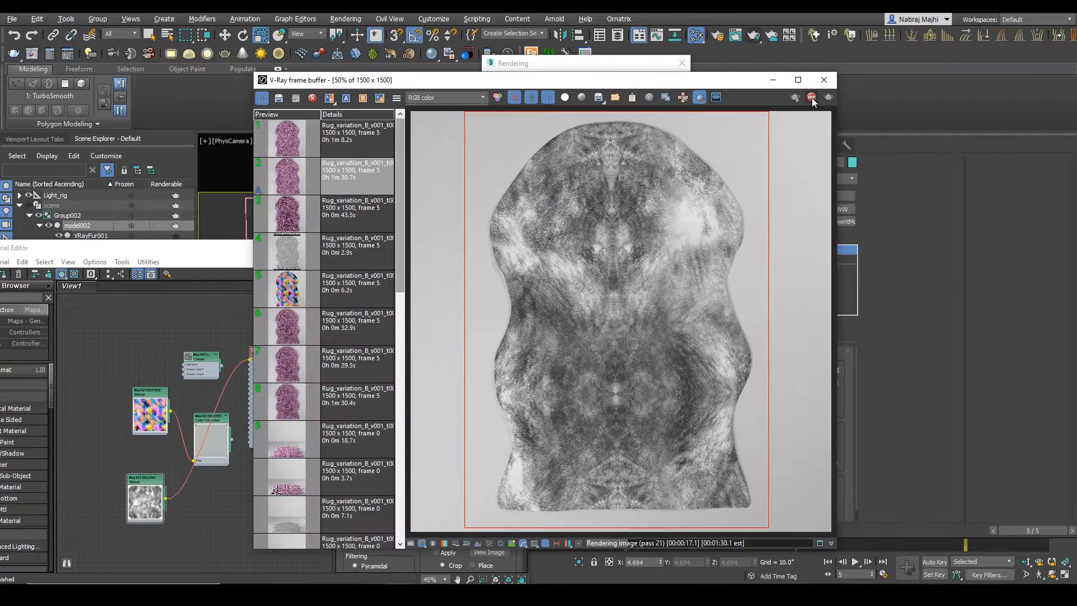
left_click(811, 97)
scroll(634, 187, "down", 1)
left_click(794, 99)
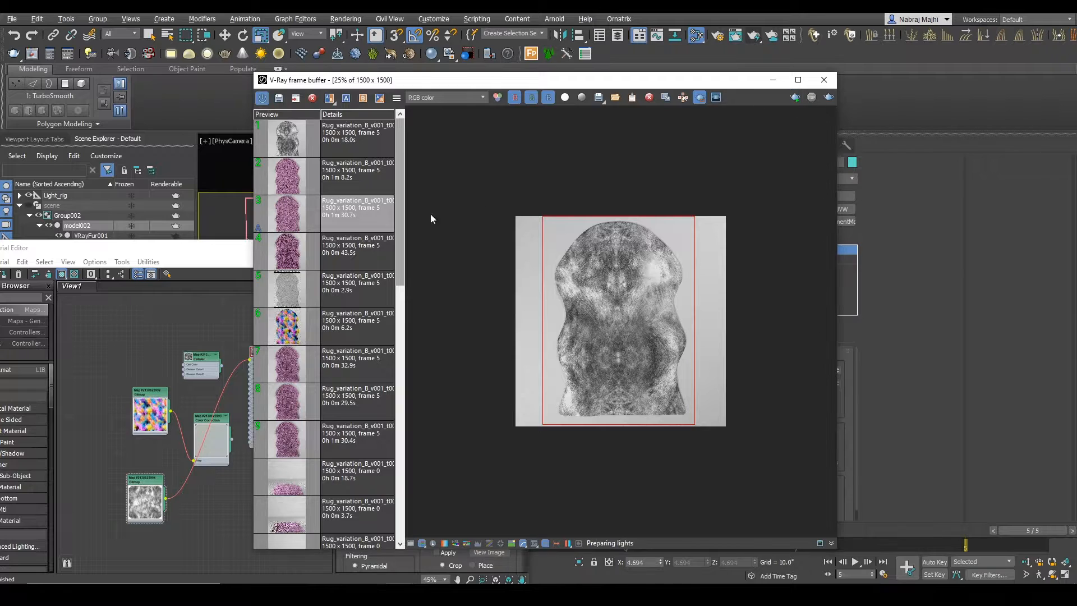
Step: Try real-world sizes of 40 and 60 inches, plus a 100-inch height, for the Texture_Image.jpg bitmap
left_click(211, 256)
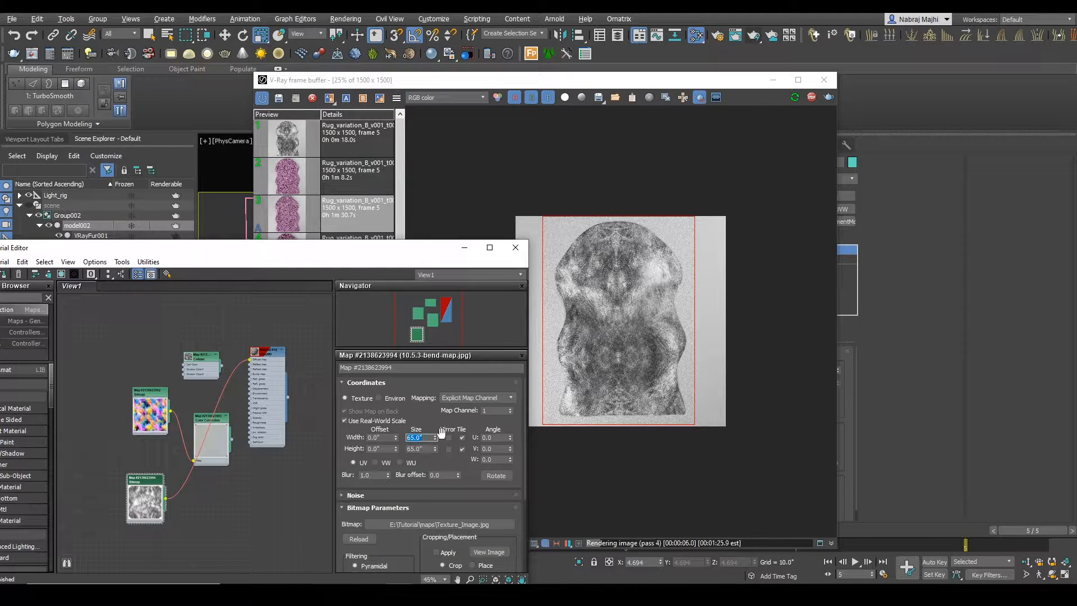
type("40")
key("Return")
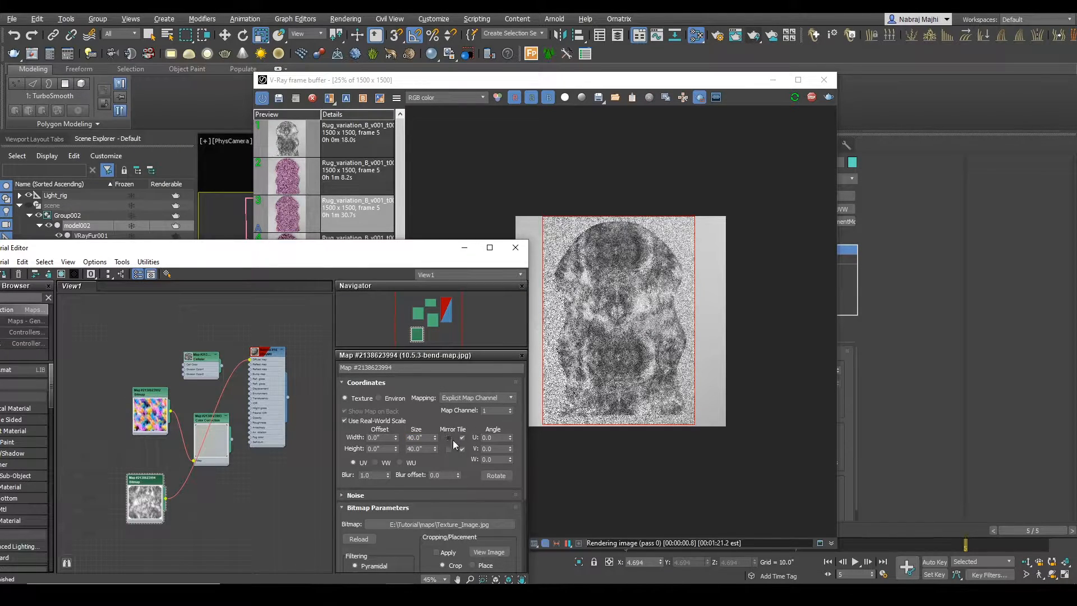
double_click(428, 438)
type("100")
key("Tab")
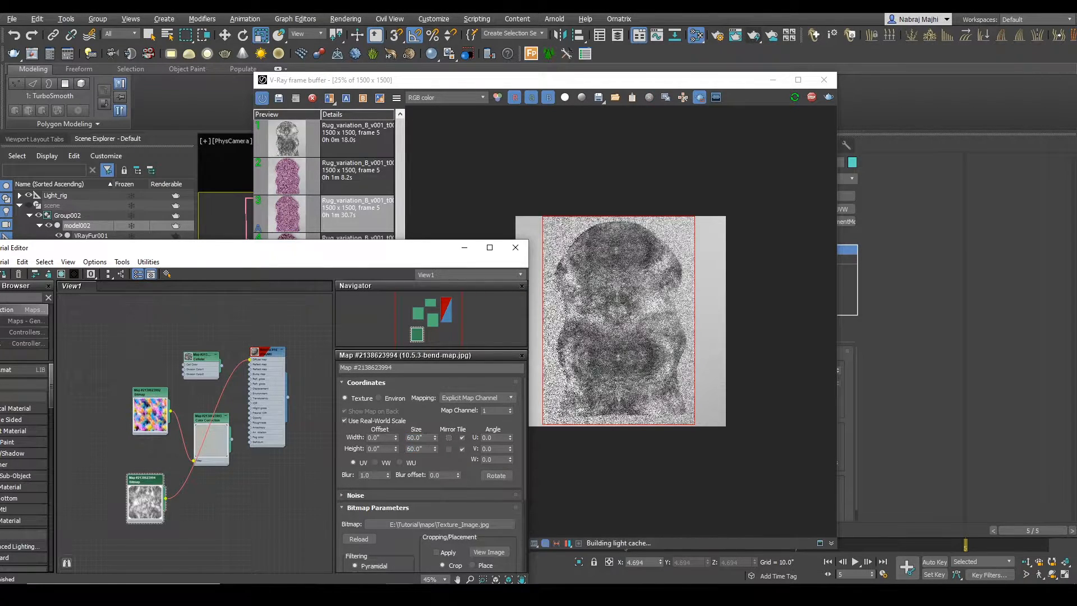
type("100")
key("Return")
Step: Set the Texture_Image.jpg bitmap to 50 inches wide and 80 inches high, with a width offset of about -2.98 inches
double_click(418, 438)
type("50")
key("Tab")
type("80")
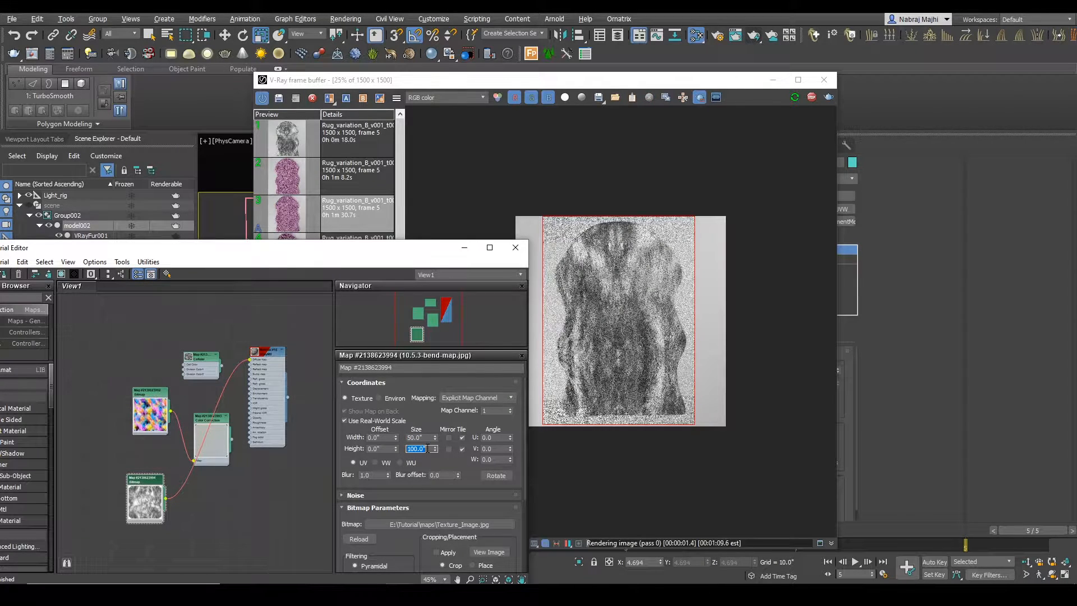
key("Return")
left_click_drag(396, 437, 393, 24)
Step: Insert an Output map between the Texture_Image.jpg bitmap and the VRayMtl's Diffuse map and show its parameters
left_click_drag(68, 249, 174, 214)
type("out")
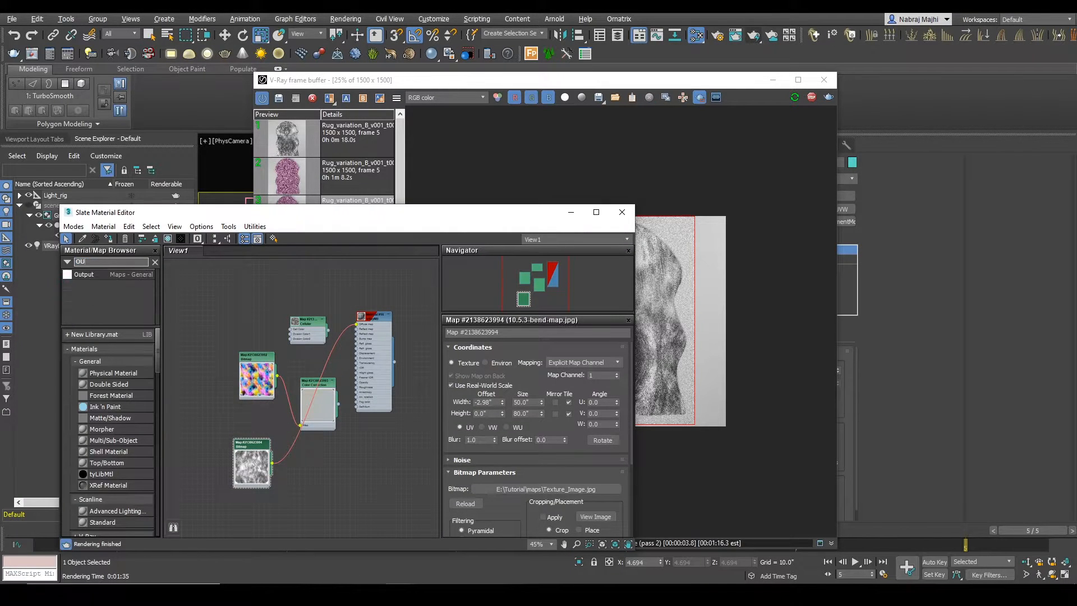
left_click_drag(297, 442, 295, 442)
left_click_drag(386, 216, 267, 192)
left_click_drag(137, 439, 107, 434)
left_click_drag(181, 417, 200, 433)
double_click(201, 433)
Step: Enable the Output map's color map, raise the curve's end point to about 1.83 and stop the interactive render
left_click(348, 376)
scroll(361, 456, "down", 3)
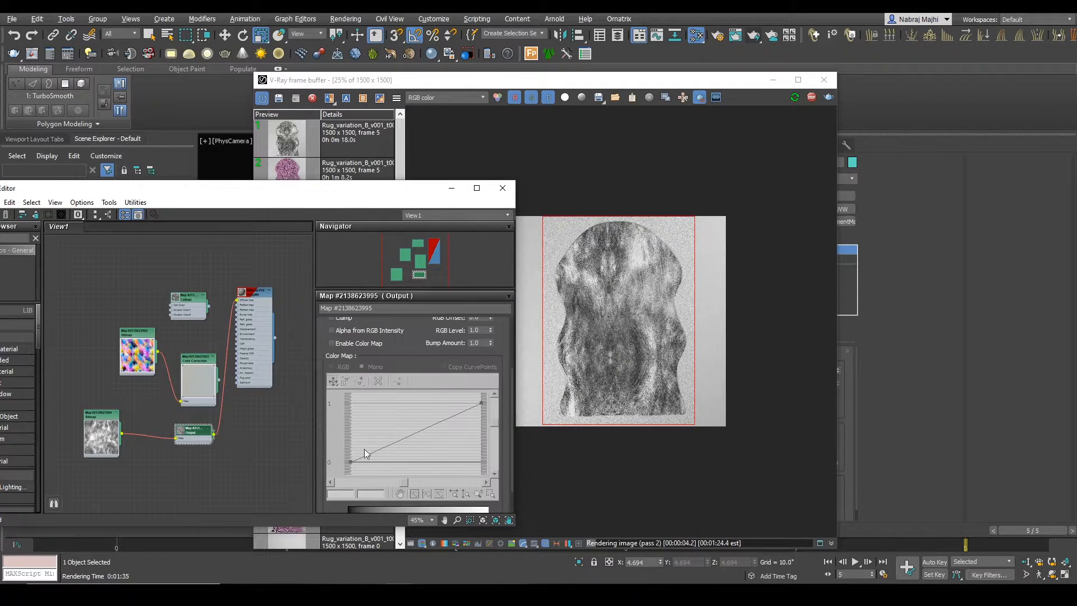
left_click(343, 347)
middle_click_drag(433, 443, 406, 455)
left_click_drag(454, 414, 467, 398)
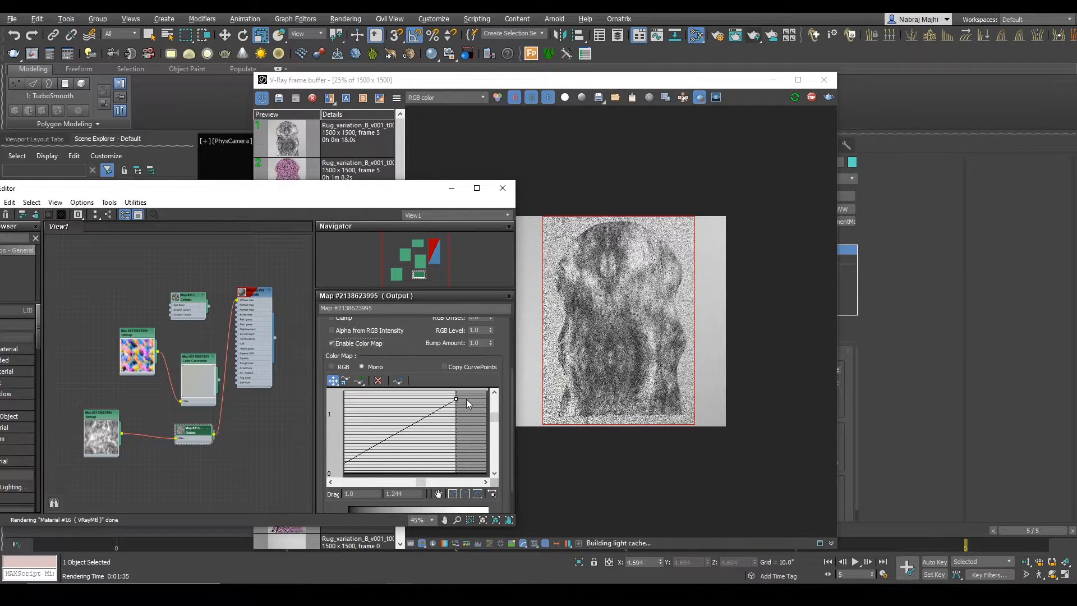
middle_click_drag(442, 430, 434, 463)
left_click_drag(445, 431, 444, 396)
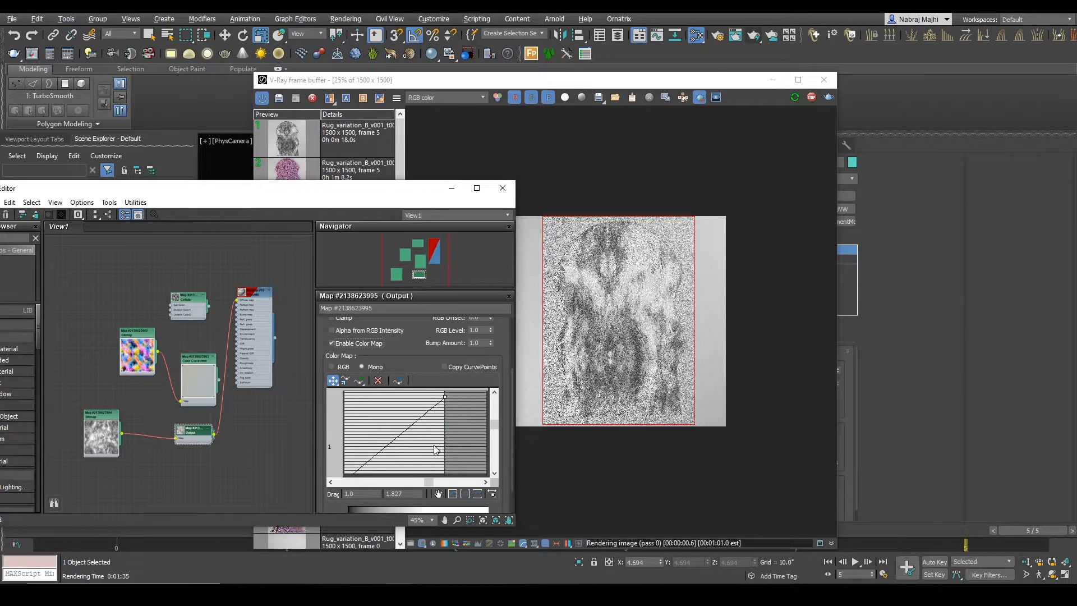
middle_click_drag(393, 464, 426, 430)
left_click(553, 223)
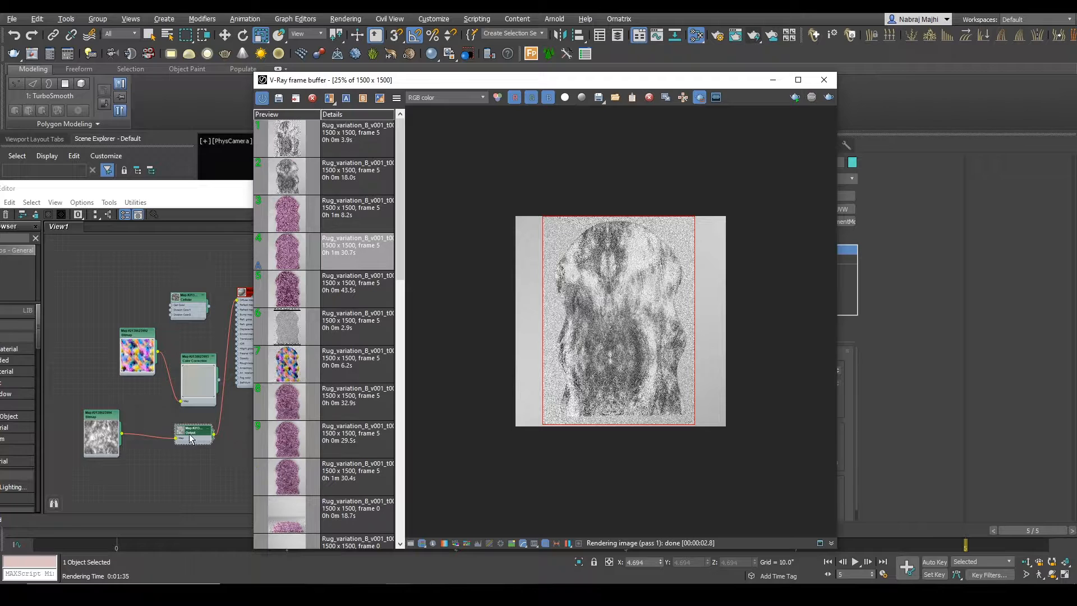
Step: Rearrange the material graph, moving the bend-map nodes away from the texture bitmap, Output map and VRayMtl
double_click(101, 435)
mouse_move(429, 85)
left_mouse_down()
mouse_move(594, 83)
mouse_move(423, 82)
left_mouse_up()
left_click(199, 228)
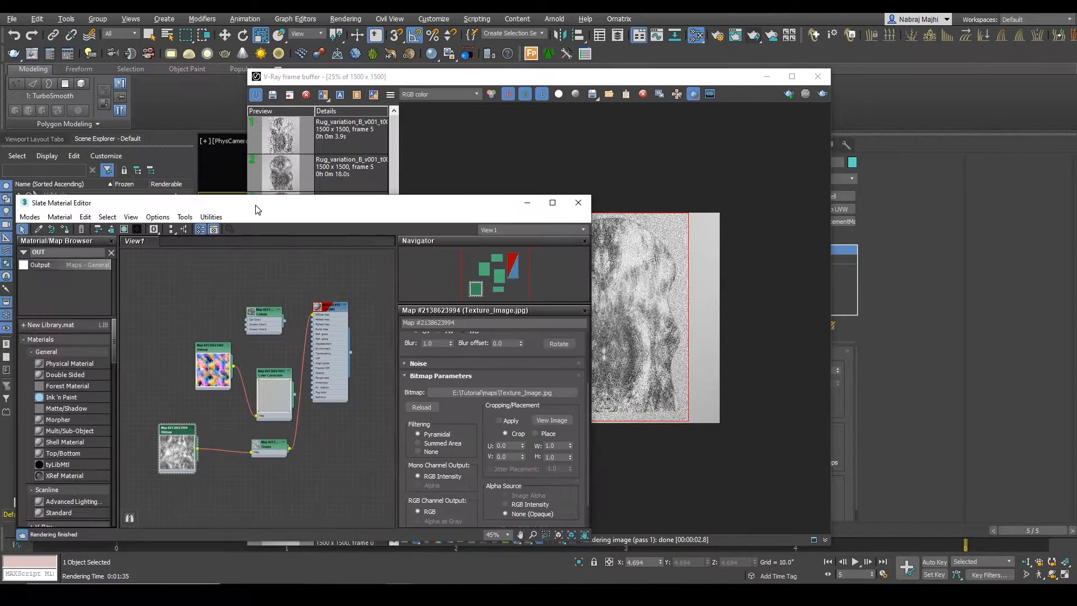
left_click_drag(261, 312, 210, 251)
left_click_drag(204, 348, 193, 369)
left_click(277, 380, "ctrl")
left_click_drag(277, 381, 206, 294)
middle_click_drag(258, 419, 279, 398)
left_click_drag(196, 379, 300, 447)
left_click_drag(291, 425, 235, 425)
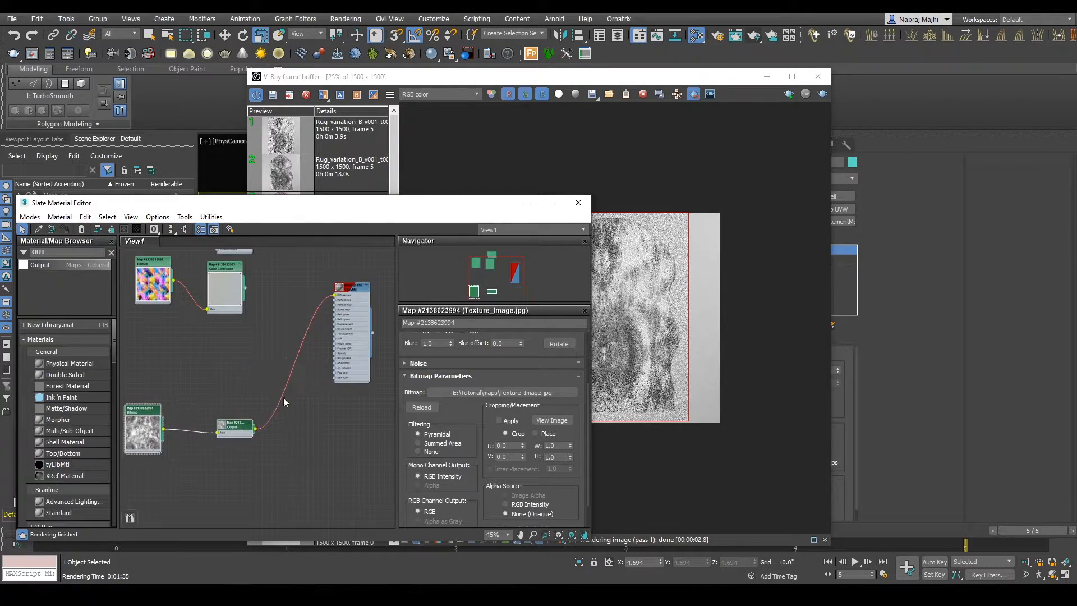
left_click_drag(367, 318, 357, 337)
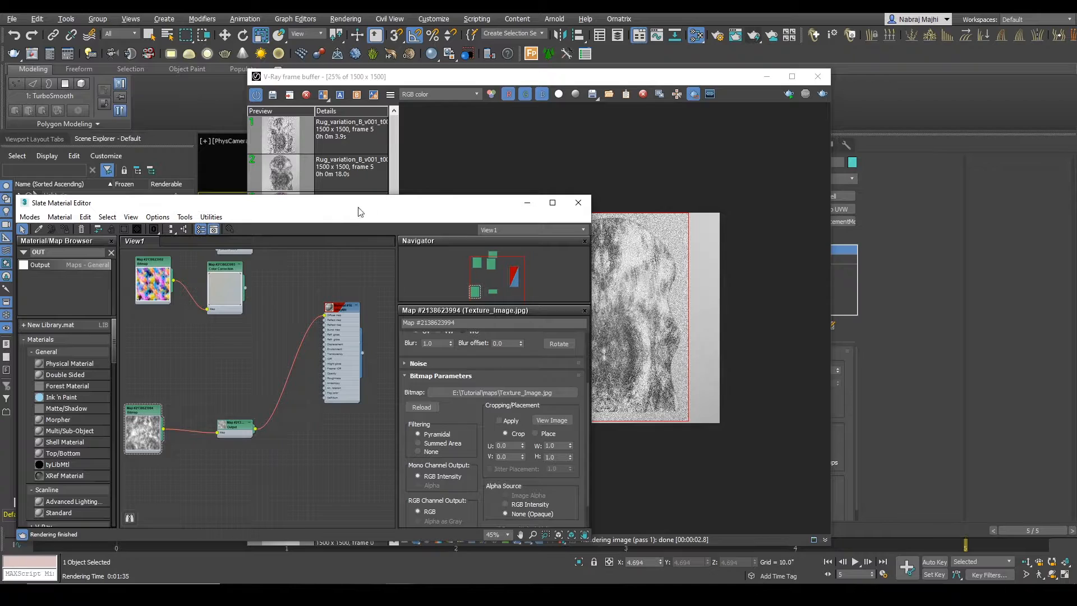
Step: Add a Multi/Sub-Object material to the graph and connect the VRayMtl to it
left_click_drag(362, 212, 343, 294)
scroll(286, 387, "down", 3)
type("MUL")
left_click_drag(34, 347, 344, 412)
scroll(328, 454, "up", 2)
left_click_drag(319, 402, 331, 418)
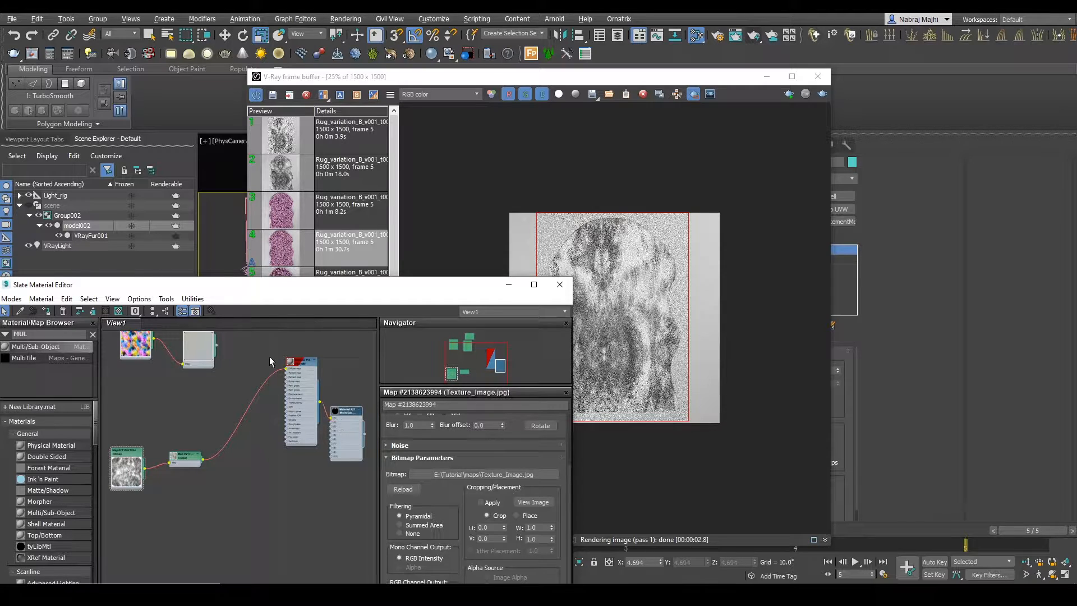
Step: Examine the material IDs of the rug mesh model002 and the material ID setting of VRayFur001
left_click(88, 229)
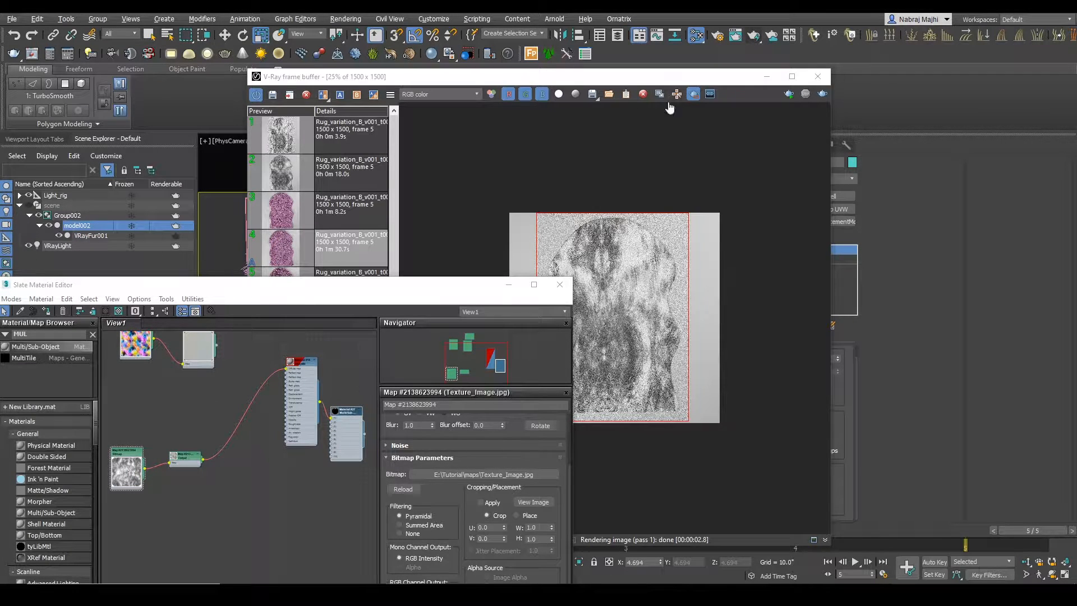
left_click(767, 77)
left_click(757, 260)
left_click(779, 307)
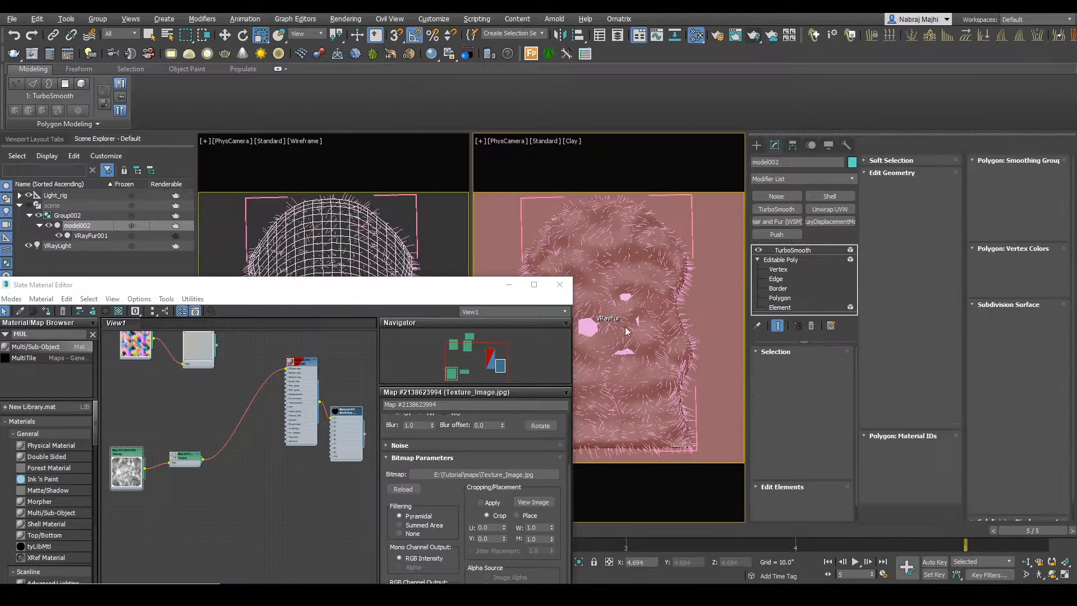
left_click(678, 302)
left_click(796, 251)
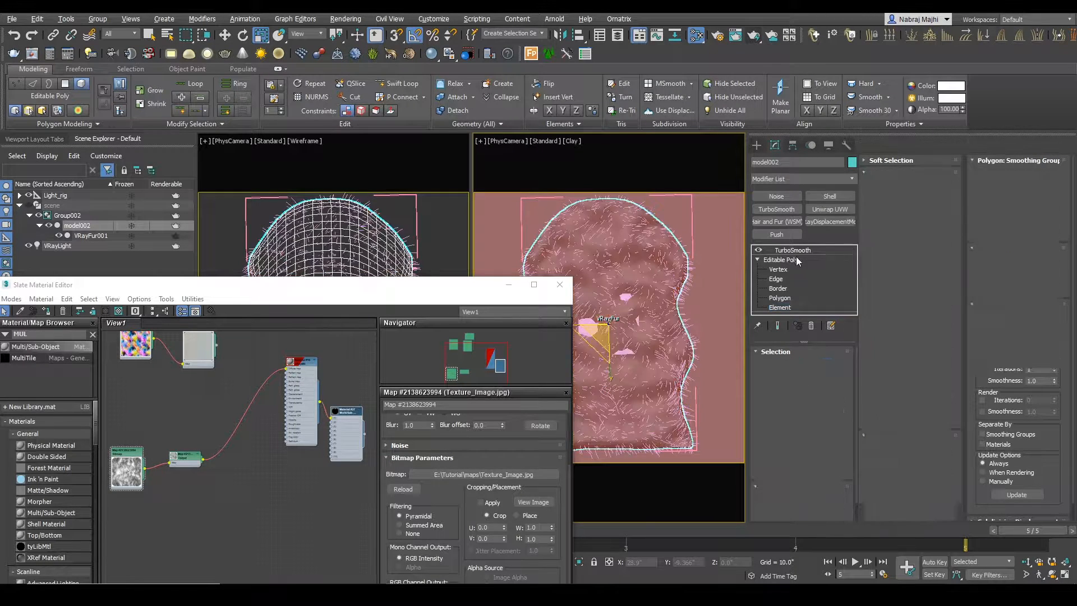
left_click(94, 236)
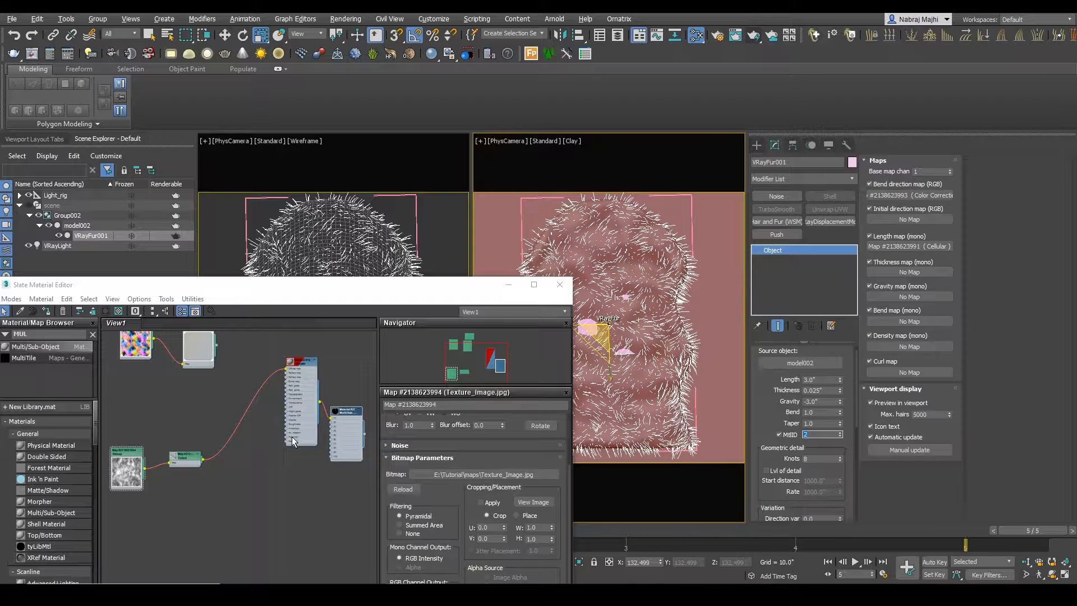
Step: Add a second VRayMtl to the material graph and connect it to the second slot of the Multi/Sub-Object material
middle_click_drag(299, 441, 307, 428)
type("VR")
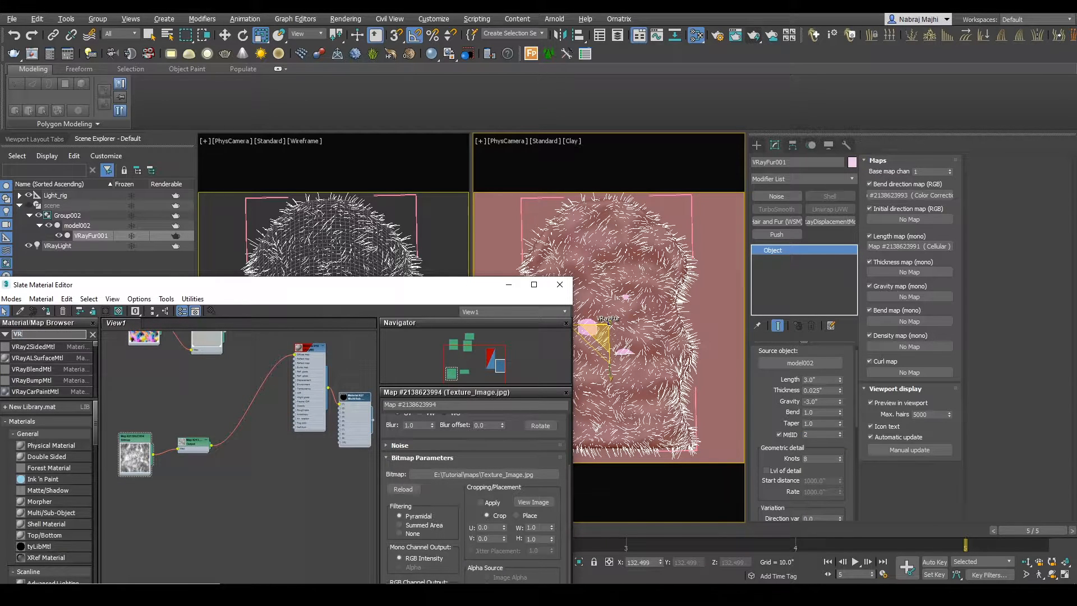
type("AYM")
left_click_drag(32, 355, 285, 507)
left_click_drag(353, 430, 352, 430)
left_click(365, 378)
Step: Disconnect the Output map from the first VRayMtl and move it with the texture bitmap beside the second VRayMtl
left_click_drag(200, 453, 199, 453)
left_click_drag(193, 441, 211, 388)
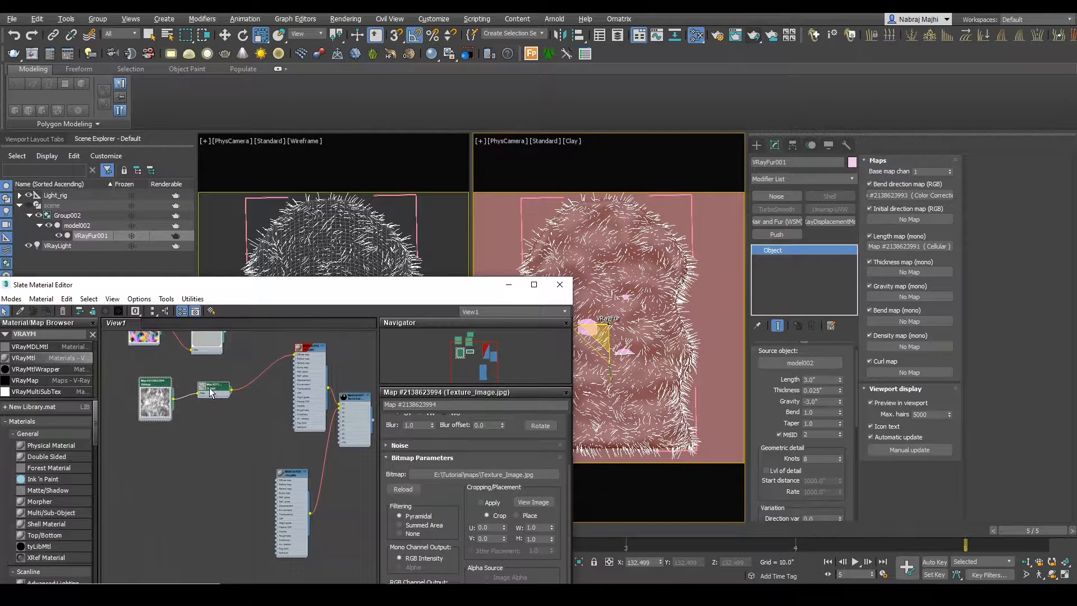
left_click_drag(292, 497, 305, 499)
left_click_drag(290, 363, 252, 368)
left_click_drag(240, 373, 158, 523)
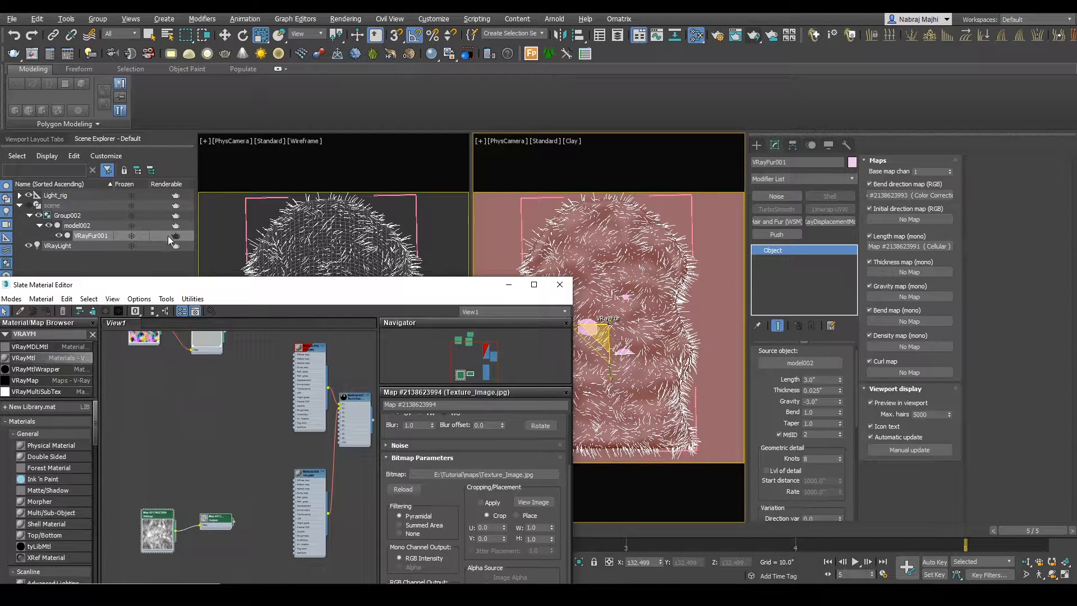
Step: Load the third render from the frame buffer history and start an interactive region render of the rug's upper-right part
left_click(167, 238)
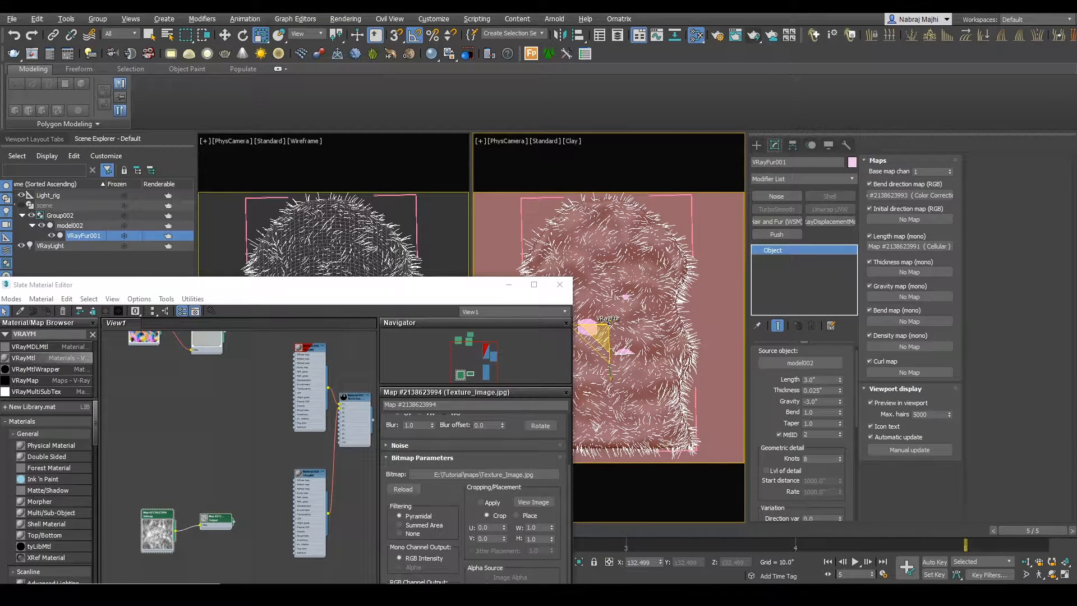
mouse_move(397, 593)
left_click(543, 541)
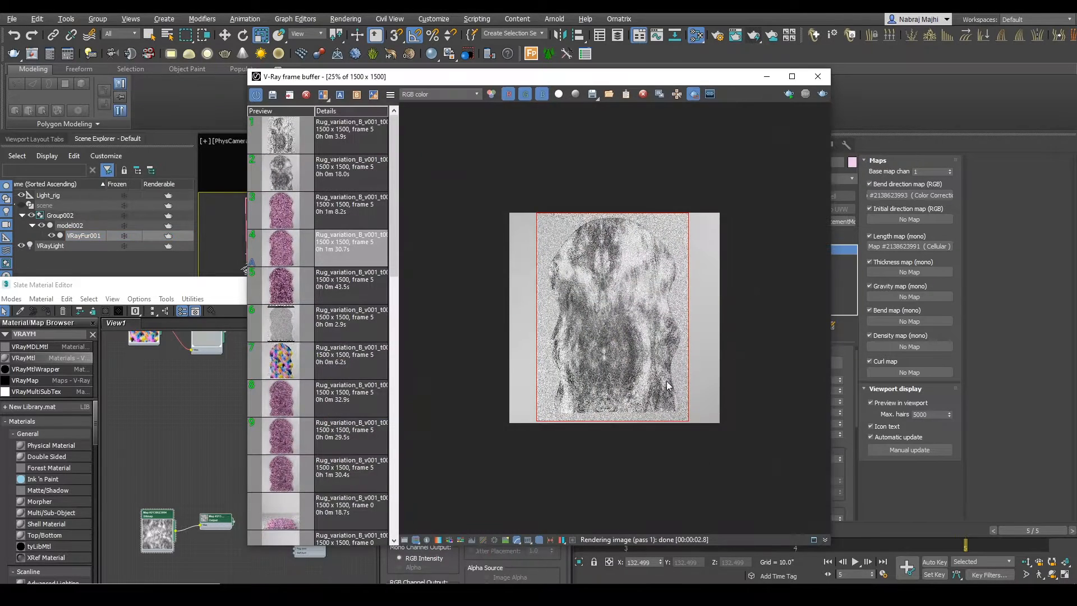
left_click(348, 213)
scroll(665, 294, "up", 1)
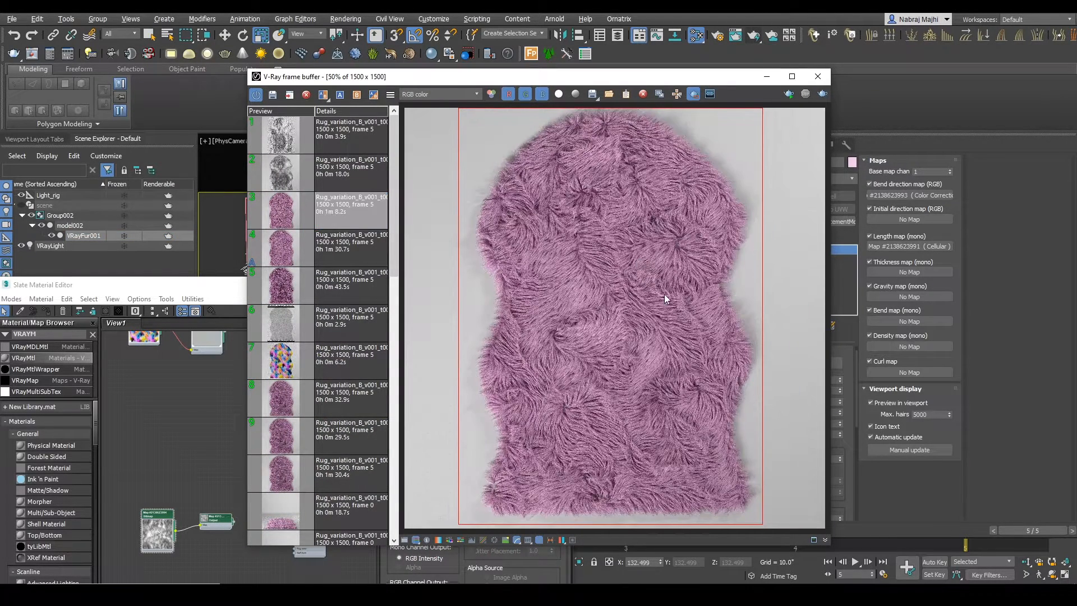
left_click(790, 94)
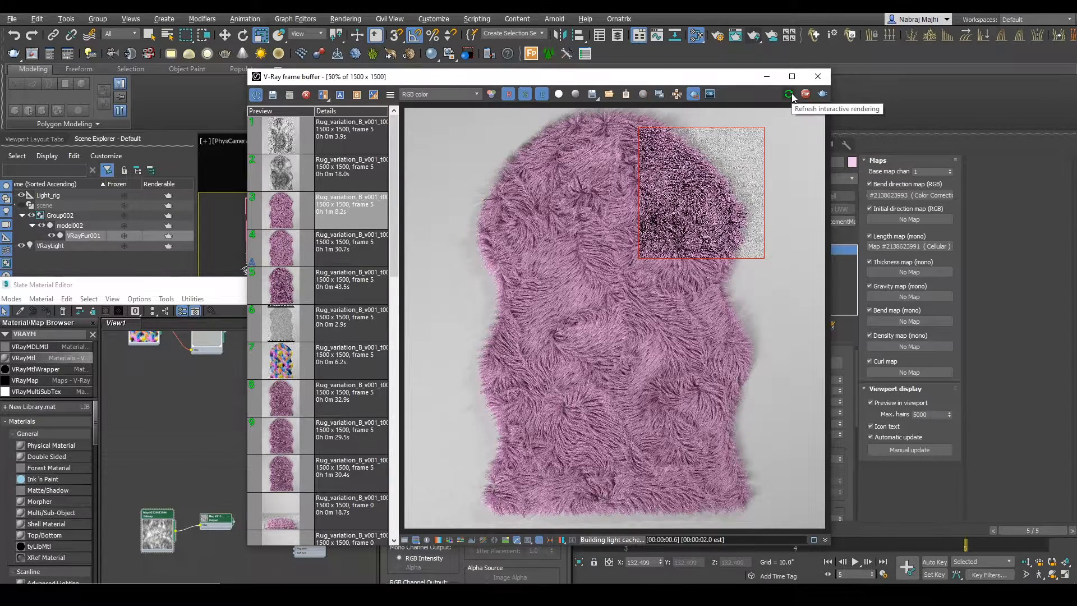
Step: Assign the Multi/Sub-Object material to the rug mesh model002 and check the region render
left_click(140, 435)
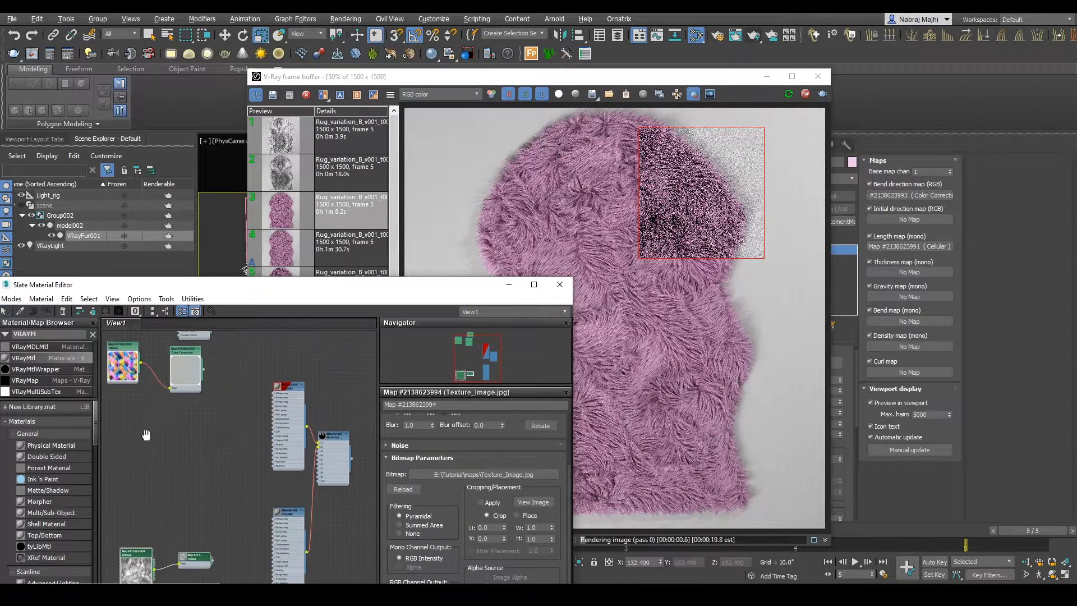
left_click(77, 225)
right_click(343, 449)
left_click(389, 199)
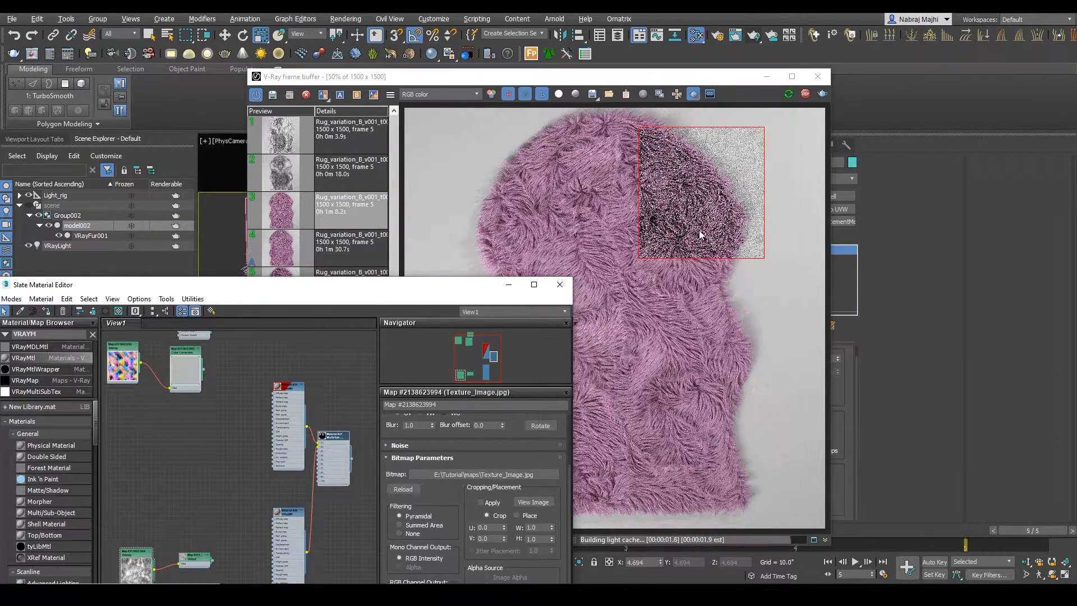
scroll(684, 207, "up", 1)
scroll(692, 256, "down", 1)
Step: Assign the Multi/Sub-Object material to the whole Group002 including the fur, and enlarge the render region across the rug's upper part
middle_click_drag(107, 390, 132, 331)
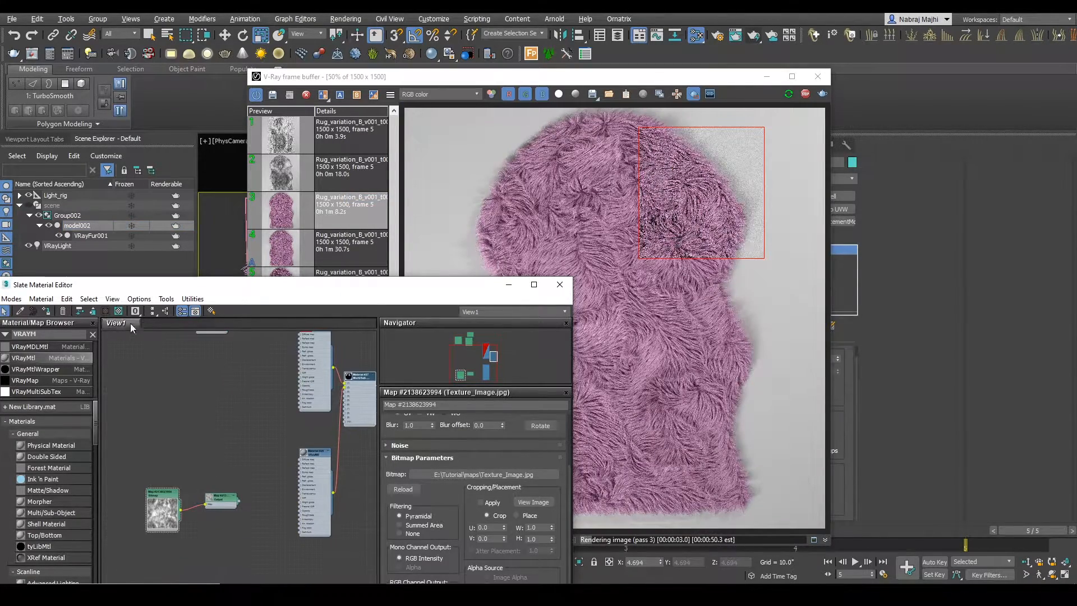
right_click(358, 399)
left_click(404, 144)
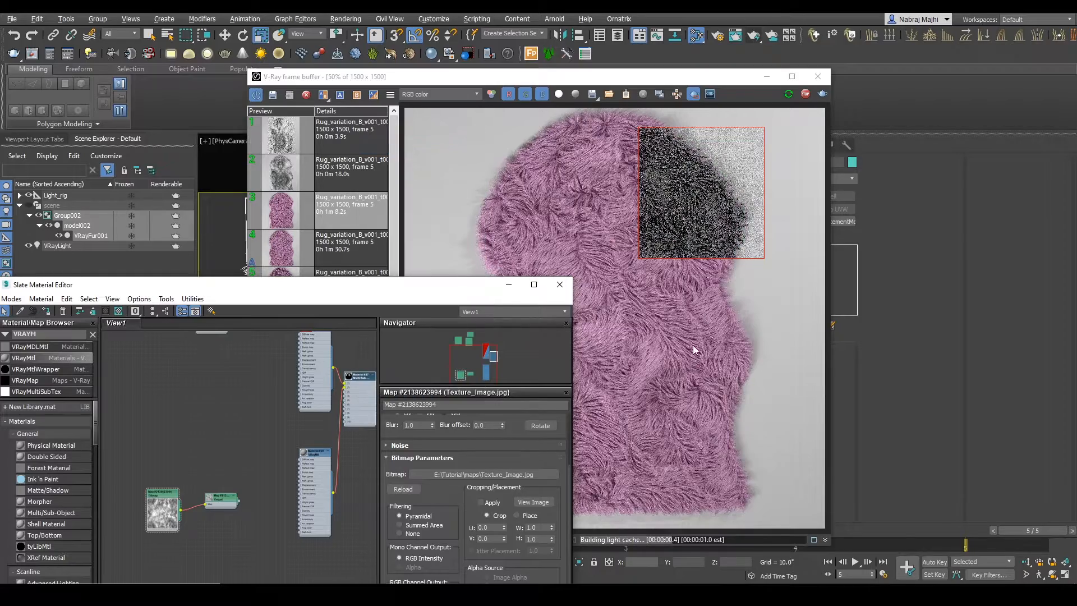
scroll(672, 214, "up", 1)
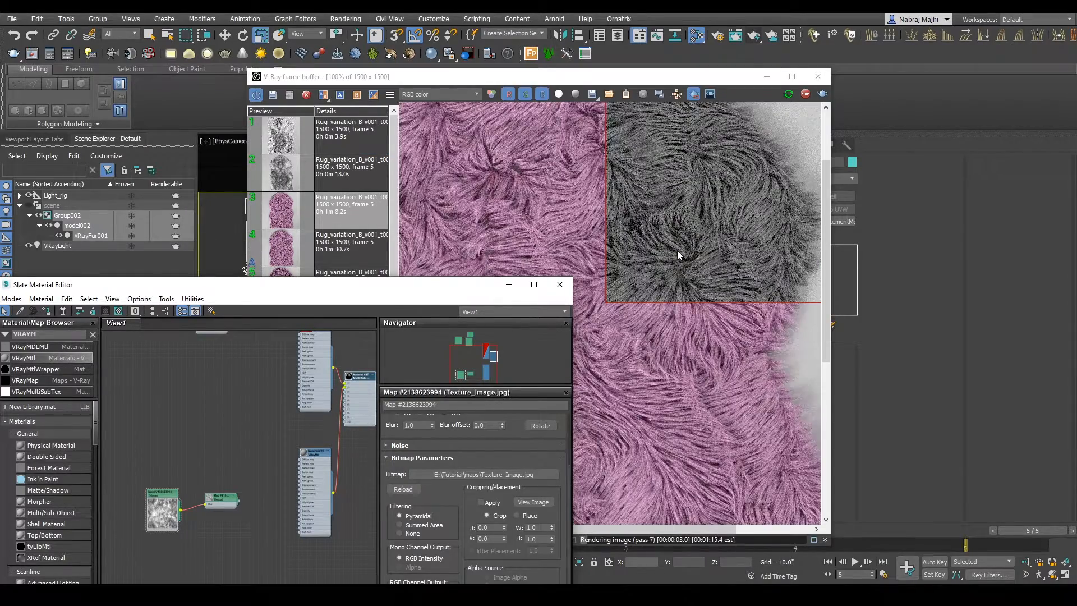
scroll(678, 251, "down", 1)
left_click(678, 251)
left_click_drag(467, 122, 762, 290)
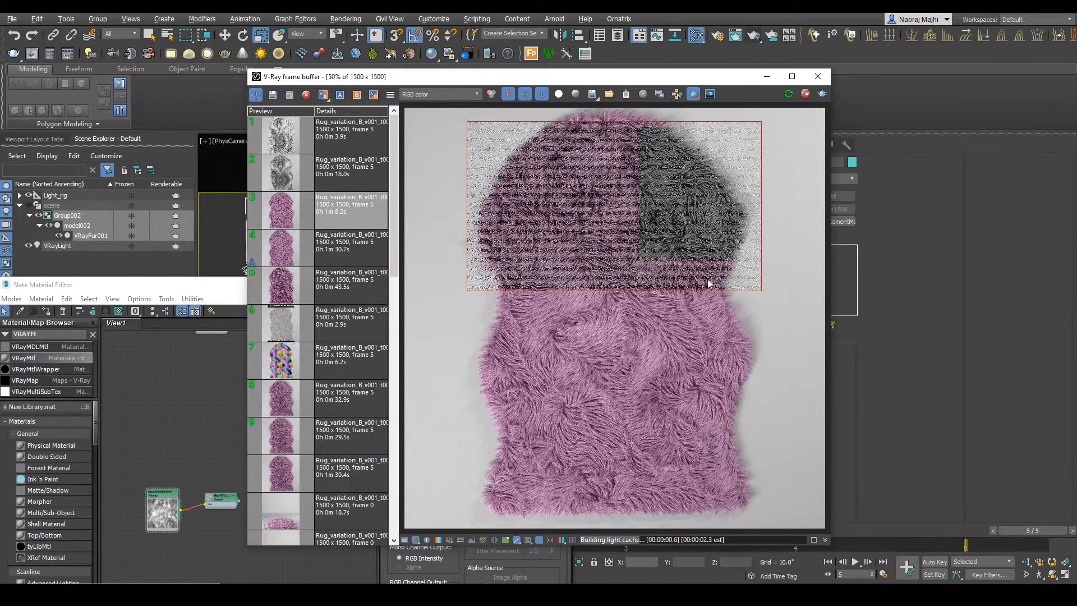
Step: Find the VRayColor map and add it to the material graph near the second VRayMtl
left_click(176, 427)
left_click(58, 334)
key("BackSpace")
type("VC")
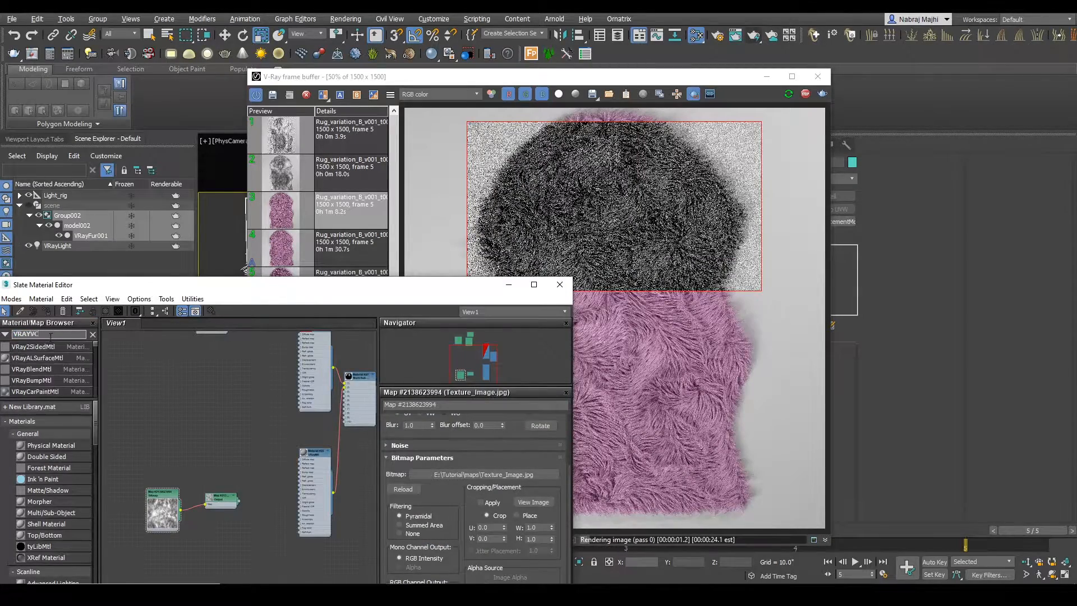
key("BackSpace")
key("BackSpace")
type("COL")
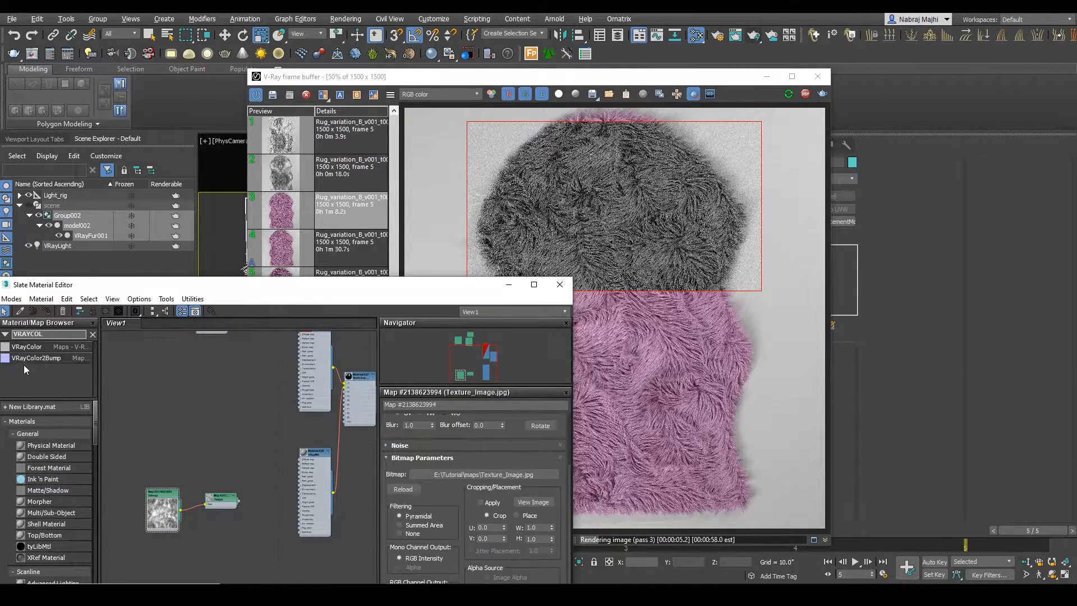
scroll(206, 410, "up", 2)
left_click_drag(220, 410, 253, 459)
Step: Open the gray sheepskin reference image and place it beside the render for color comparison
left_click(473, 593)
scroll(248, 294, "up", 3)
scroll(248, 294, "down", 3)
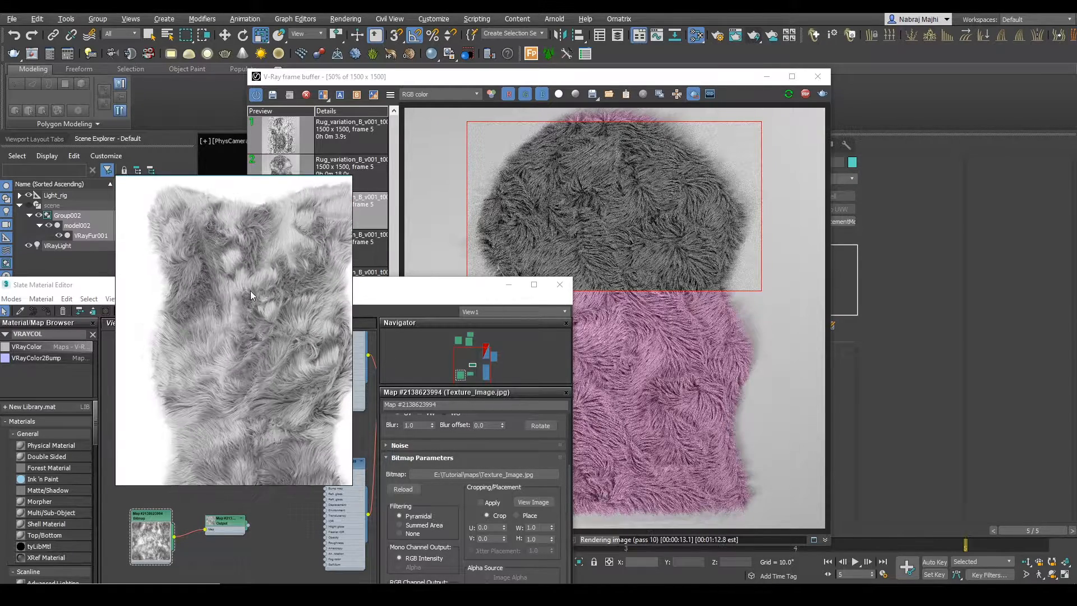
middle_click_drag(258, 294, 262, 265)
left_click(262, 522)
right_click_drag(310, 234, 222, 127)
Step: Connect the VRayColor map to the second VRayMtl's Diffuse map and show the color map's parameters
double_click(244, 456)
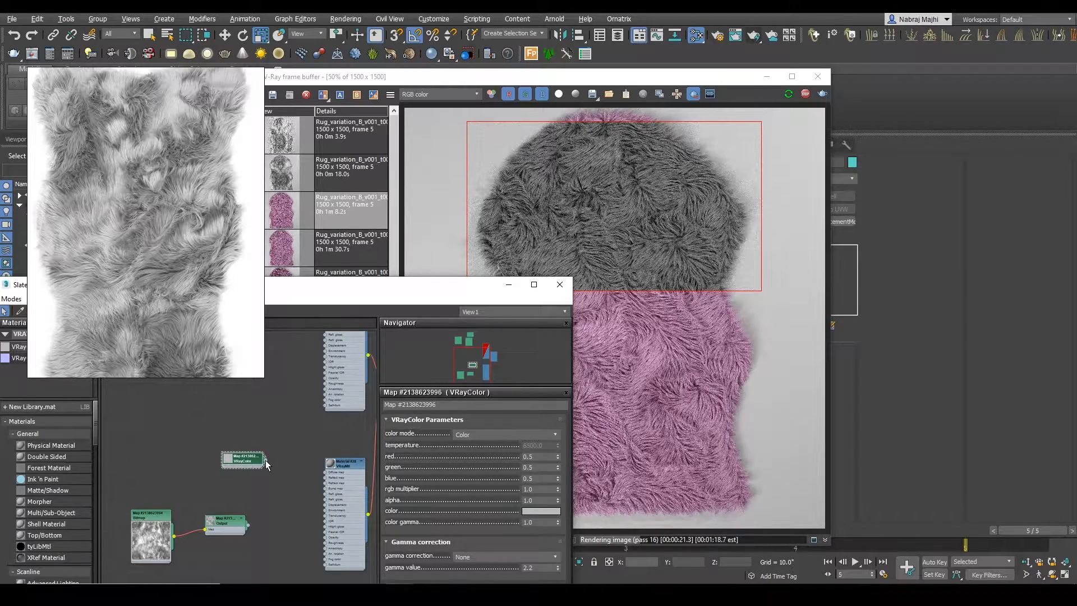
left_click_drag(291, 458, 327, 472)
left_click(251, 470)
left_click_drag(406, 291, 334, 300)
Step: Set the VRayColor map's color to a light gray with a value of 231
left_click(469, 520)
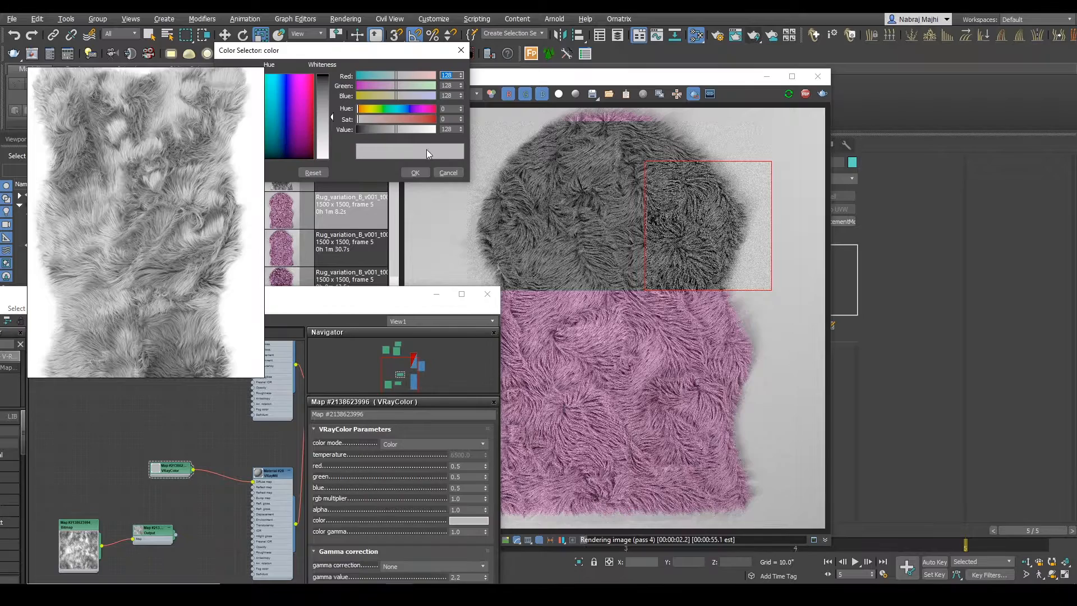
mouse_move(416, 128)
left_mouse_down()
mouse_move(409, 143)
mouse_move(428, 117)
mouse_move(433, 132)
left_mouse_up()
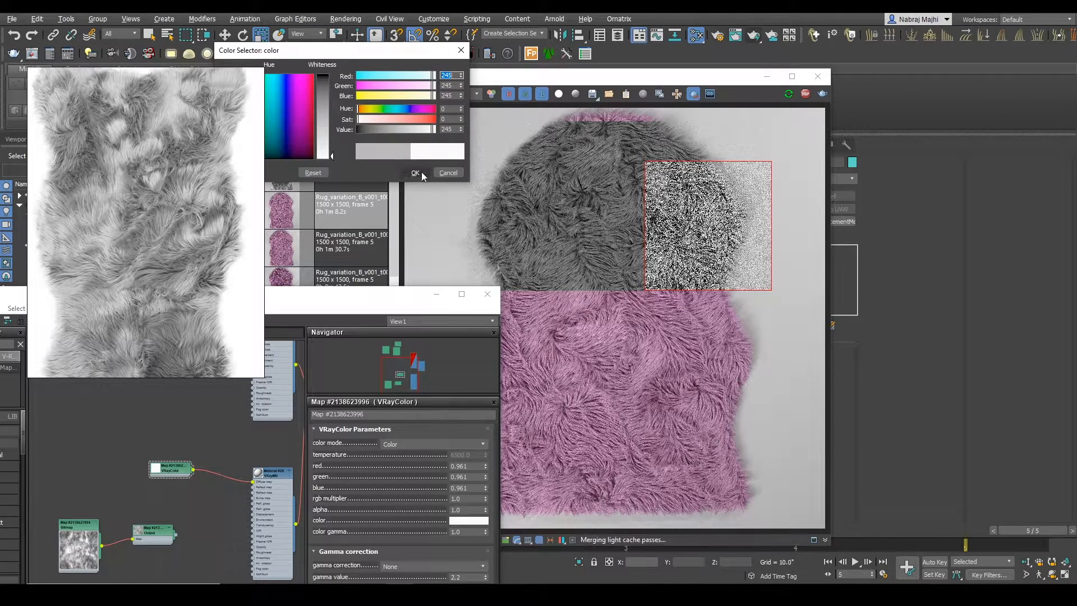
left_click_drag(432, 129, 428, 130)
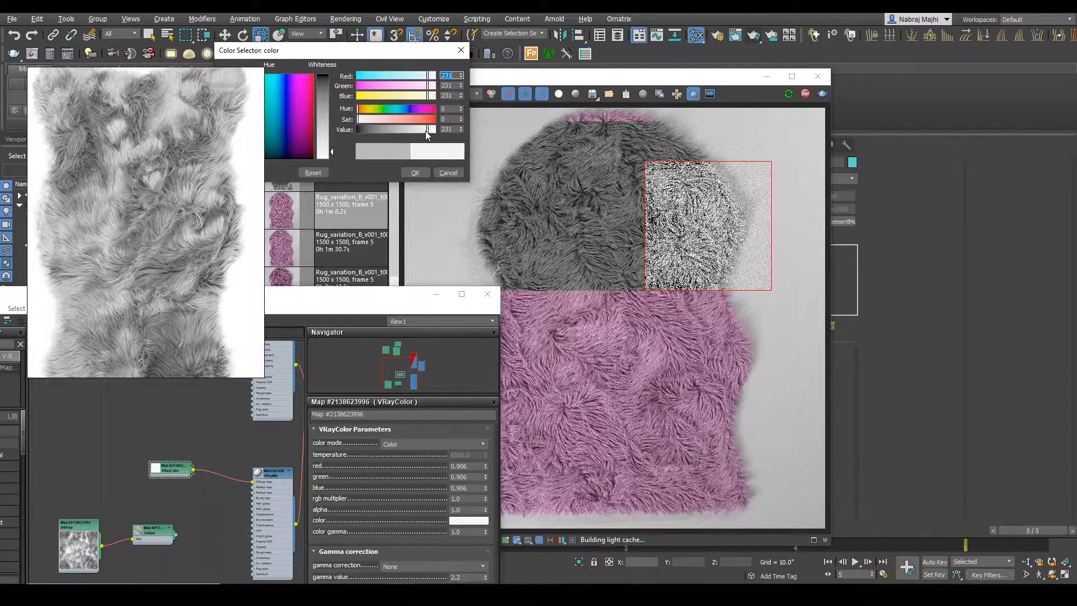
left_click(414, 174)
Step: Duplicate the light gray VRayColor map, connect the copy to the second VRayMtl's Diffuse map and show its parameters
middle_click_drag(180, 471, 176, 439)
left_click_drag(147, 423, 143, 450, "shift")
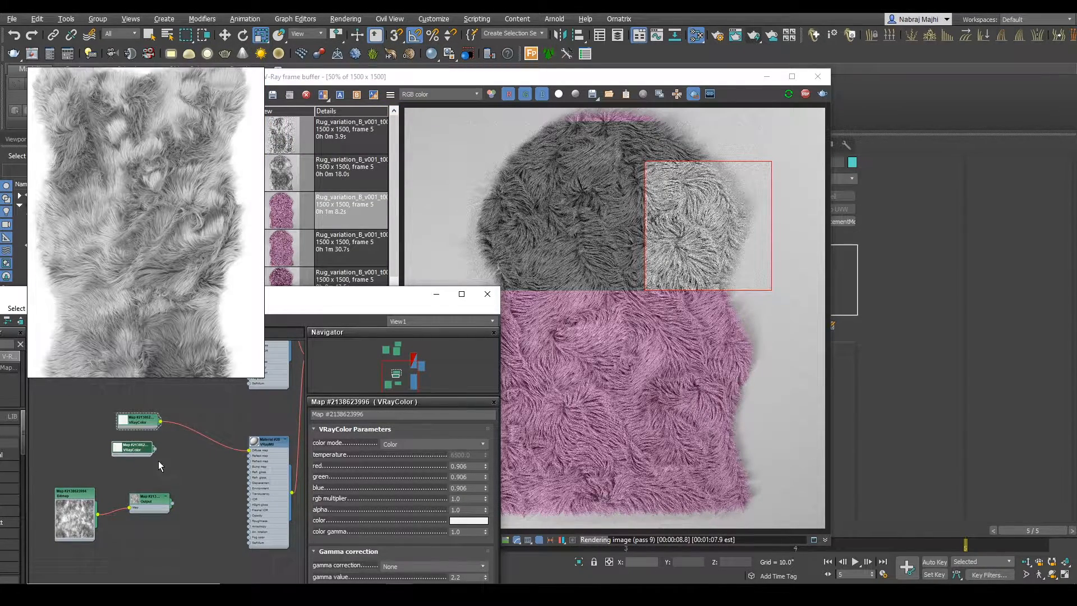
left_click_drag(241, 447, 248, 449)
double_click(141, 451)
Step: Set the duplicated VRayColor map's color to a darker gray with a value of 172
left_click(465, 520)
left_click(396, 129)
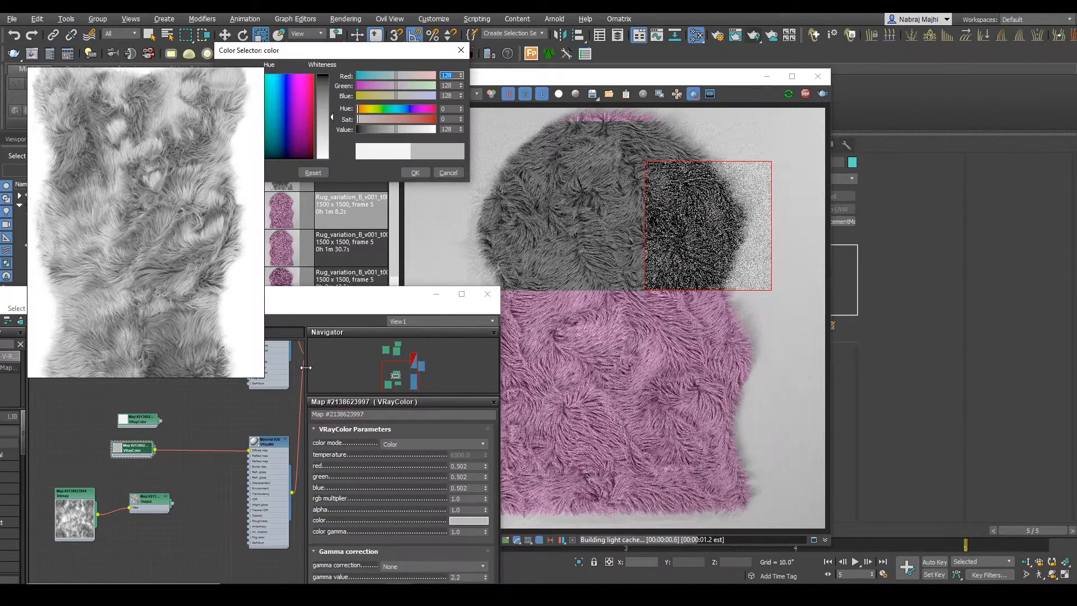
left_click(405, 130)
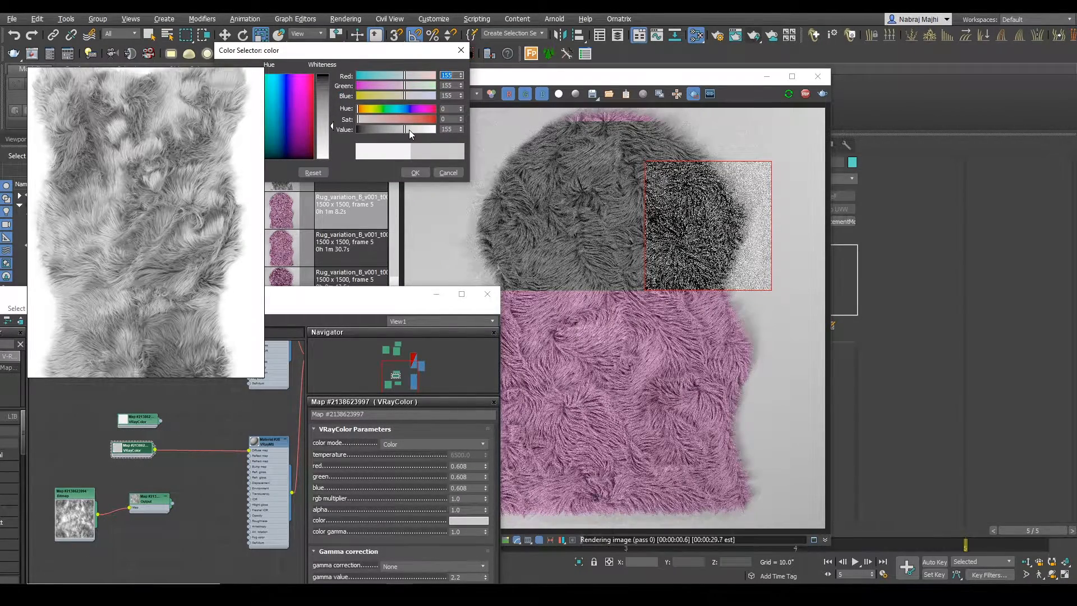
left_click(409, 130)
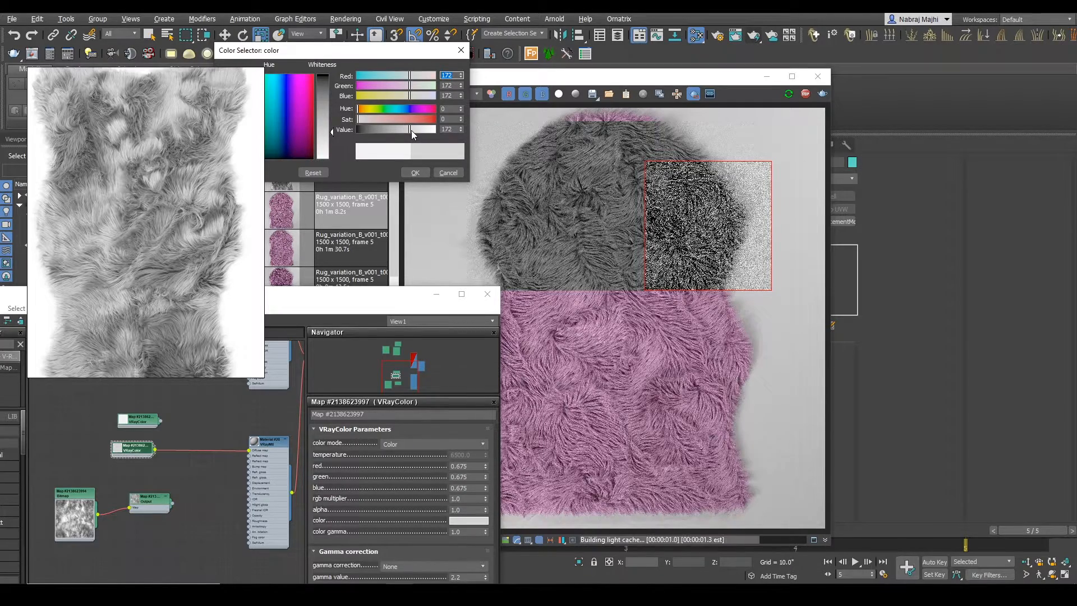
left_click(415, 172)
Step: Arrange the frame buffer, material editor and reference image side by side, shrinking the reference so more of it shows
left_click_drag(381, 310, 395, 314)
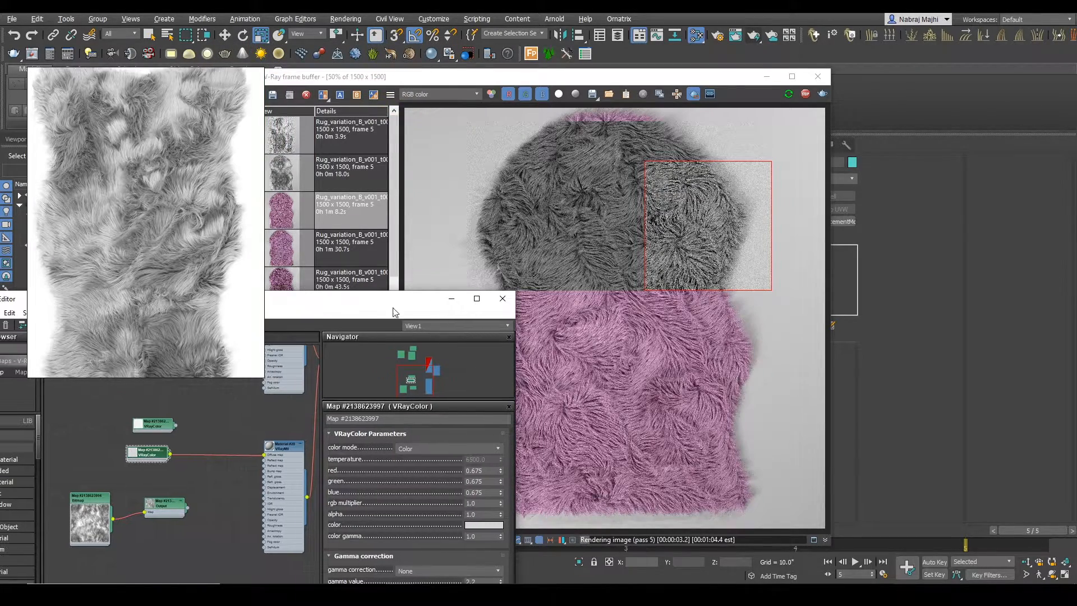
left_click_drag(622, 78, 848, 60)
left_click_drag(302, 301, 323, 263)
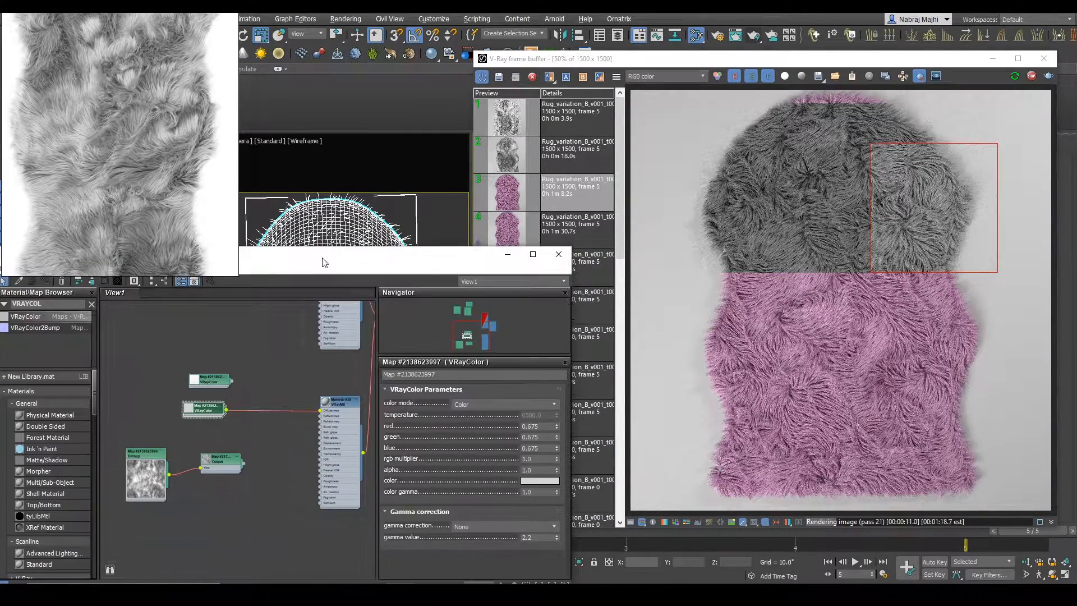
left_click_drag(234, 273, 237, 198)
scroll(152, 129, "down", 3)
left_click_drag(191, 258, 211, 207)
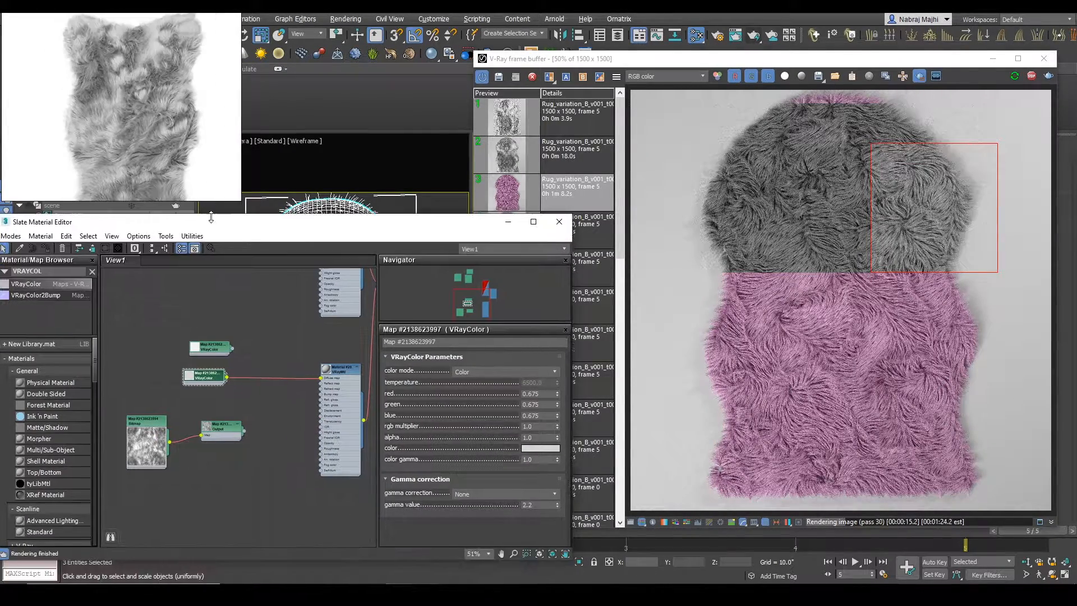
Step: Add a Composite map with the light gray VRayColor connected to Layer 1, and add a second layer to it
type("COMPO")
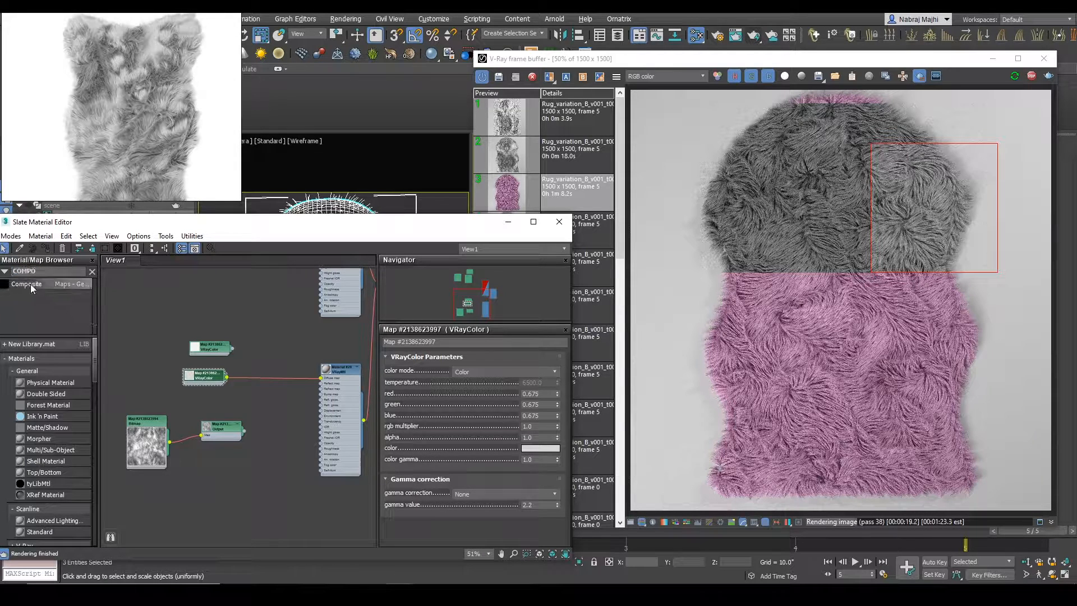
left_click_drag(31, 286, 260, 357)
left_click_drag(208, 384, 190, 385)
left_click(270, 338)
left_click(554, 370)
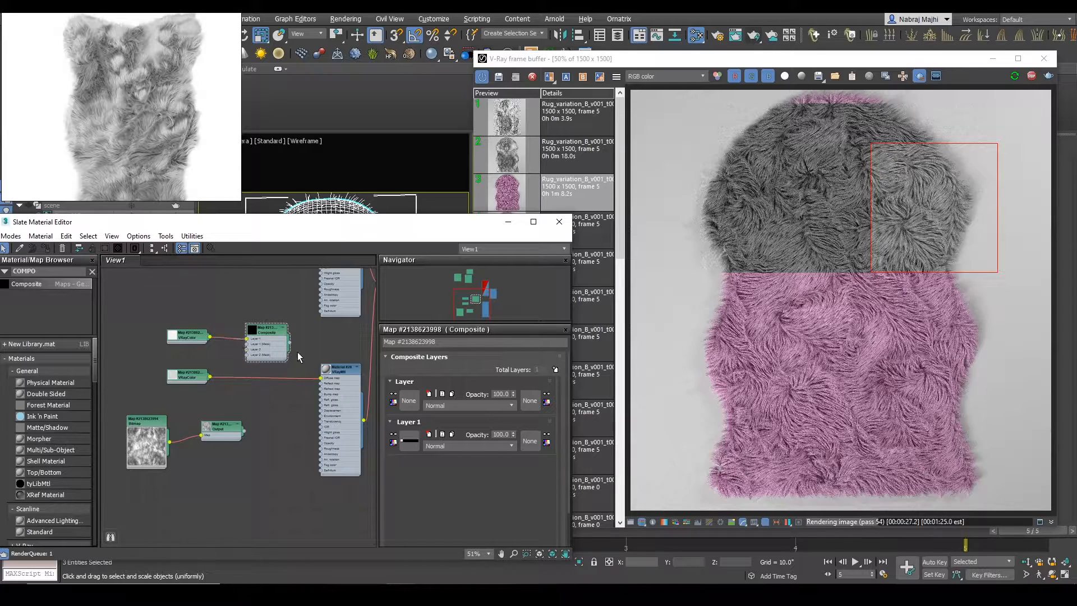
Step: Connect the Composite to the second VRayMtl's Diffuse map, with the darker VRayColor in Layer 2 masked by the Output map
left_click_drag(317, 371, 320, 378)
scroll(247, 397, "up", 3)
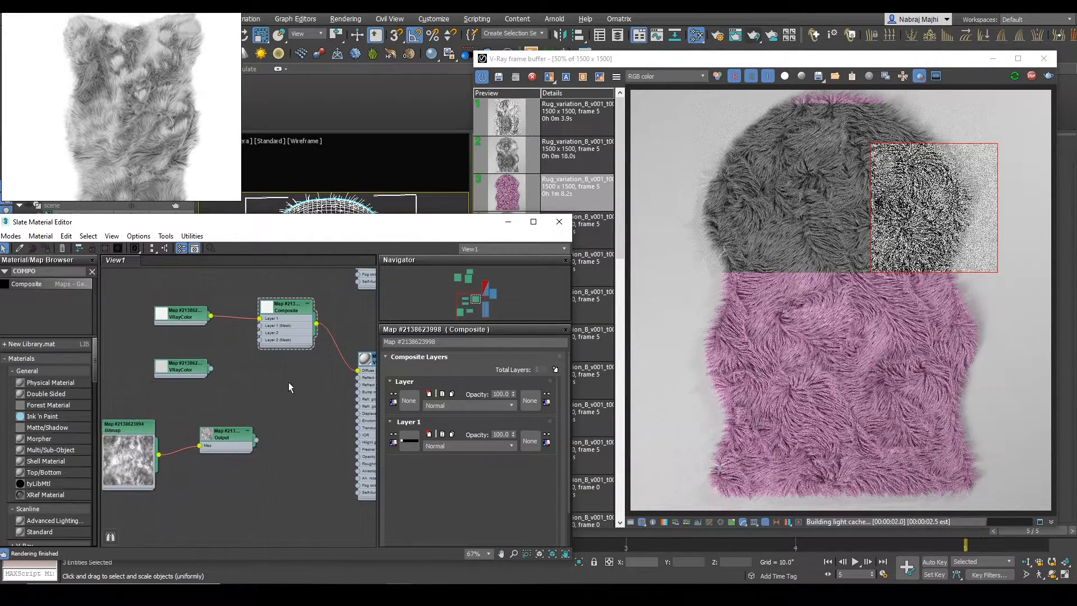
left_click_drag(197, 371, 245, 333)
left_click_drag(217, 445, 244, 342)
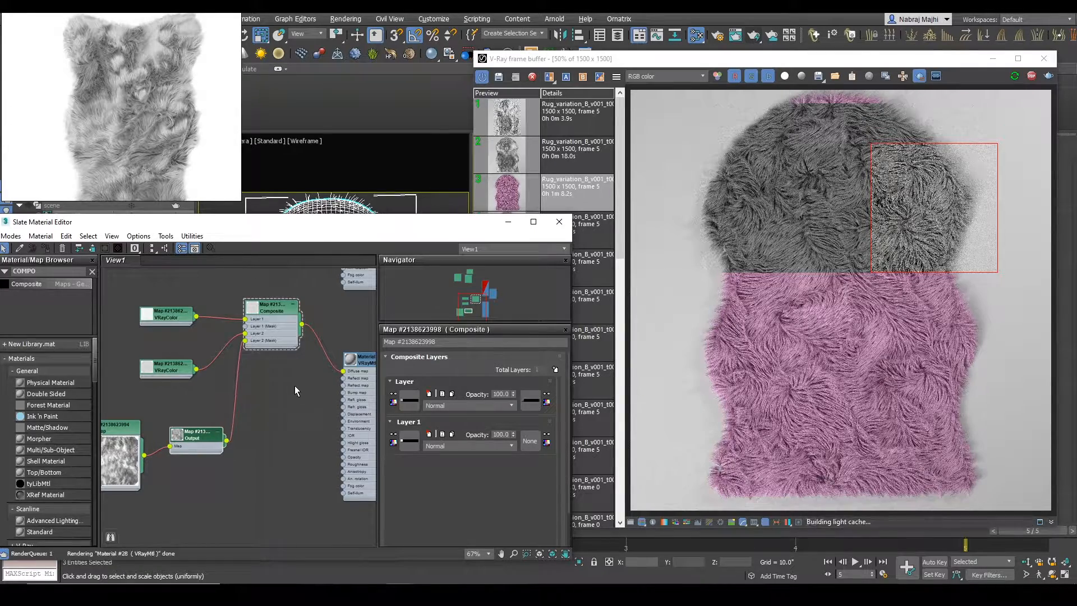
Step: Render the whole rug interactively, narrow the render region to the middle-left fur, examine it at close range and stop rendering
scroll(832, 279, "down", 1)
left_click_drag(764, 194, 919, 404)
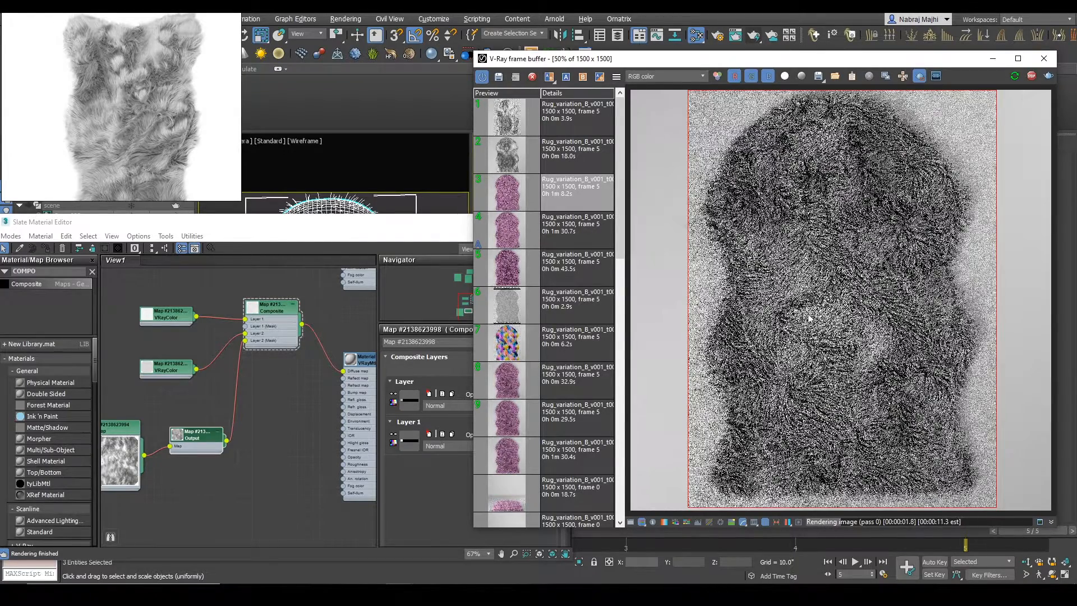
left_click_drag(694, 257, 861, 378)
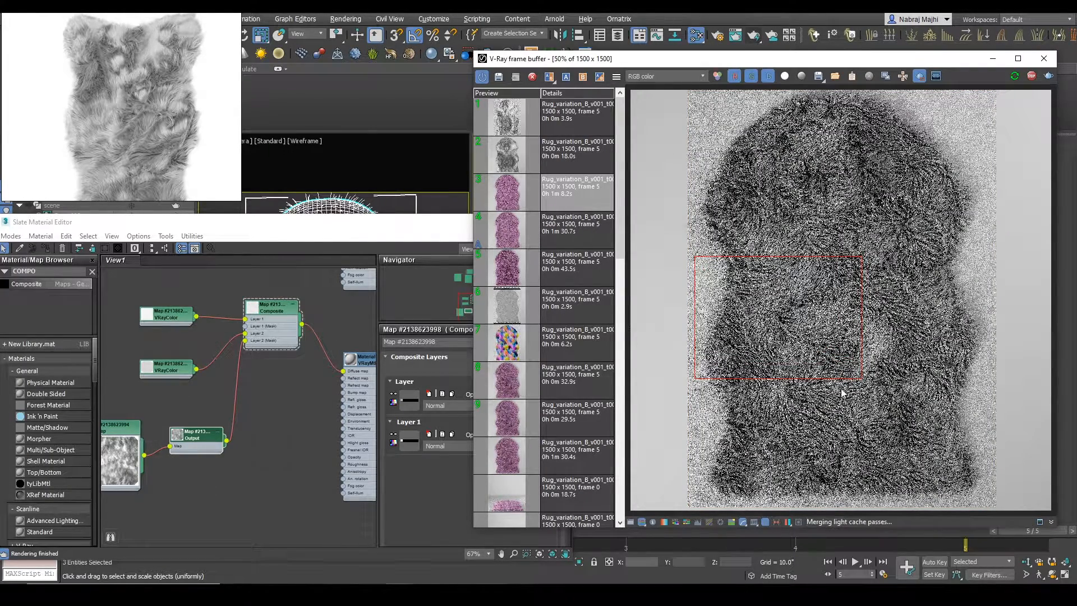
scroll(730, 352, "up", 2)
scroll(751, 352, "down", 2)
scroll(776, 352, "up", 2)
scroll(776, 352, "down", 2)
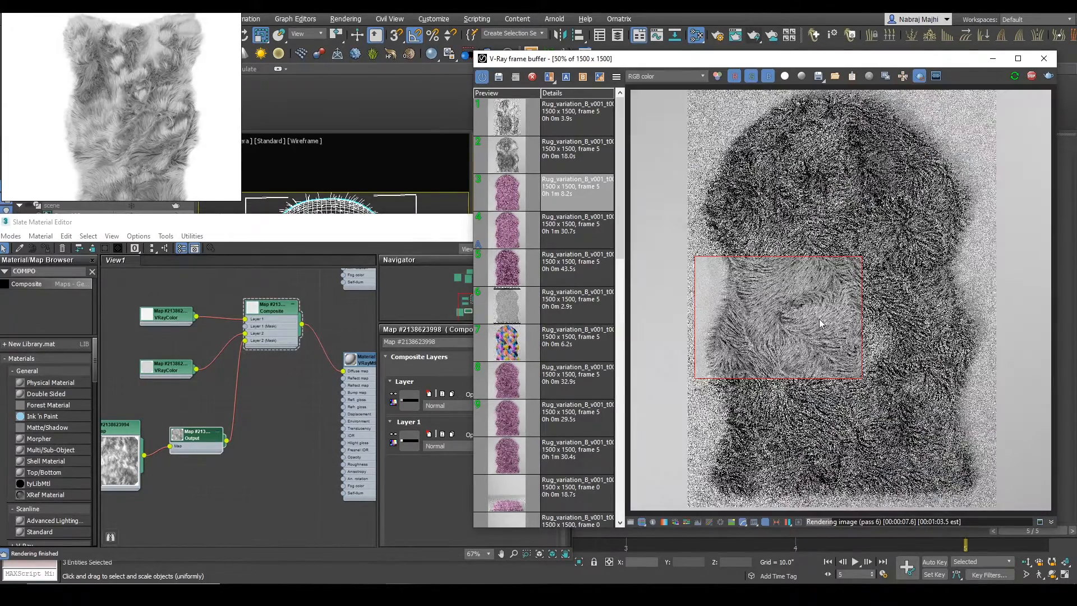
scroll(819, 318, "up", 2)
scroll(826, 325, "down", 2)
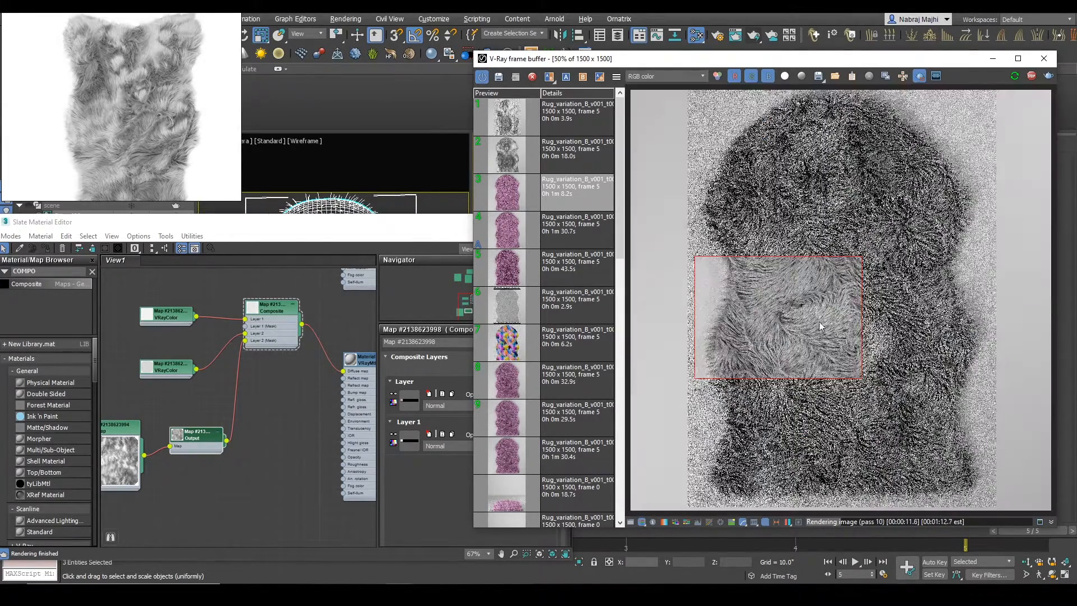
left_click(1030, 76)
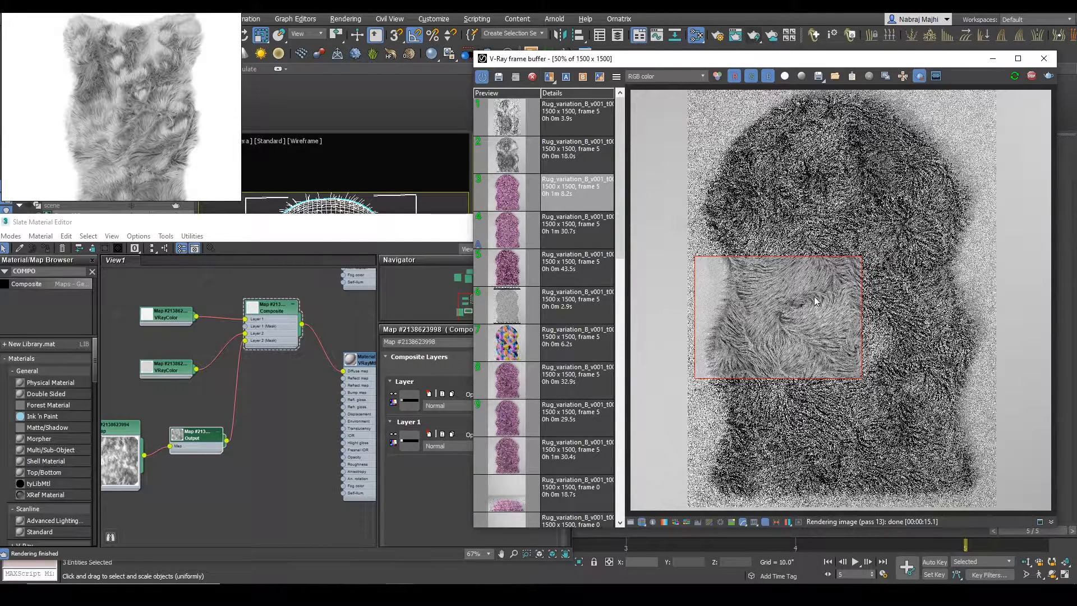
Step: Set the render region around the whole rug and run a production render to check the gray fur
scroll(842, 300, "down", 2)
left_click_drag(762, 197, 917, 420)
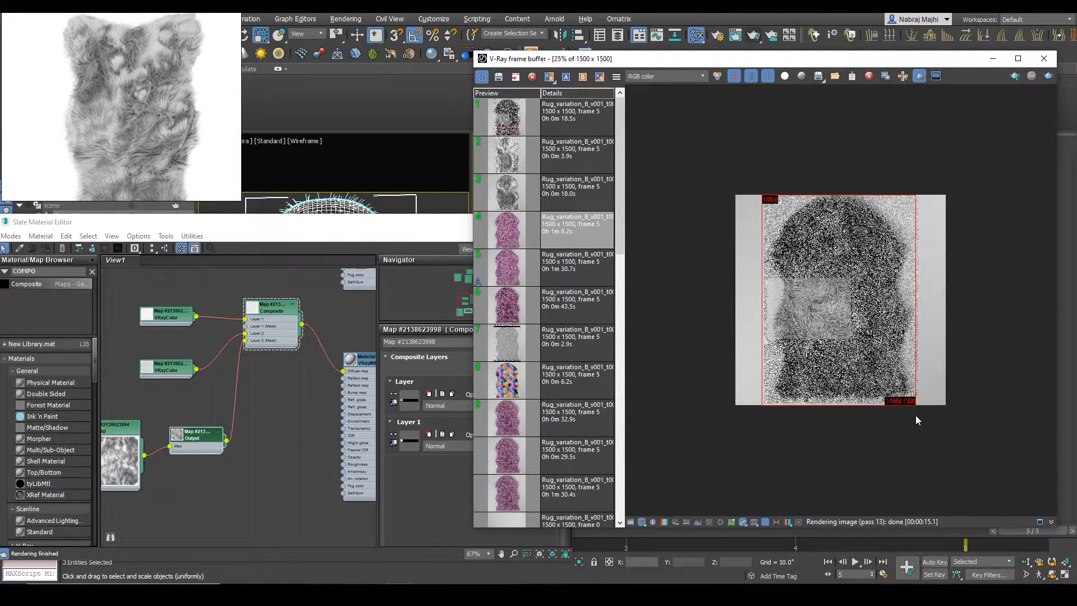
left_click(1045, 76)
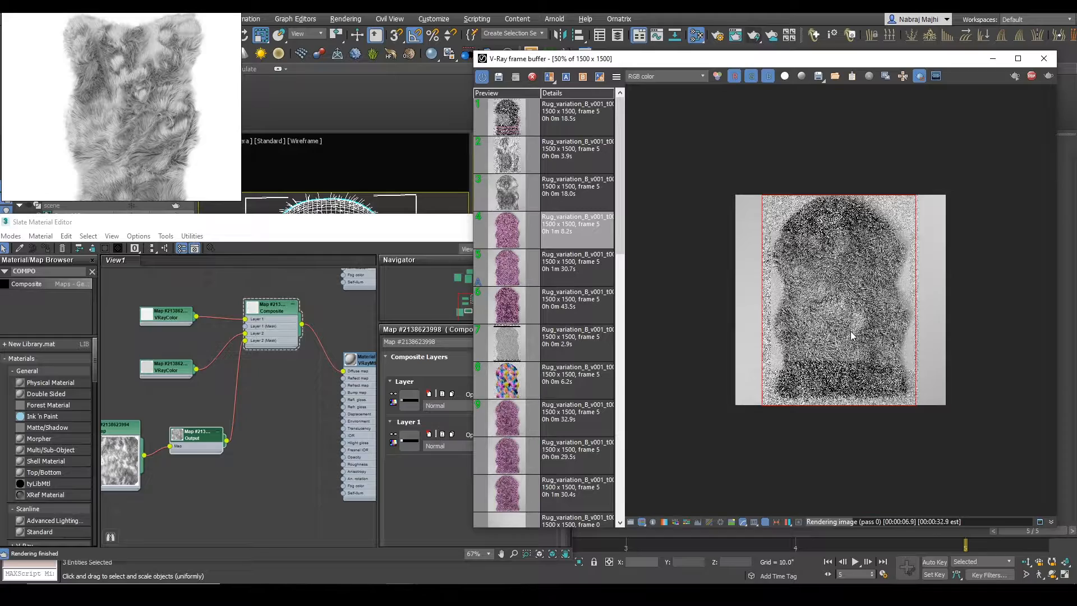
scroll(851, 335, "up", 1)
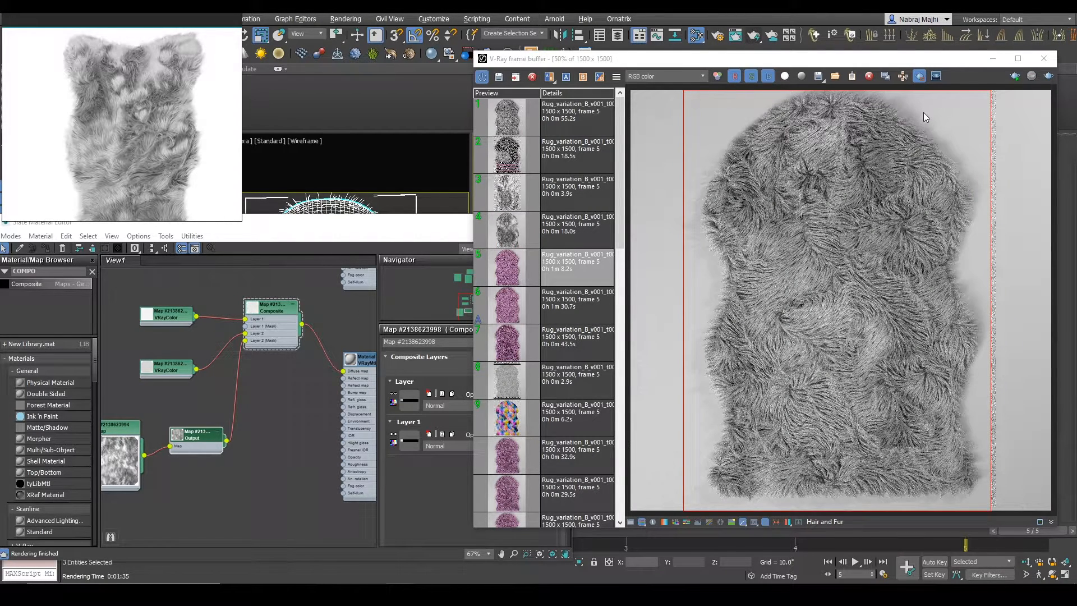
Step: Duplicate both gray VRayColor maps as spares and set the VRayColor feeding Composite Layer 1 to bright red
left_click(175, 331)
left_click_drag(172, 367, 105, 360, "shift")
mouse_move(213, 293)
left_mouse_down()
mouse_move(174, 388)
mouse_move(193, 362)
left_mouse_up()
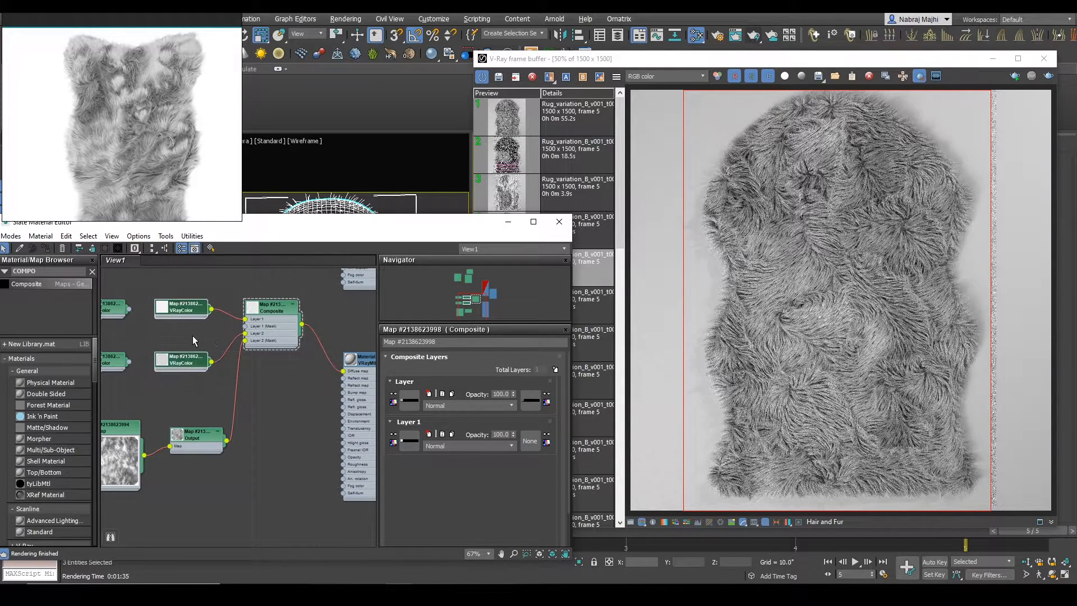
double_click(180, 307)
left_click(540, 448)
left_click_drag(401, 119, 463, 134)
left_click(415, 173)
Step: Render a region covering the upper part of the rug to check where the red layer is distributed
left_click(711, 173)
left_click_drag(686, 161, 840, 285)
left_click_drag(689, 93, 1005, 282)
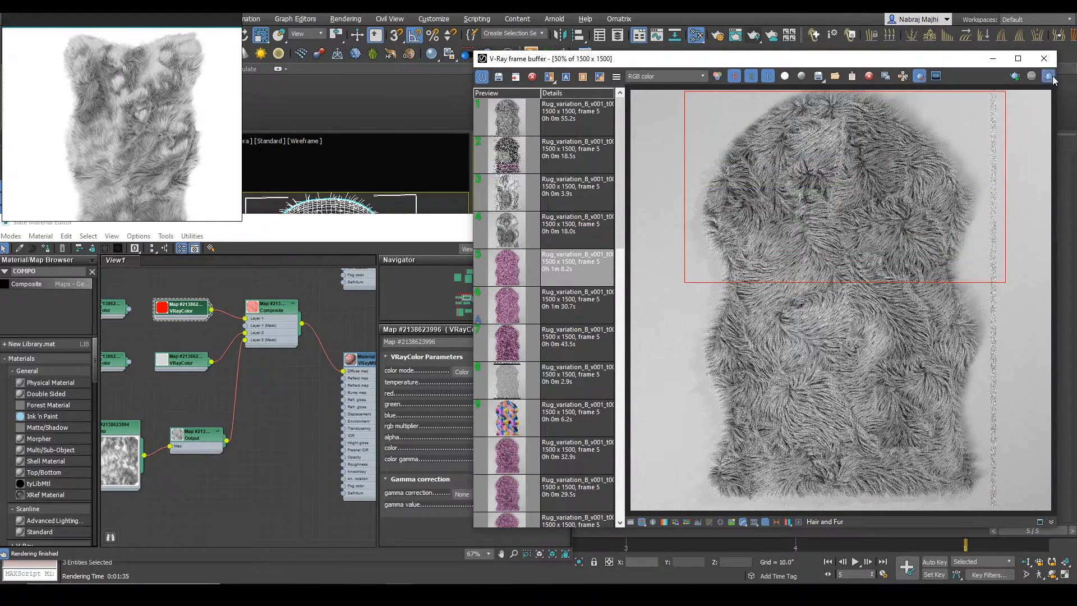
left_click(1048, 75)
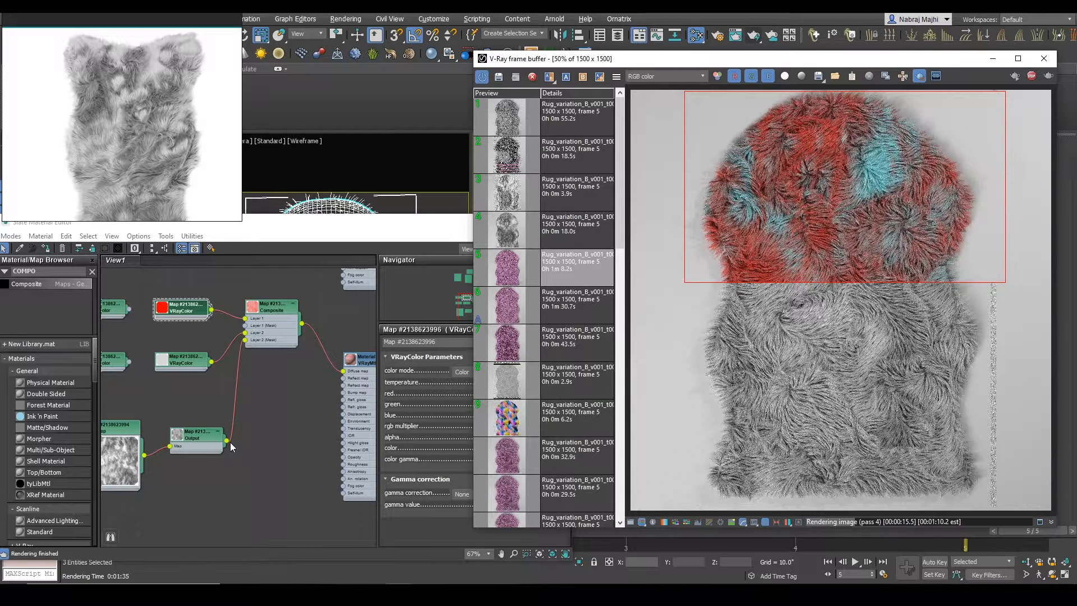
Step: Connect the Output map directly to the Diffuse map of both VRayMtl materials and start an interactive render of the mask
left_click_drag(227, 441, 343, 371)
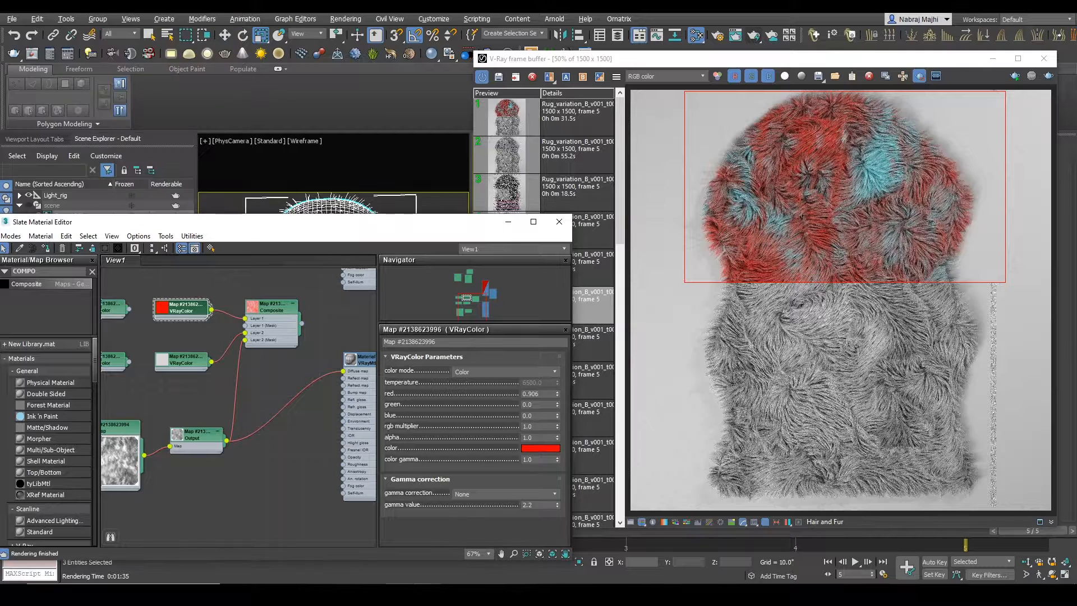
scroll(281, 431, "down", 2)
middle_click_drag(277, 430, 292, 402)
scroll(284, 400, "up", 2)
double_click(218, 421)
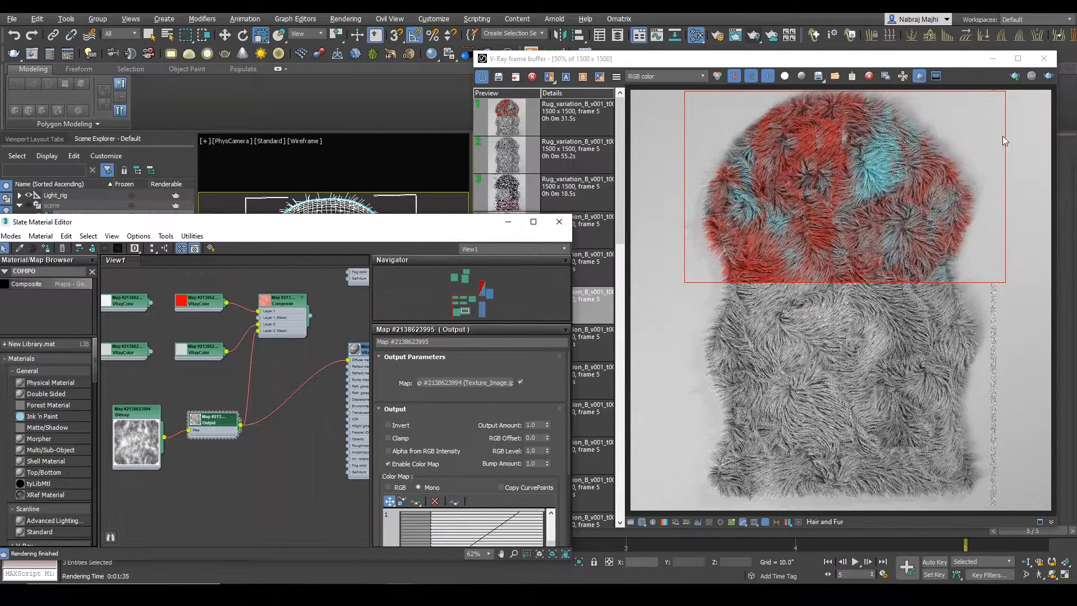
left_click_drag(137, 216, 138, 292)
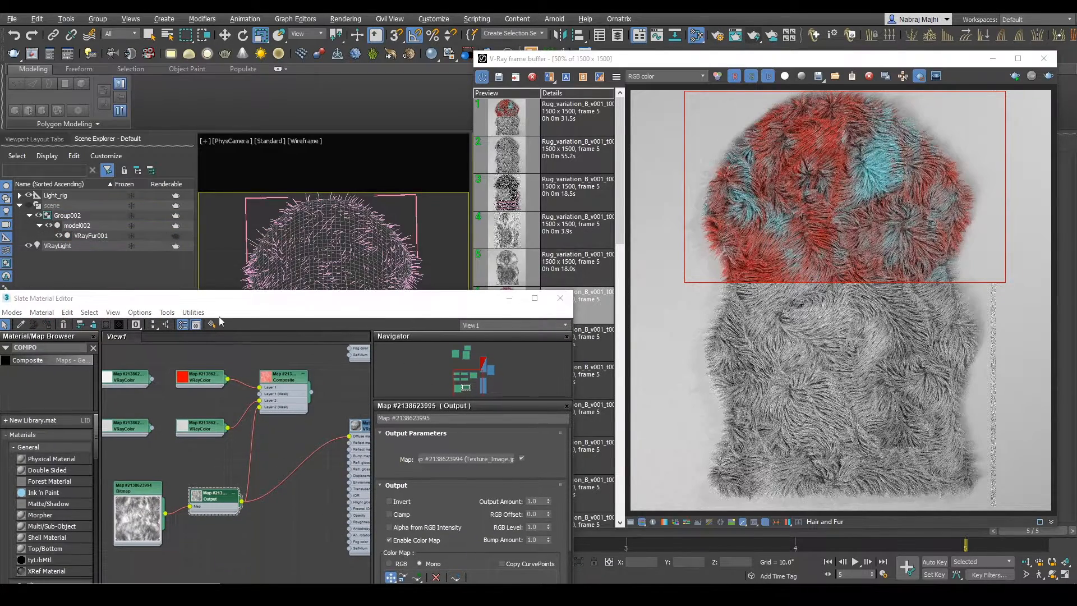
scroll(262, 483, "down", 2)
scroll(261, 482, "down", 2)
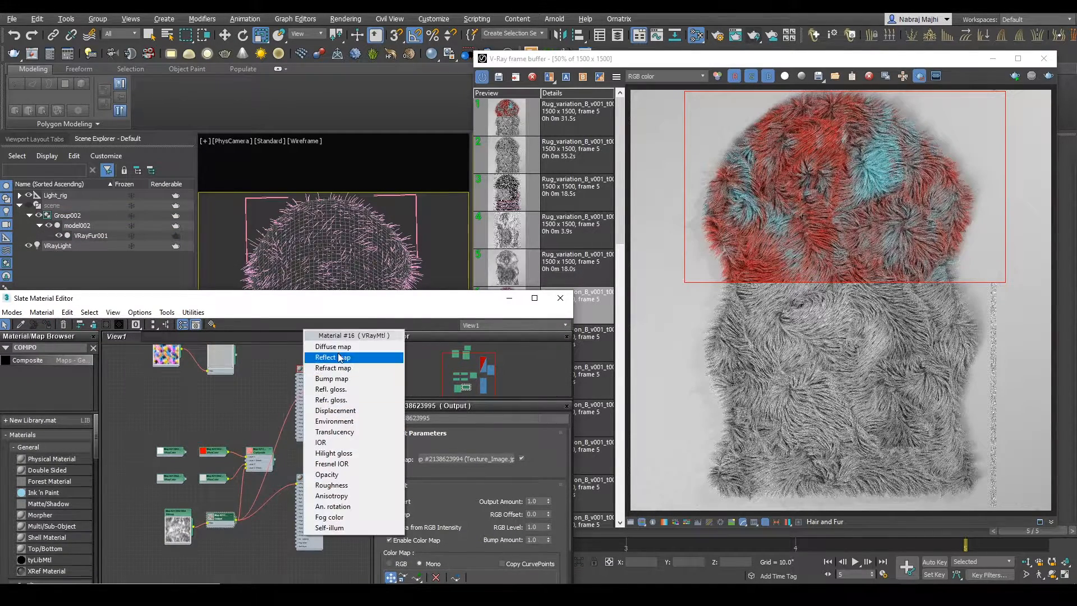
left_click(1015, 79)
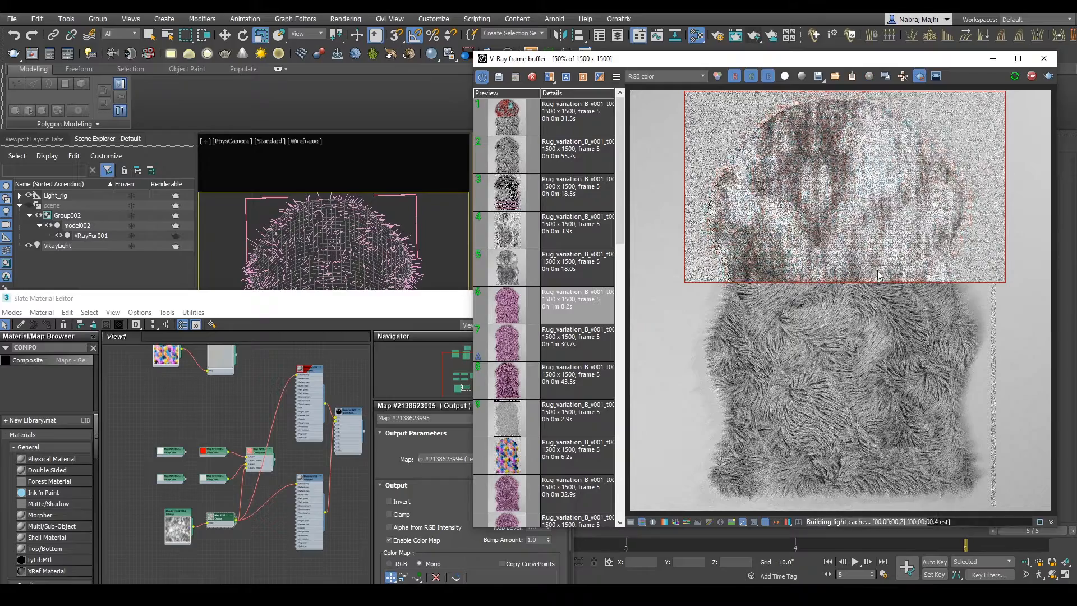
Step: Set the newest render in the history as image A and compare it with the mask render using a wipe
left_click(564, 114)
right_click(564, 113)
left_click(580, 156)
left_click(550, 78)
left_click_drag(702, 90, 672, 96)
Step: Lower the start point of the Output map's color curve below zero, end the comparison and render the rug's lower part
left_click(225, 523)
left_click_drag(398, 300, 376, 204)
middle_click_drag(418, 516, 433, 462)
left_click_drag(429, 499, 428, 517)
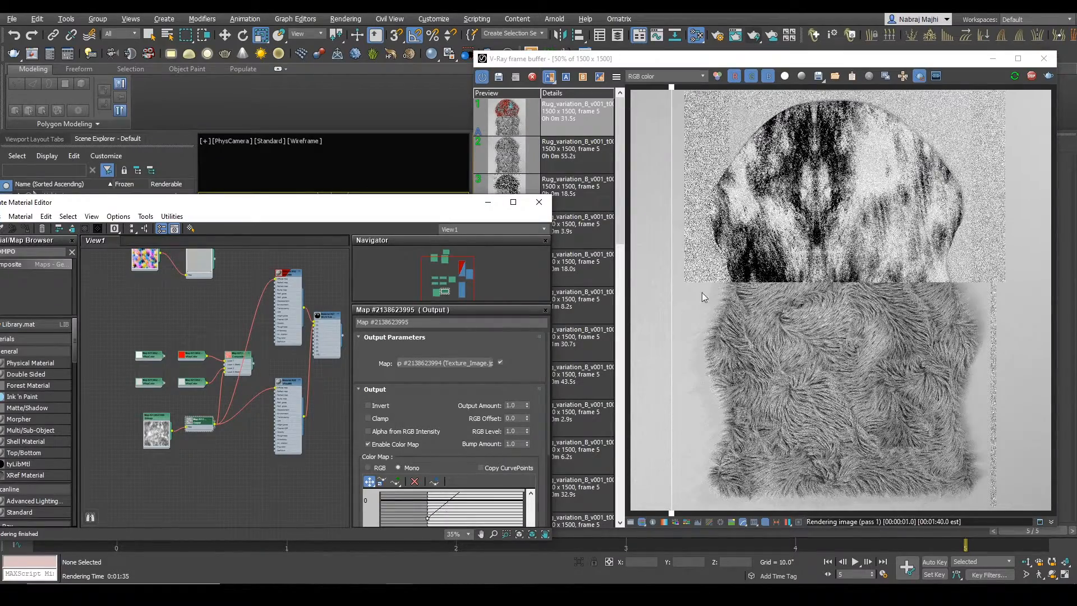
left_click(550, 77)
left_click_drag(670, 244, 1021, 511)
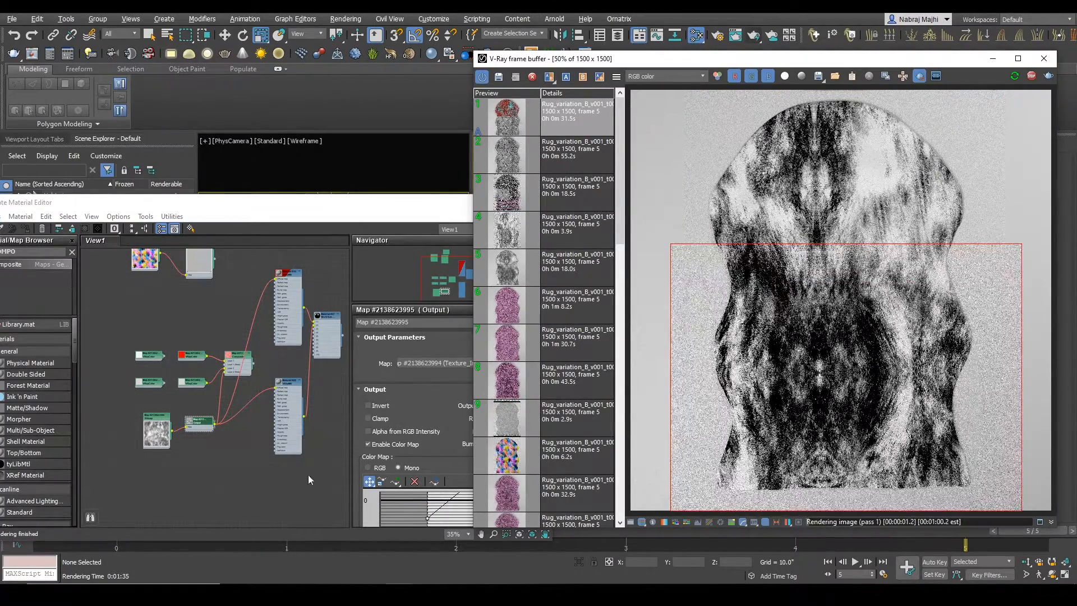
Step: Add a point to the Output map's color curve and move it to about 0.286, -0.051
left_click(446, 507)
scroll(508, 437, "down", 1)
left_click_drag(534, 540, 534, 584)
scroll(448, 342, "up", 3)
middle_click_drag(438, 335, 454, 293)
scroll(453, 297, "down", 1)
left_click(395, 288)
left_click(466, 322)
right_click(464, 326)
mouse_move(465, 323)
left_mouse_down()
mouse_move(458, 315)
mouse_move(465, 342)
left_mouse_up()
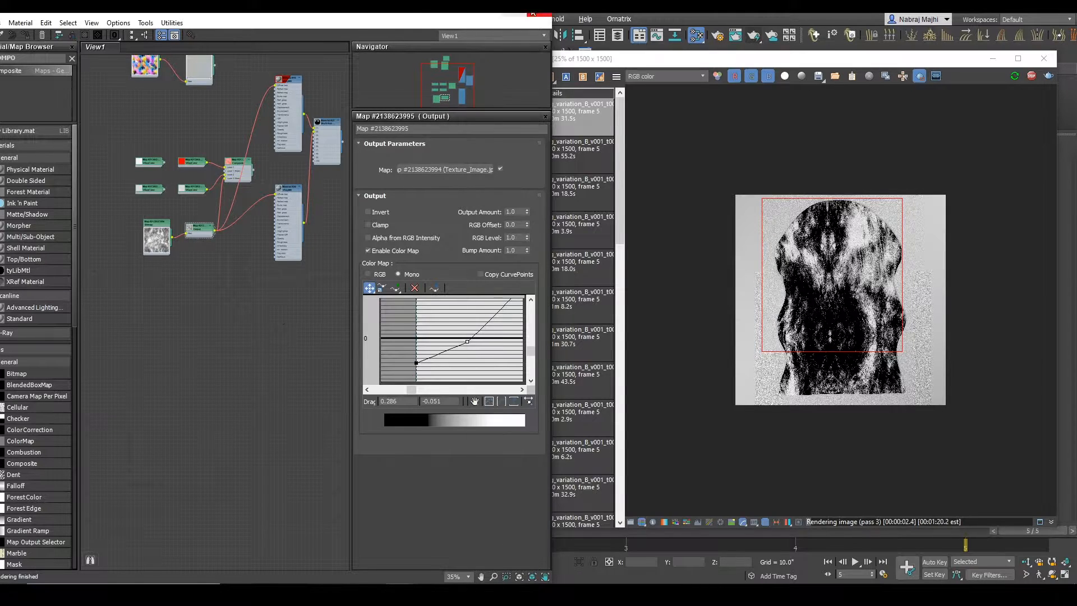
Step: Reconnect the Composite to the second VRayMtl's Diffuse map and remove the Output map's link from the first VRayMtl
scroll(258, 170, "up", 3)
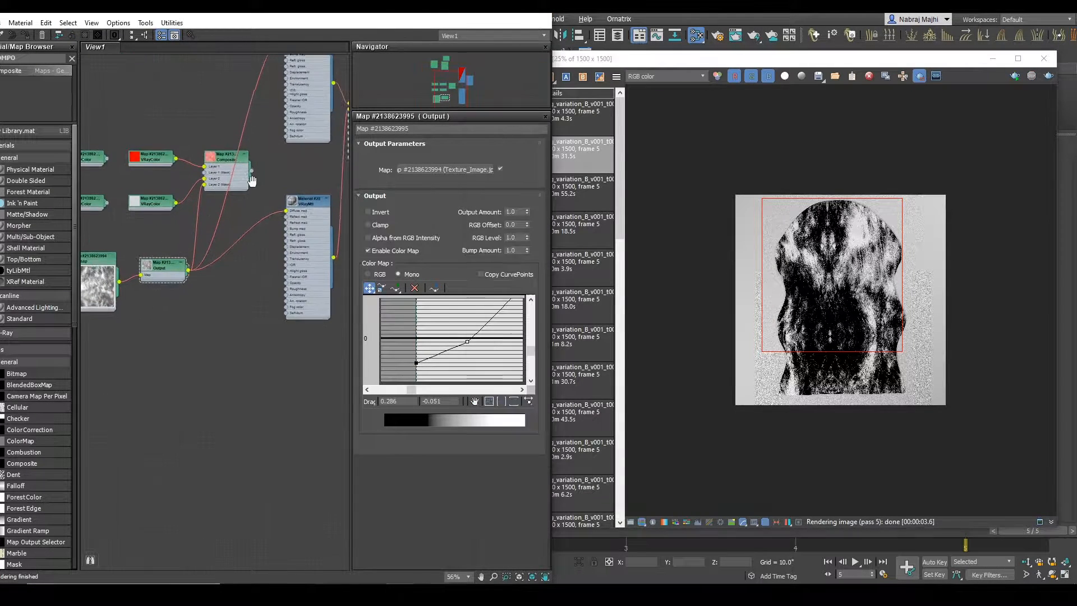
middle_click_drag(252, 174, 253, 222)
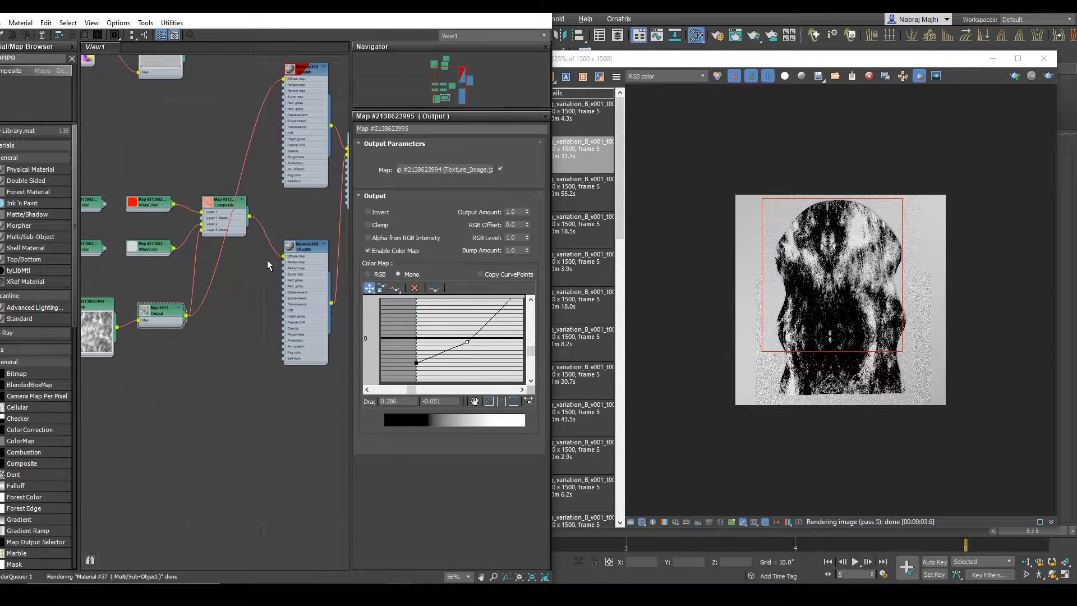
middle_click_drag(277, 150, 292, 190)
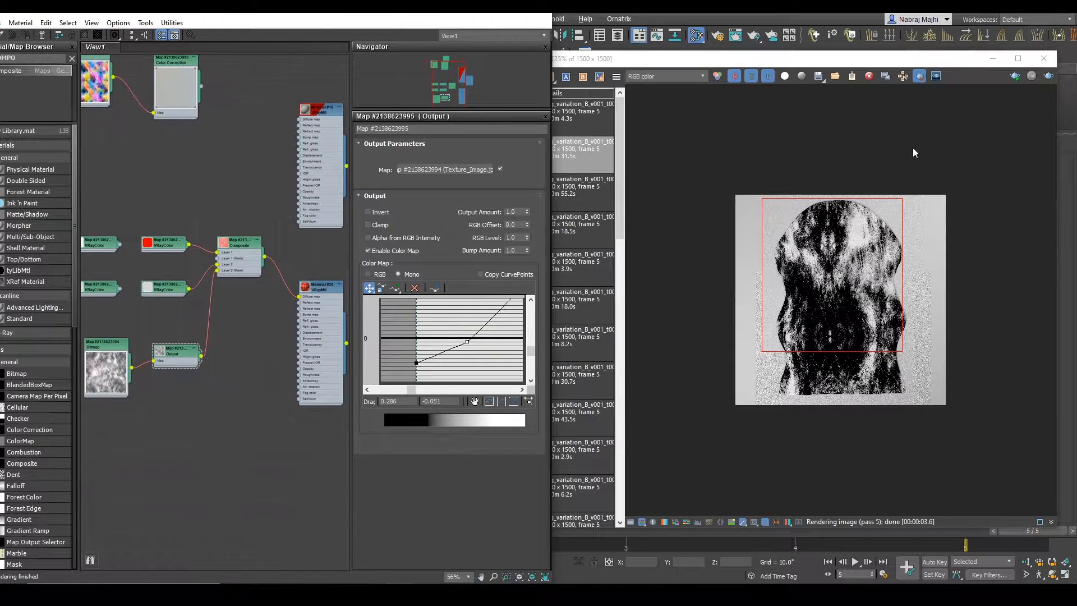
Step: Set the render region around the whole rug and render it to check the red and gray color distribution
left_click_drag(764, 181, 923, 409)
left_click(1048, 77)
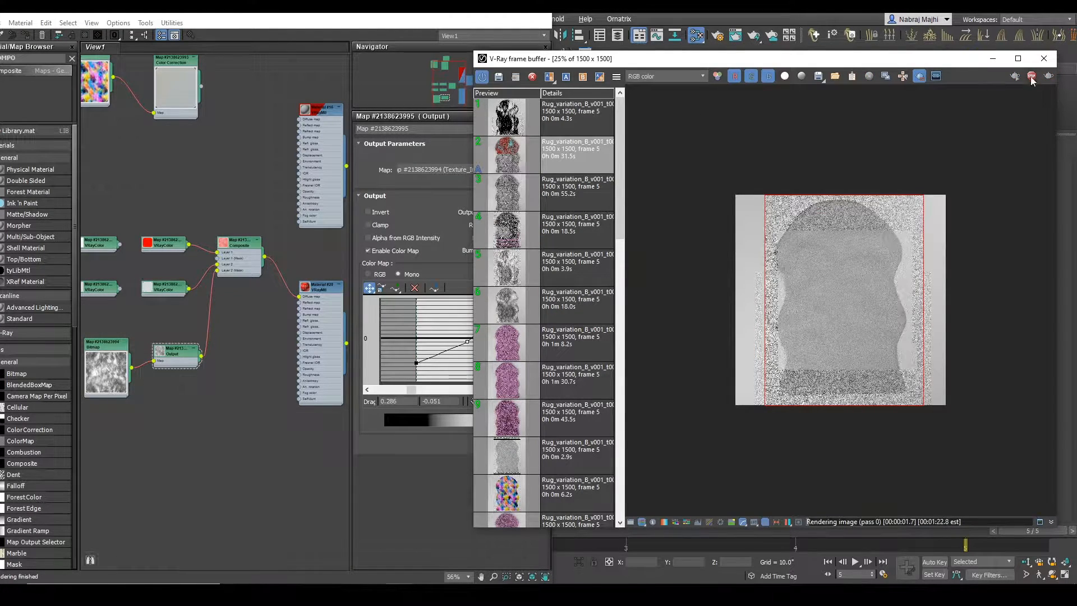
left_click_drag(413, 32, 278, 126)
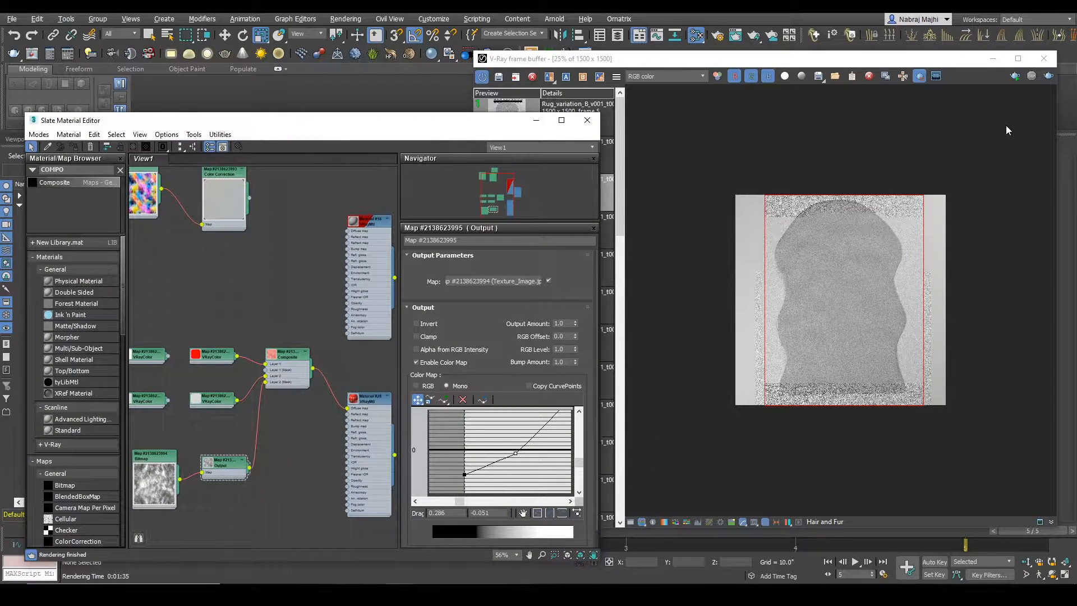
left_click(1050, 75)
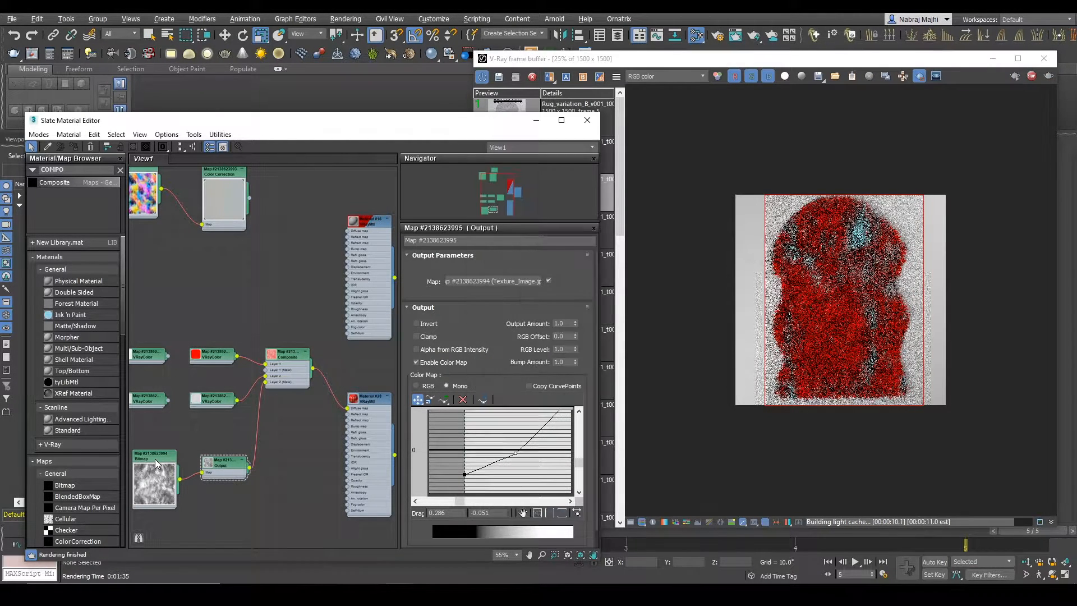
Step: Try a width size of about 54.3 inches for the mask bitmap and return it to 50 inches
double_click(150, 455)
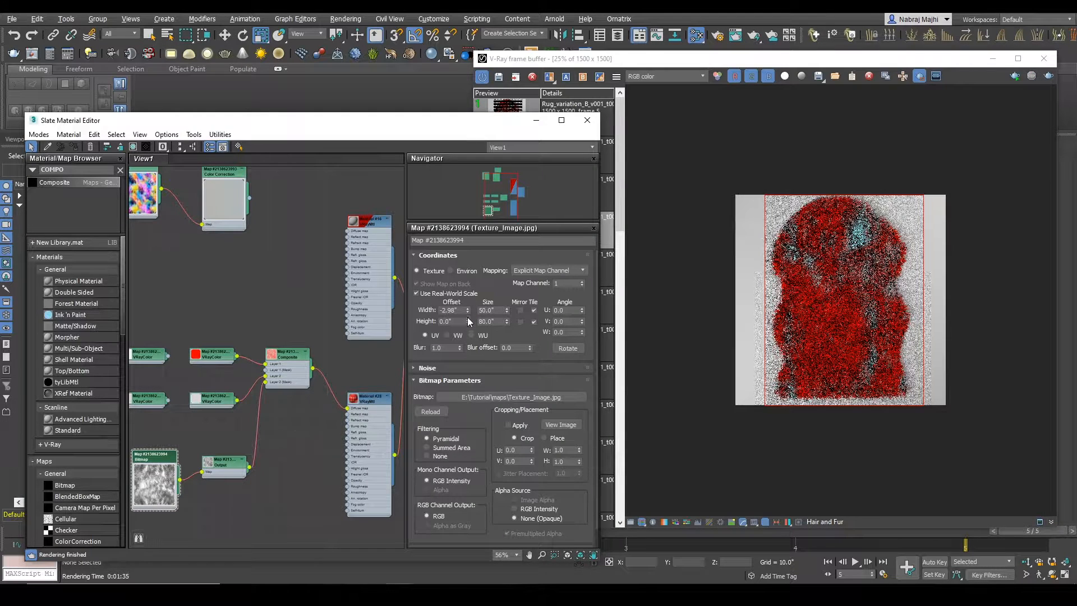
left_click_drag(507, 310, 507, 284)
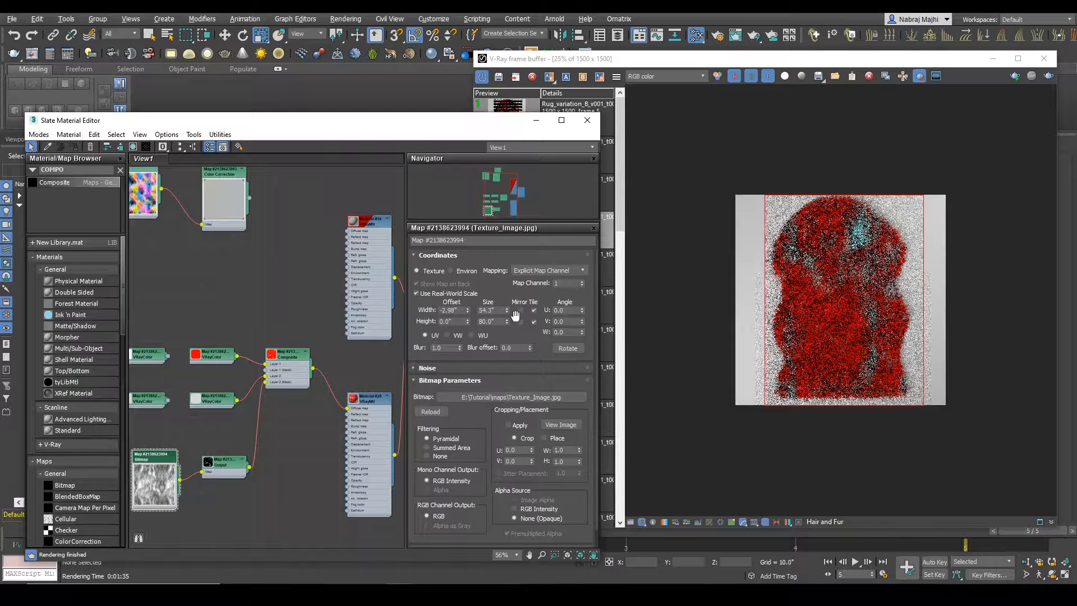
type("0")
key("Return")
Step: Connect the duplicated gray VRayColor maps to Composite Layers 1 and 2 and start an interactive render
left_click_drag(168, 357, 266, 365)
left_click_drag(167, 399, 265, 376)
left_click(1015, 76)
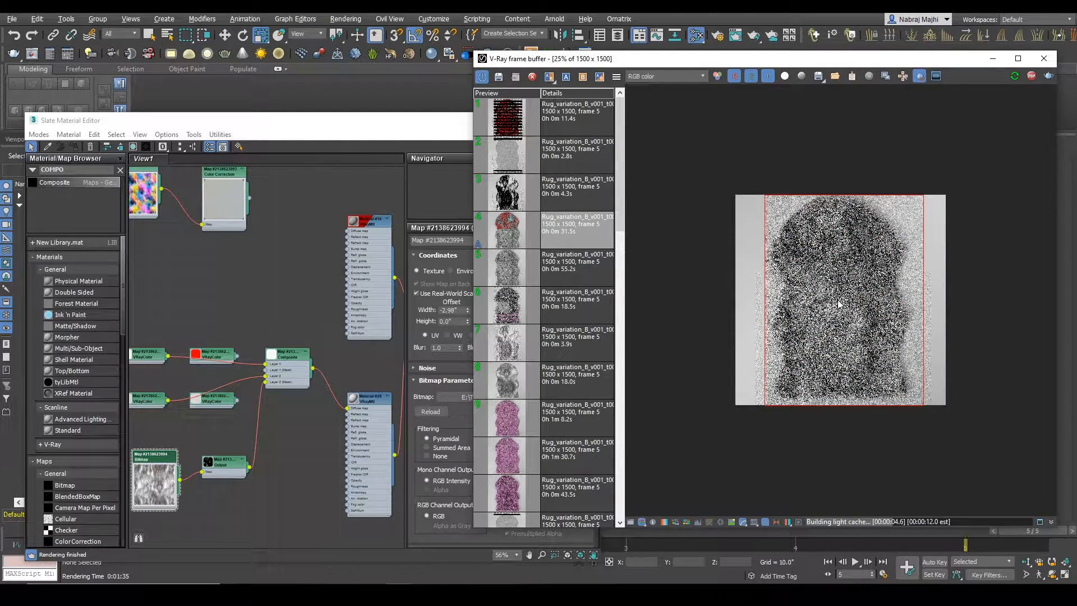
Step: Limit the interactive render to the middle of the rug and examine its gray tones up close
scroll(838, 304, "up", 1)
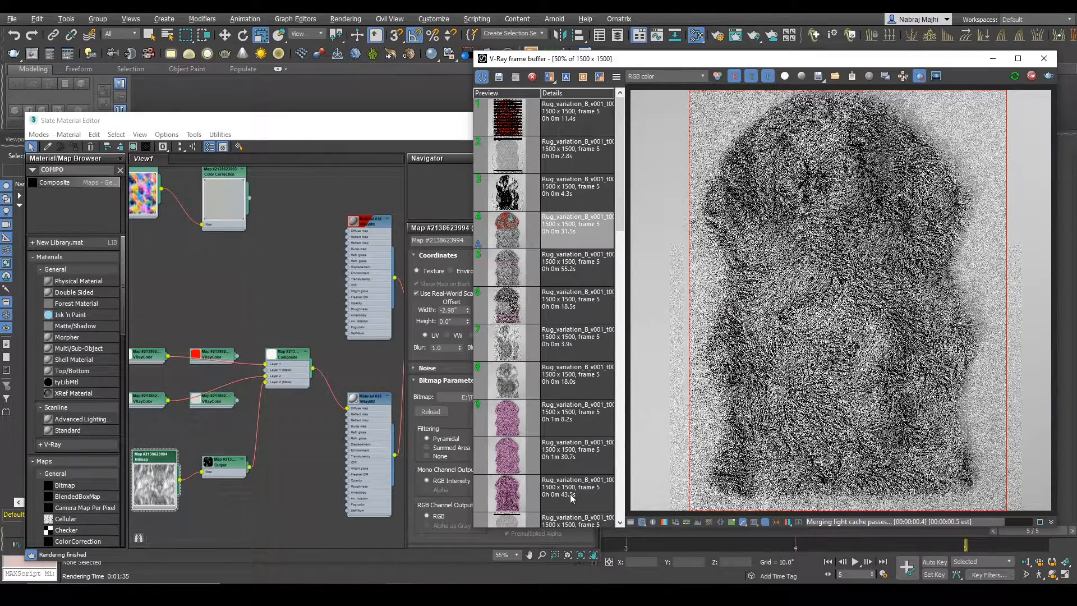
left_click_drag(685, 261, 911, 400)
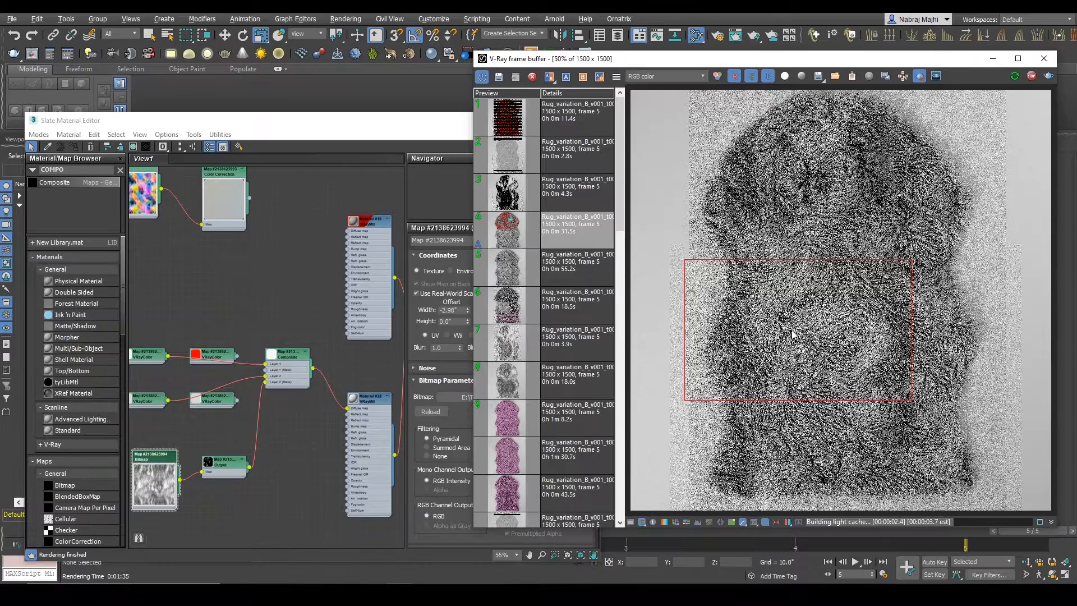
scroll(720, 338, "up", 1)
scroll(722, 342, "down", 1)
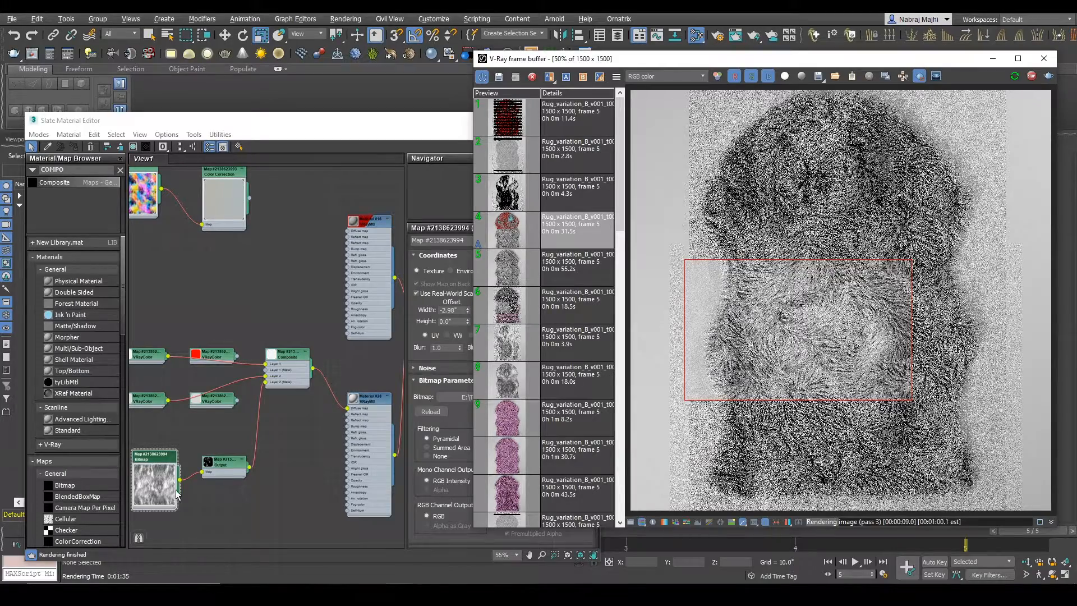
mouse_move(231, 475)
middle_mouse_down()
mouse_move(257, 468)
mouse_move(242, 467)
middle_mouse_up()
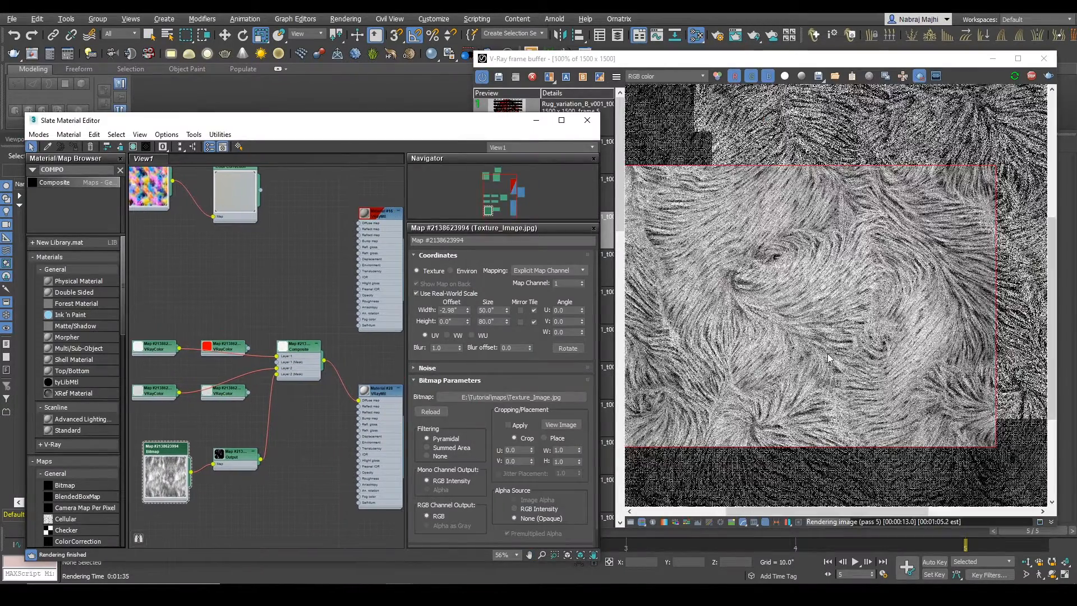
left_click(560, 426)
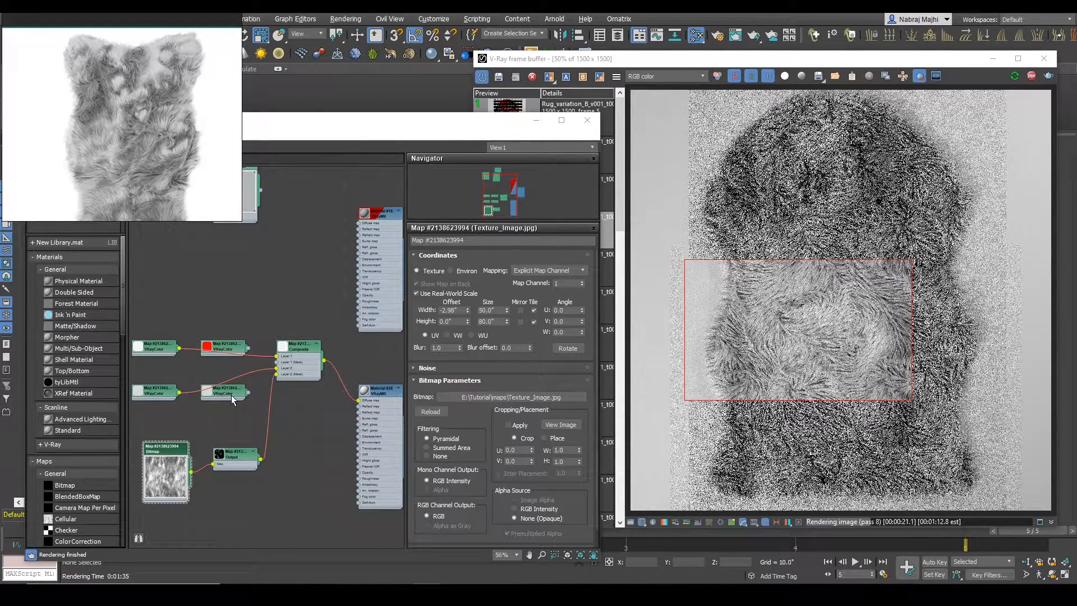
Step: Limit the interactive render to the rug's middle-left area and inspect the color of the second gray VRayColor map
double_click(159, 396)
left_click_drag(685, 305, 817, 407)
left_click(185, 391)
left_click(569, 346)
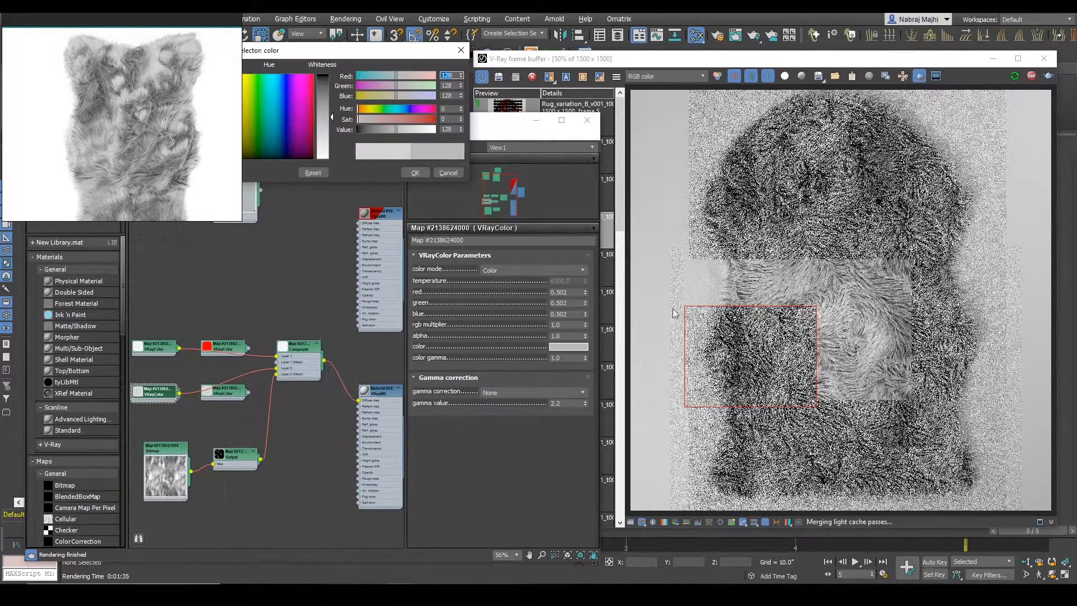
scroll(745, 368, "up", 2)
scroll(744, 367, "down", 2)
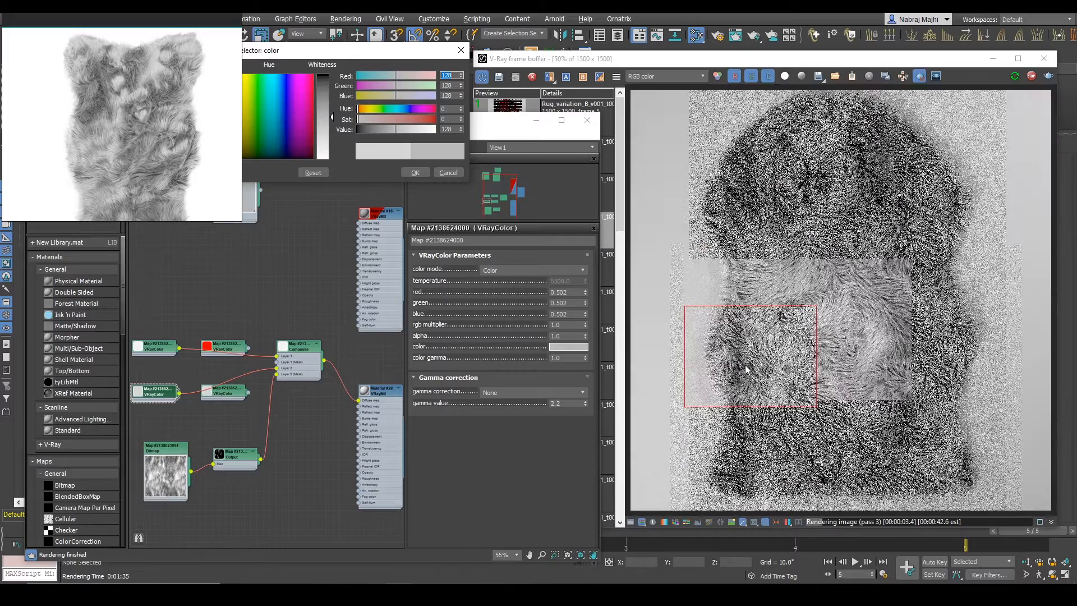
Step: Open the settings of the mask's Output map and shift the Output and Bitmap nodes slightly away from the Composite
double_click(237, 464)
left_click(416, 323)
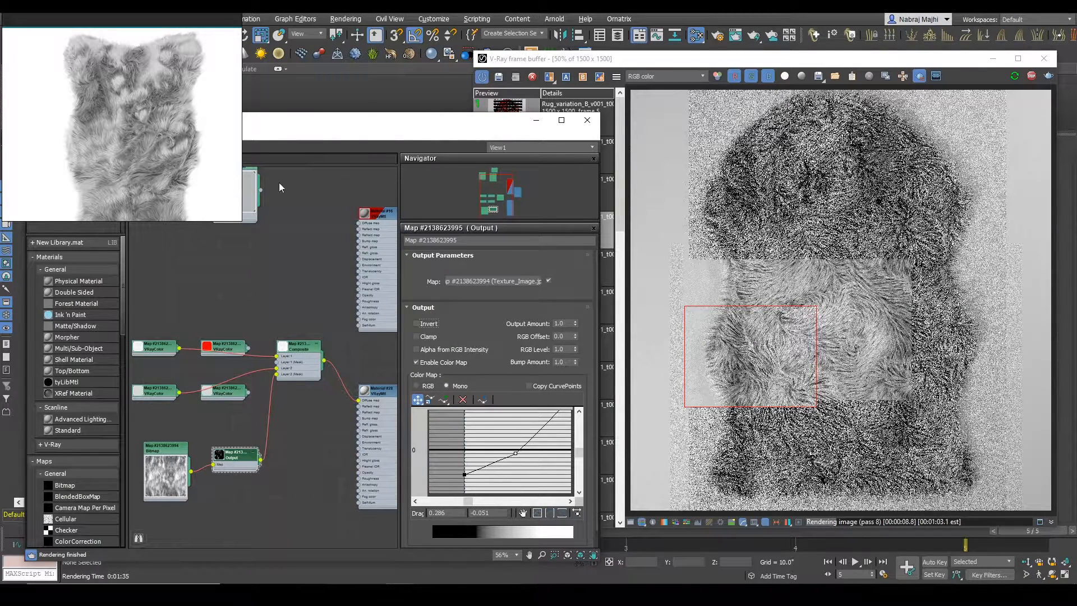
left_click_drag(242, 461, 228, 456)
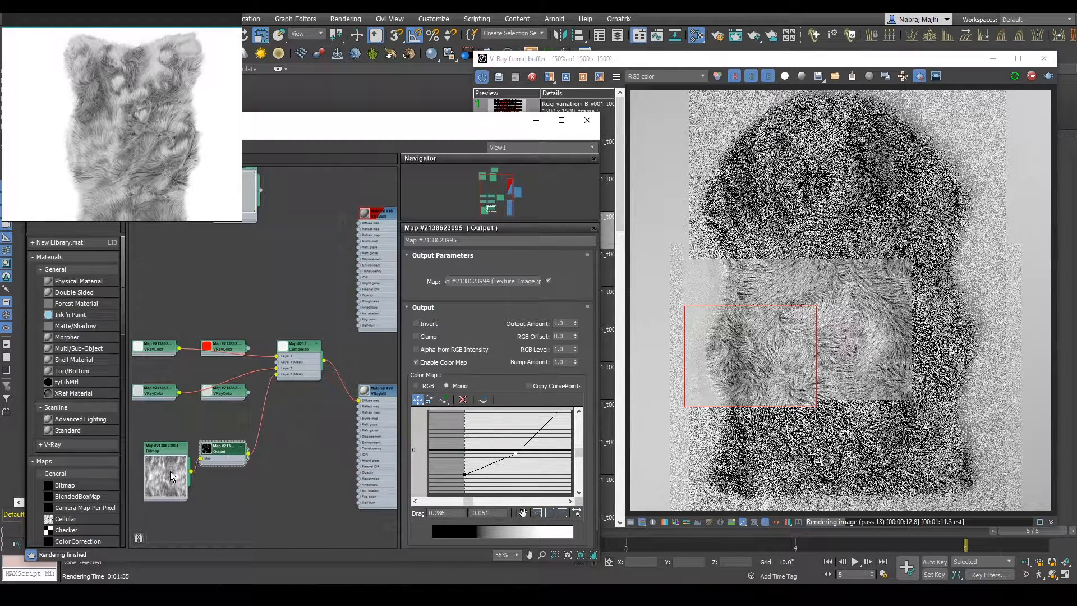
left_click_drag(159, 449, 148, 448)
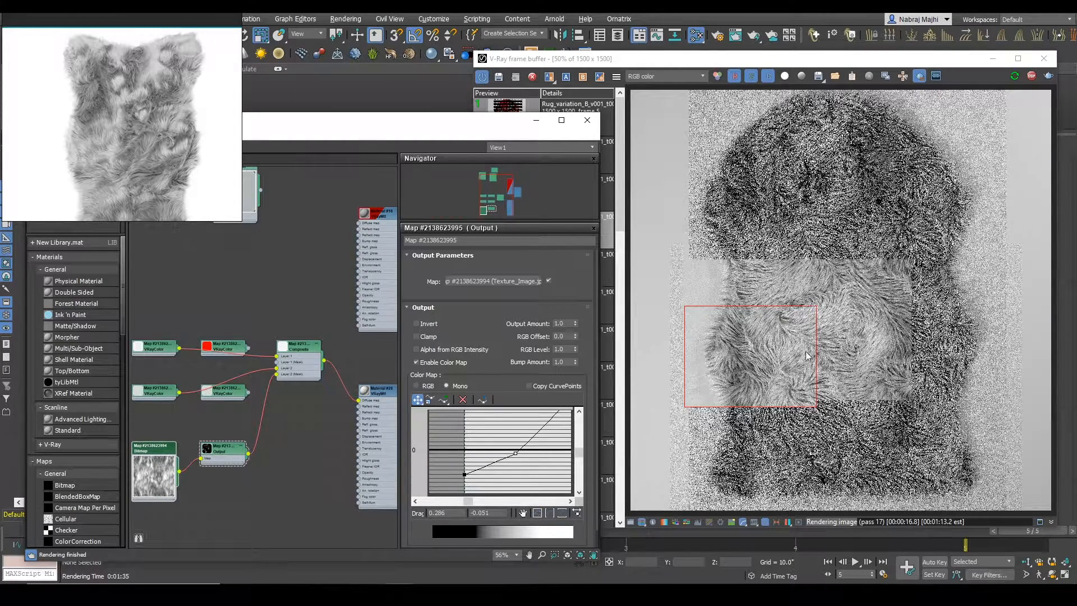
Step: Limit the interactive render to the rug's upper-left area and compare its fur tones with the reference image
mouse_move(682, 156)
left_mouse_down()
mouse_move(711, 168)
mouse_move(820, 279)
left_mouse_up()
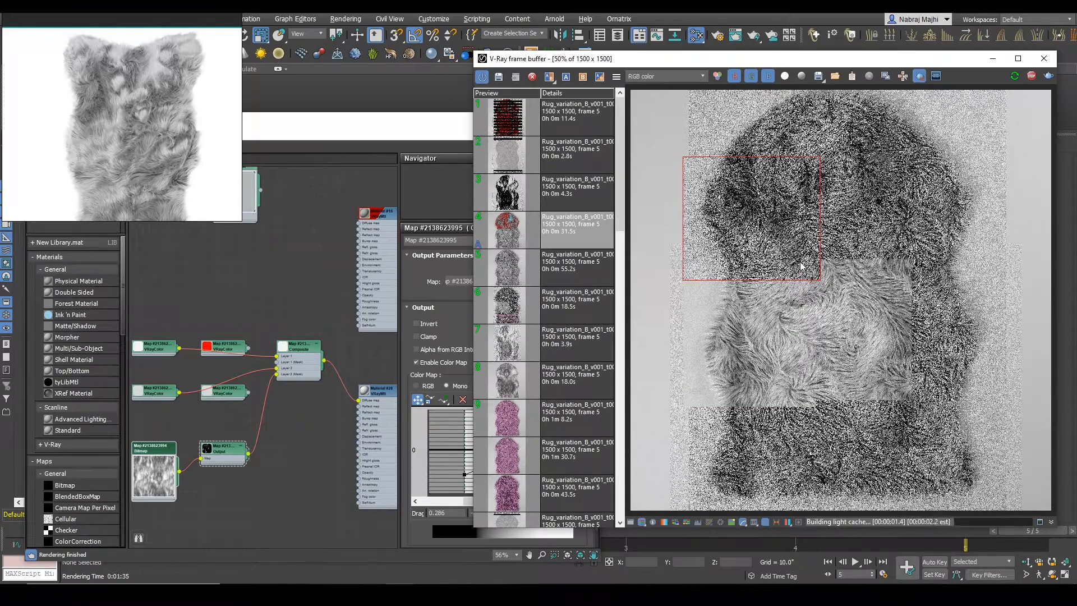
scroll(758, 173, "up", 1)
scroll(755, 170, "down", 1)
scroll(753, 166, "up", 1)
scroll(754, 169, "down", 1)
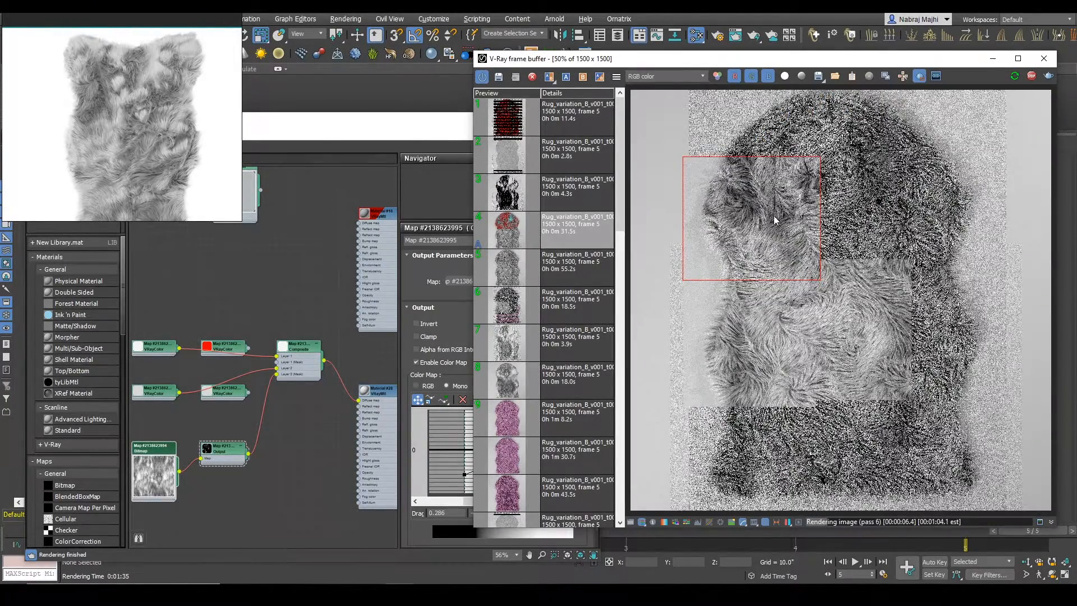
middle_click_drag(127, 217, 141, 163)
scroll(141, 176, "up", 1)
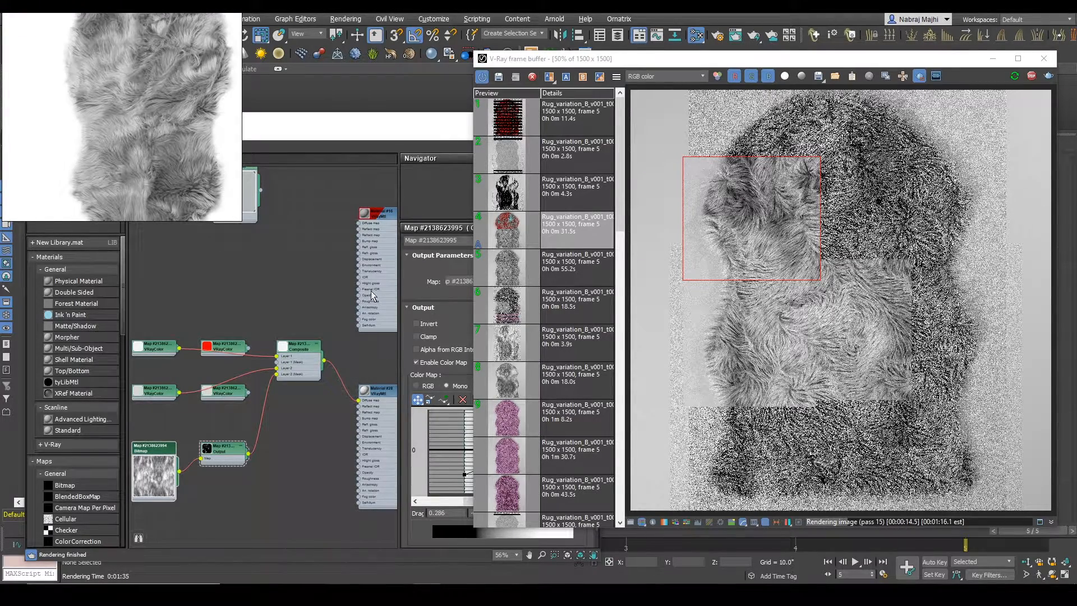
scroll(760, 366, "down", 1)
scroll(886, 335, "up", 1)
Step: Limit the interactive render to the rug's middle-right area and compare its gray distribution with the whole reference rug
left_click_drag(843, 243, 1044, 404)
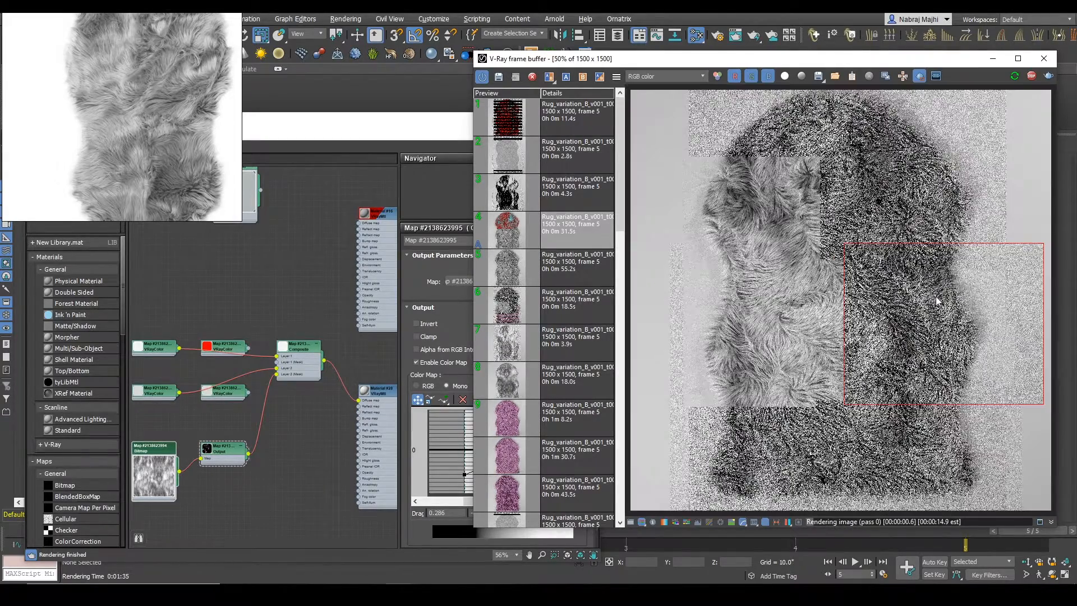
scroll(936, 301, "up", 1)
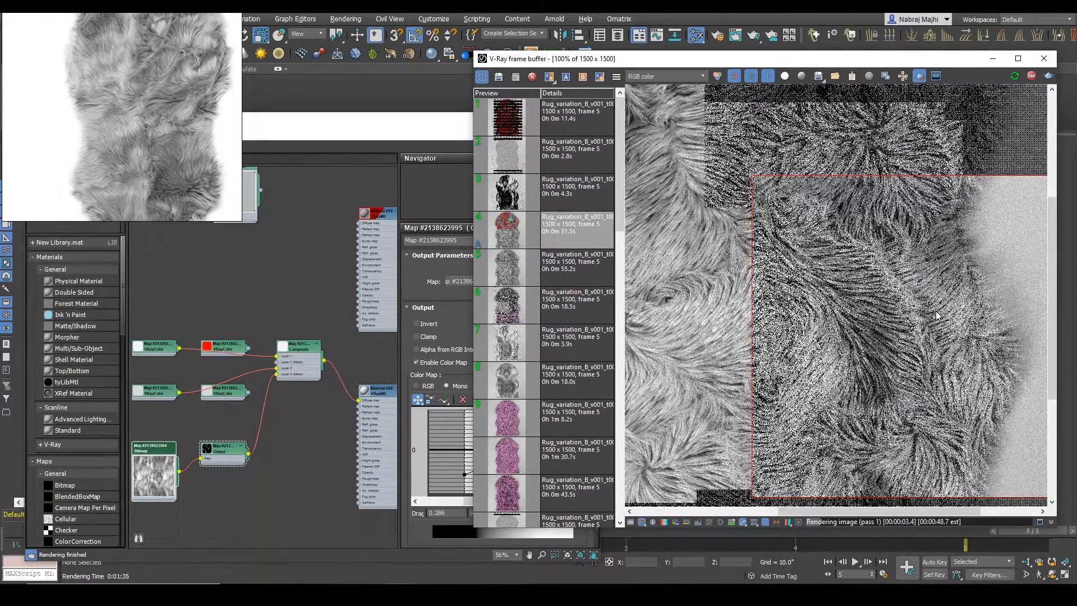
scroll(936, 316, "down", 1)
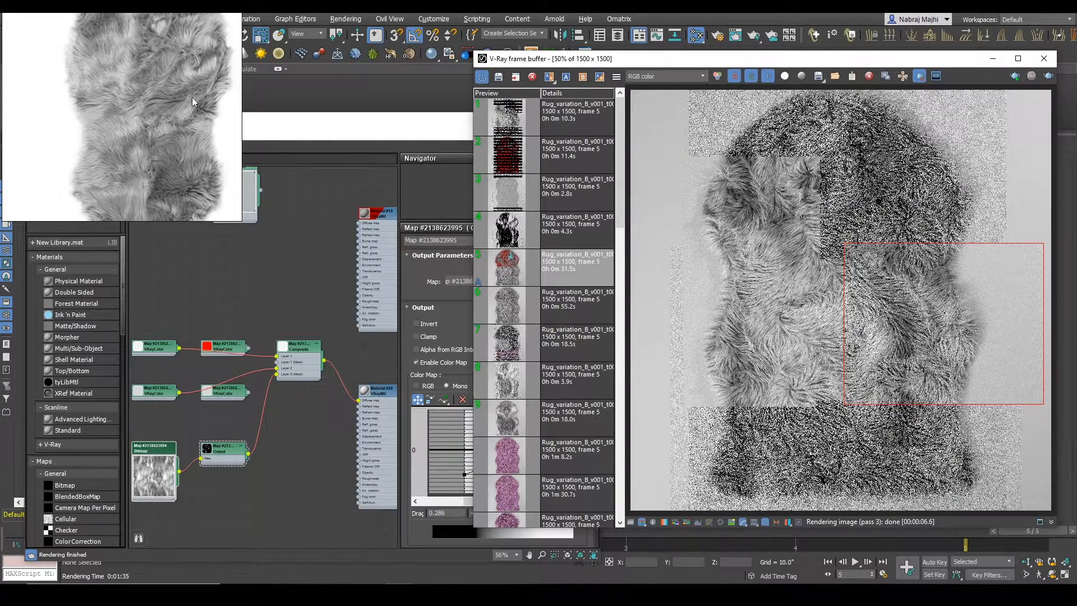
scroll(135, 132, "down", 4)
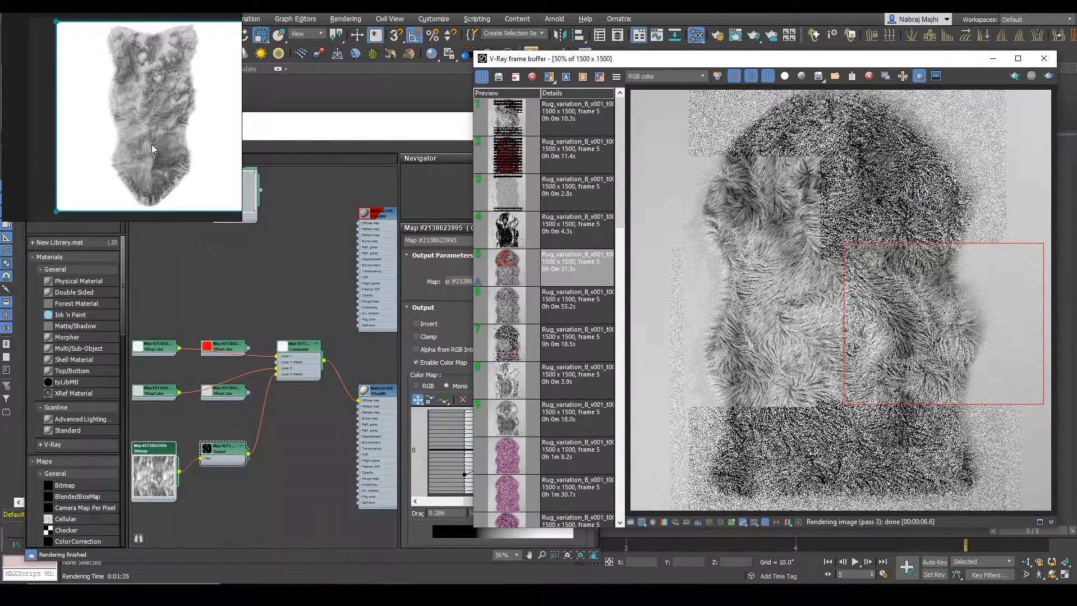
scroll(135, 126, "up", 3)
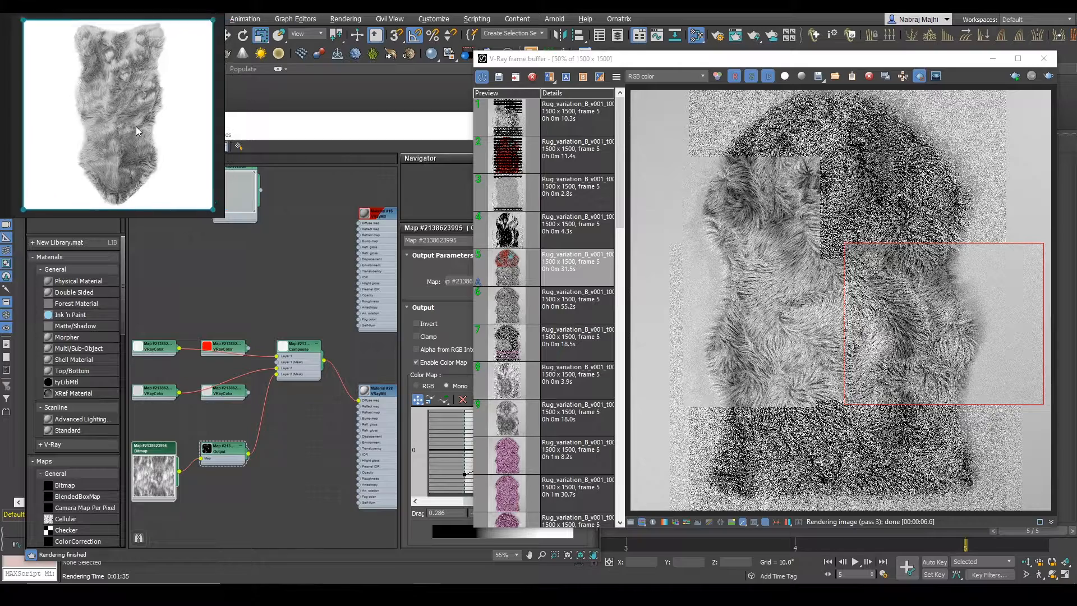
Step: Preview the Output mask on the whole rug through the red fur material's diffuse map and open the mask bitmap's settings
key("alt+Tab")
left_click_drag(313, 126, 280, 287)
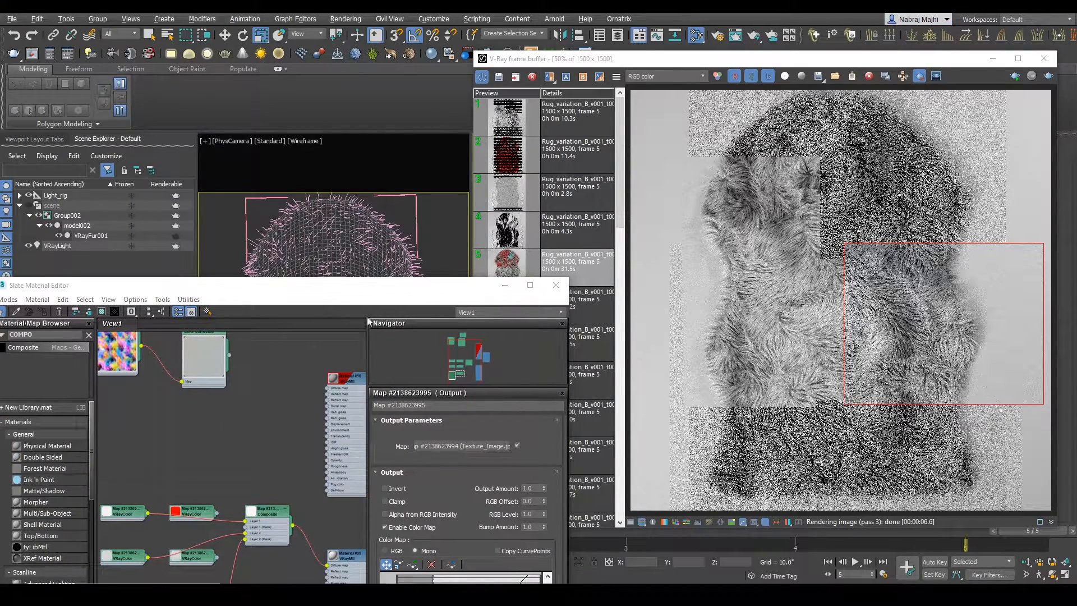
left_click_drag(168, 285, 205, 80)
left_click_drag(253, 414, 364, 360)
left_click(1048, 76)
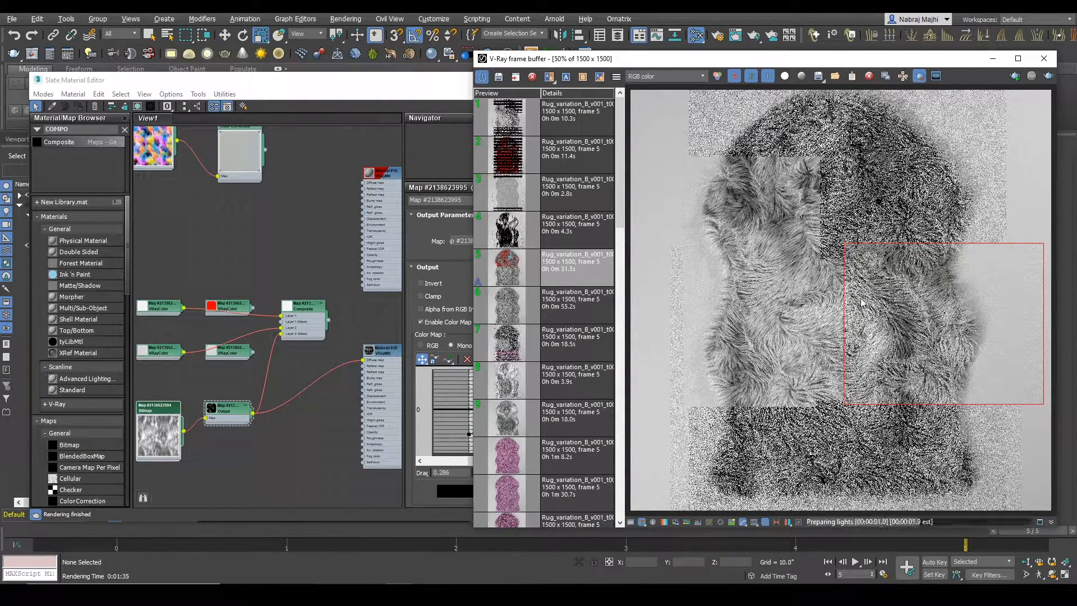
left_click_drag(253, 415, 364, 183)
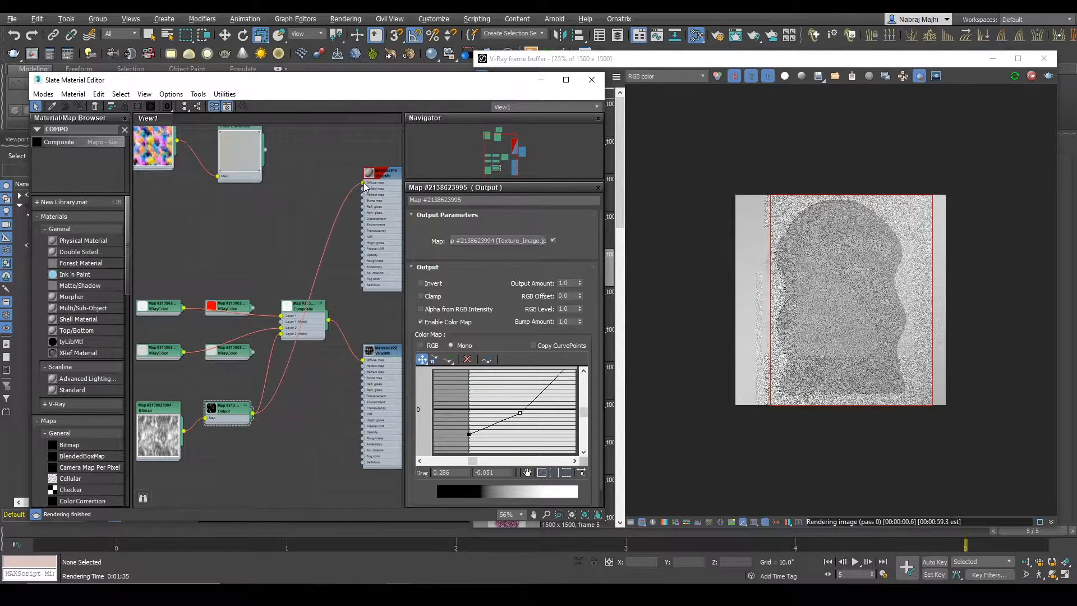
double_click(159, 434)
key("alt+Tab")
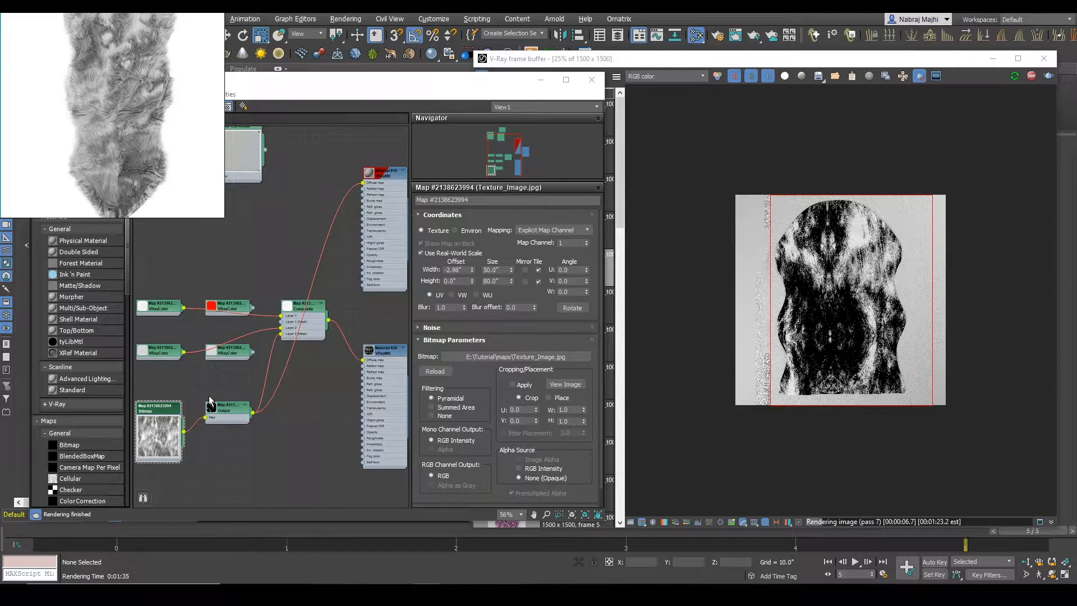
Step: Try shifting the mask bitmap's width offset to about -29.12 inches
left_click_drag(472, 269, 505, 479)
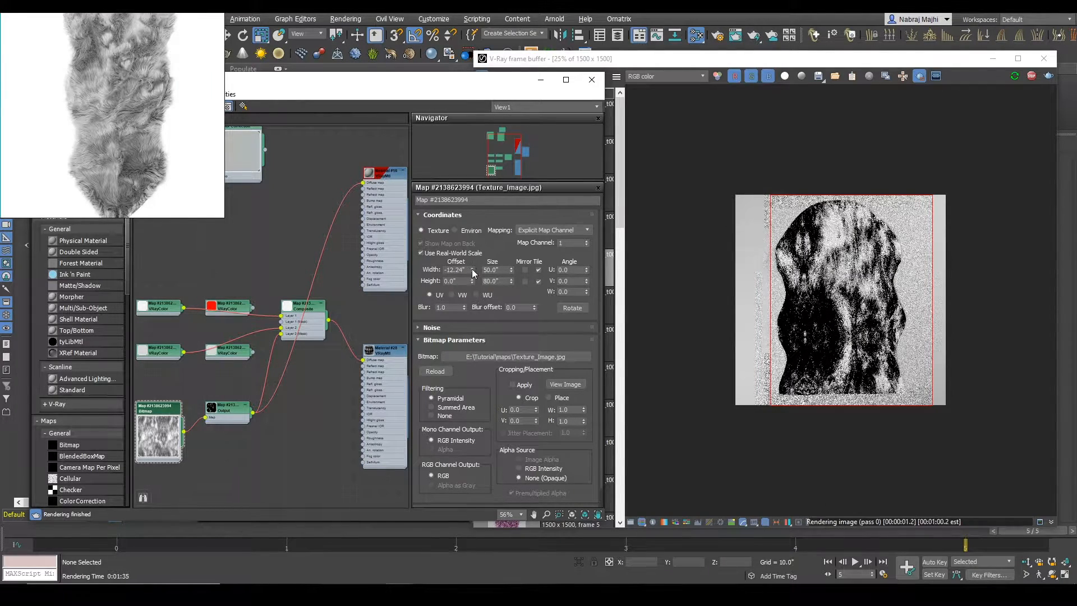
left_click_drag(472, 270, 516, 480)
left_click_drag(475, 270, 473, 442)
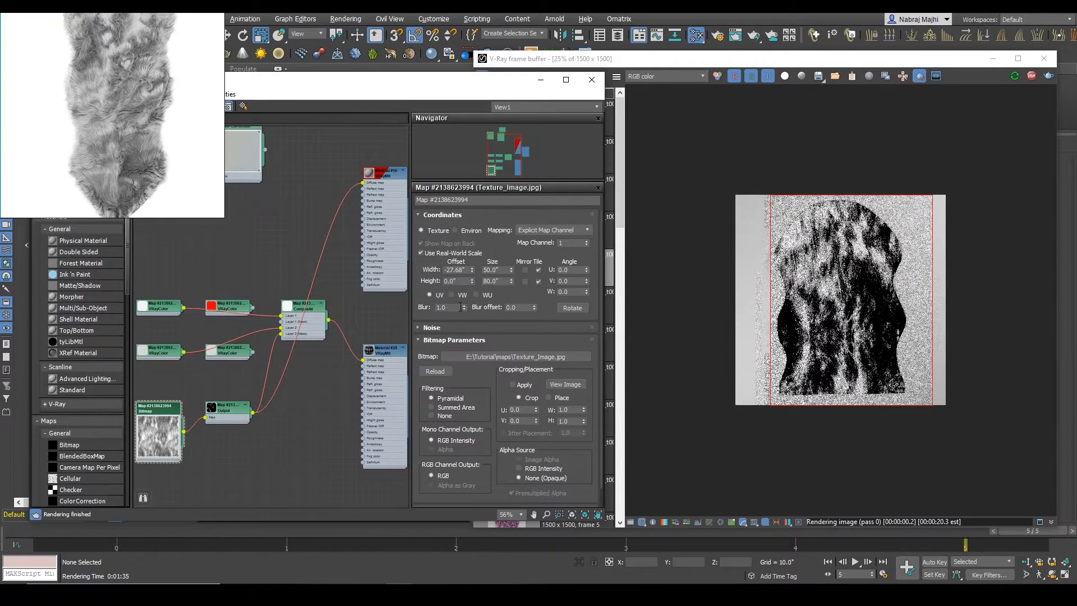
Step: Try a height offset of about -16.43 inches and a width offset of about -34.94 inches for the mask bitmap
left_click_drag(472, 280, 472, 474)
left_click_drag(472, 281, 477, 482)
left_click_drag(473, 281, 507, 16)
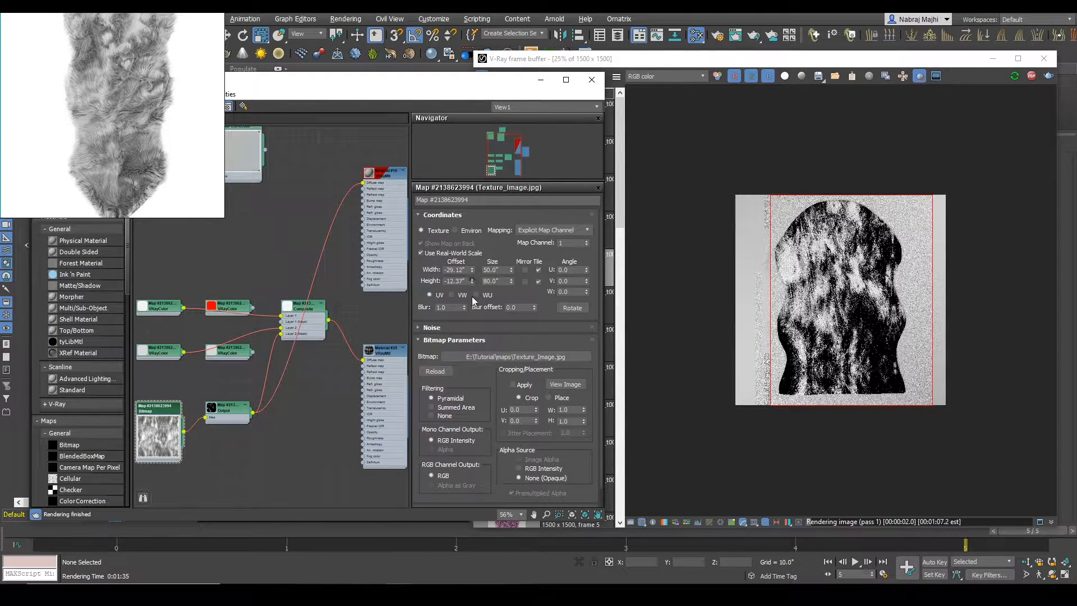
left_click_drag(472, 281, 481, 387)
left_click_drag(472, 280, 482, 343)
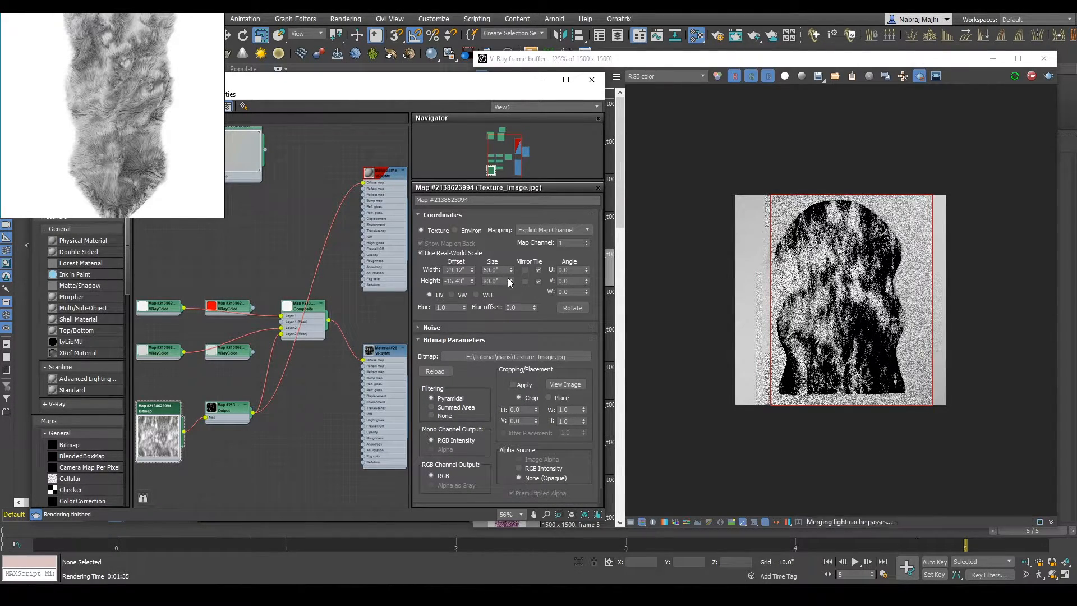
left_click_drag(507, 262, 489, 361)
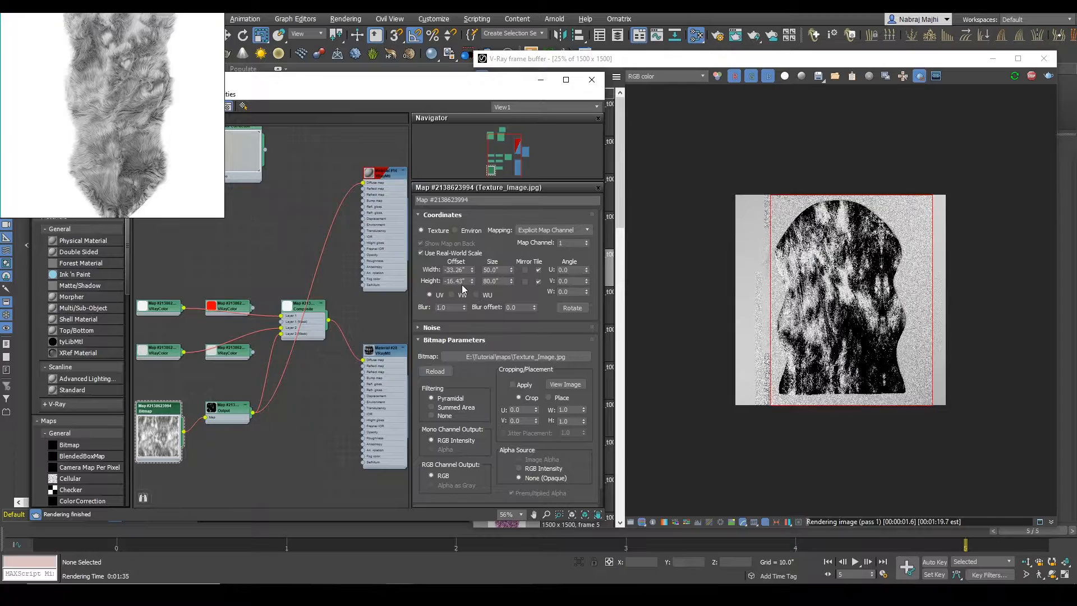
left_click_drag(472, 270, 467, 351)
Step: Set the mask bitmap's real-world size to 80 inches wide and 100 inches high
left_click(494, 281)
type("100")
key("Return")
left_click(487, 270)
type("80")
key("Return")
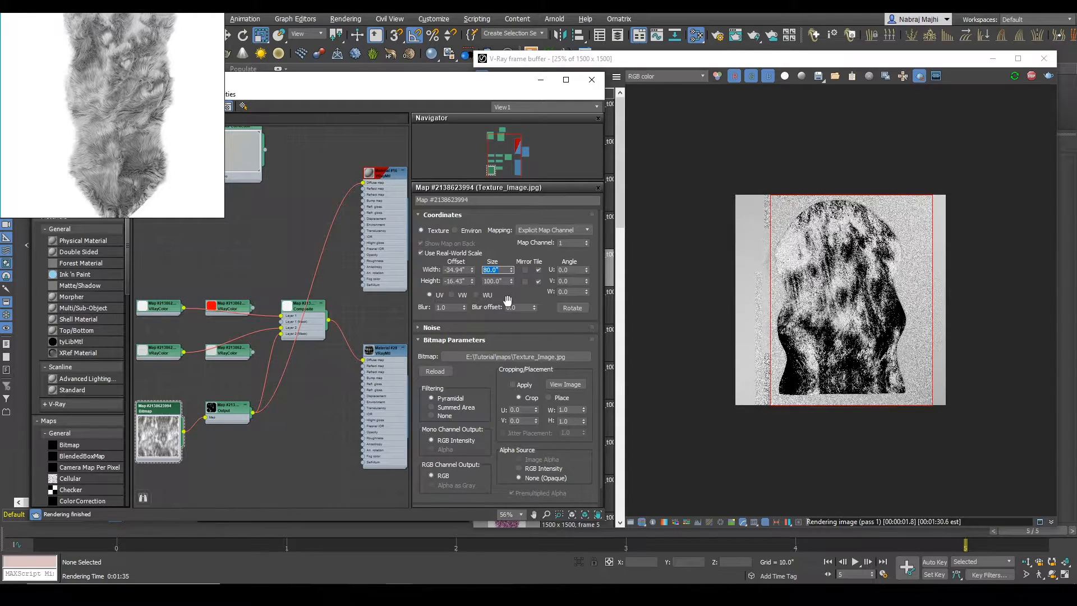
Step: Reset the mask bitmap's offsets to zero, and shift its width offset to about -36.78 inches
right_click(472, 270)
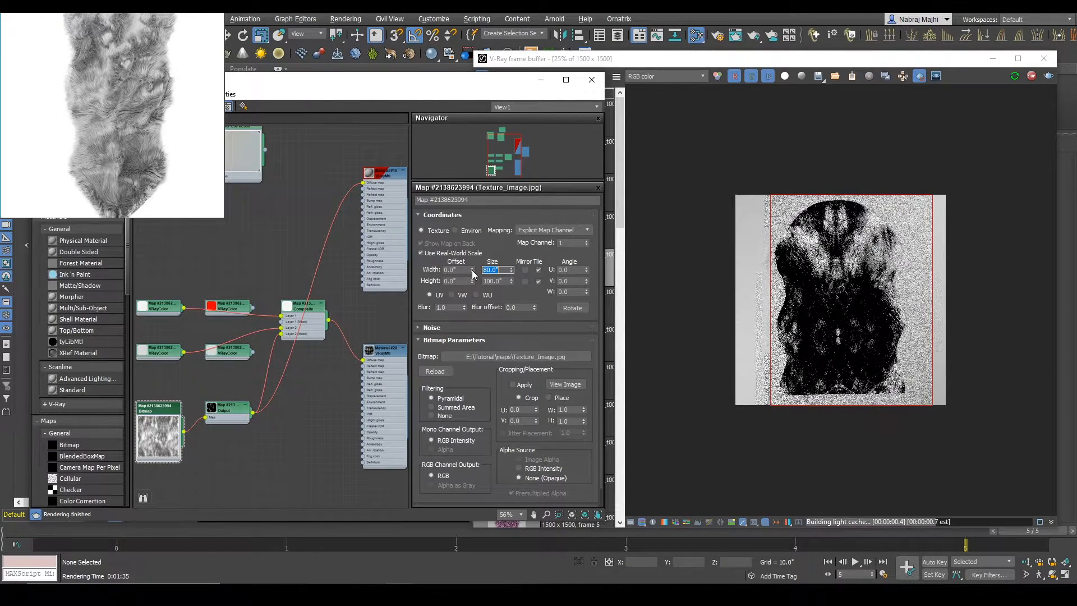
left_click_drag(472, 270, 469, 363)
left_click_drag(424, 218, 448, 547)
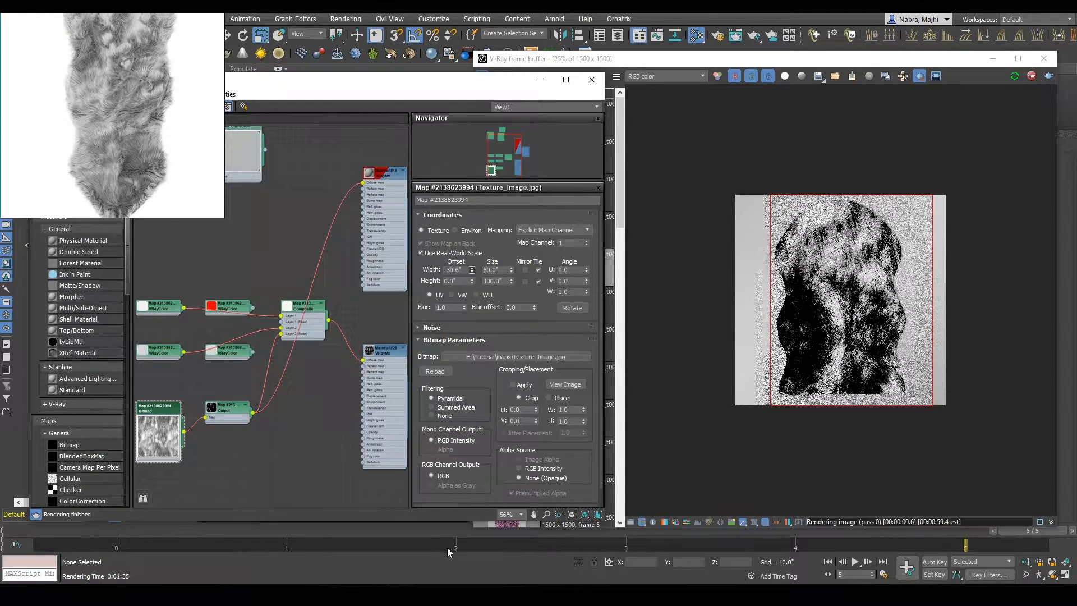
left_click_drag(473, 270, 489, 591)
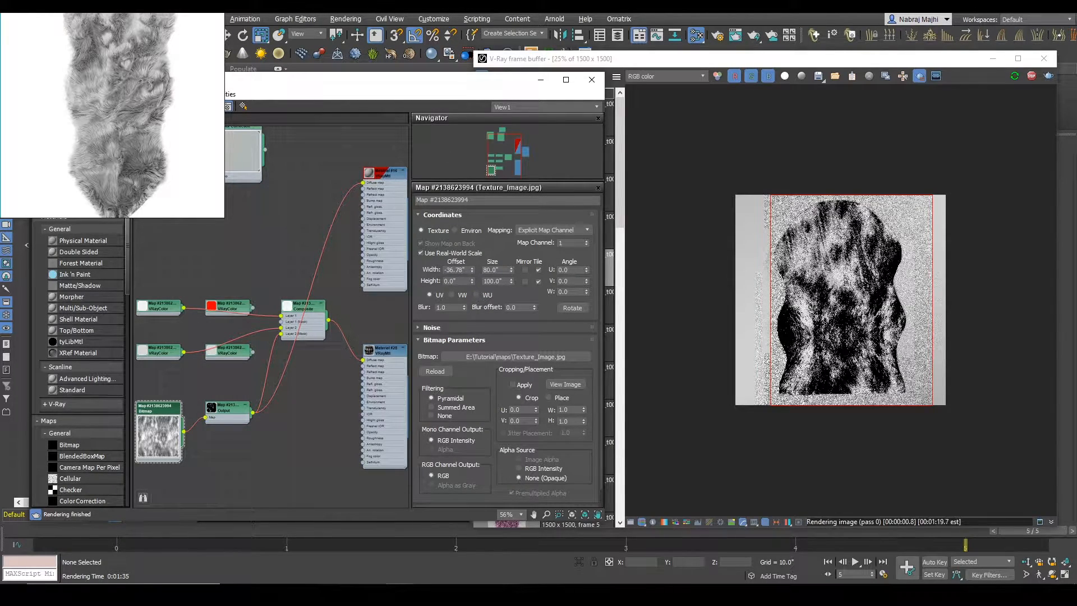
Step: Rotate the mask bitmap by setting its W angle to 180 degrees
double_click(568, 292)
type("180")
key("Return")
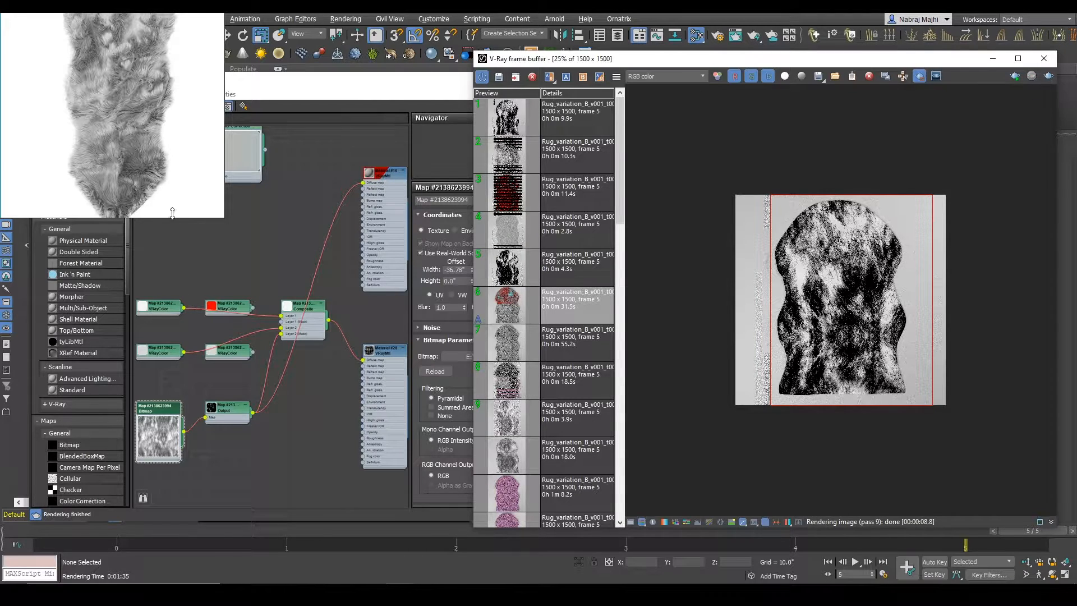
Step: Delete the two unused VRayColor maps and connect the first gray VRayColor to the red fur material's diffuse map
left_click_drag(278, 87, 284, 112)
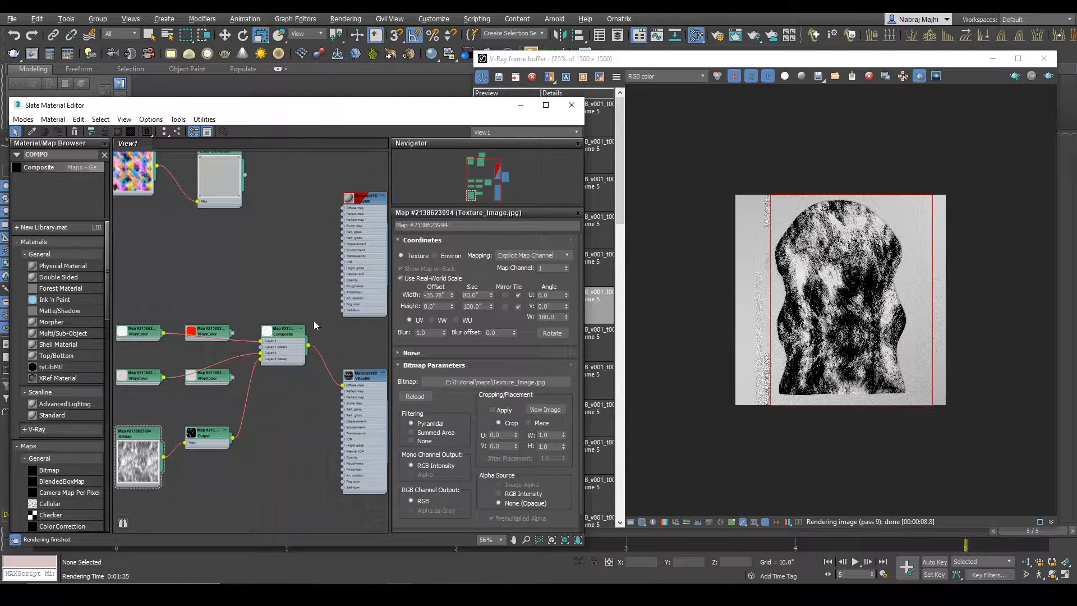
left_click_drag(227, 377, 220, 269)
left_click_drag(227, 330, 219, 267)
left_click_drag(162, 245, 210, 269)
left_click(75, 131)
left_click_drag(164, 334, 344, 208)
scroll(325, 274, "down", 3)
Step: Select the rug group Group002 and assign the blend material combining both fur materials to it
left_click_drag(298, 112, 505, 127)
left_click(68, 216)
middle_click_drag(605, 314, 550, 318)
right_click(547, 307)
left_click(578, 324)
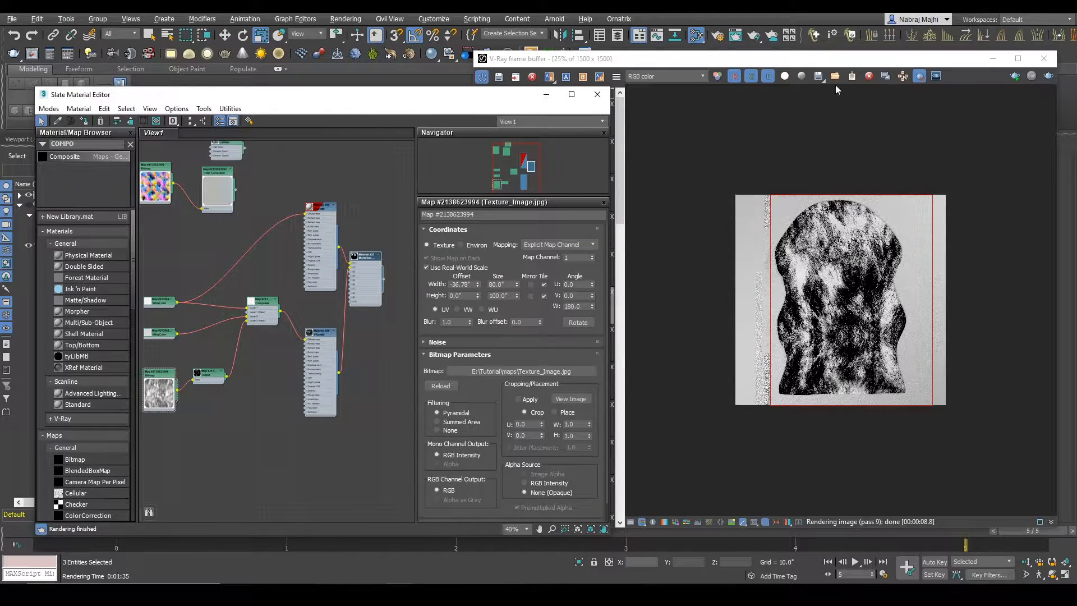
Step: Review the earlier rug renders saved in the frame buffer history
left_click(834, 63)
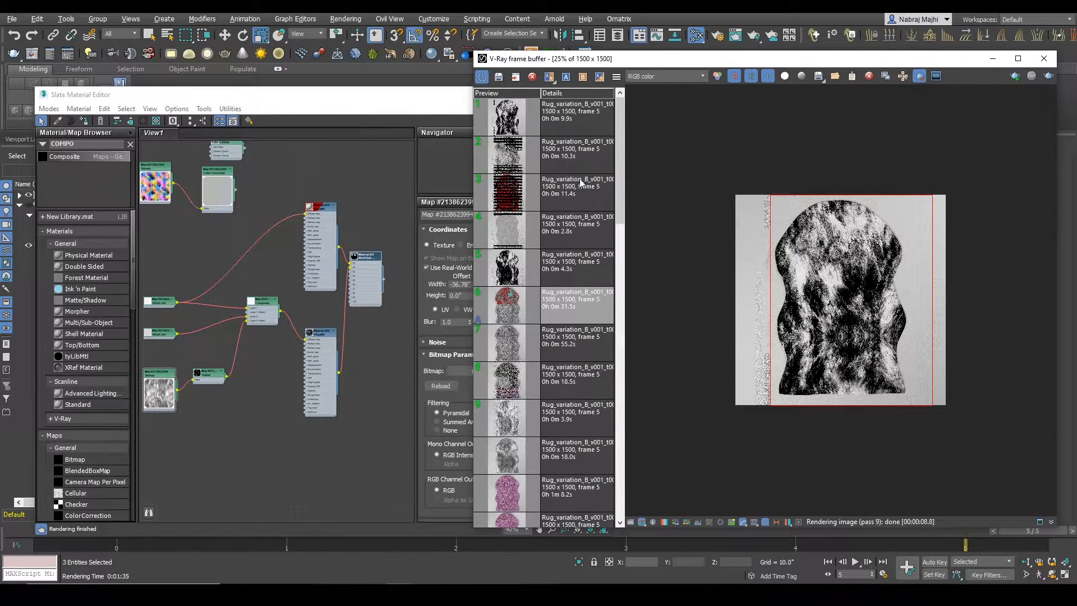
left_click(558, 304)
left_click(566, 164)
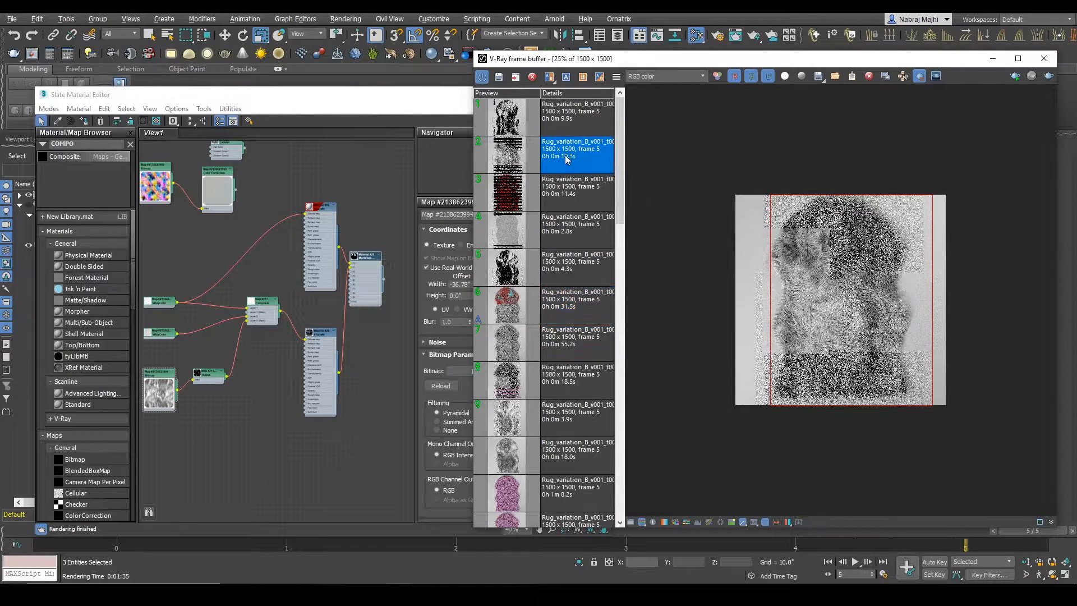
left_click(564, 235)
Step: Render the whole rug interactively and examine its mixed gray fur up close
left_click(1048, 77)
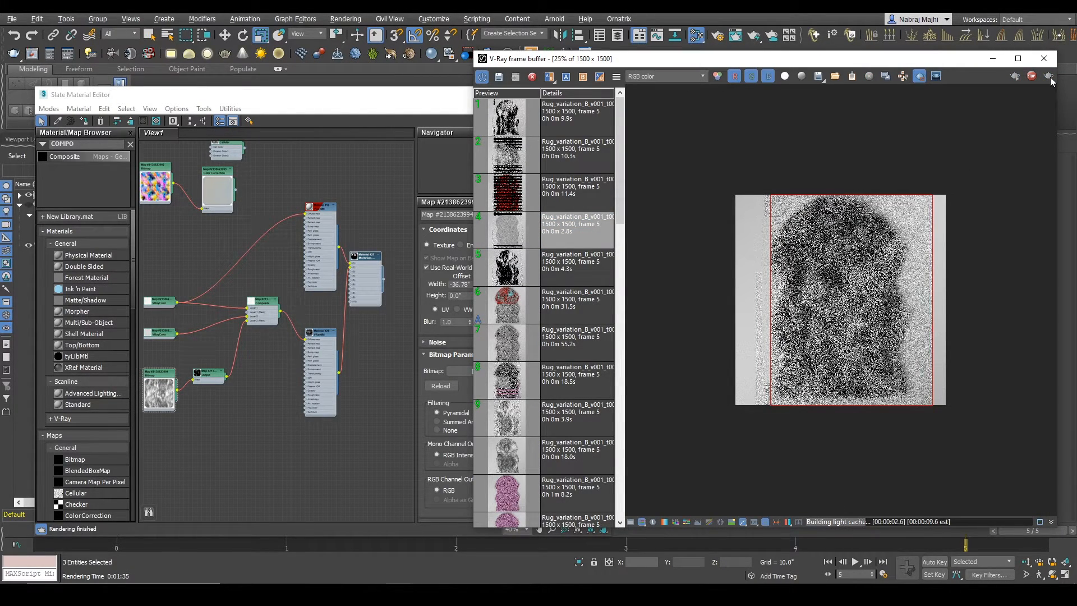
scroll(823, 291, "up", 1)
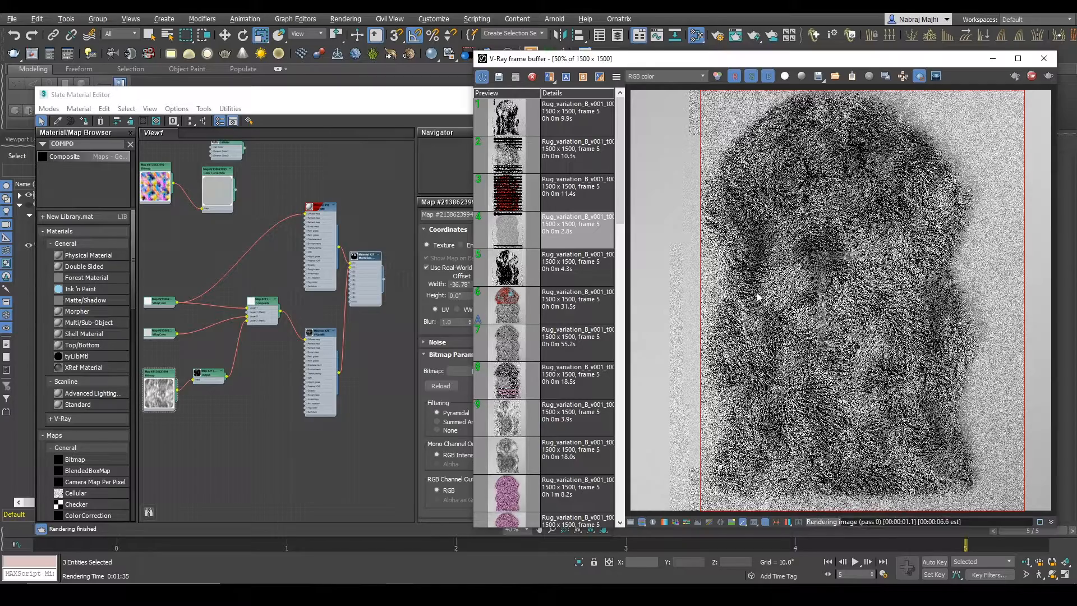
scroll(748, 291, "up", 1)
scroll(774, 296, "down", 1)
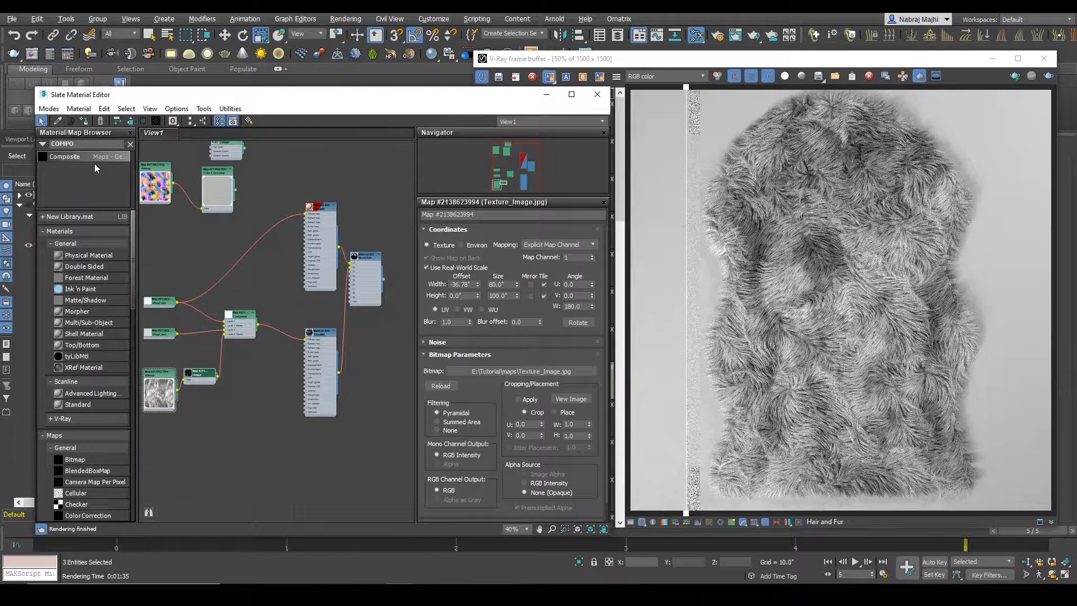
Step: Add a Color Correction map fed by the Composite map and connect it to Material #28's self-illumination
left_click(81, 147)
type("COLO")
left_click_drag(71, 156, 338, 403)
scroll(251, 375, "up", 5)
left_click(364, 395)
double_click(344, 384)
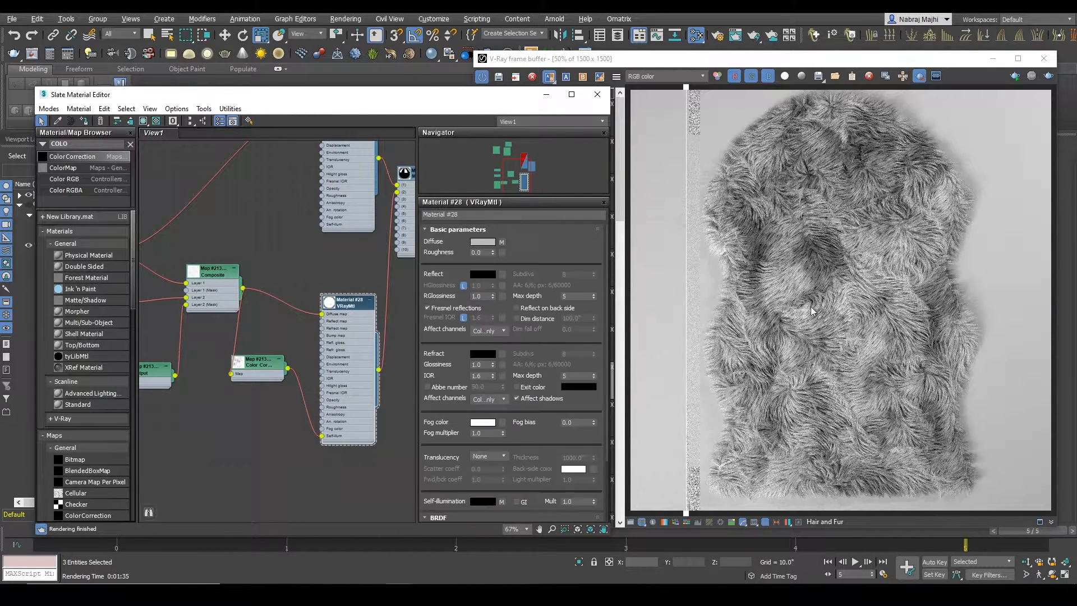
Step: Turn off the render comparison and set a render region over the upper-left part of the rug
left_click(550, 78)
left_click(440, 594)
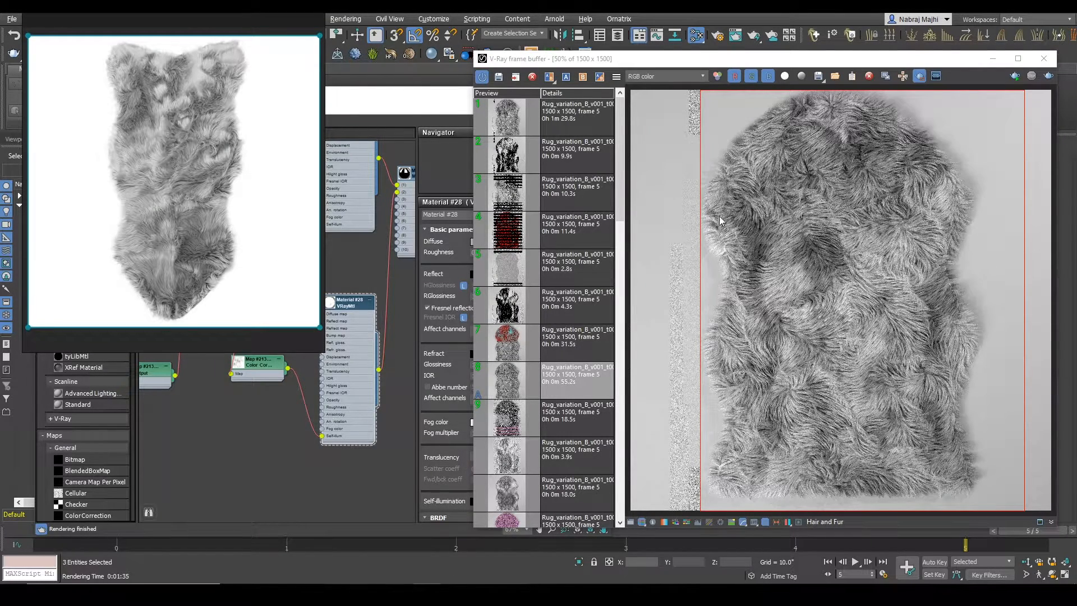
left_click_drag(674, 162, 841, 339)
mouse_move(710, 61)
left_mouse_down()
mouse_move(521, 91)
mouse_move(684, 80)
left_mouse_up()
key("ctrl+m")
left_click_drag(308, 95, 300, 327)
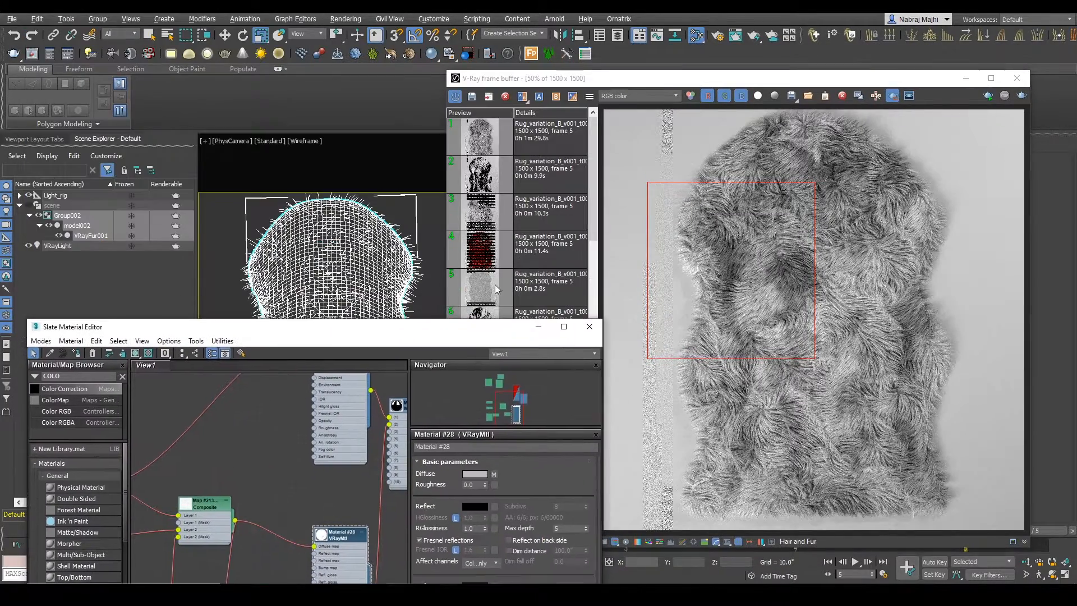
Step: Set the hair thickness of VRayFur001 to 0.015"
left_click(964, 83)
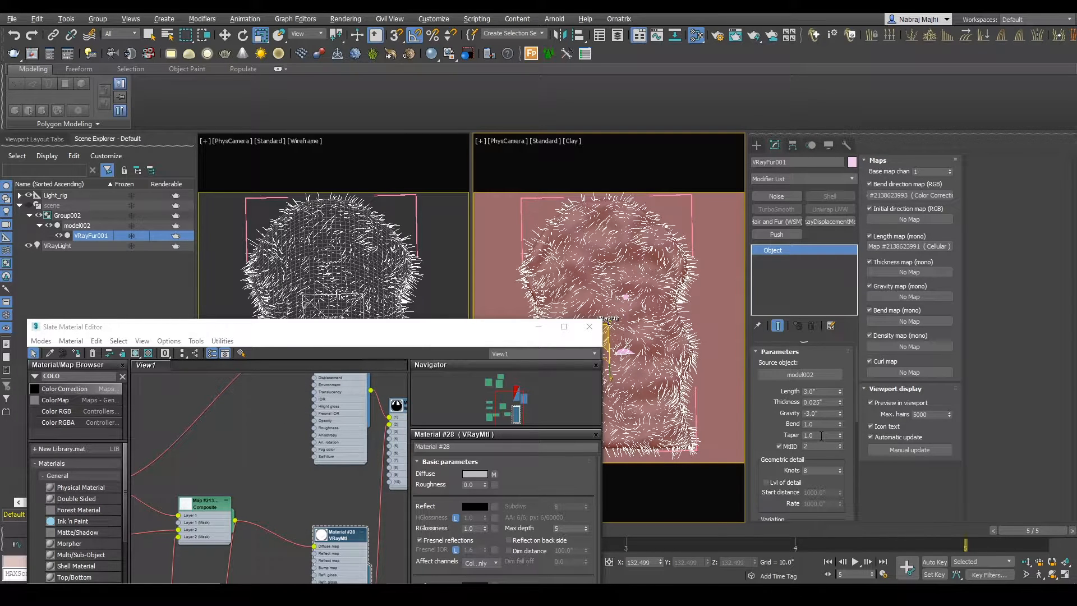
double_click(835, 402)
type("0.015")
key("Return")
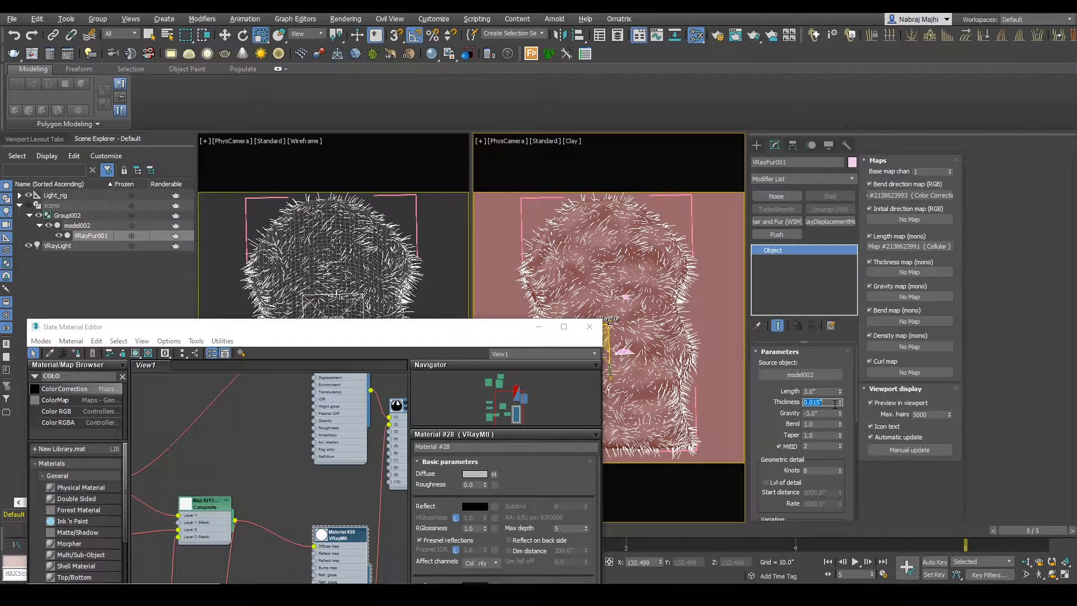
scroll(844, 486, "down", 5)
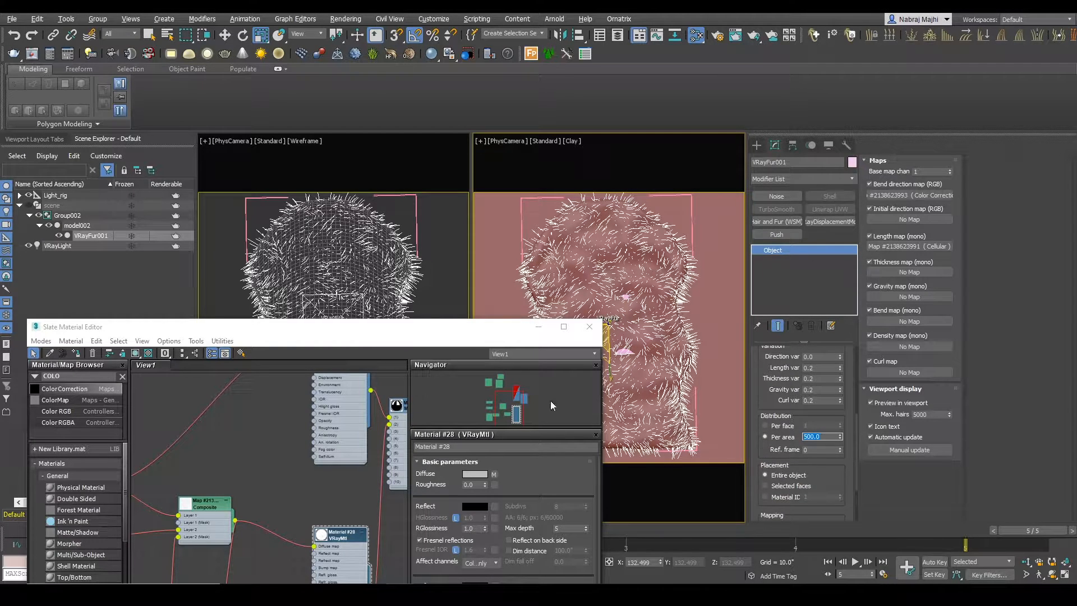
Step: Start an interactive render of the region and place the rug reference image beside it for comparison
left_click_drag(356, 329, 378, 170)
mouse_move(400, 594)
left_click(518, 547)
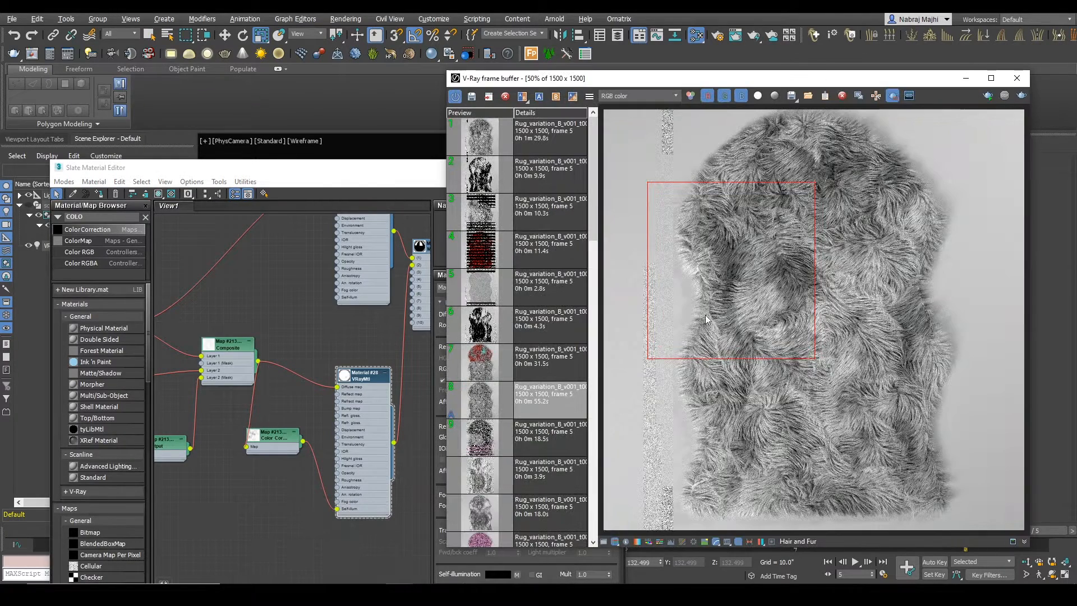
left_click(987, 98)
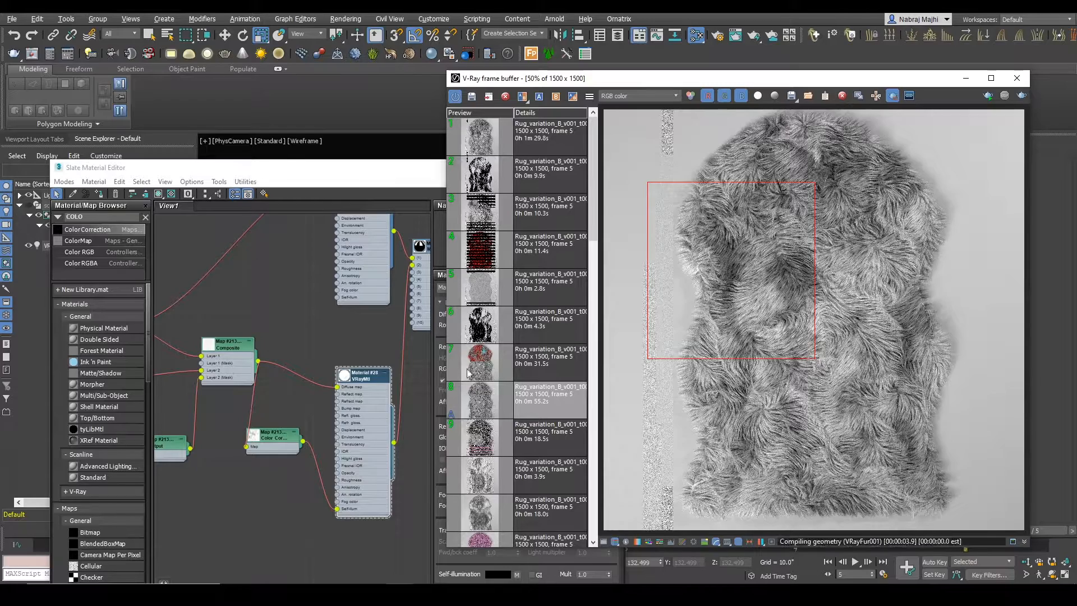
double_click(264, 446)
right_click_drag(147, 172, 164, 213)
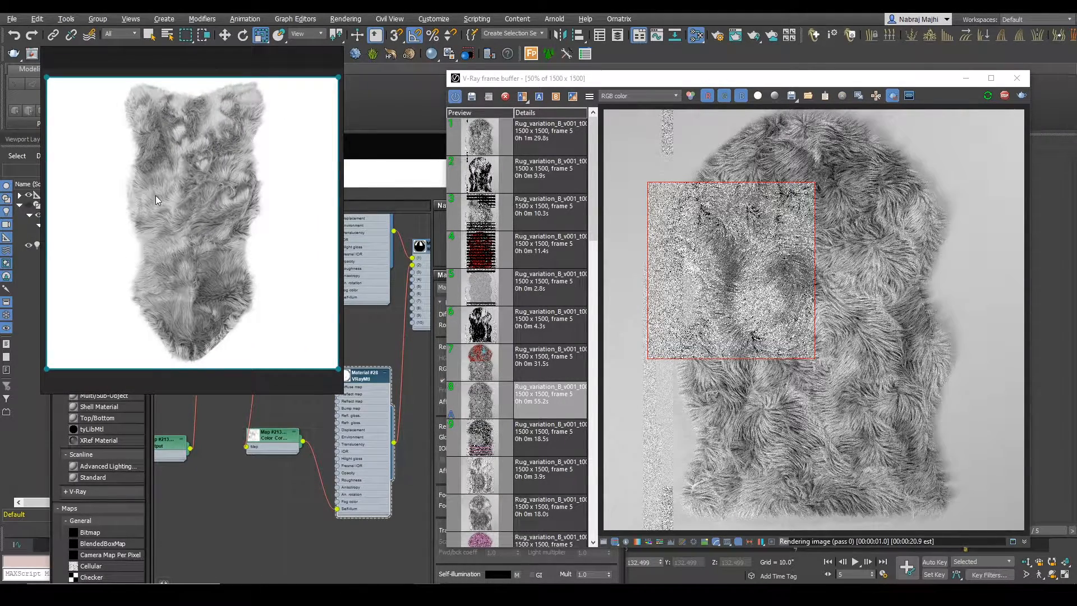
right_click_drag(180, 261, 185, 231)
Step: Set Material #28's self-illumination map amount to 20 and render a region on the rug's lower-left side
left_click(365, 456)
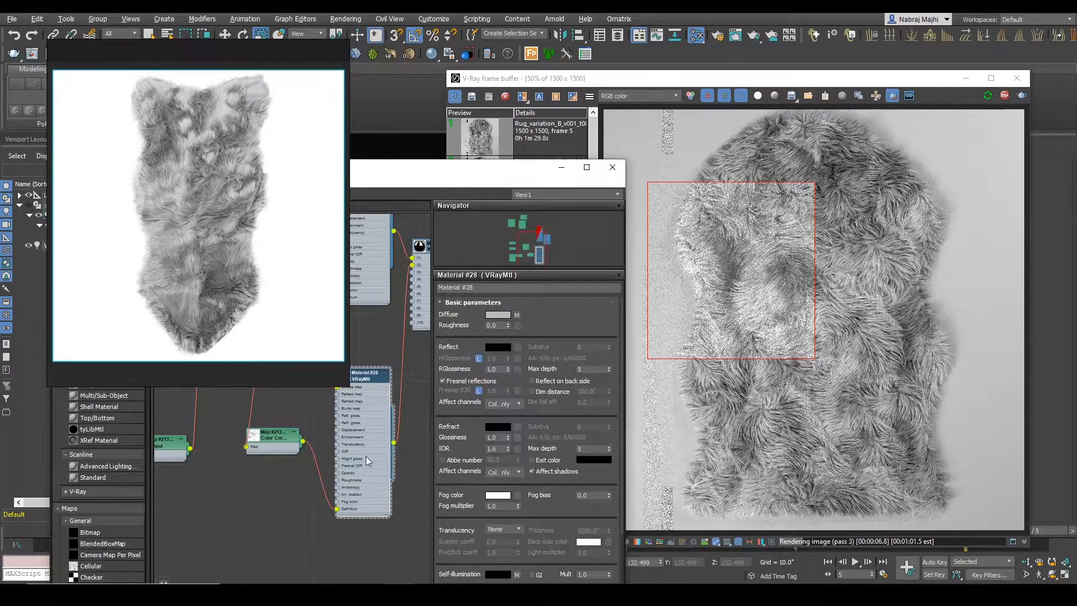
scroll(469, 494, "down", 3)
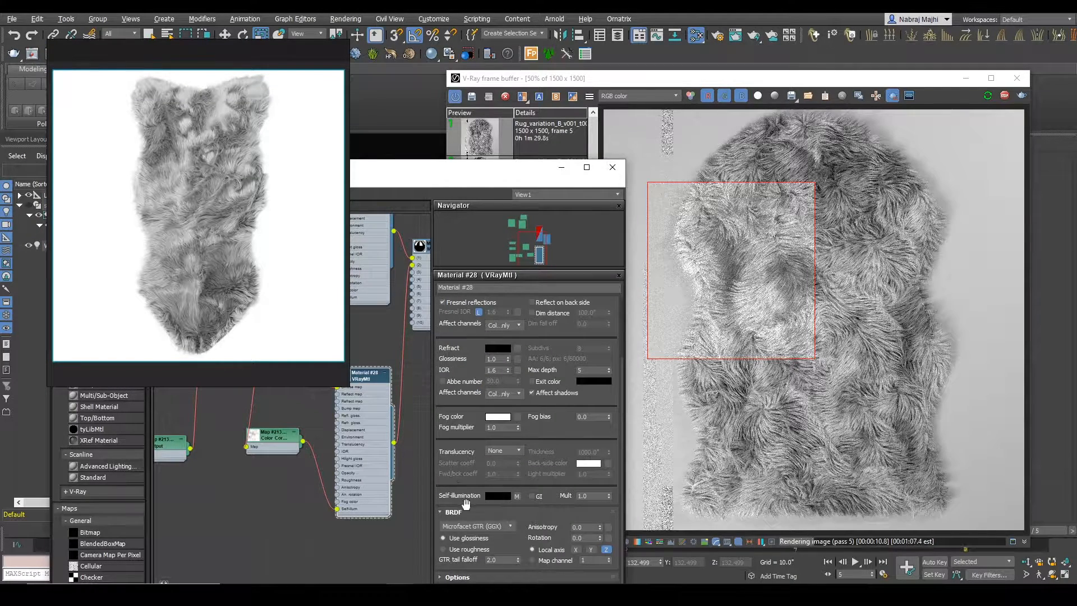
scroll(476, 561, "down", 3)
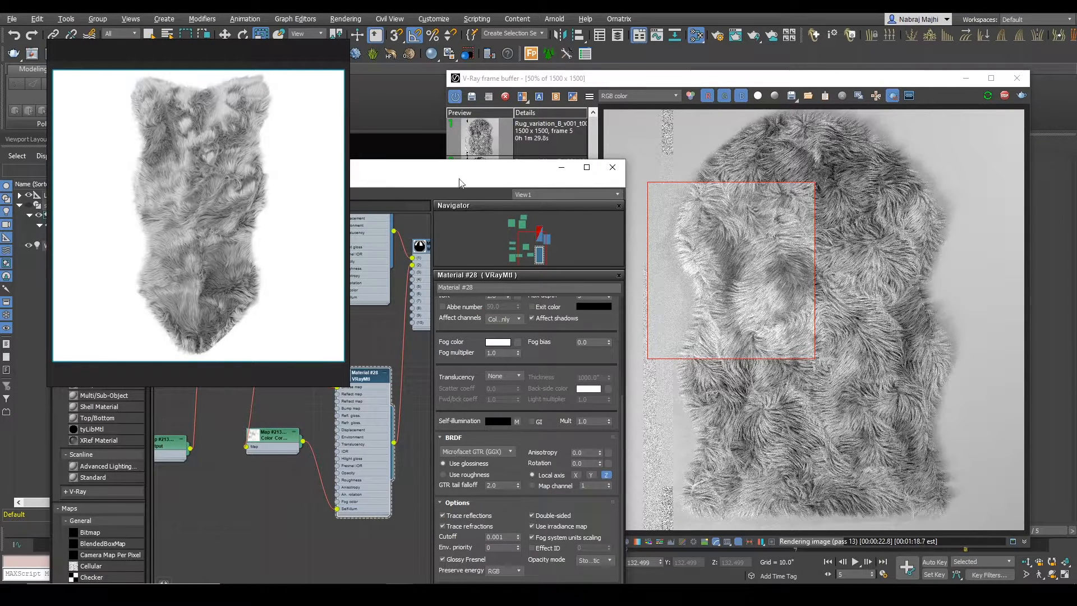
left_click_drag(462, 187, 452, 139)
scroll(476, 449, "down", 8)
double_click(467, 372)
type("20")
key("Return")
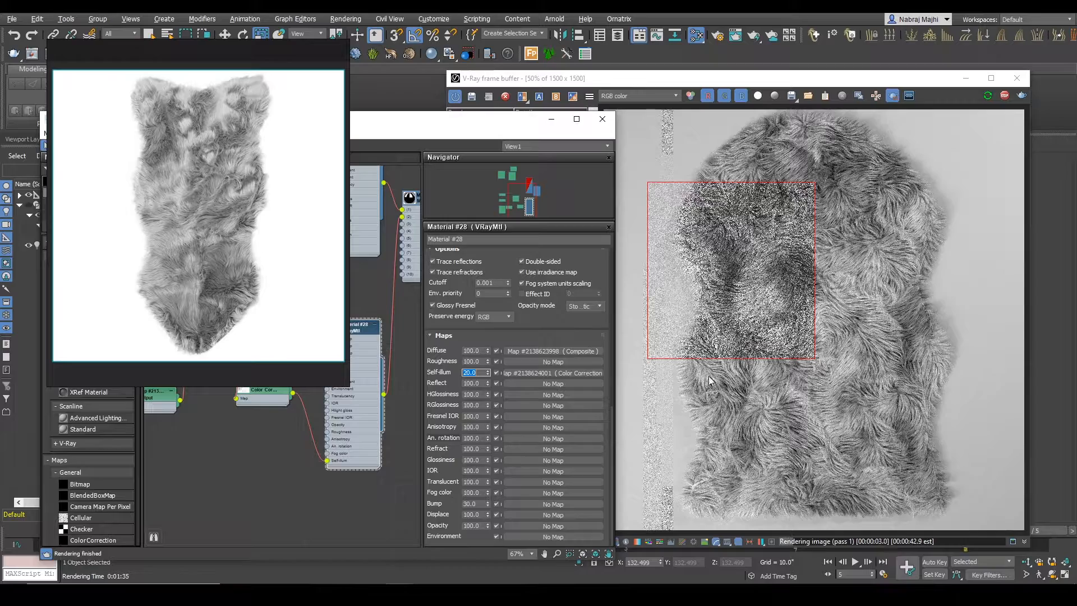
left_click_drag(667, 343, 784, 444)
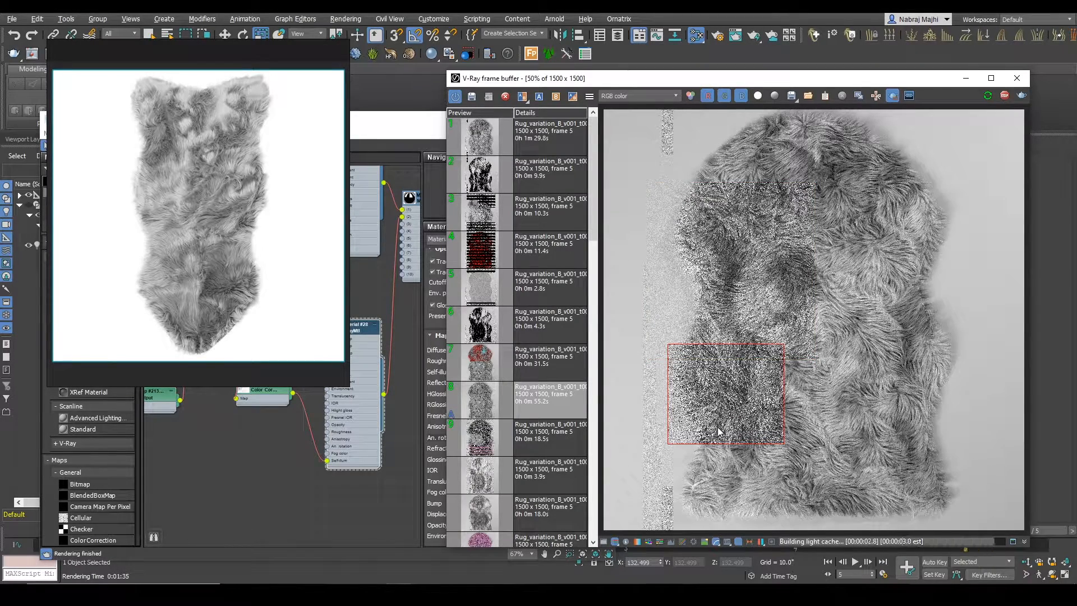
Step: Insert a Color Correction map between the Composite map and Material #28's diffuse map
middle_click_drag(272, 443, 303, 536)
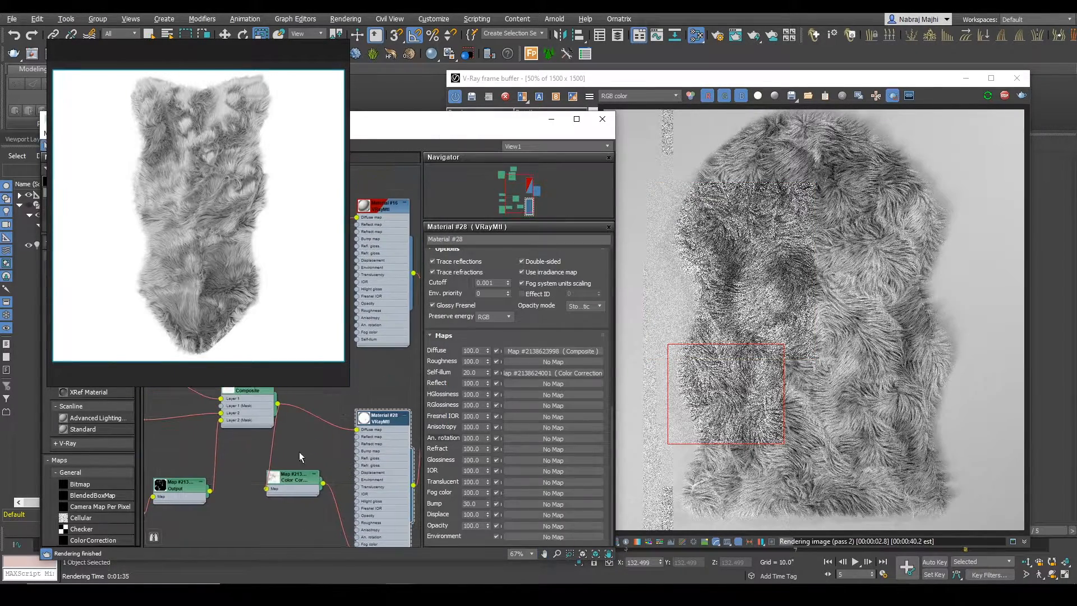
left_click(312, 46)
left_click_drag(87, 185, 314, 422)
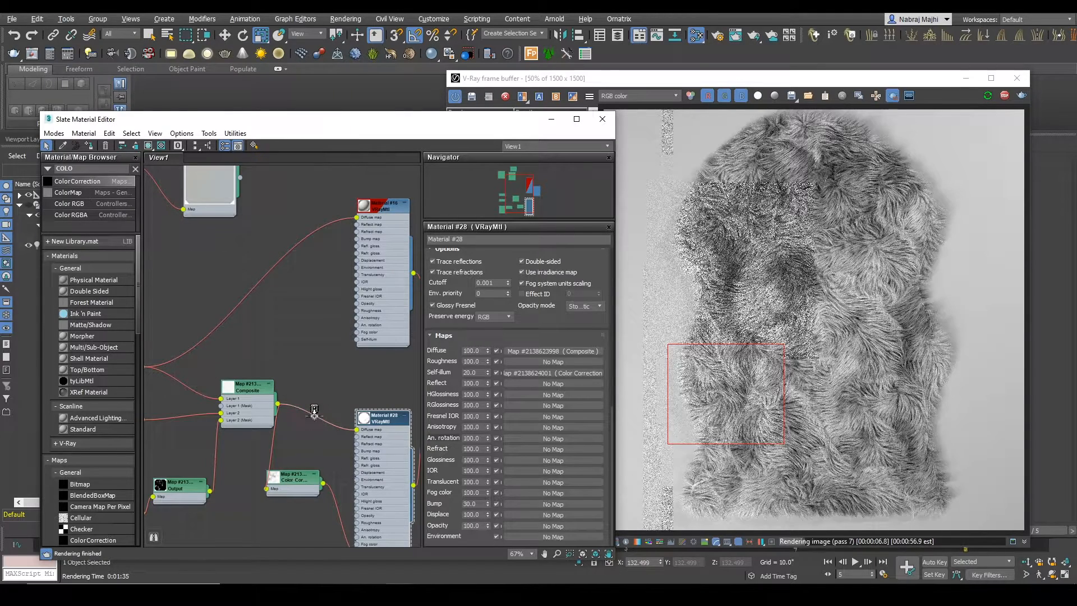
double_click(315, 423)
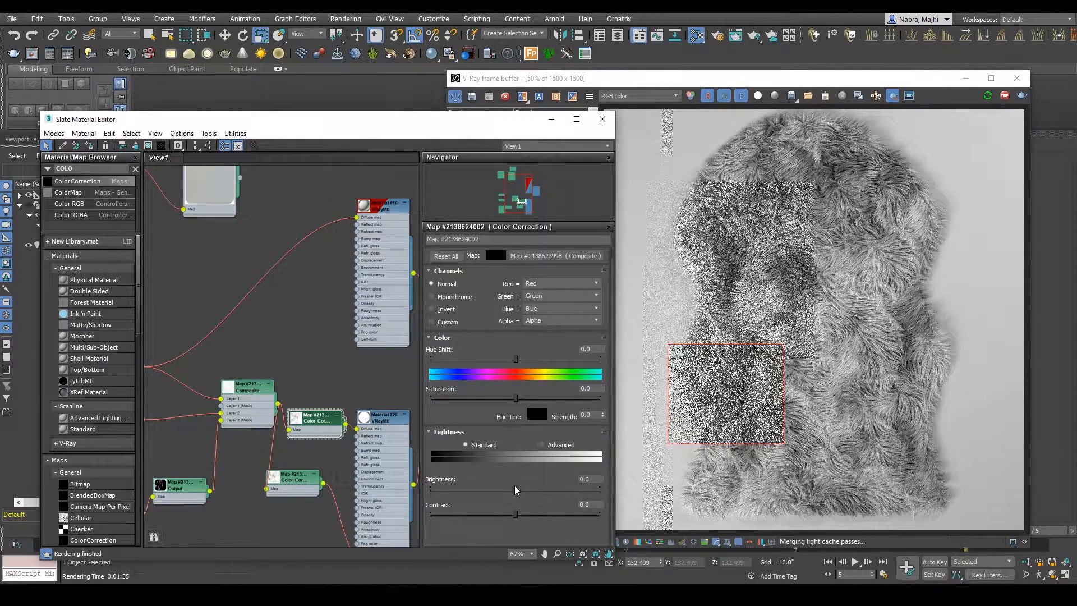
Step: Switch the new Color Correction's lightness to Advanced and set its RGB gamma to 0.8
left_click(540, 445)
double_click(510, 487)
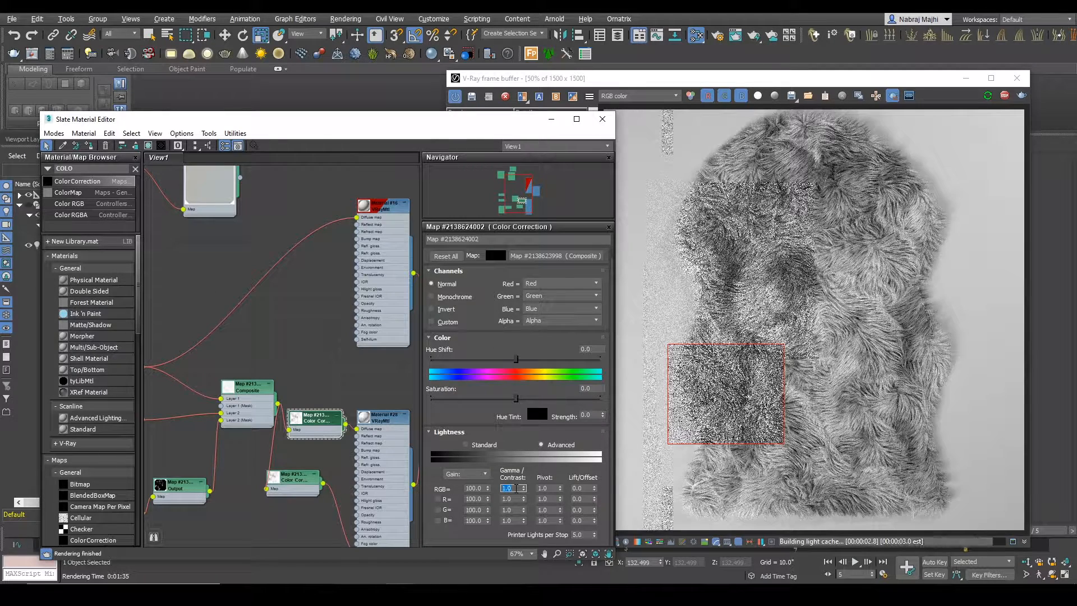
type("0.8")
key("Return")
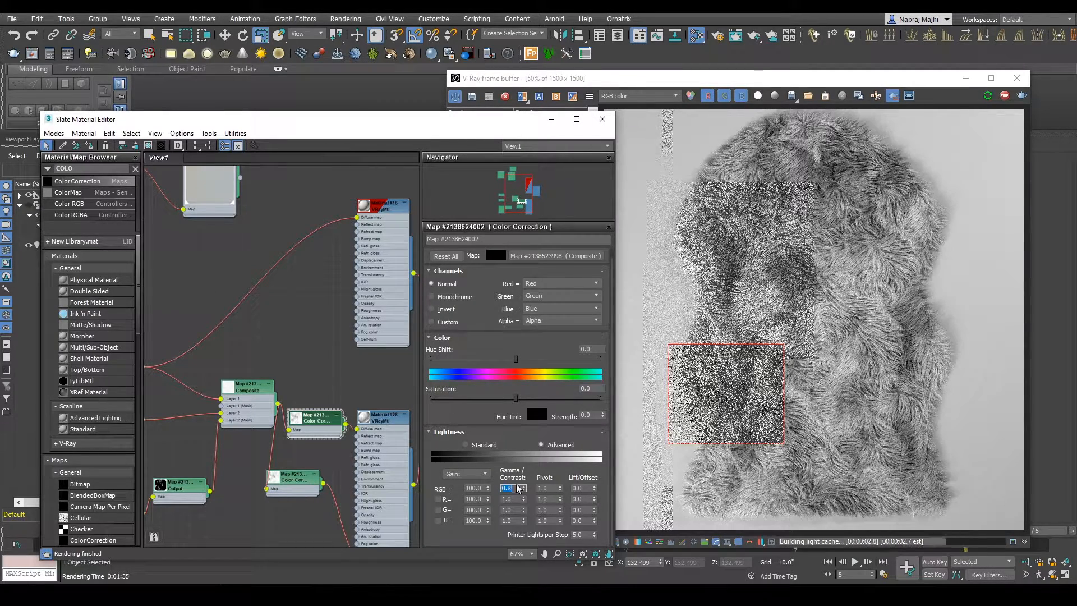
Step: Render different regions of the rug, including its whole upper part, and compare the fur tones with the reference image
scroll(721, 401, "up", 1)
scroll(721, 401, "down", 1)
left_click_drag(682, 298, 759, 221)
left_click_drag(920, 139, 831, 213)
left_click_drag(960, 249, 637, 110)
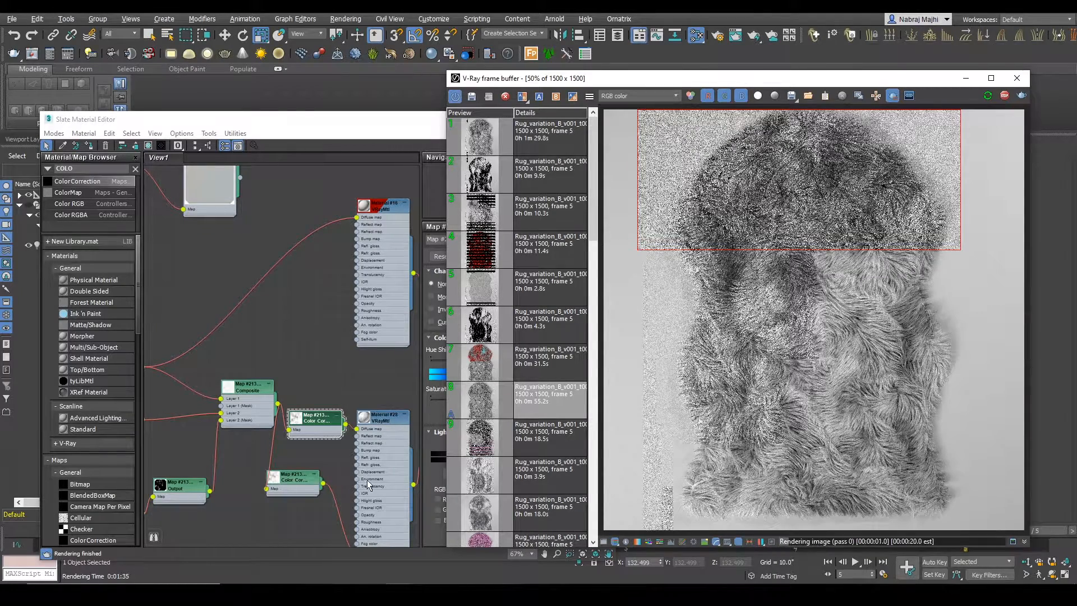
middle_click_drag(324, 456, 284, 349)
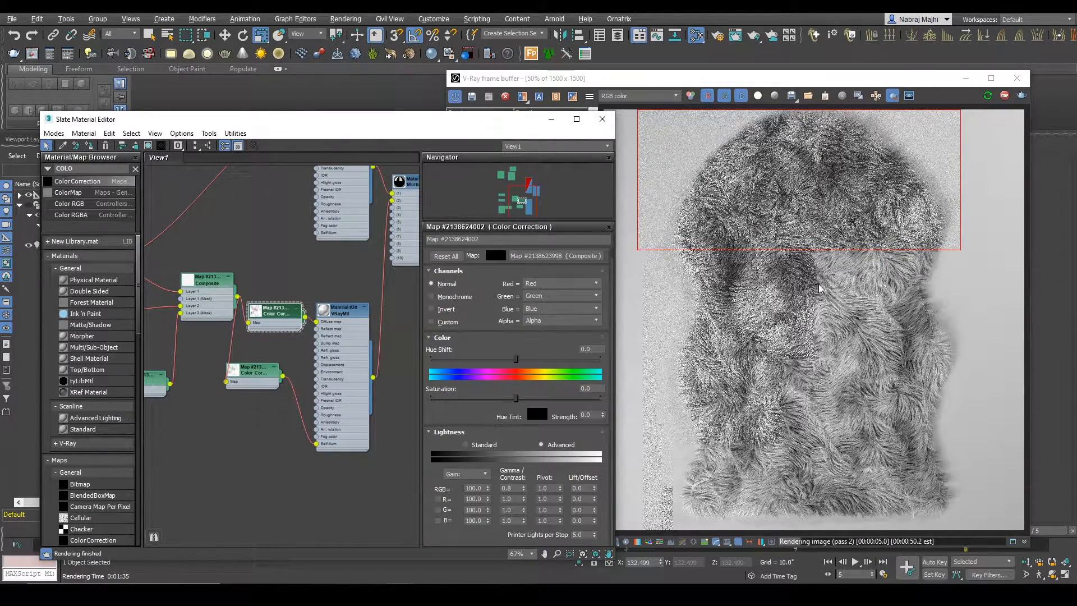
scroll(764, 267, "up", 3)
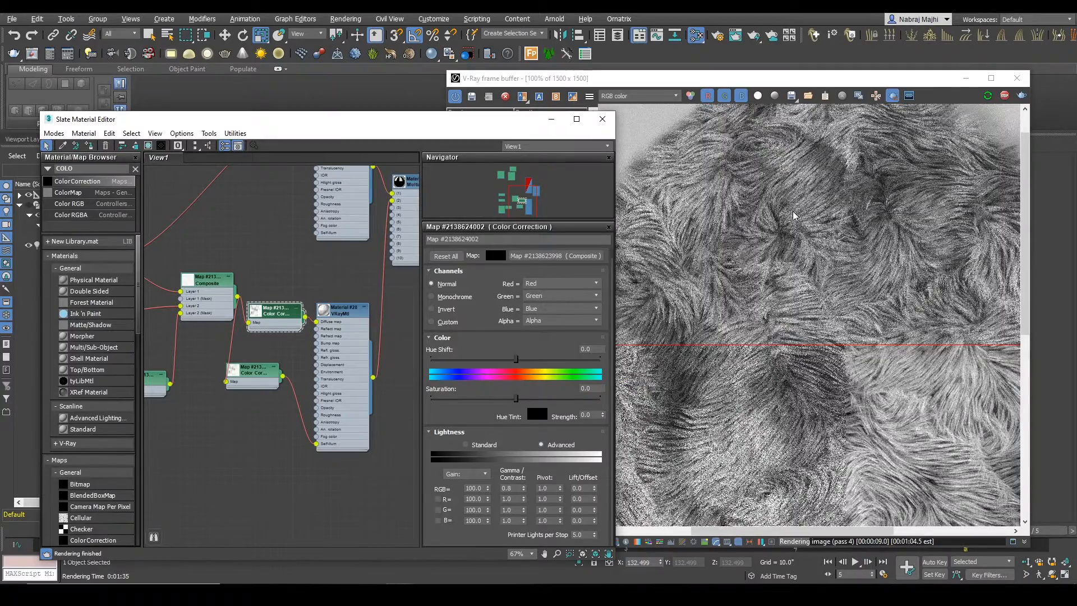
scroll(794, 219, "down", 3)
key("alt+Tab")
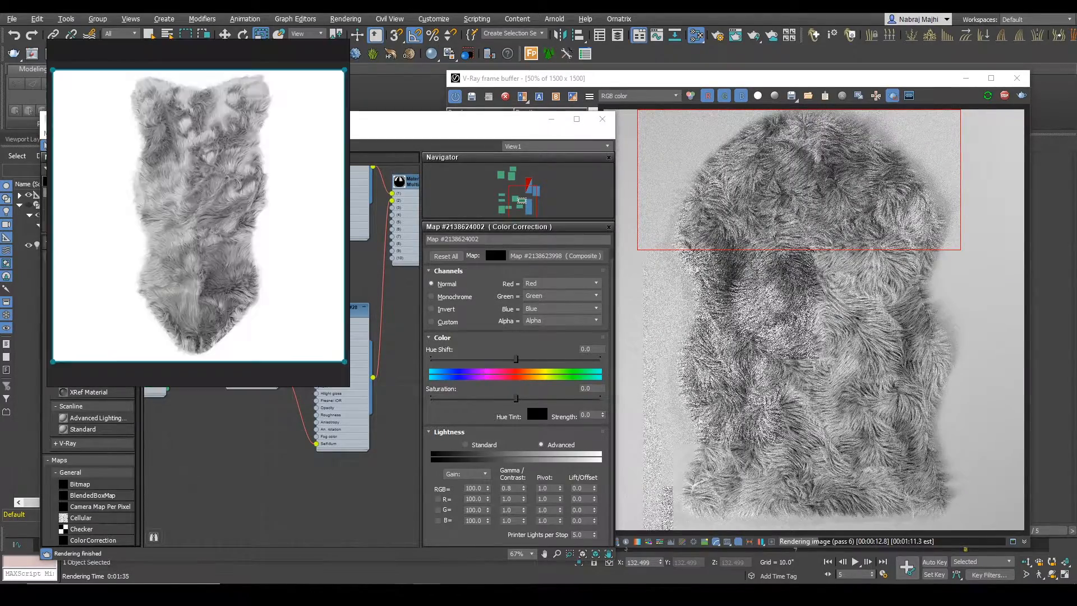
key("alt+Tab")
Step: Set Material #28's self-illumination map amount to 30
left_click(273, 383)
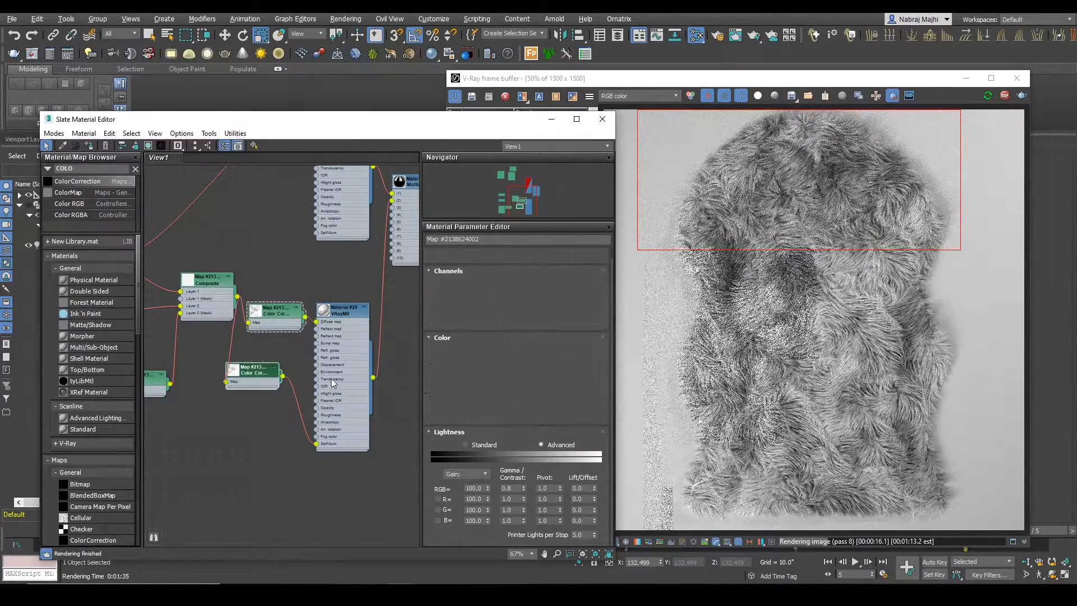
left_click(361, 418)
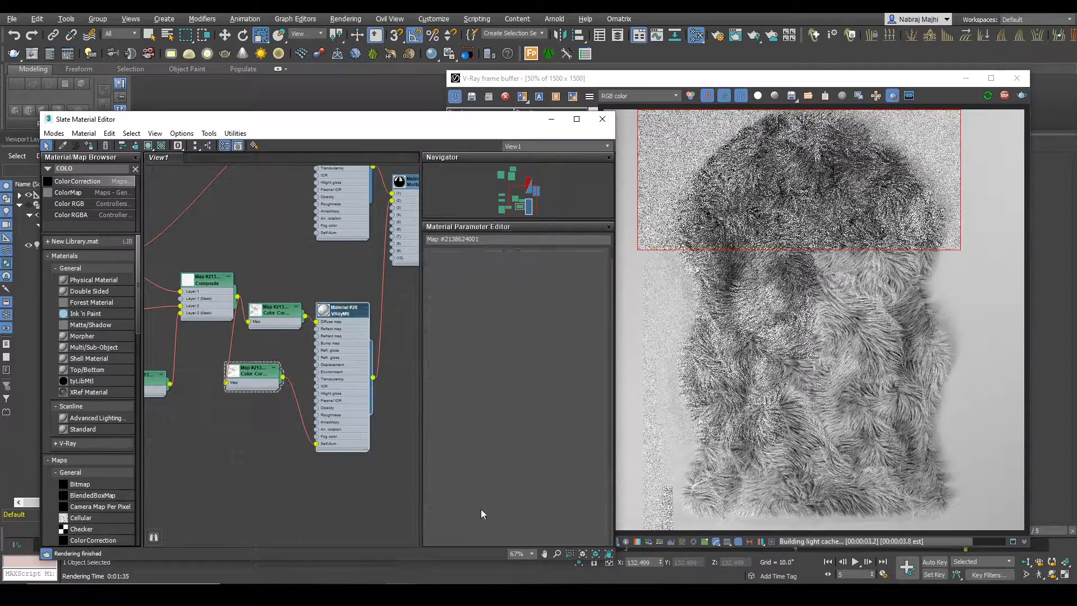
scroll(479, 399, "down", 10)
double_click(470, 372)
type("30")
key("Return")
Step: Render small regions around the rug's left middle and examine the brightened fur up close
scroll(685, 247, "up", 1)
left_click_drag(688, 252, 817, 392)
scroll(801, 260, "down", 1)
scroll(726, 283, "up", 1)
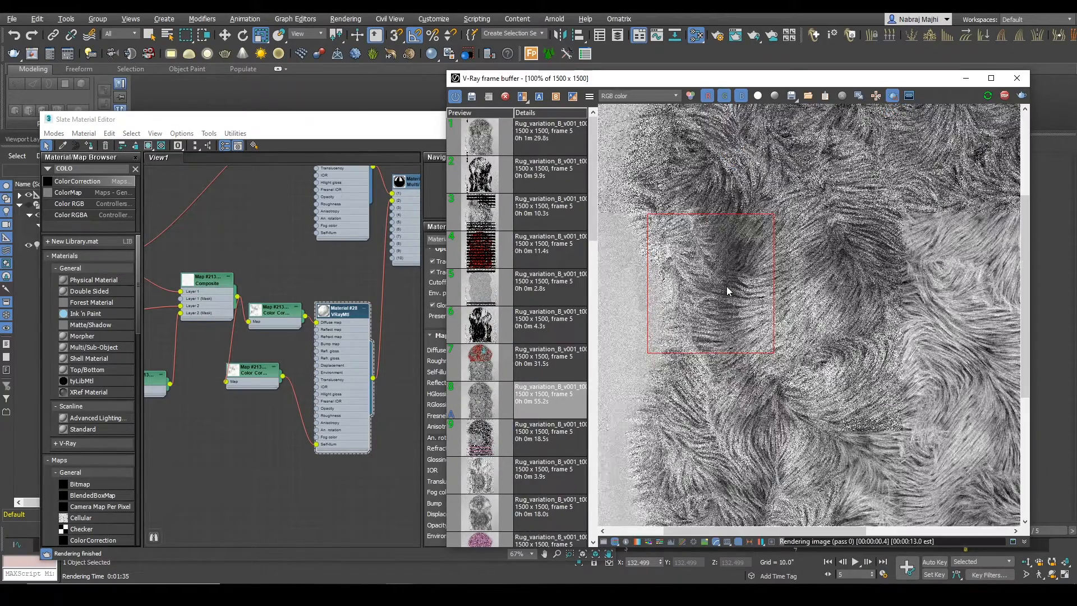
scroll(694, 295, "up", 1)
scroll(692, 288, "down", 1)
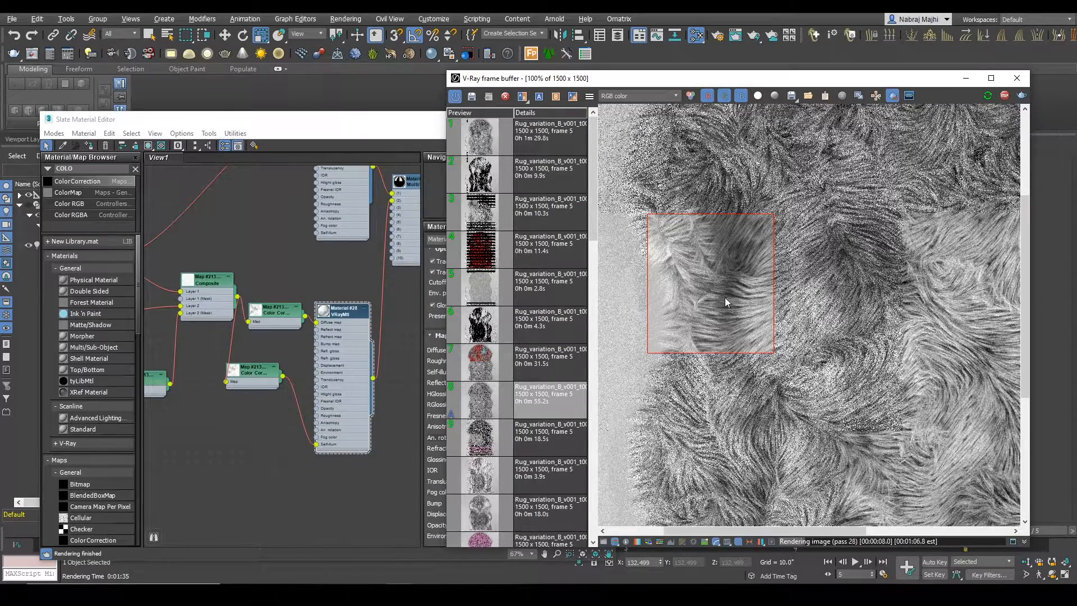
left_click_drag(765, 270, 853, 366)
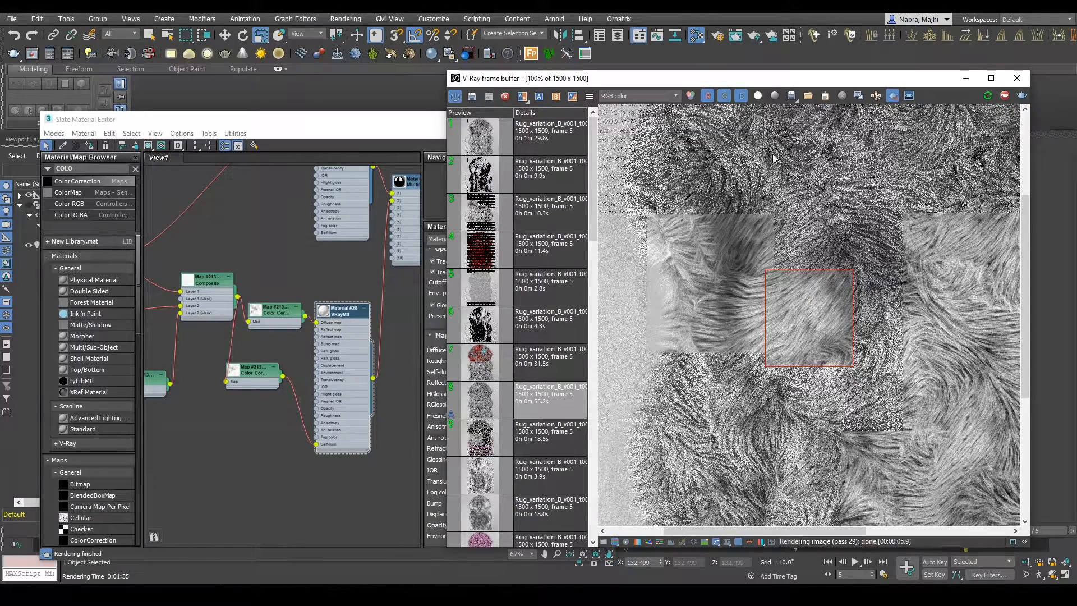
Step: Set a larger render region across the rug's left middle and render it at production quality
left_click_drag(701, 78, 398, 63)
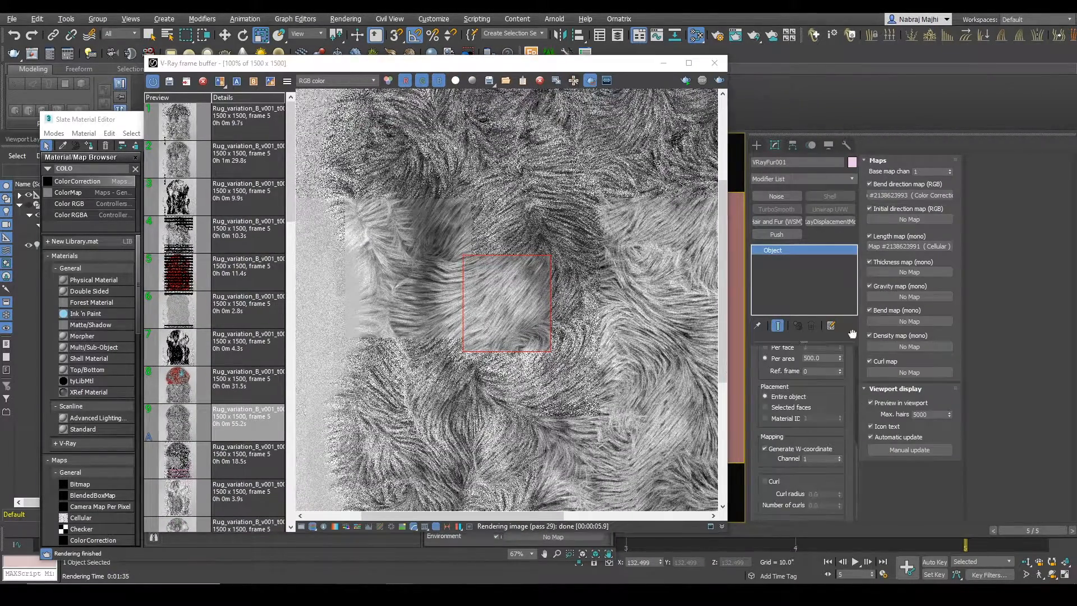
scroll(468, 307, "down", 2)
mouse_move(356, 245)
left_mouse_down()
mouse_move(461, 341)
mouse_move(505, 359)
left_mouse_up()
scroll(372, 322, "up", 1)
middle_click_drag(382, 326, 390, 370)
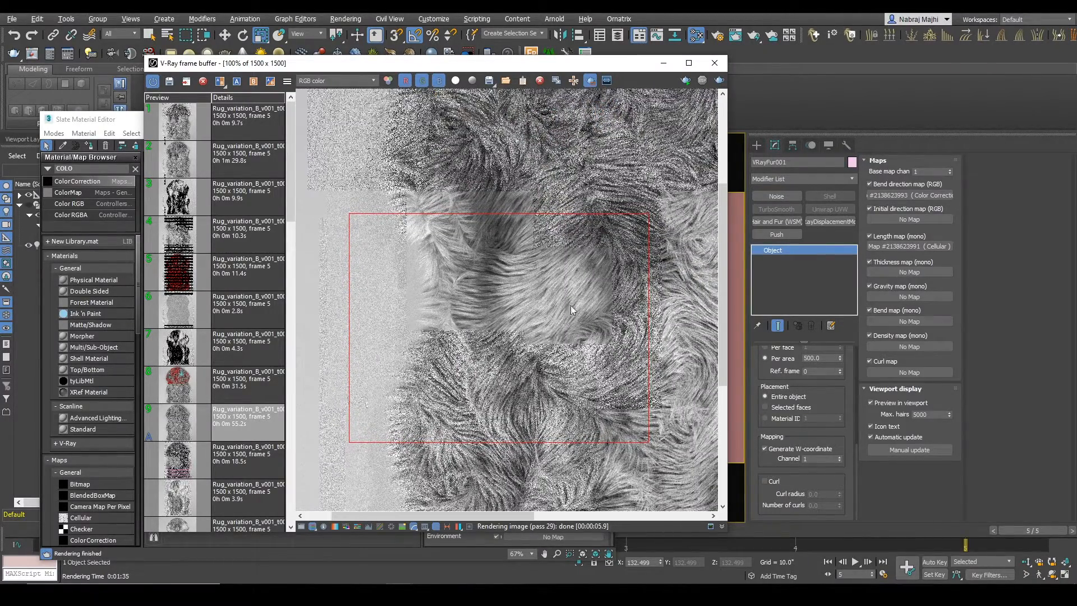
left_click(720, 82)
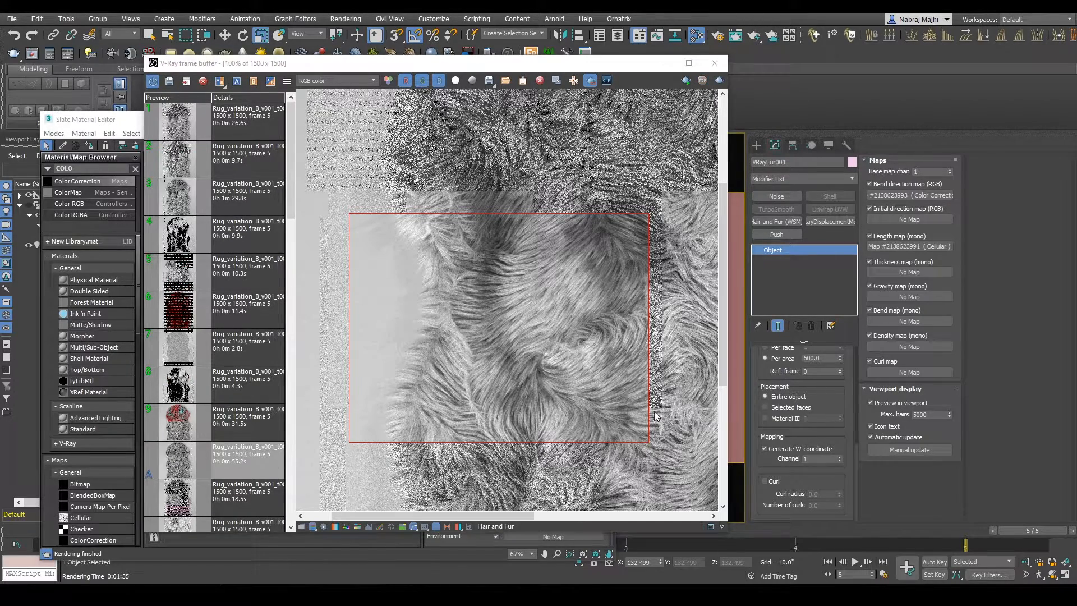
Step: Enable curl on VRayFur001 with a curl radius of 0.1 and 1 curl, and render the region again
left_click(765, 481)
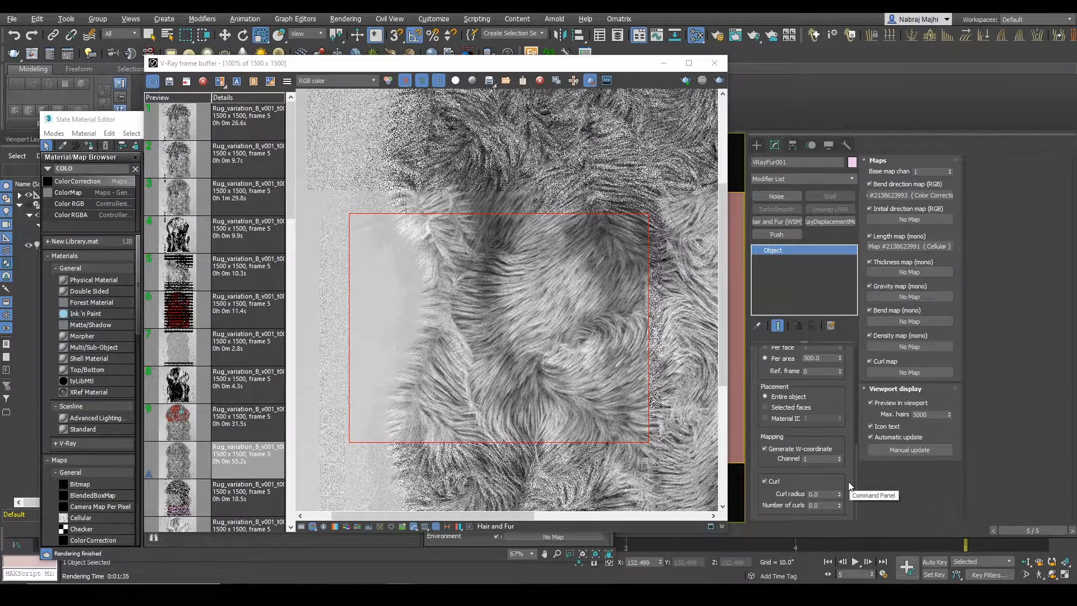
mouse_move(856, 478)
left_mouse_down()
mouse_move(852, 417)
mouse_move(853, 497)
left_mouse_up()
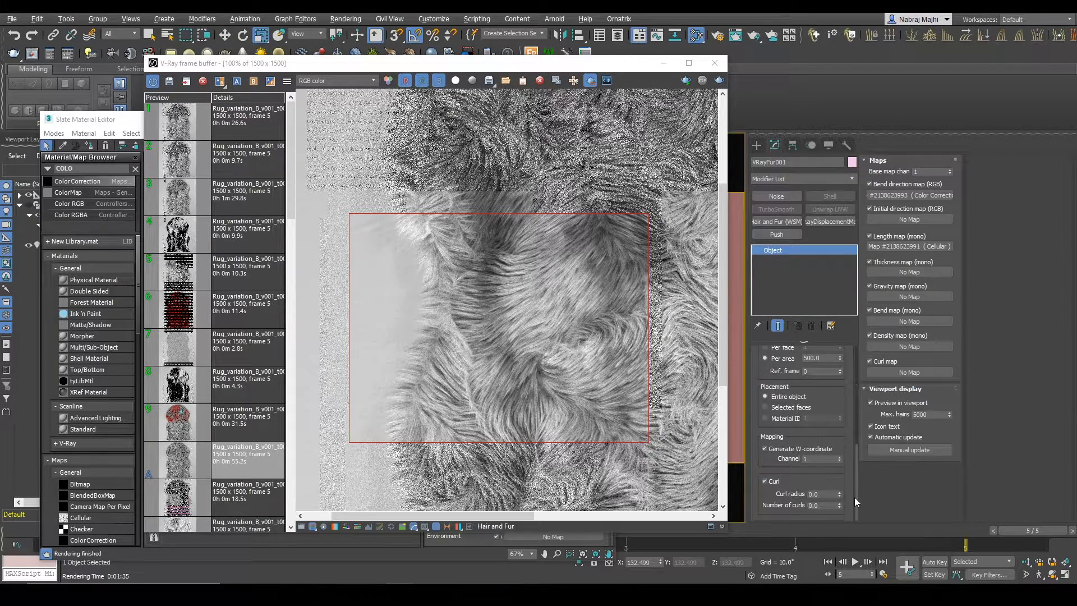
double_click(815, 494)
double_click(828, 507)
type("1")
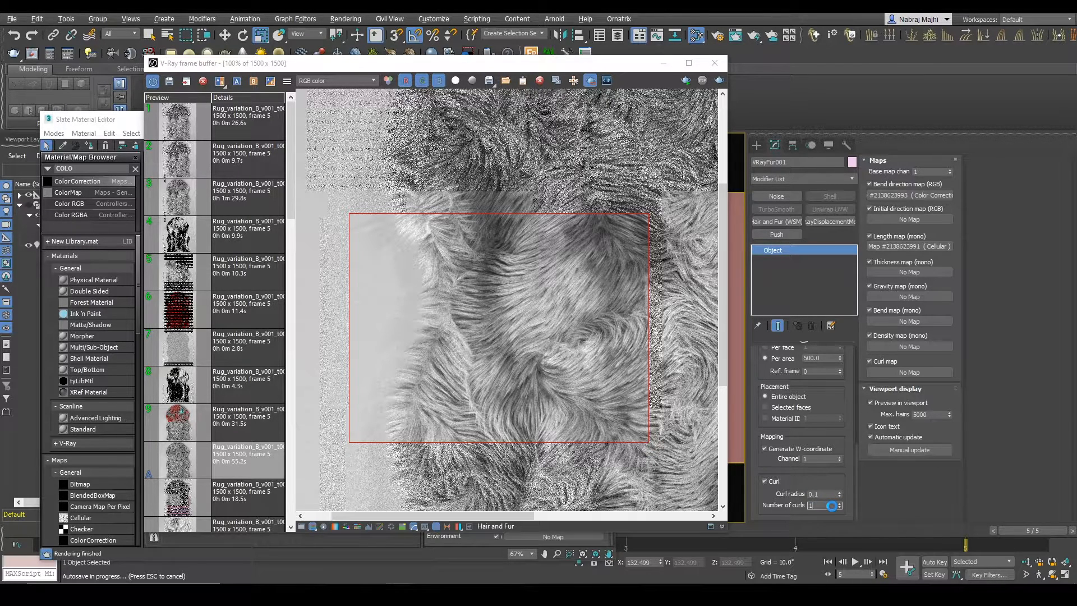
left_click(820, 494)
left_click(825, 507)
left_click(824, 494)
left_click(824, 506)
left_click(824, 494)
left_click(825, 506)
left_click(824, 494)
left_click(824, 505)
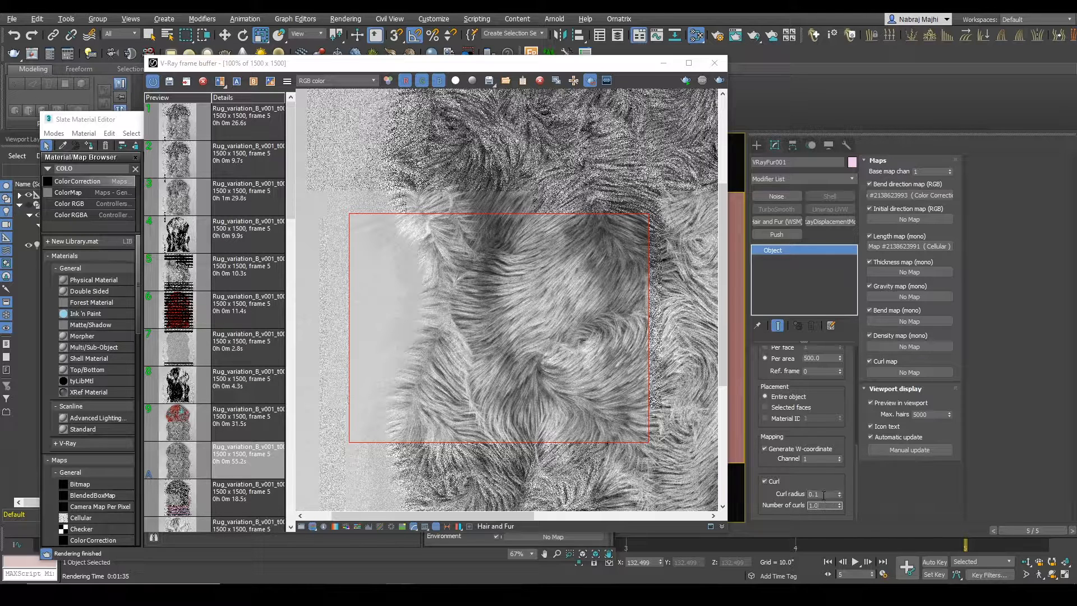
left_click(719, 81)
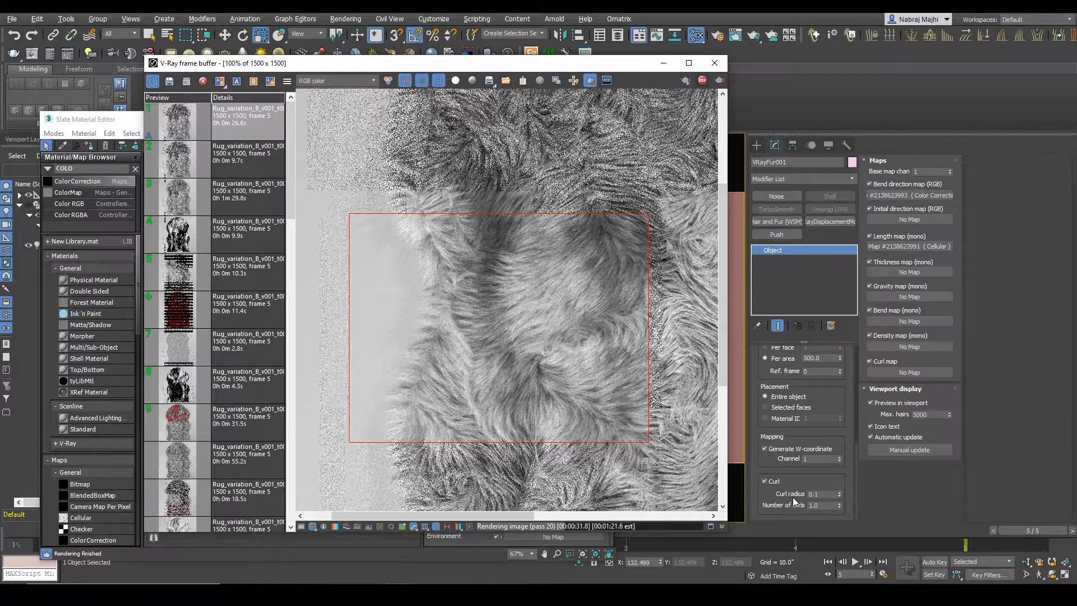
Step: Set the fur's curl radius to 0.05 and render the region again
double_click(830, 494)
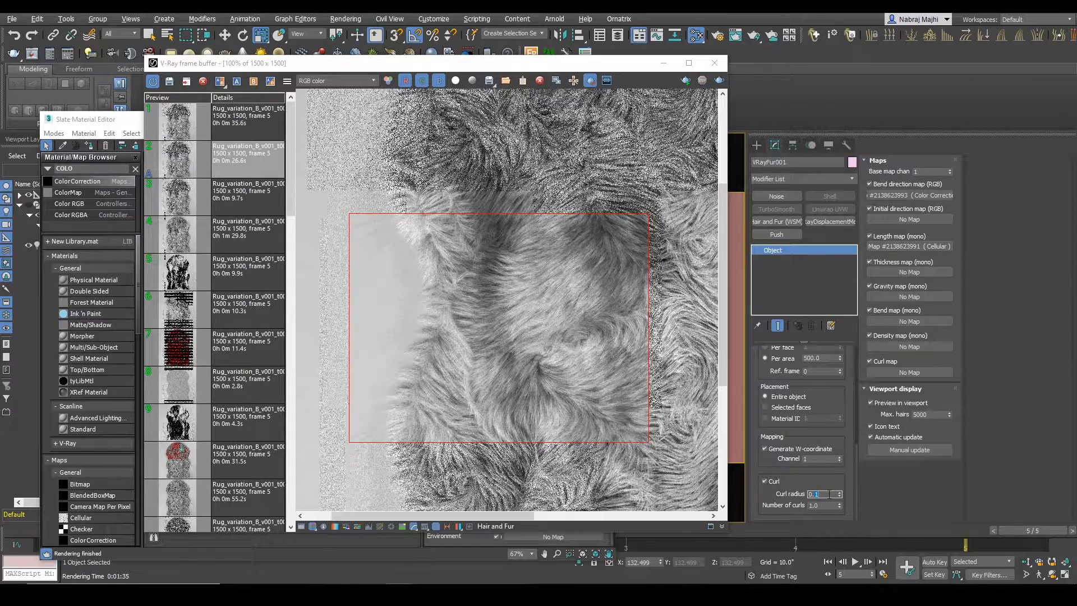
left_click(719, 80)
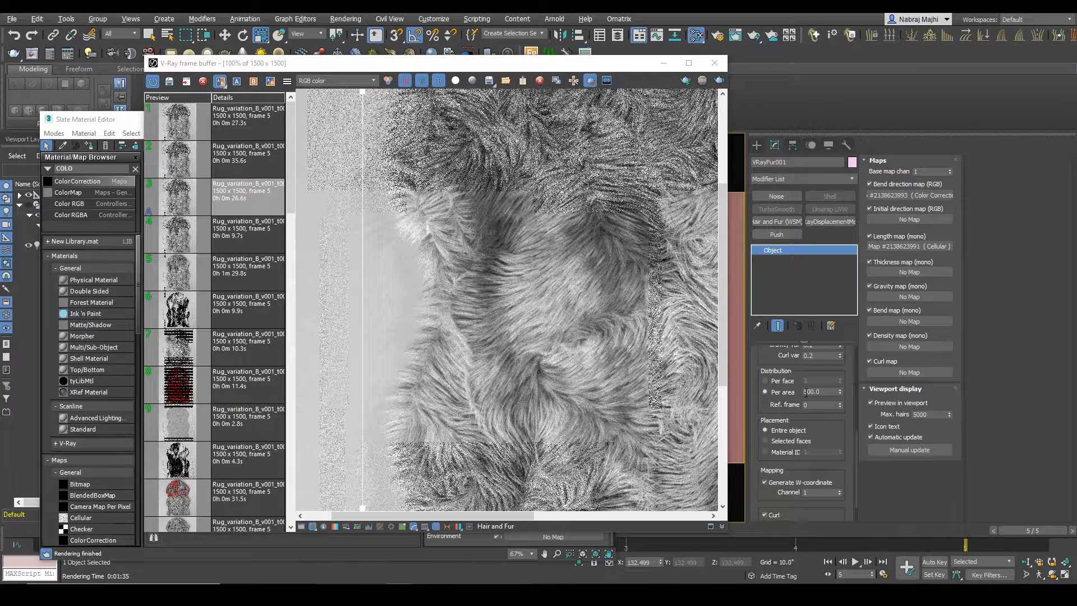
Step: Set the fur distribution to 1000 hairs per area
left_click(777, 393)
type("1000")
key("Return")
scroll(473, 277, "down", 2)
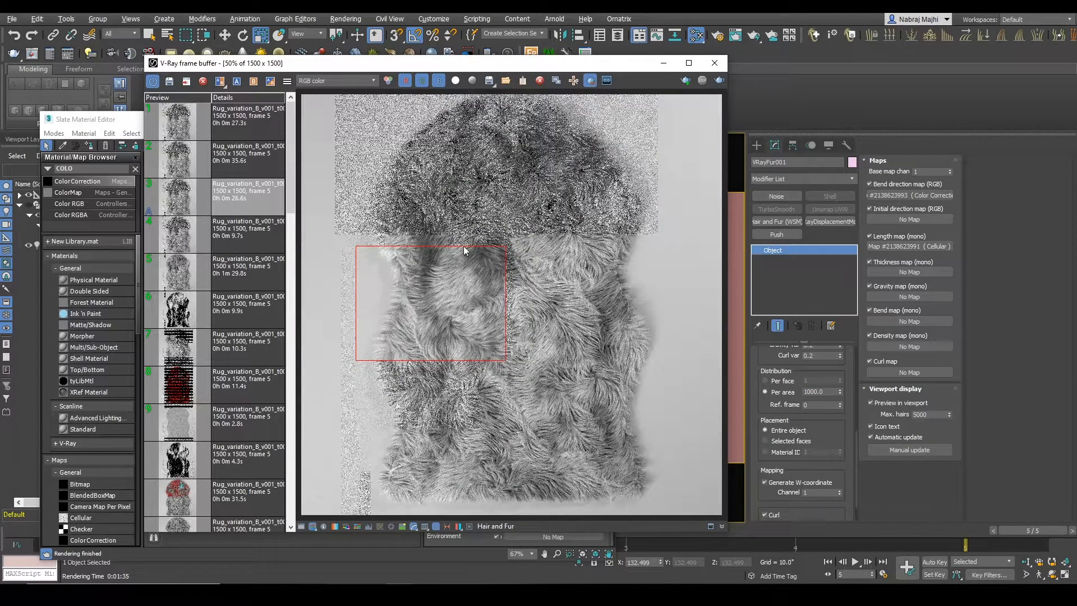
Step: Try to render a new region enclosing the whole rug with the denser fur
scroll(450, 237, "down", 2)
left_click(590, 80)
left_click(589, 81)
left_click_drag(431, 182, 588, 425)
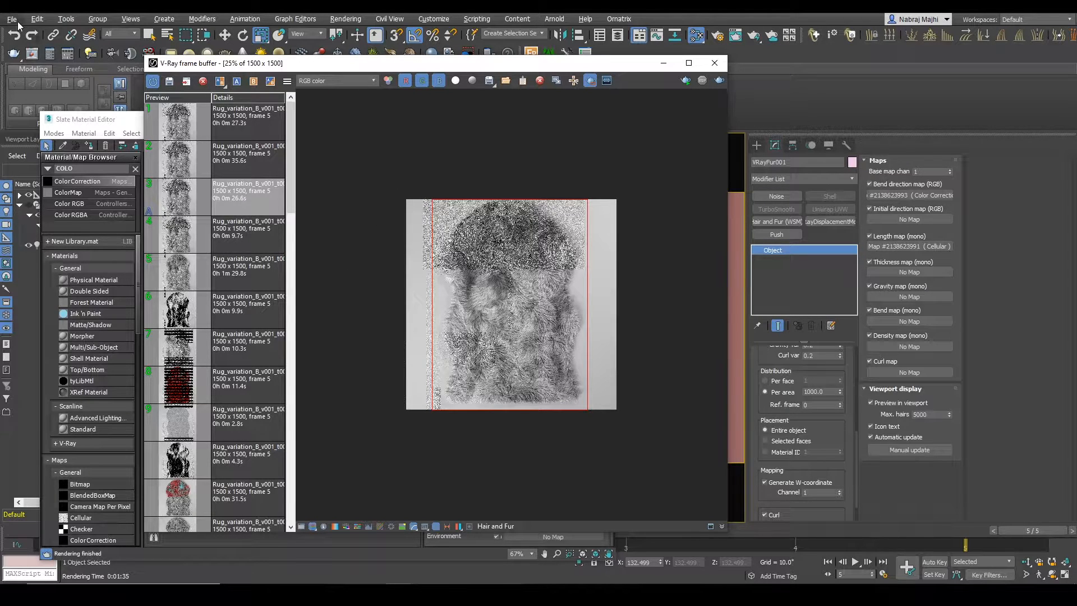
left_click(719, 80)
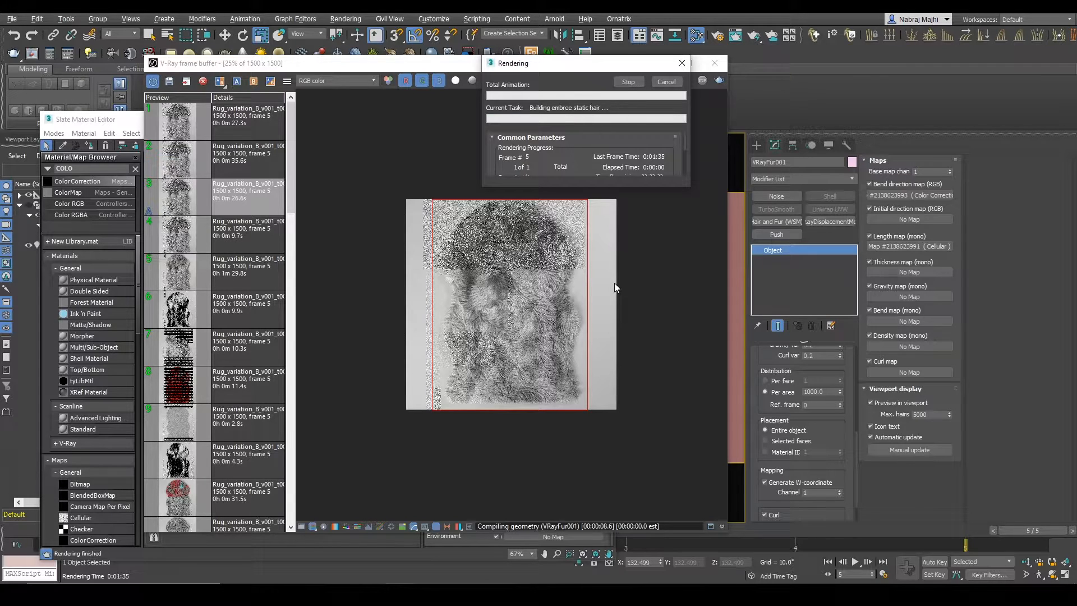
left_click(515, 316)
scroll(513, 313, "up", 1)
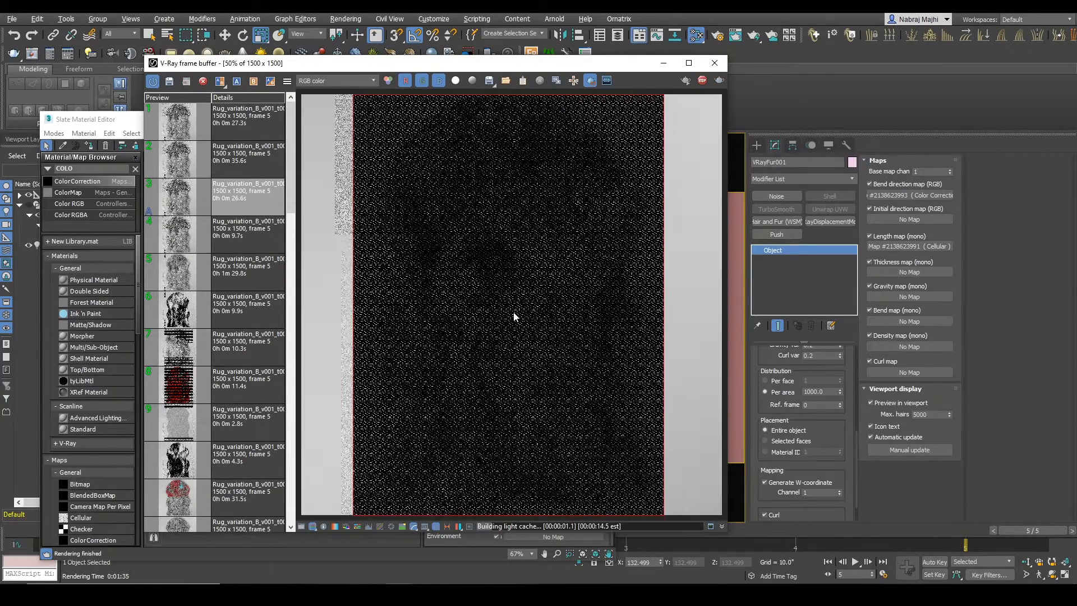
left_click(702, 81)
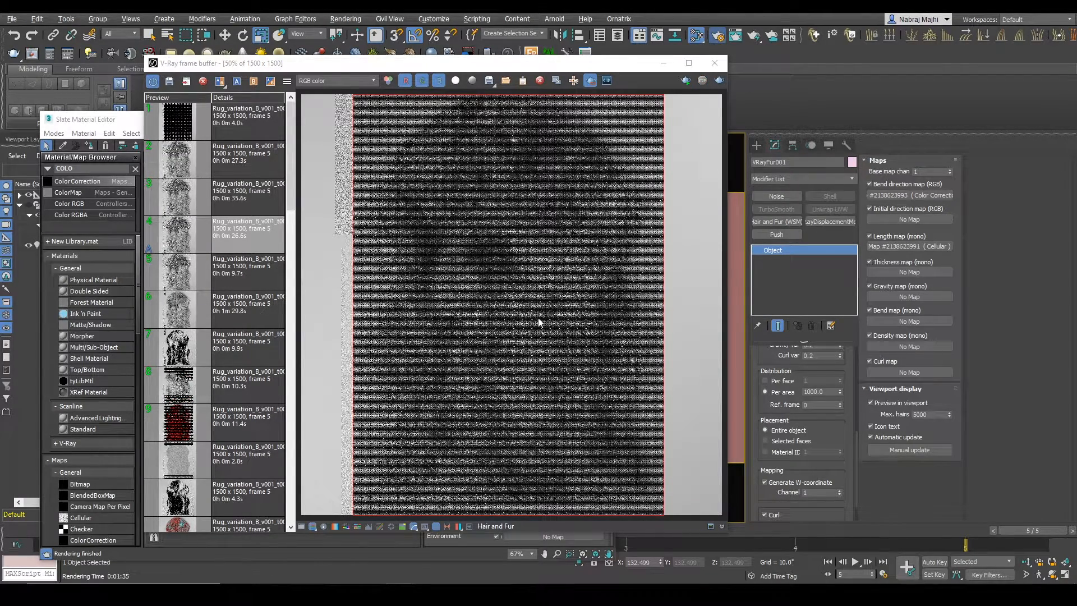
Step: Switch V-Ray's image sampler type to Bucket and set its max subdivs to 4
key("F10")
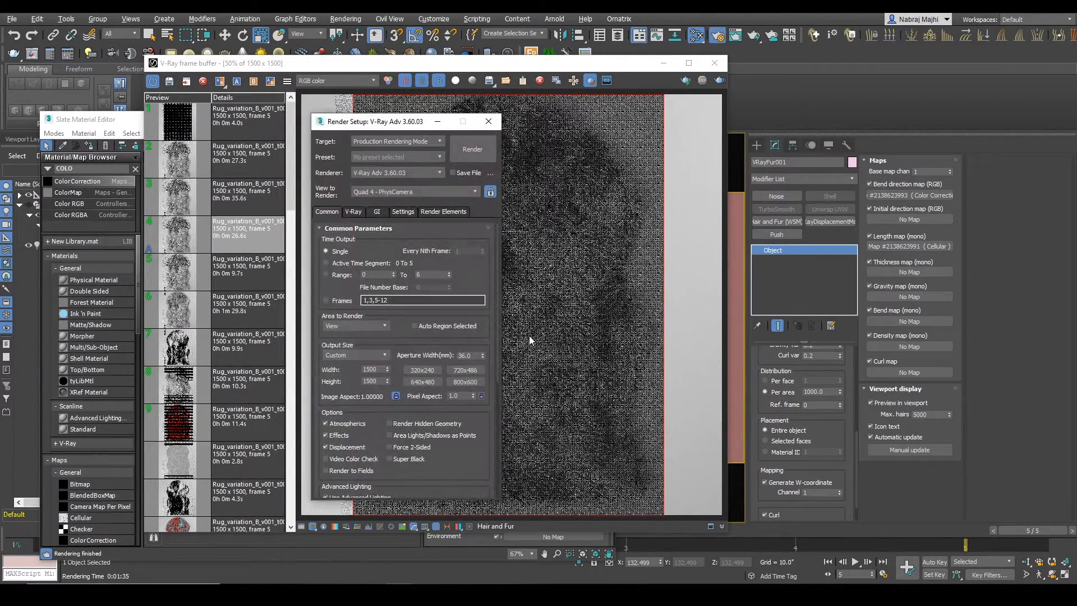
left_click(352, 212)
left_click(364, 292)
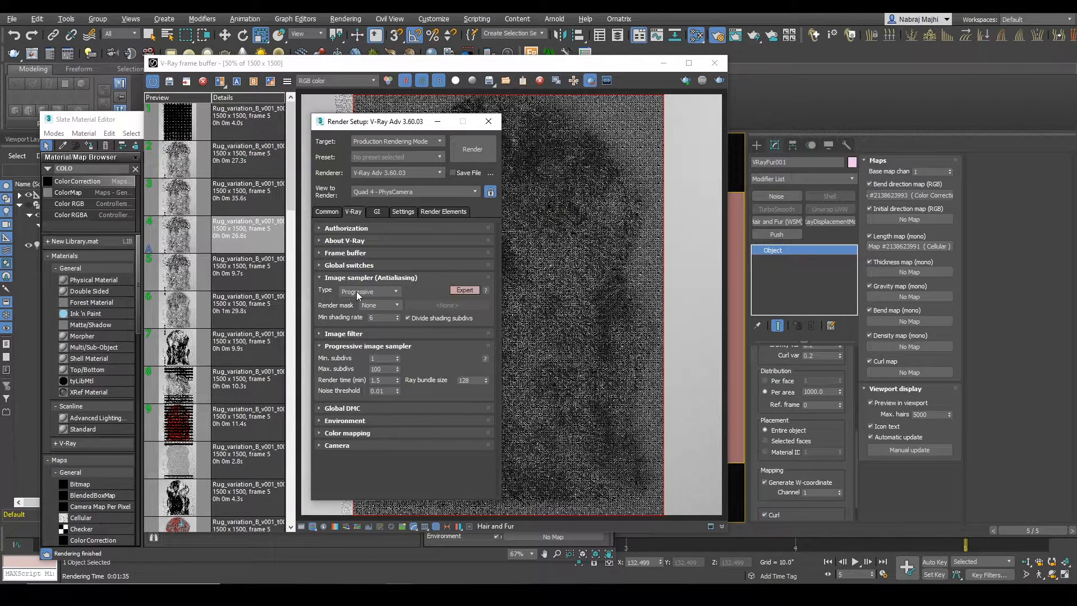
left_click(353, 300)
left_click(382, 368)
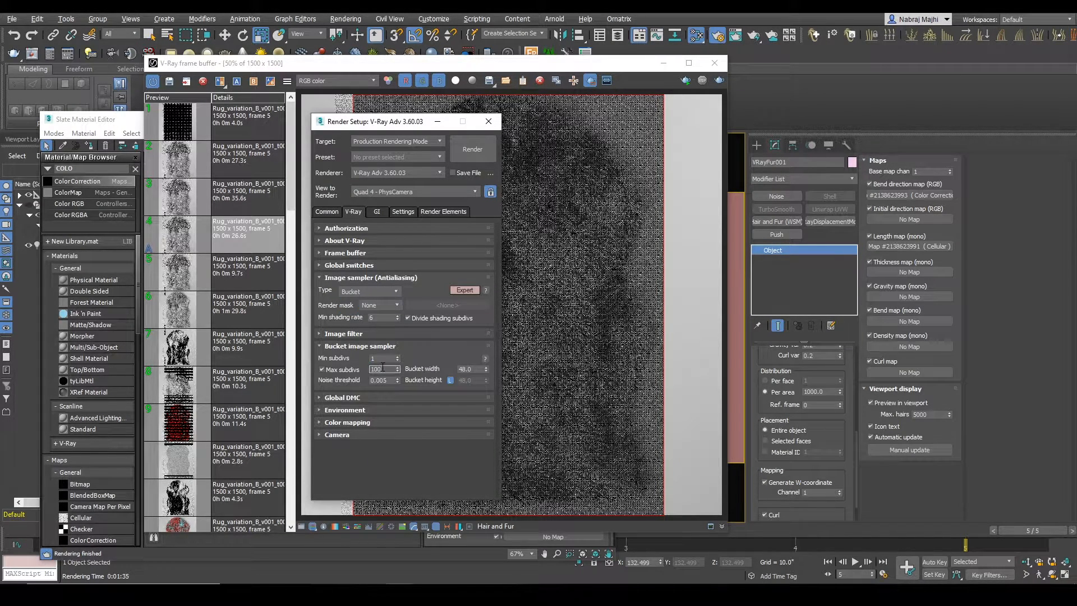
type("4")
left_click(437, 121)
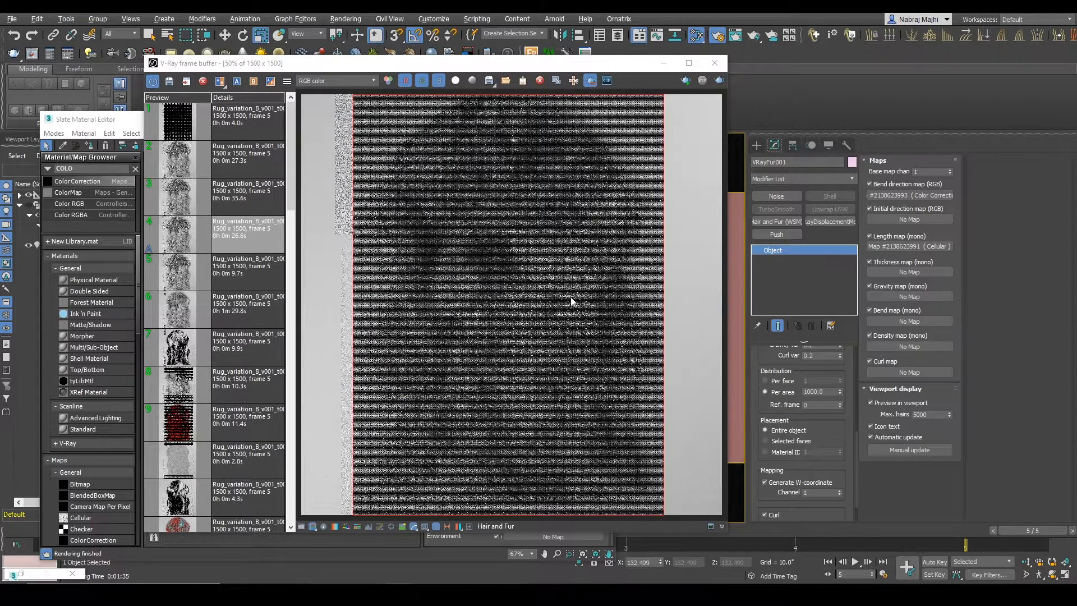
Step: Redraw the render region around the whole rug and render it with the bucket sampler
scroll(573, 301, "down", 2)
left_click_drag(424, 200, 588, 426)
left_click(718, 82)
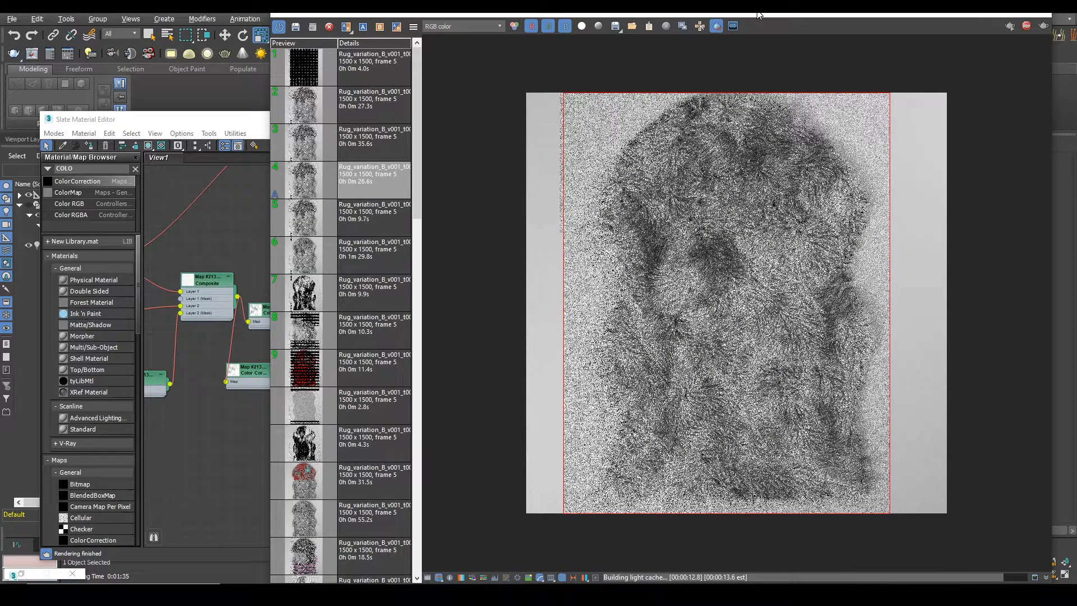
scroll(695, 292, "up", 2)
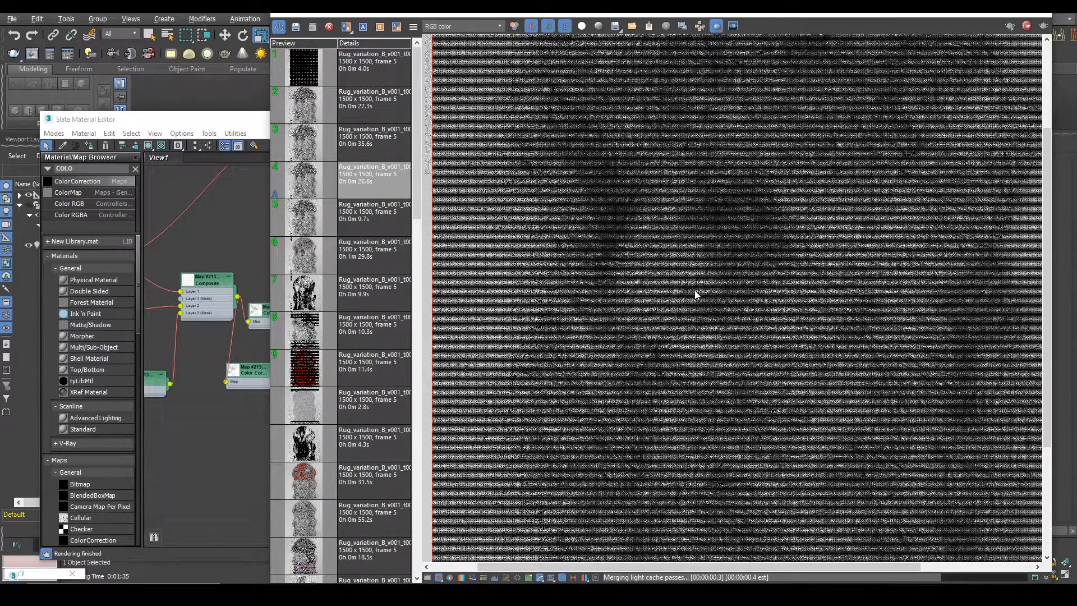
scroll(694, 292, "down", 2)
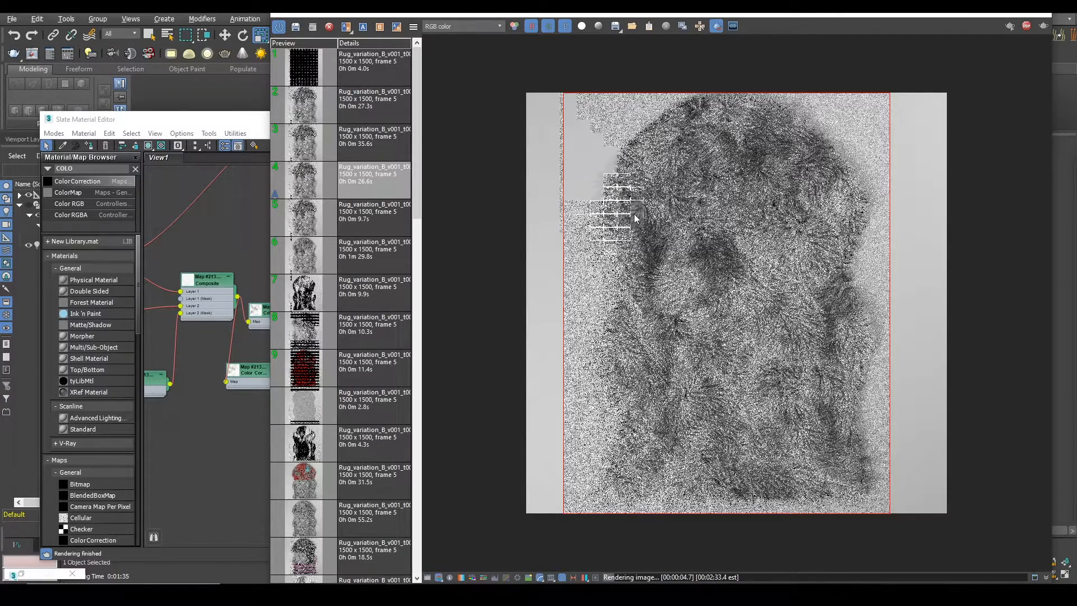
scroll(637, 218, "up", 2)
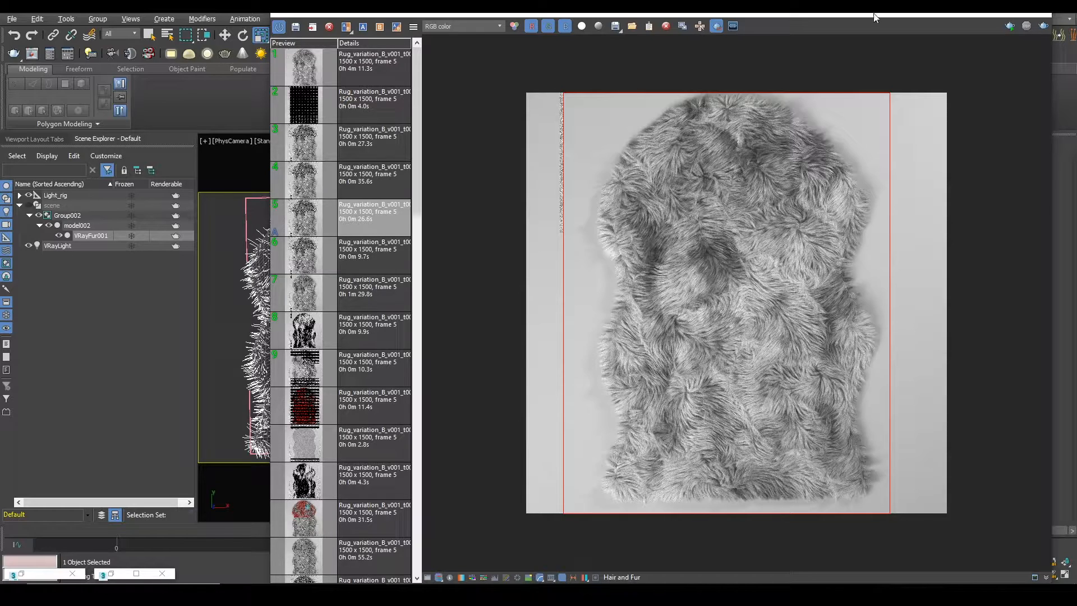
Step: Reposition and enlarge the V-Ray frame buffer window and turn off its render history
left_click_drag(873, 16, 816, 13)
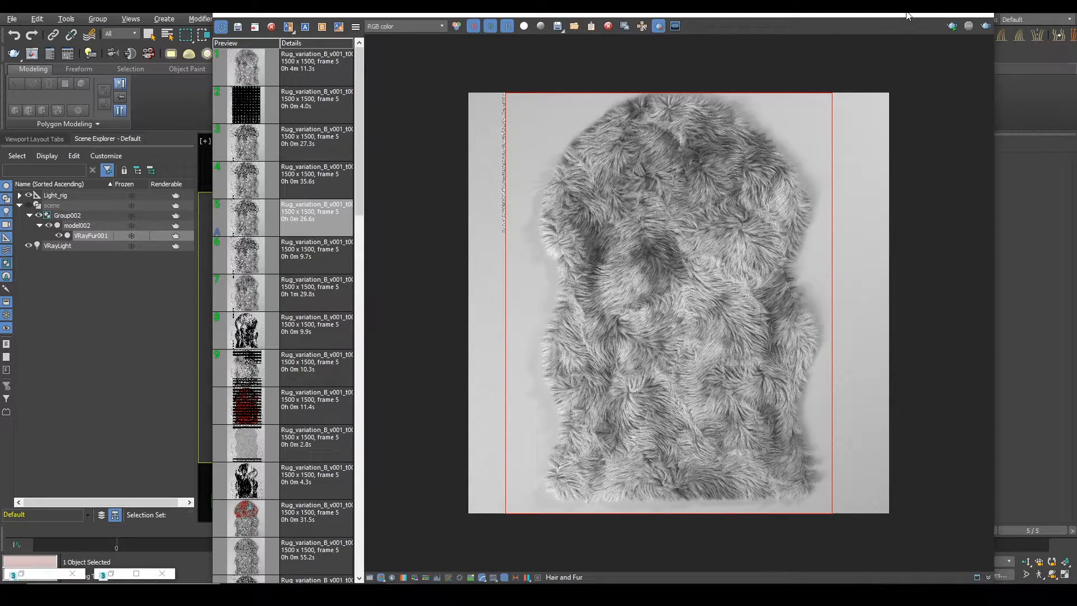
left_click_drag(907, 15, 457, 82)
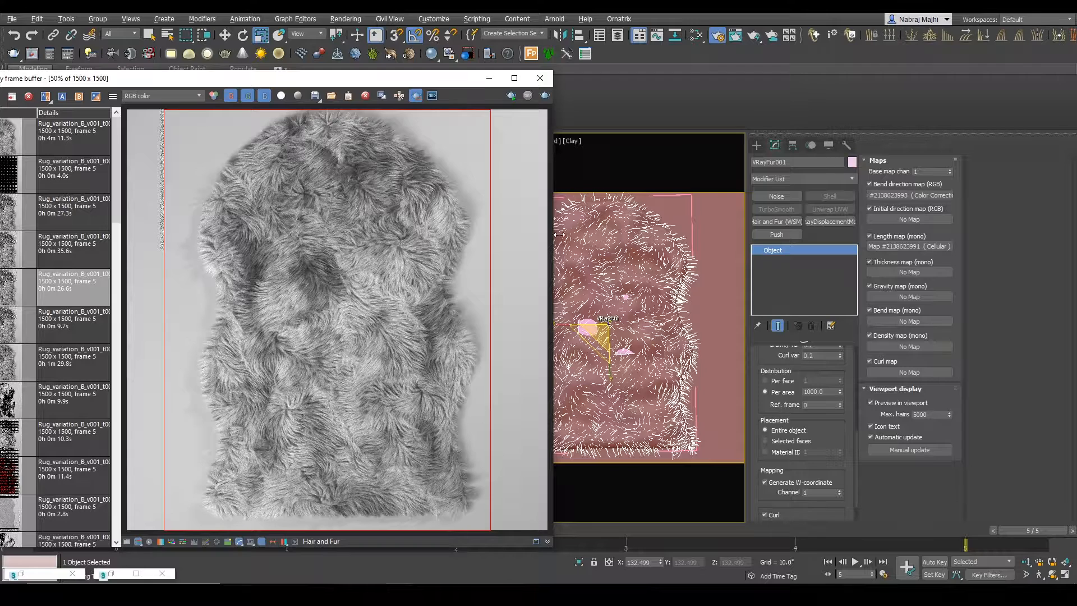
left_click_drag(365, 84, 617, 80)
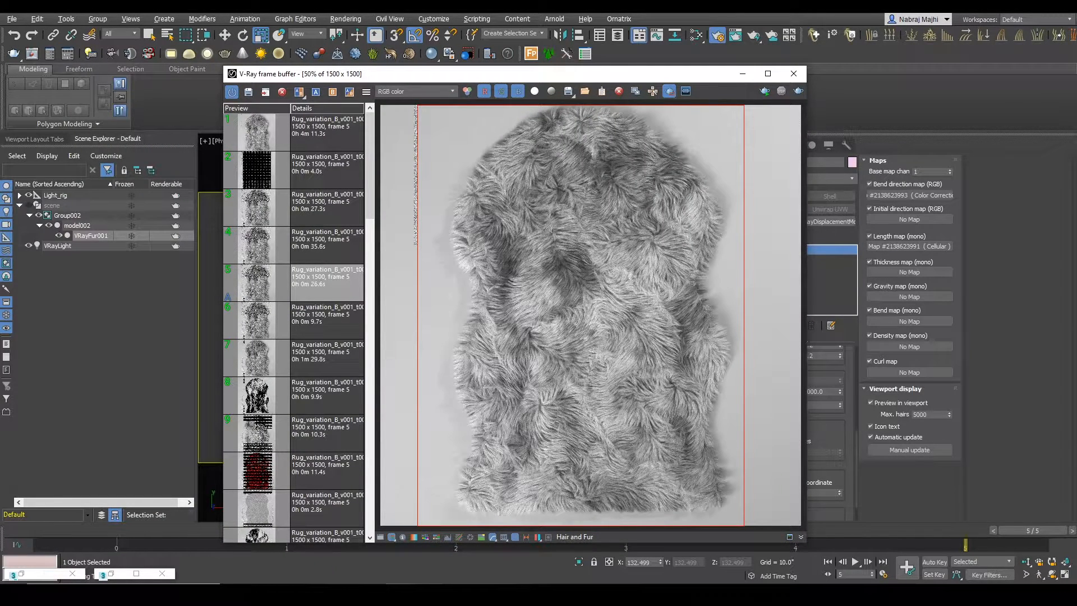
mouse_move(427, 595)
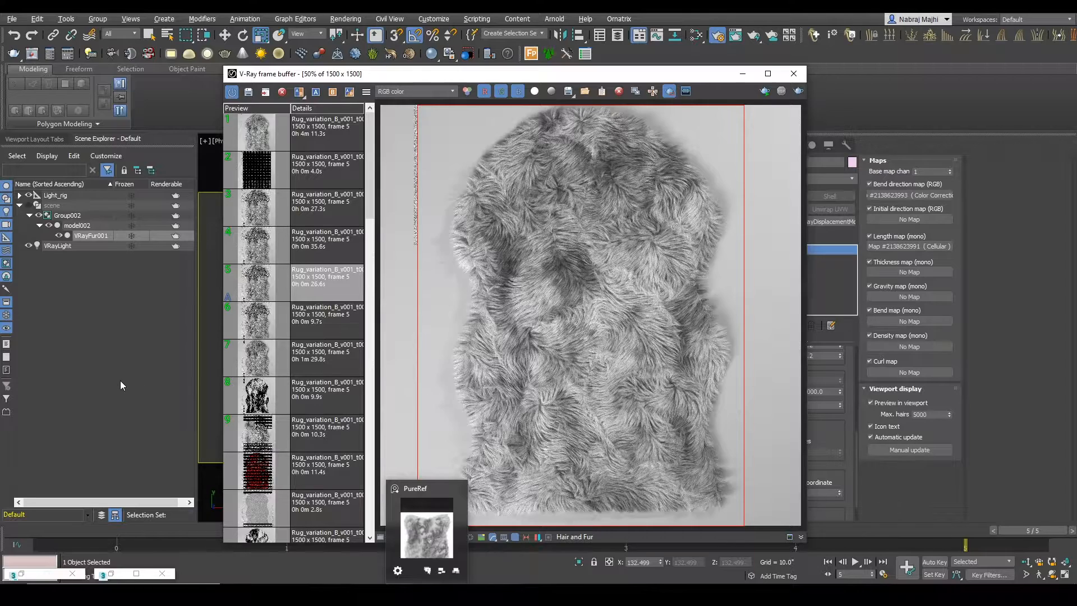
left_click_drag(438, 79, 342, 81)
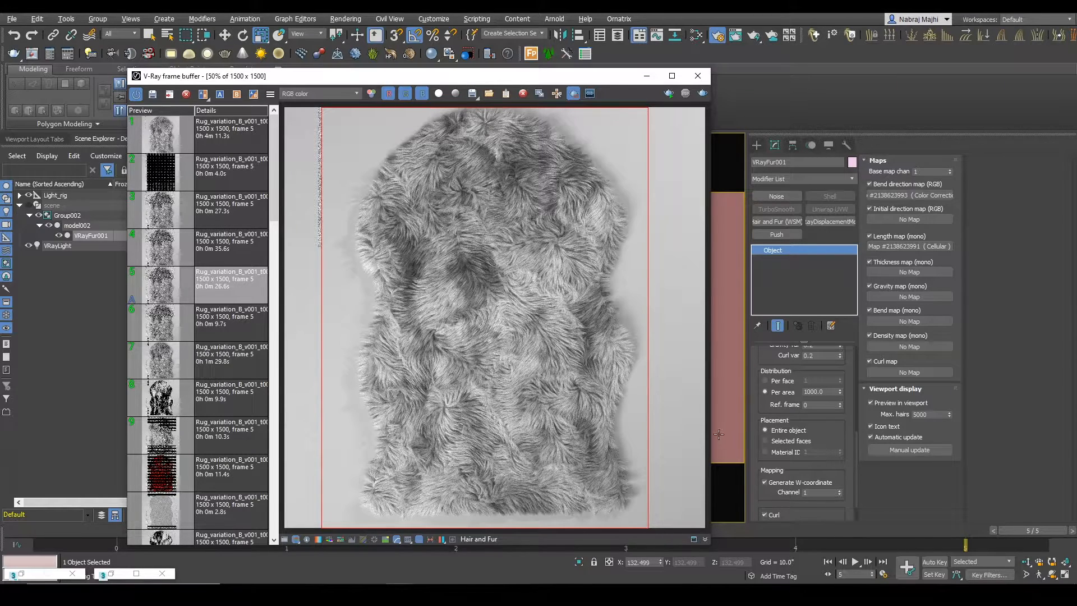
left_click_drag(709, 543, 760, 584)
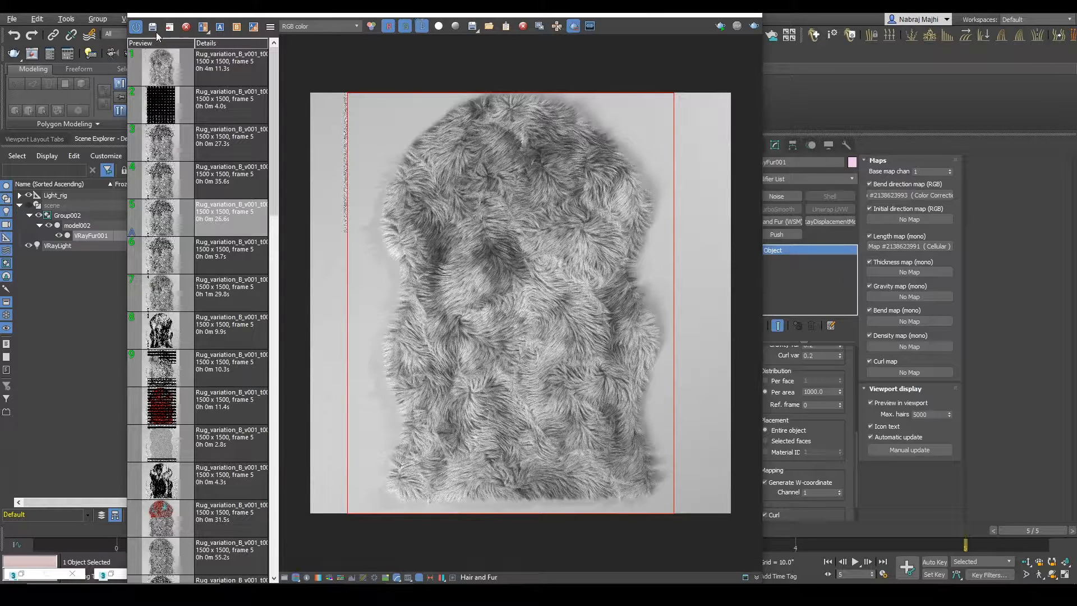
left_click(136, 26)
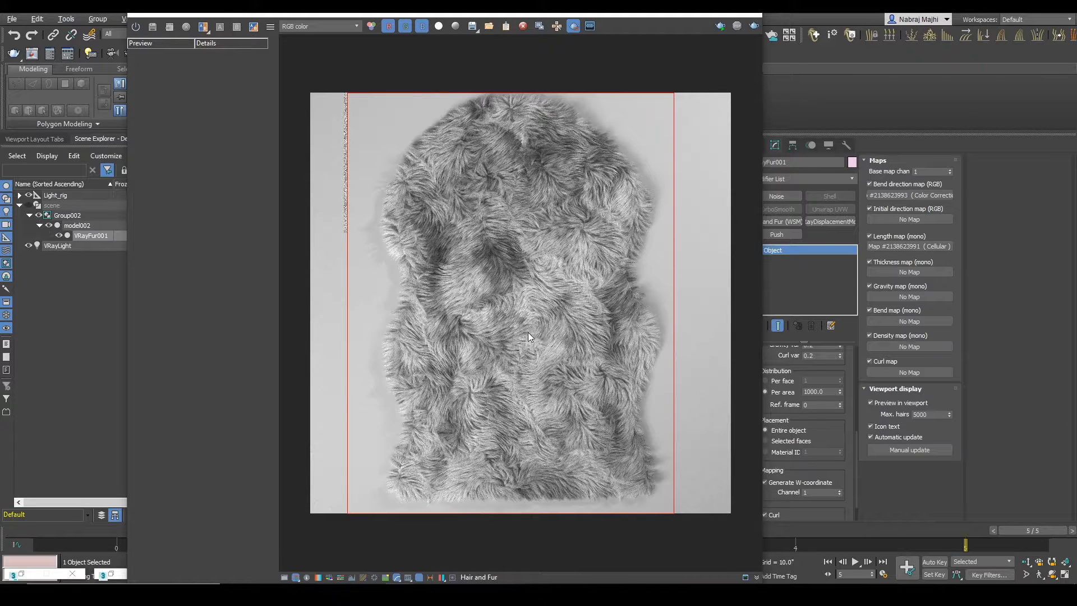
Step: Examine the finished rug render up close across the fur's upper and middle areas
scroll(525, 328, "up", 2)
scroll(523, 325, "down", 2)
left_click_drag(531, 15, 690, 15)
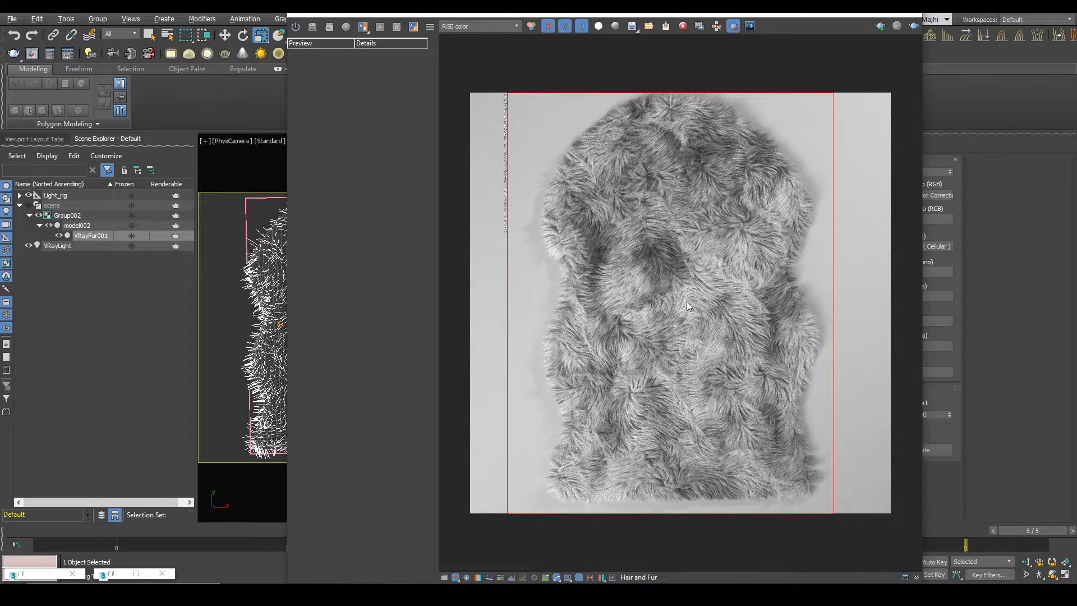
scroll(673, 316, "up", 2)
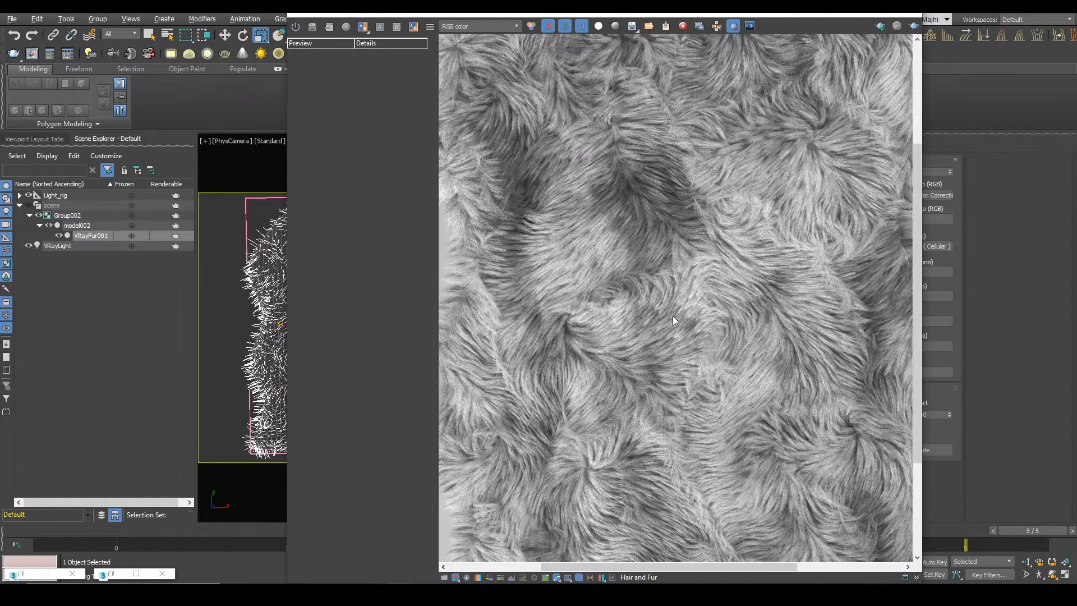
middle_click_drag(793, 298, 759, 309)
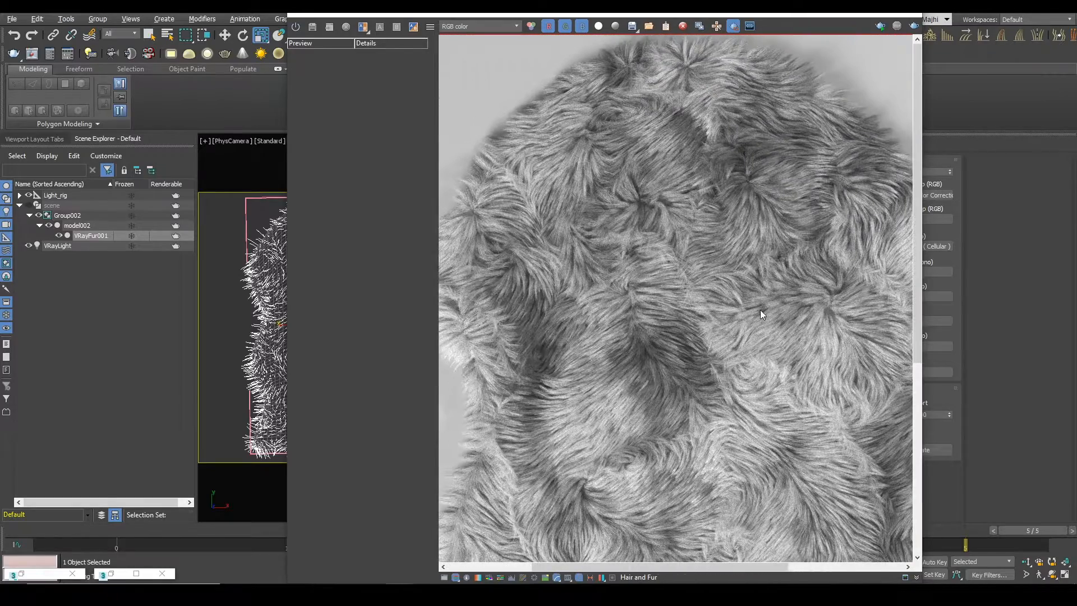
middle_click_drag(592, 471, 677, 238)
middle_click_drag(702, 344, 655, 268)
middle_click_drag(797, 303, 674, 243)
scroll(607, 328, "down", 4)
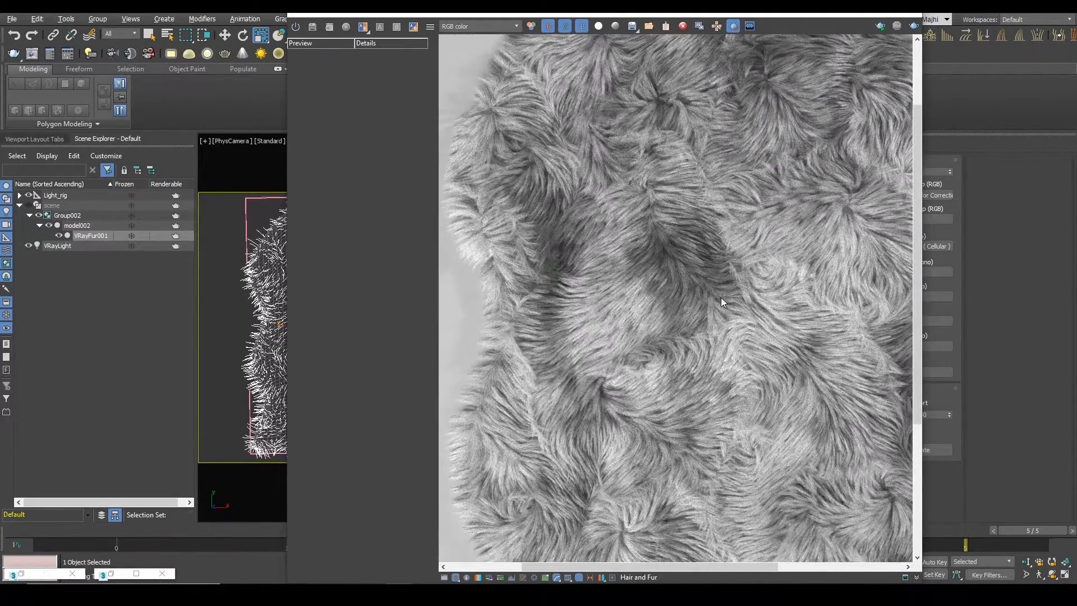